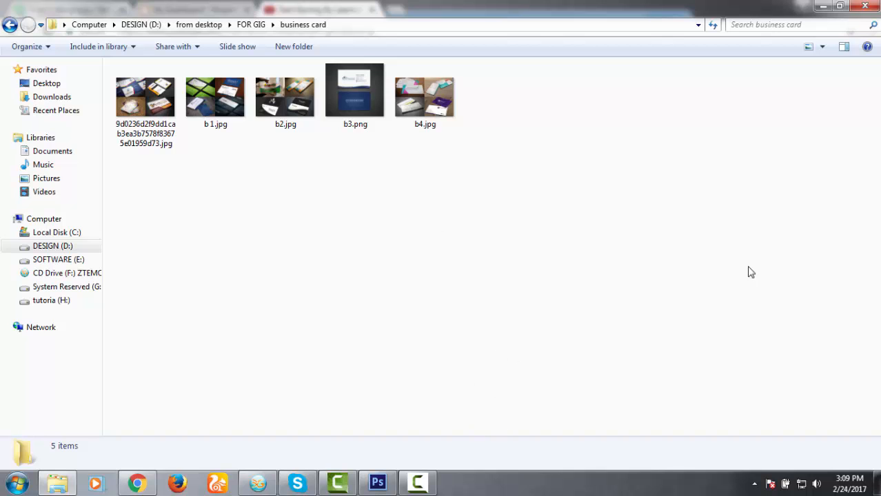
Switch to Chrome and look through the uploaded videos of the Start Earning By Learning YouTube channel.
{"action": "left_click", "coordinate": [137, 484]}
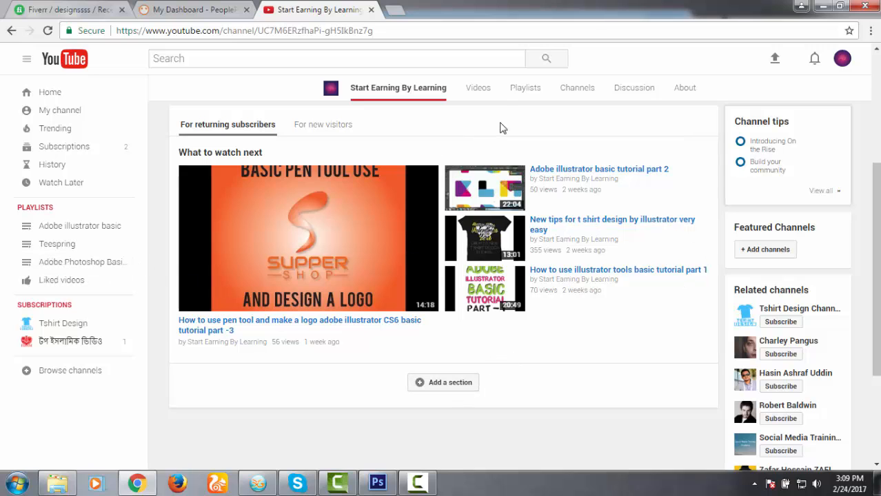
{"action": "left_click", "coordinate": [475, 88]}
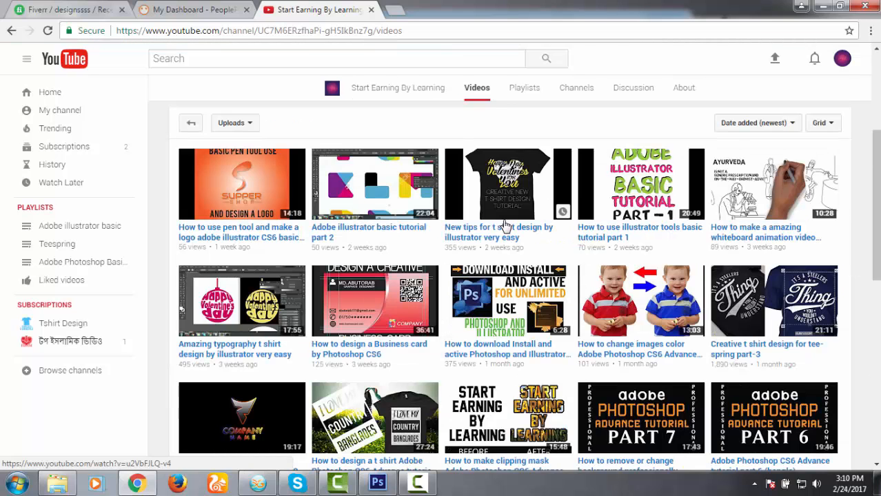
{"action": "scroll", "coordinate": [505, 226], "scroll_direction": "down", "scroll_amount": 7}
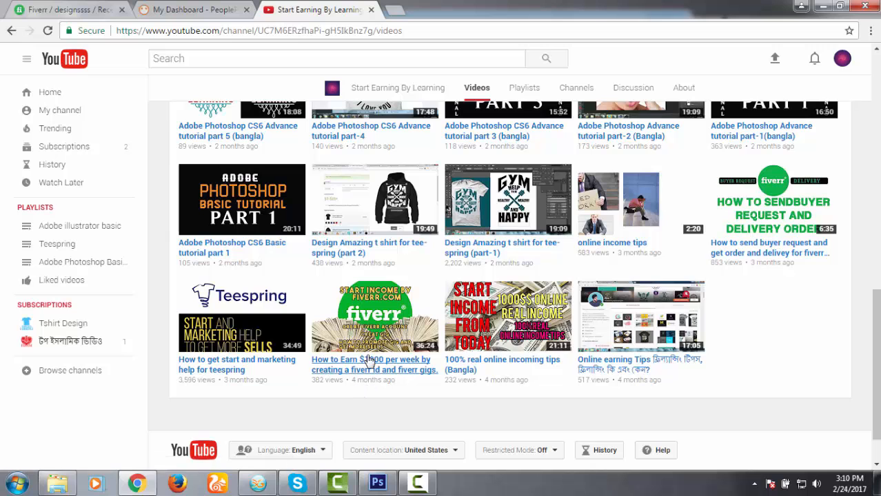
{"action": "left_click", "coordinate": [821, 6]}
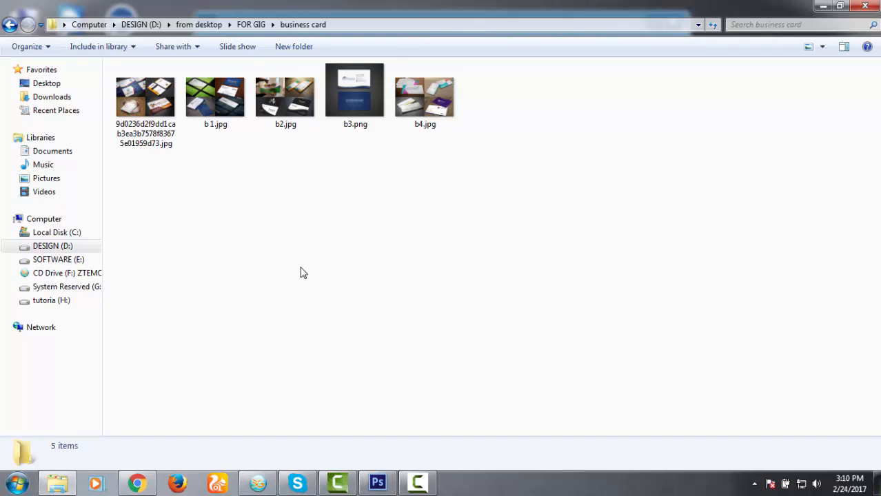
Switch to the Fiverr page in Chrome, start creating a new gig, and make its title field ready for entry.
{"action": "left_click", "coordinate": [138, 484]}
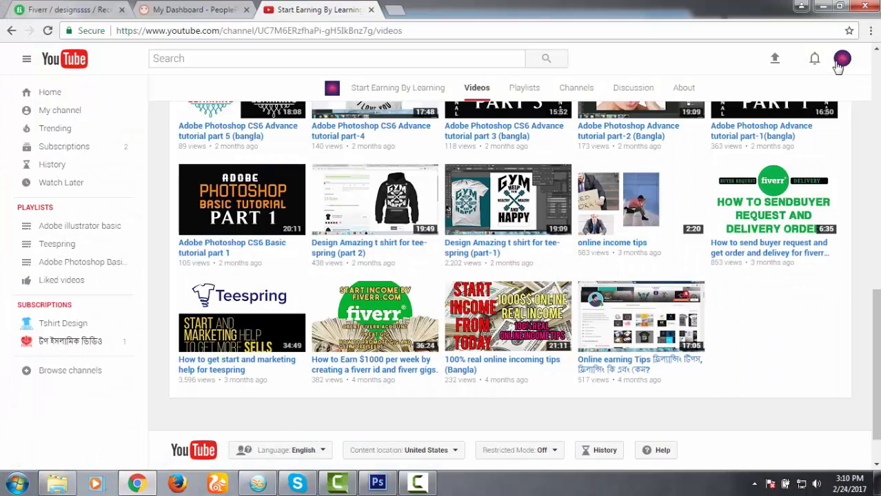
{"action": "left_click", "coordinate": [76, 9]}
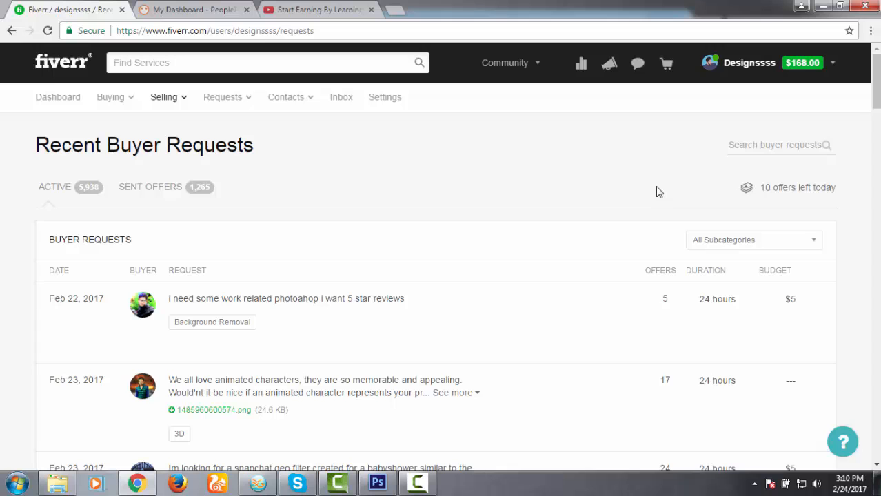
{"action": "mouse_move", "coordinate": [772, 81]}
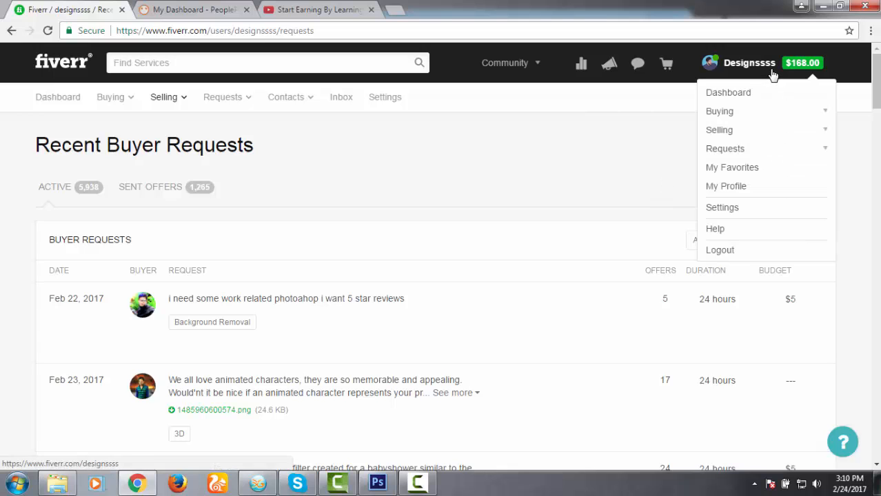
{"action": "left_click", "coordinate": [743, 130]}
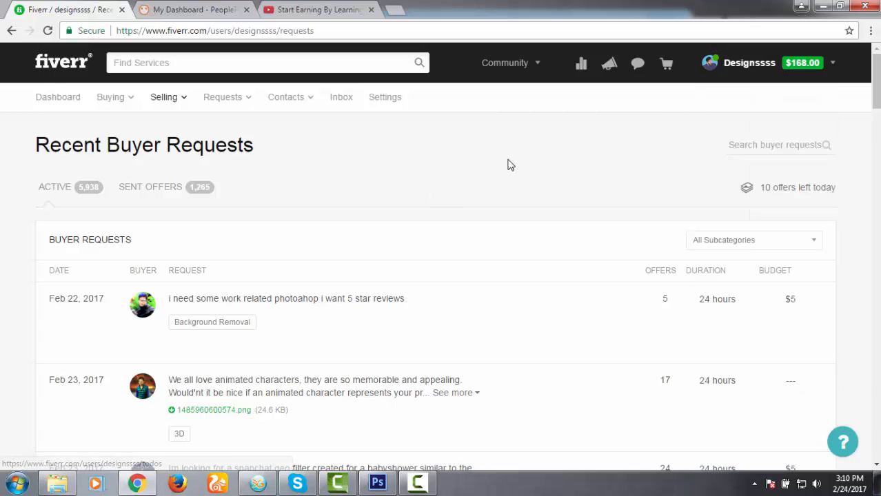
{"action": "mouse_move", "coordinate": [713, 67]}
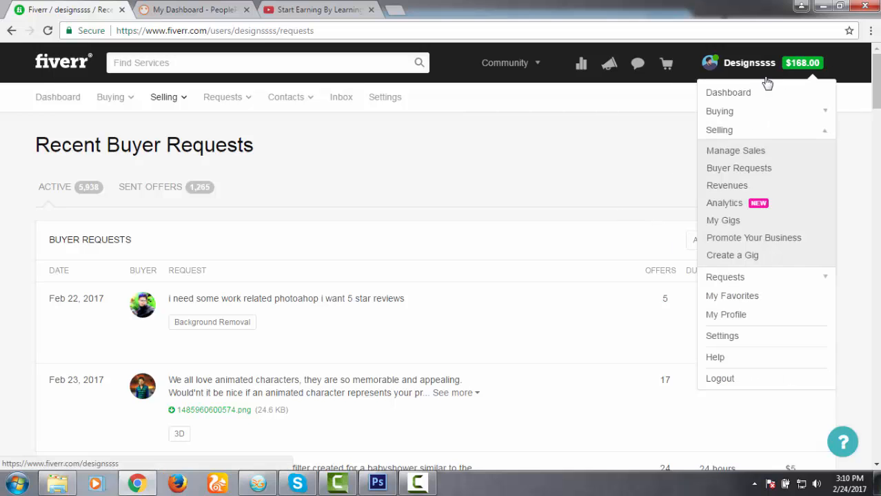
{"action": "left_click", "coordinate": [729, 130]}
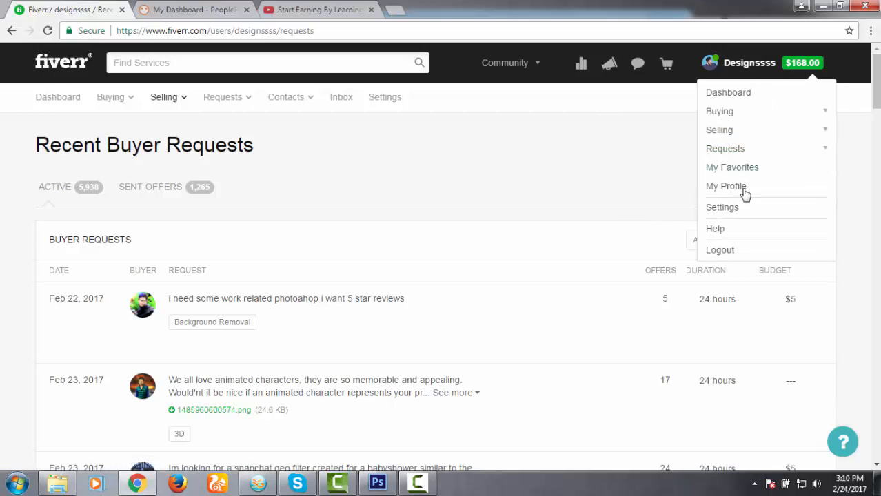
{"action": "left_click", "coordinate": [729, 132]}
{"action": "left_click", "coordinate": [725, 256]}
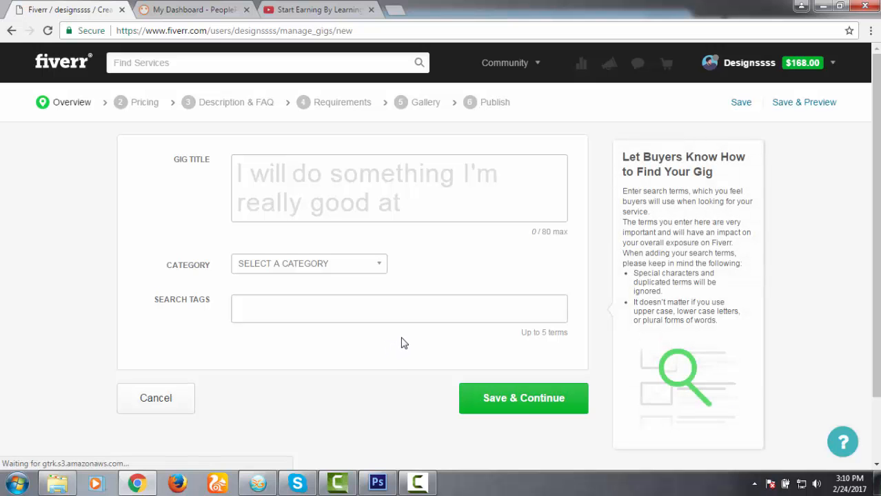
{"action": "left_click", "coordinate": [382, 211]}
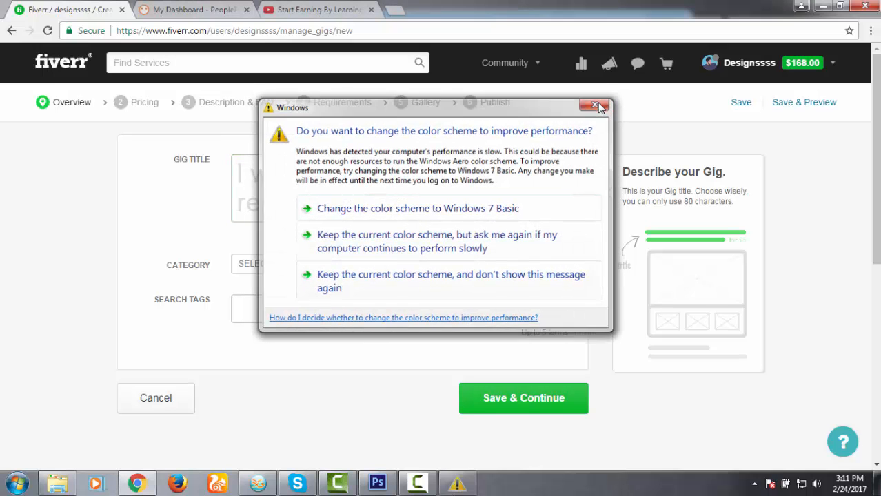
{"action": "left_click", "coordinate": [595, 105]}
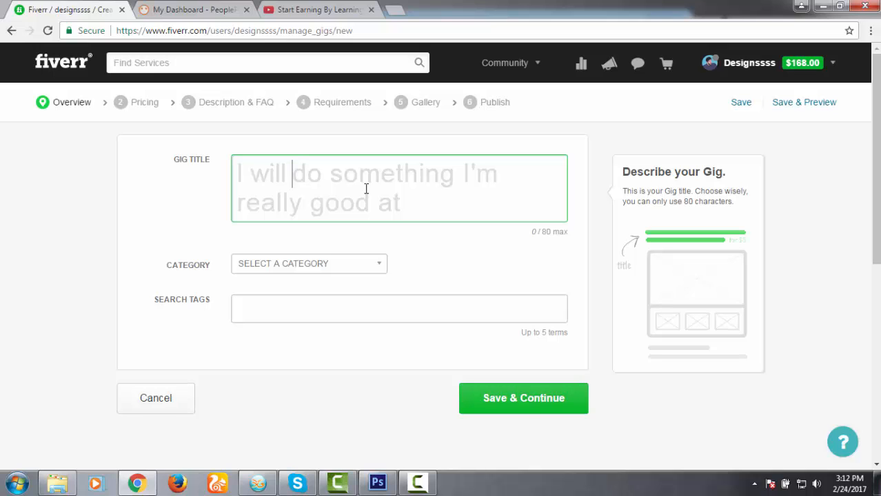
Open the Fiverr home page in a separate browser tab, keeping the new gig form open.
{"action": "right_click", "coordinate": [79, 61]}
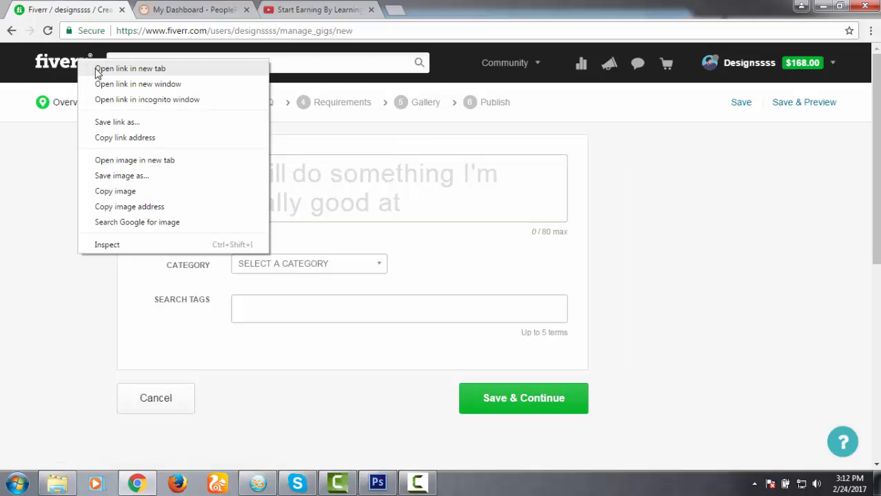
{"action": "left_click", "coordinate": [97, 69]}
{"action": "left_click", "coordinate": [193, 9]}
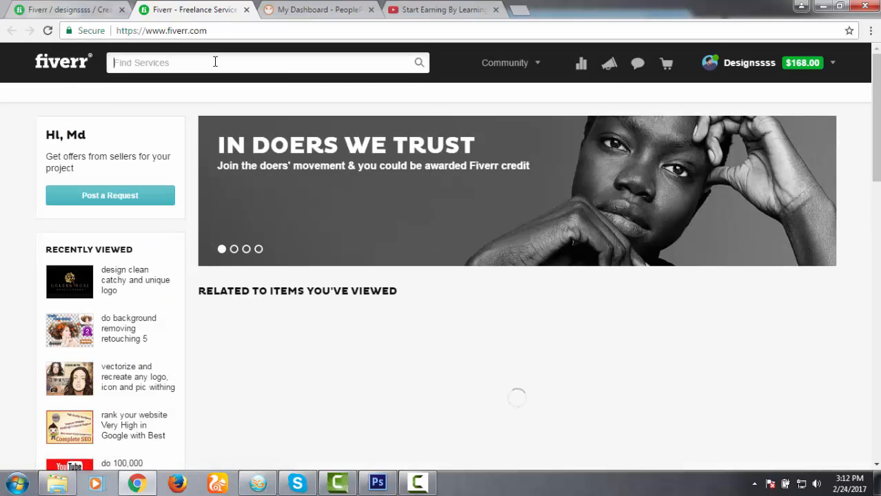
Search Fiverr's services for "business card design".
{"action": "left_click", "coordinate": [215, 61]}
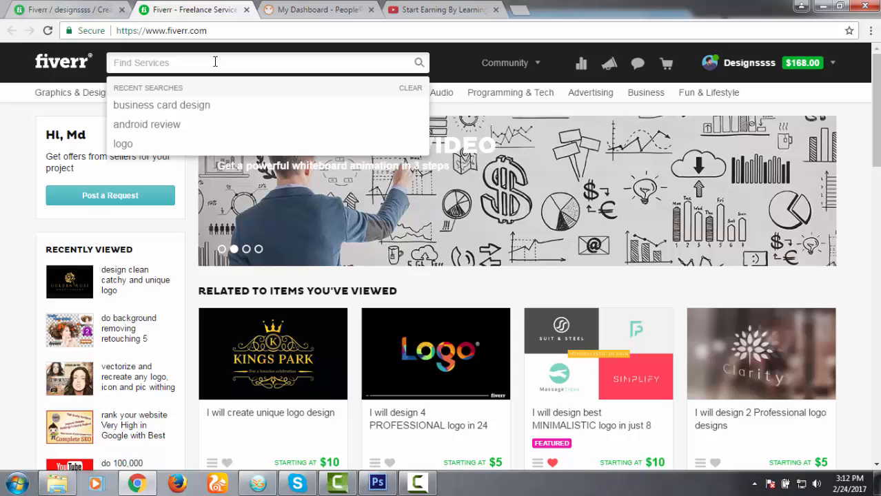
{"action": "type", "text": "busi"}
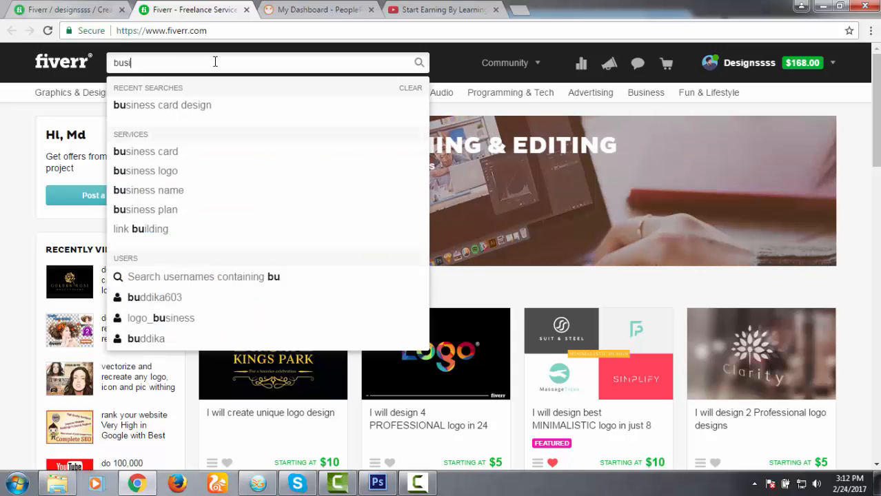
{"action": "type", "text": "ness"}
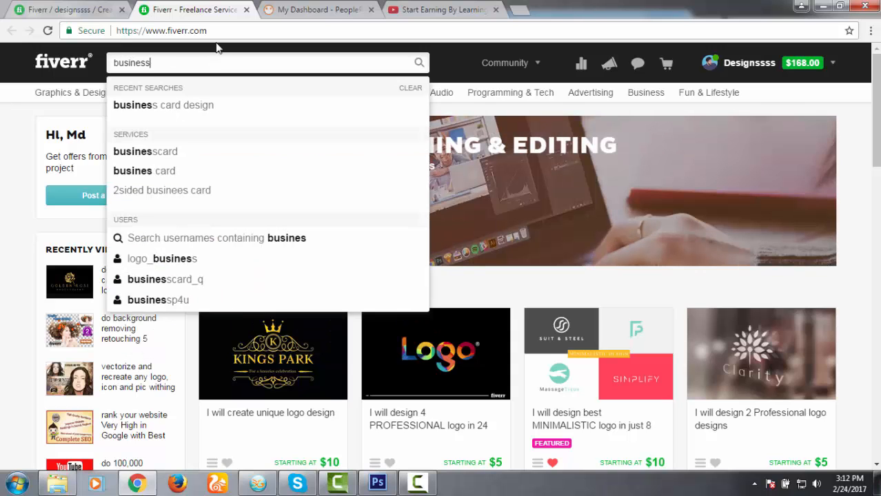
{"action": "type", "text": " vard"}
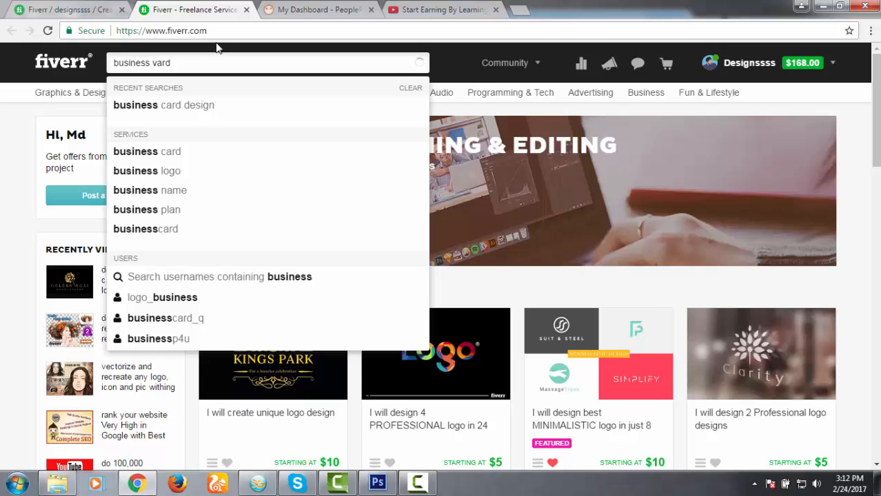
{"action": "key", "text": "BackSpace"}
{"action": "key", "text": "BackSpace"}
{"action": "key", "text": "BackSpace"}
{"action": "key", "text": "BackSpace"}
{"action": "type", "text": "card "}
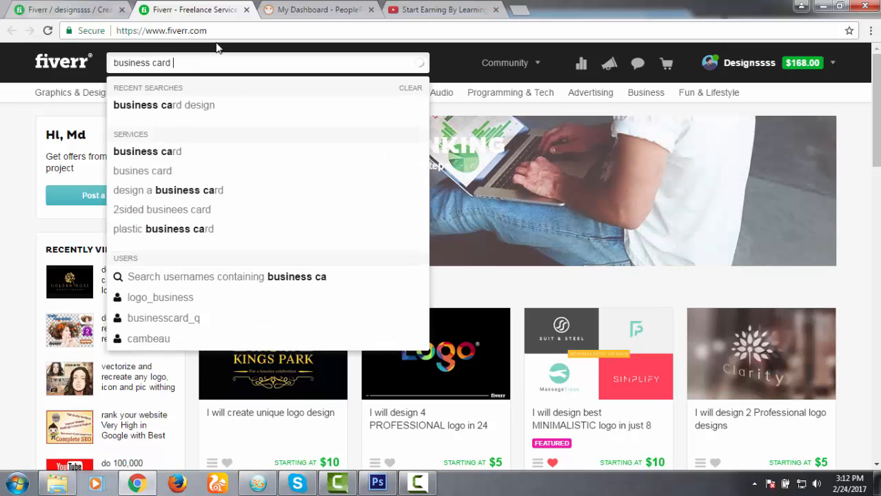
{"action": "type", "text": "design"}
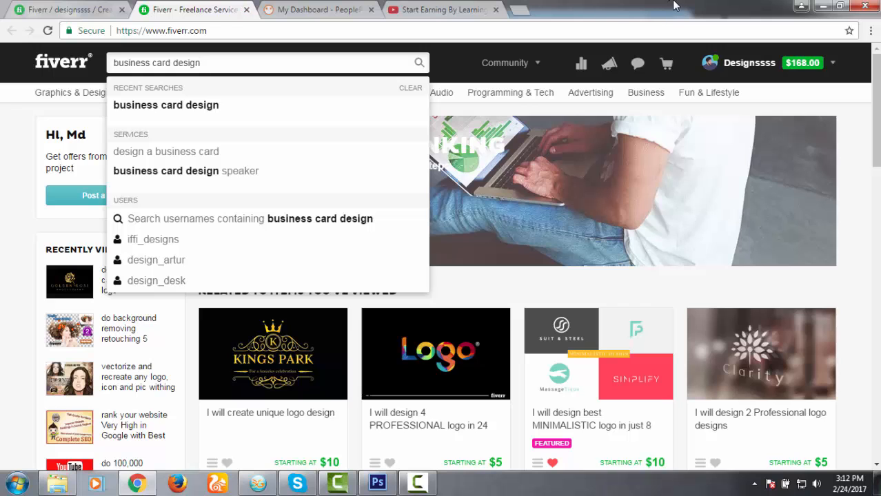
{"action": "left_click", "coordinate": [166, 106]}
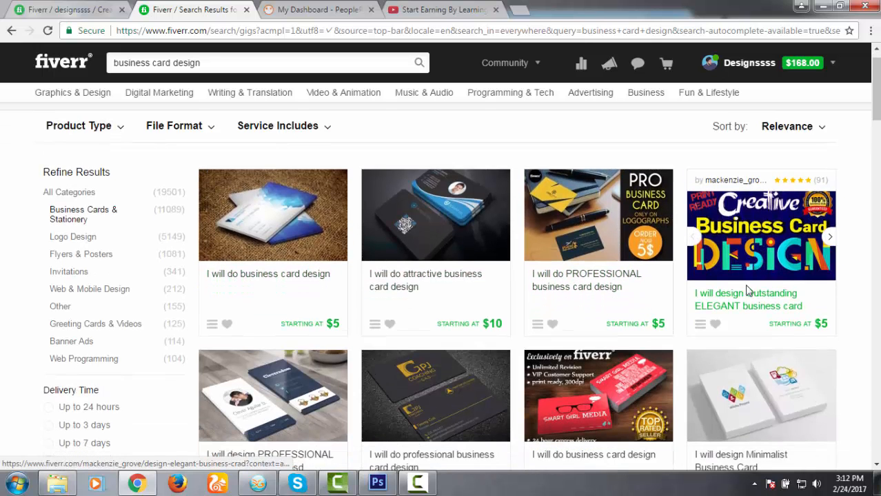
Examine the titles, images and starting prices of competing gigs in the business card design results.
{"action": "scroll", "coordinate": [758, 289], "scroll_direction": "down", "scroll_amount": 2}
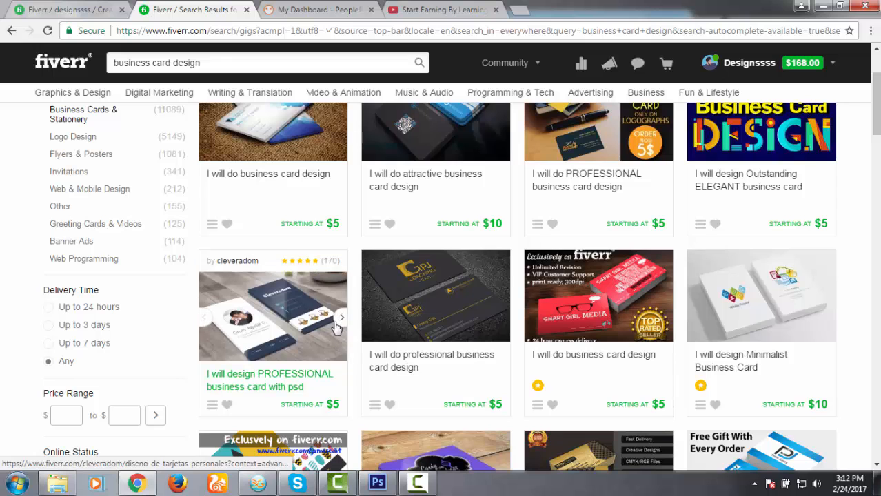
{"action": "scroll", "coordinate": [736, 272], "scroll_direction": "down", "scroll_amount": 1}
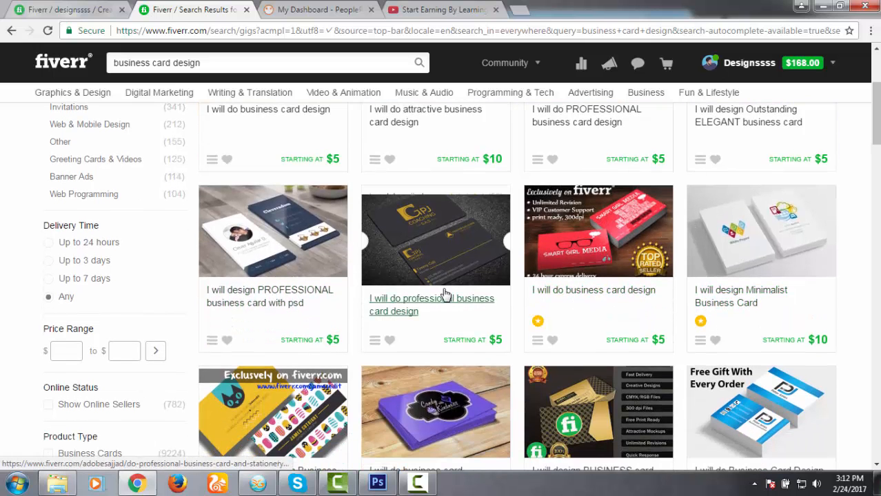
{"action": "scroll", "coordinate": [343, 313], "scroll_direction": "down", "scroll_amount": 2}
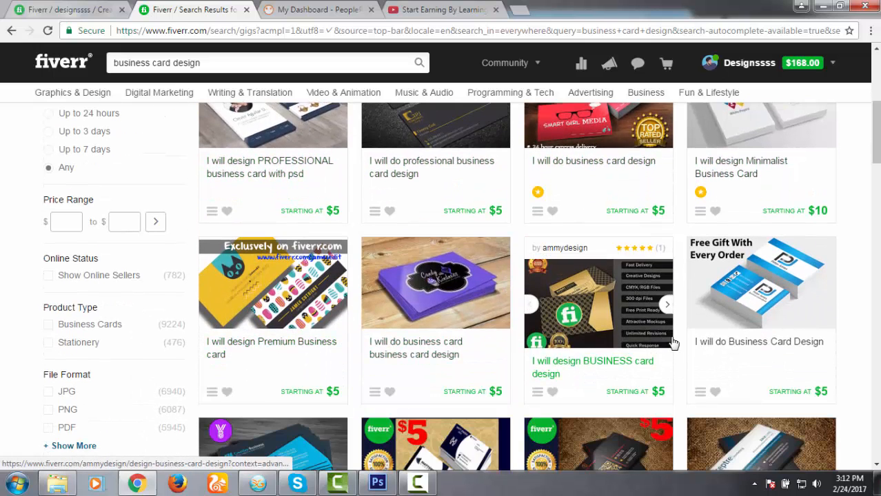
{"action": "scroll", "coordinate": [551, 348], "scroll_direction": "down", "scroll_amount": 2}
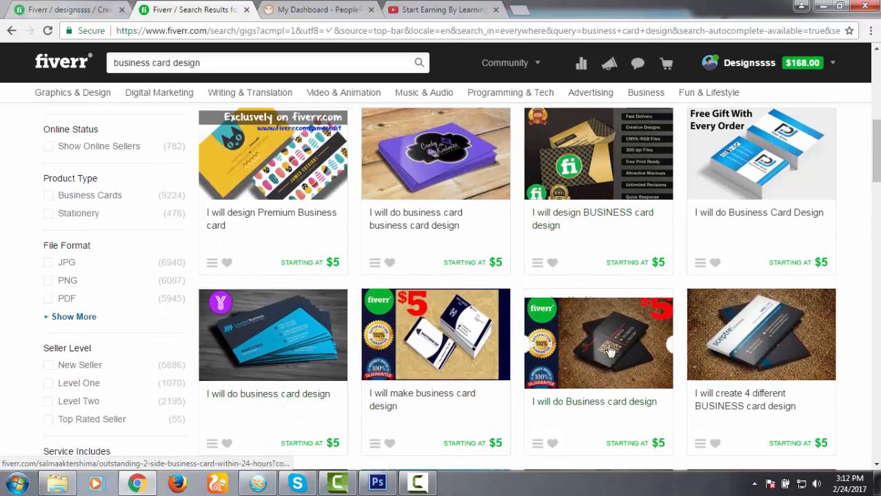
{"action": "scroll", "coordinate": [355, 363], "scroll_direction": "down", "scroll_amount": 4}
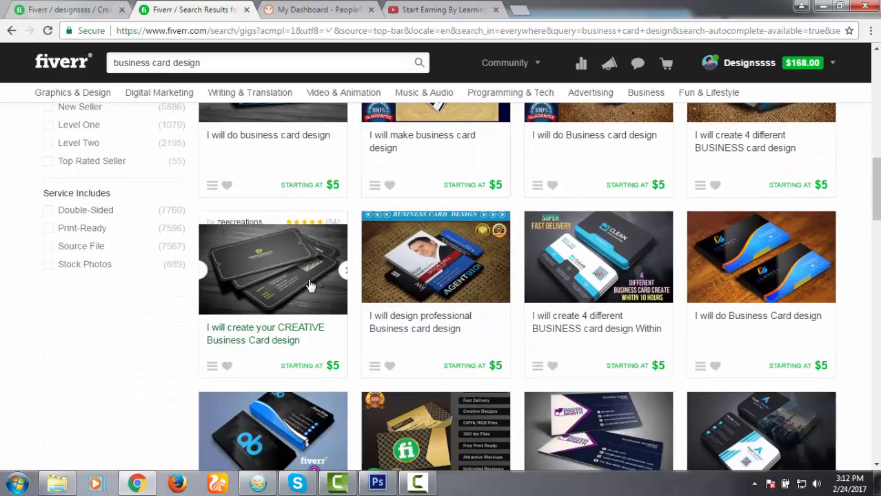
{"action": "scroll", "coordinate": [851, 272], "scroll_direction": "up", "scroll_amount": 5}
{"action": "scroll", "coordinate": [840, 262], "scroll_direction": "up", "scroll_amount": 5}
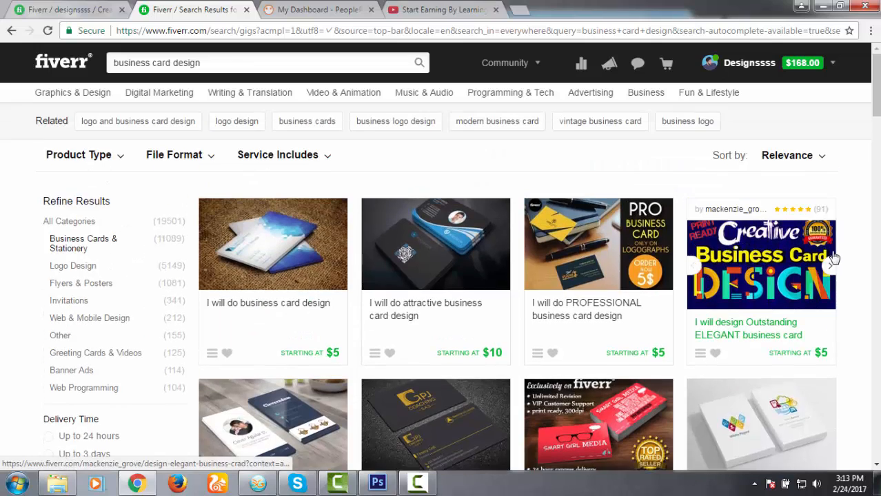
{"action": "scroll", "coordinate": [806, 275], "scroll_direction": "down", "scroll_amount": 3}
{"action": "scroll", "coordinate": [794, 288], "scroll_direction": "down", "scroll_amount": 1}
{"action": "scroll", "coordinate": [788, 291], "scroll_direction": "up", "scroll_amount": 4}
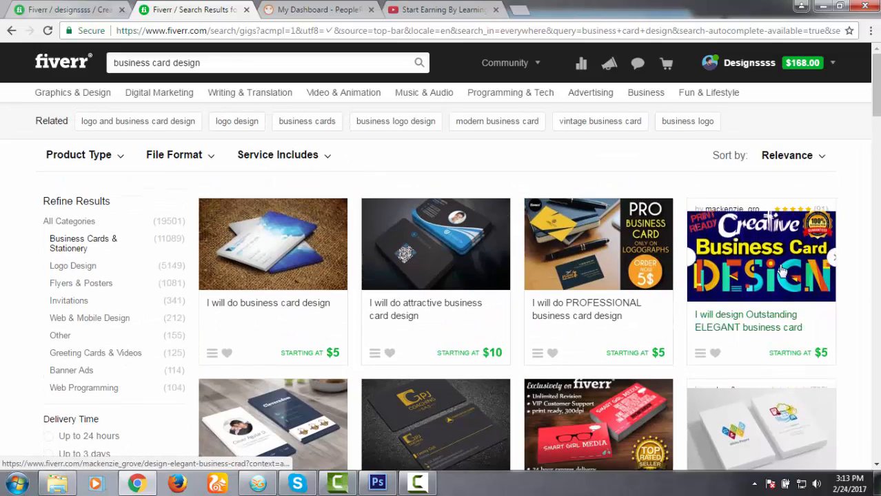
Sort the business card design results by Avg. Customer Review and look through the gigs' titles and images.
{"action": "left_click", "coordinate": [818, 159]}
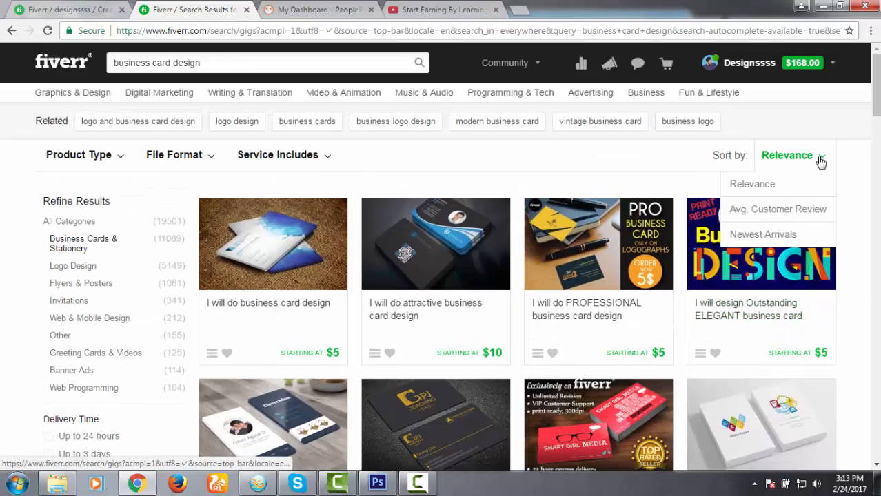
{"action": "left_click", "coordinate": [796, 214]}
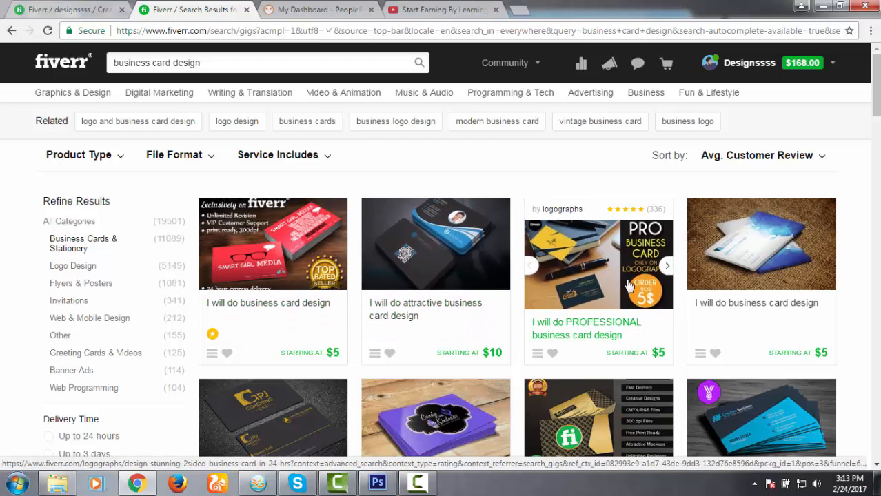
{"action": "scroll", "coordinate": [649, 295], "scroll_direction": "down", "scroll_amount": 2}
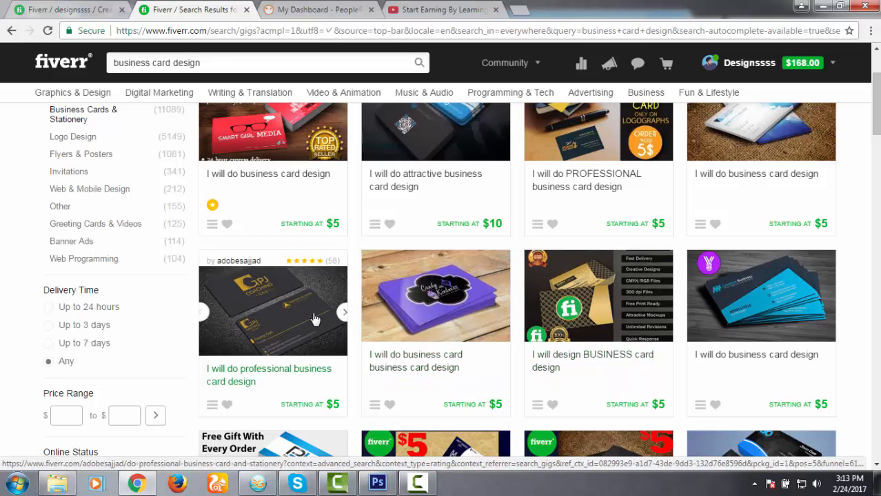
{"action": "scroll", "coordinate": [579, 319], "scroll_direction": "down", "scroll_amount": 2}
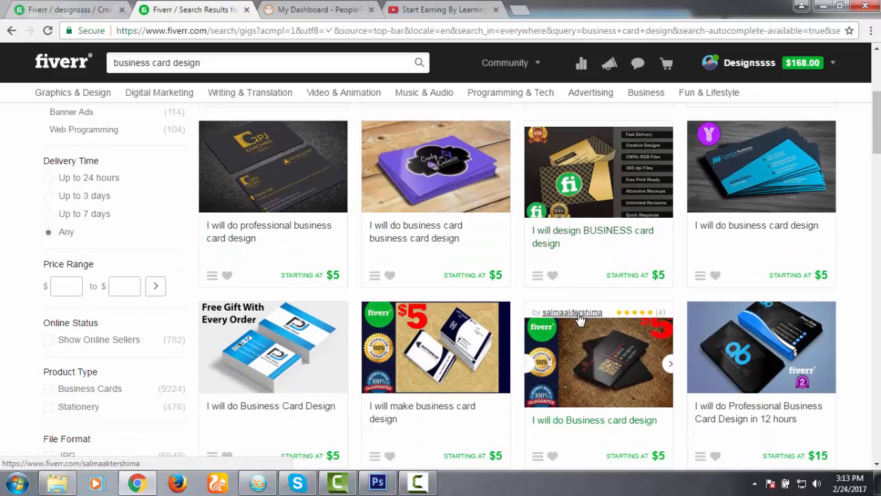
{"action": "scroll", "coordinate": [290, 382], "scroll_direction": "down", "scroll_amount": 1}
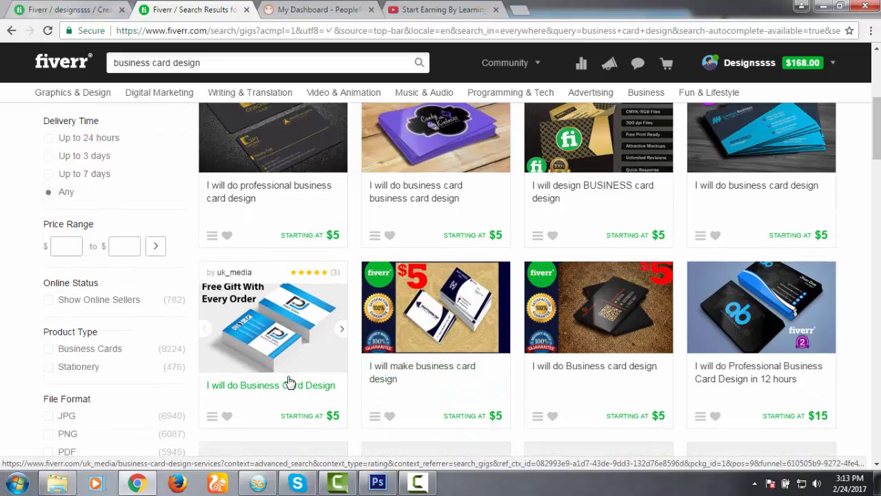
{"action": "scroll", "coordinate": [289, 383], "scroll_direction": "down", "scroll_amount": 2}
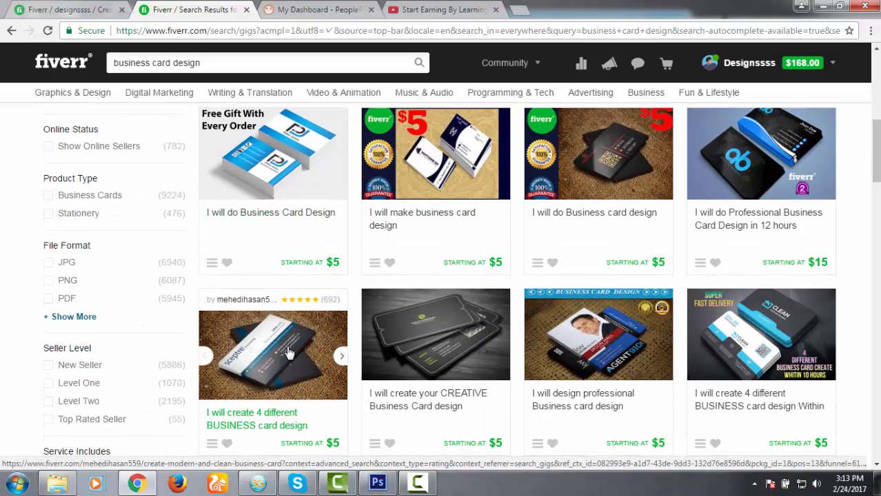
Open the gig "I will create 4 different BUSINESS card design" and examine its overview, package details and seller profile.
{"action": "left_click", "coordinate": [288, 353]}
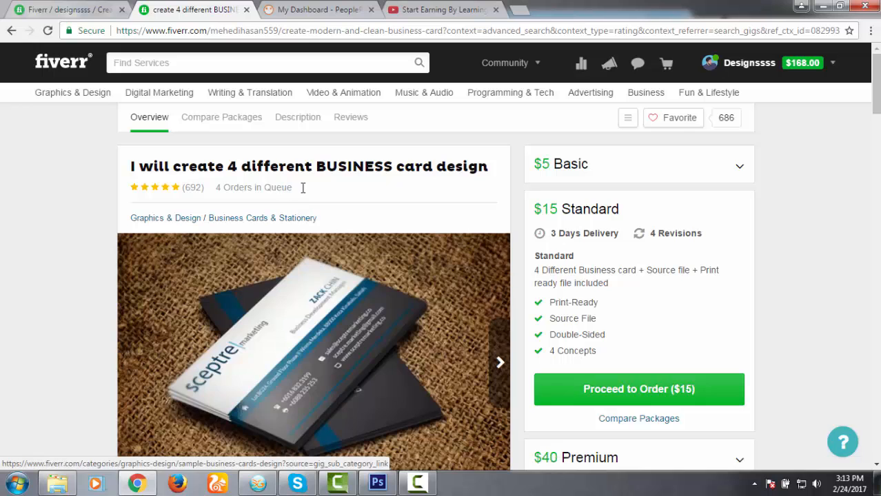
{"action": "scroll", "coordinate": [383, 261], "scroll_direction": "down", "scroll_amount": 1}
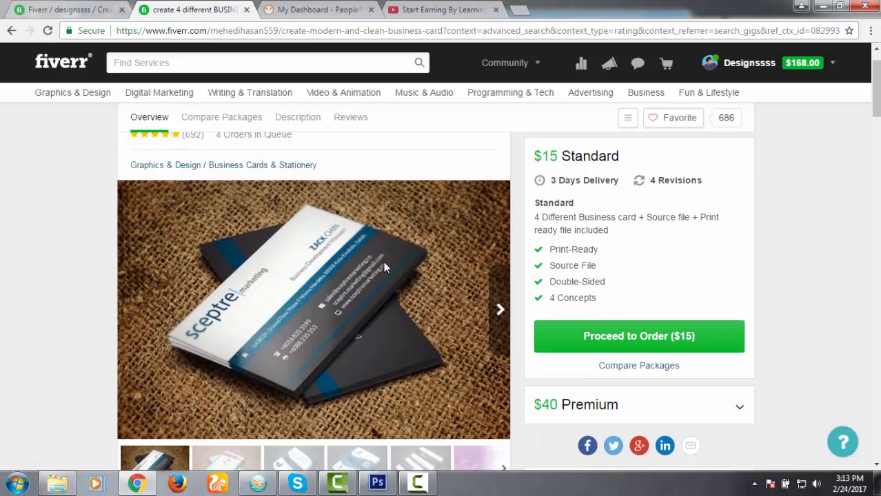
{"action": "scroll", "coordinate": [303, 302], "scroll_direction": "up", "scroll_amount": 1}
{"action": "scroll", "coordinate": [301, 305], "scroll_direction": "down", "scroll_amount": 3}
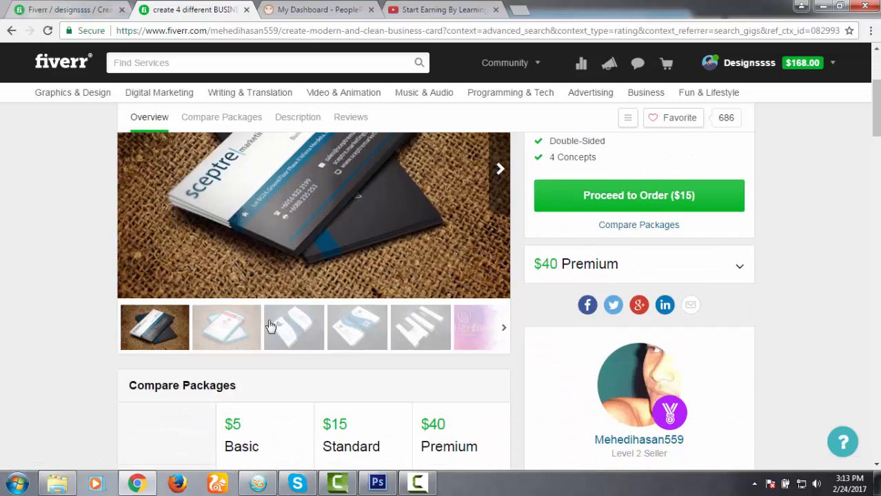
{"action": "scroll", "coordinate": [265, 337], "scroll_direction": "up", "scroll_amount": 2}
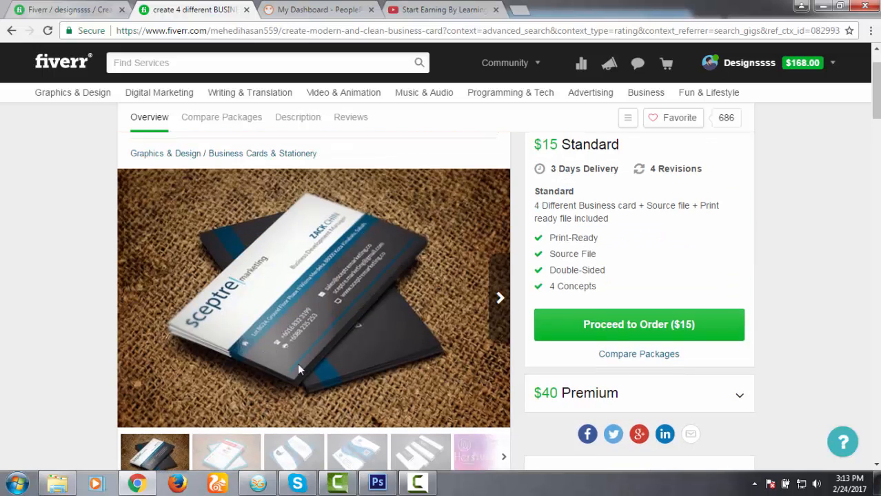
{"action": "scroll", "coordinate": [317, 359], "scroll_direction": "down", "scroll_amount": 2}
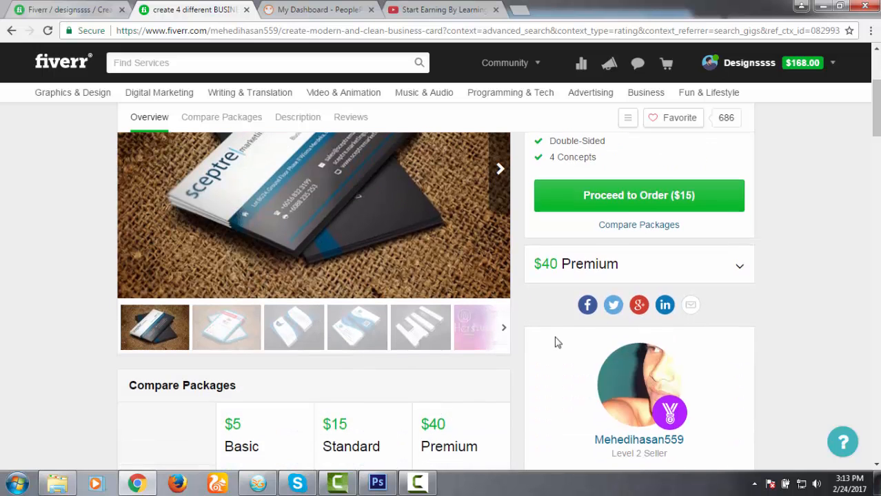
{"action": "scroll", "coordinate": [640, 297], "scroll_direction": "down", "scroll_amount": 2}
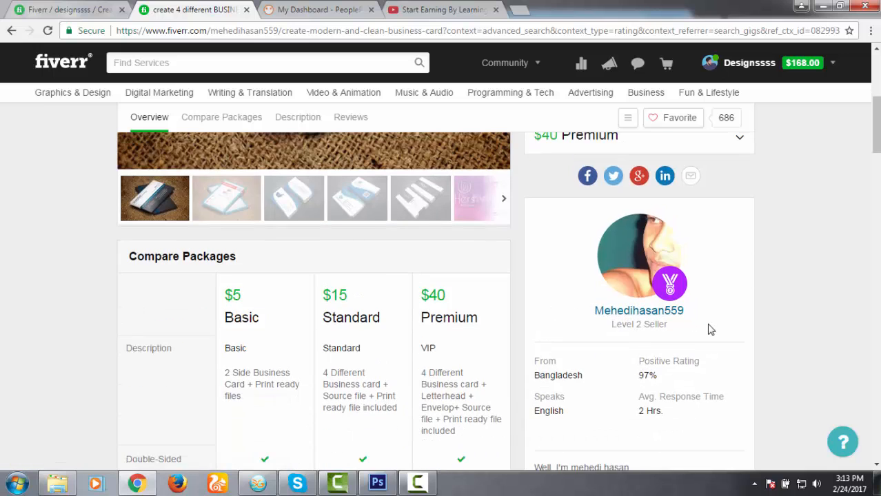
{"action": "scroll", "coordinate": [671, 348], "scroll_direction": "down", "scroll_amount": 1}
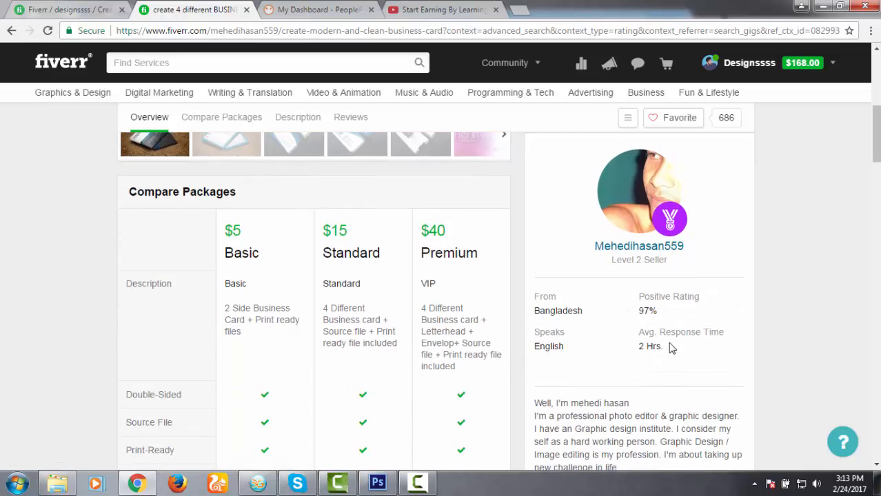
{"action": "scroll", "coordinate": [666, 354], "scroll_direction": "down", "scroll_amount": 2}
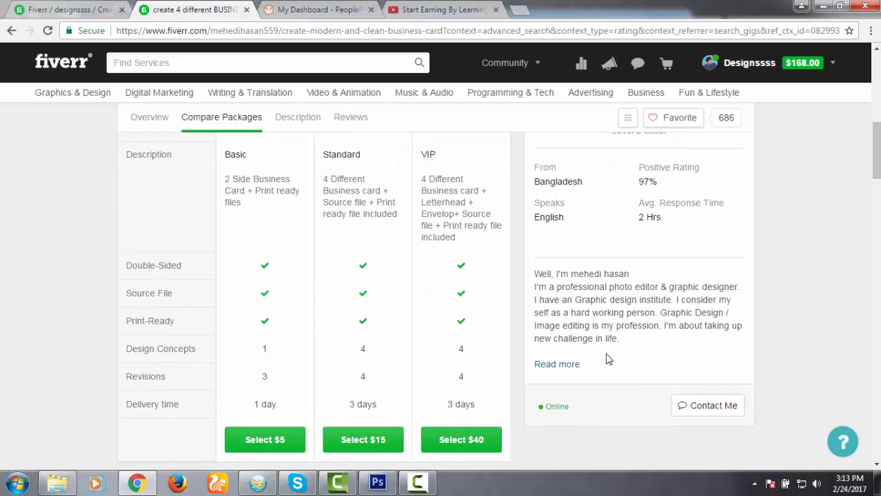
{"action": "scroll", "coordinate": [606, 358], "scroll_direction": "up", "scroll_amount": 2}
{"action": "scroll", "coordinate": [604, 358], "scroll_direction": "up", "scroll_amount": 6}
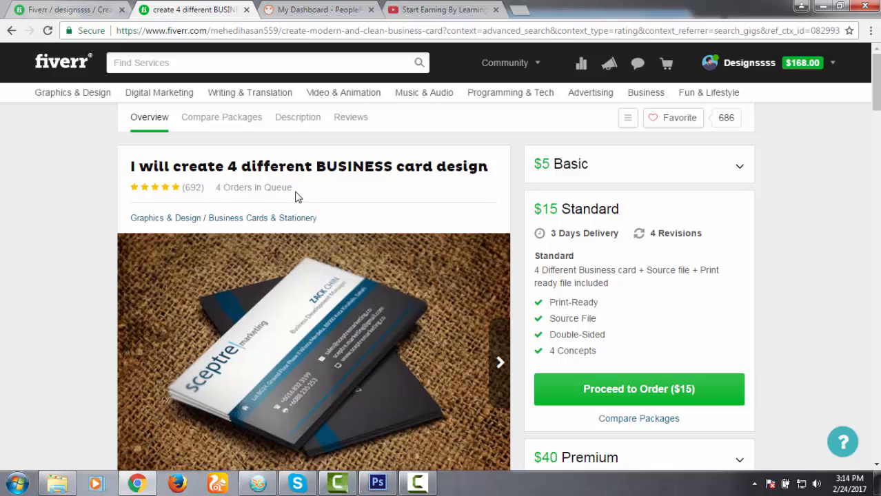
View the first four sample images in the competing gig's gallery, including the buyer review captions.
{"action": "scroll", "coordinate": [301, 268], "scroll_direction": "down", "scroll_amount": 5}
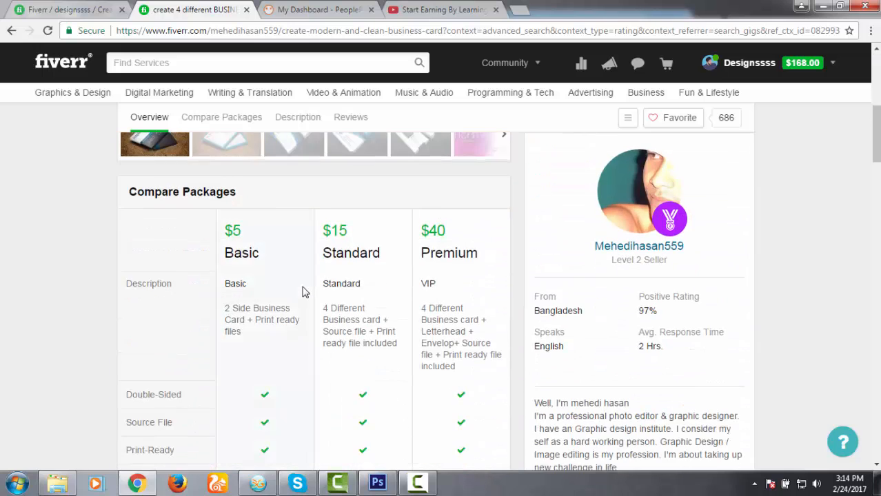
{"action": "scroll", "coordinate": [305, 291], "scroll_direction": "up", "scroll_amount": 2}
{"action": "left_click", "coordinate": [236, 278]}
{"action": "scroll", "coordinate": [304, 297], "scroll_direction": "up", "scroll_amount": 2}
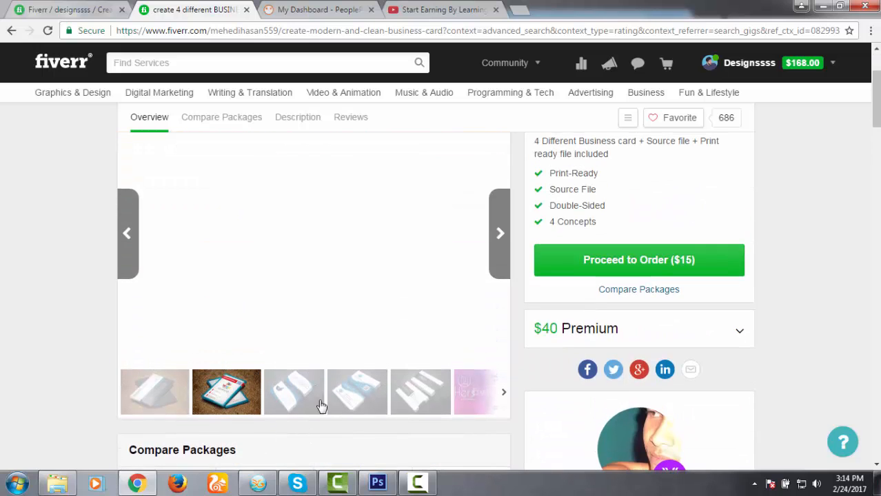
{"action": "left_click", "coordinate": [295, 405]}
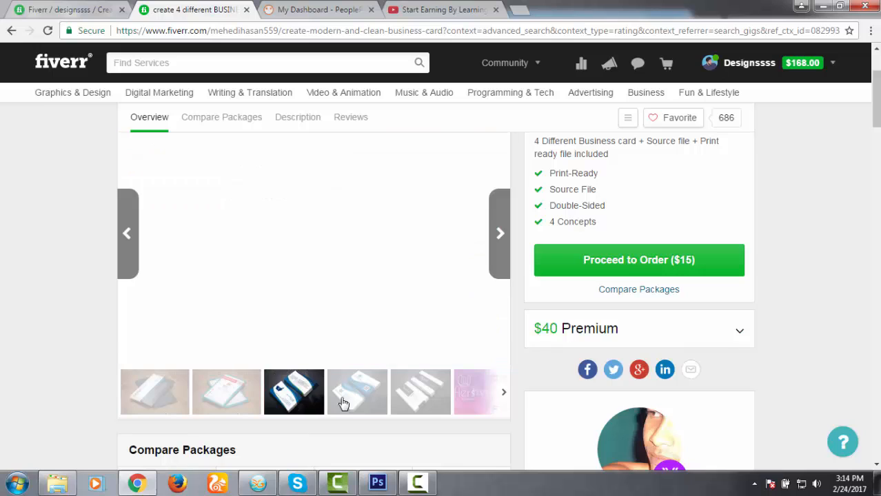
{"action": "left_click", "coordinate": [233, 397]}
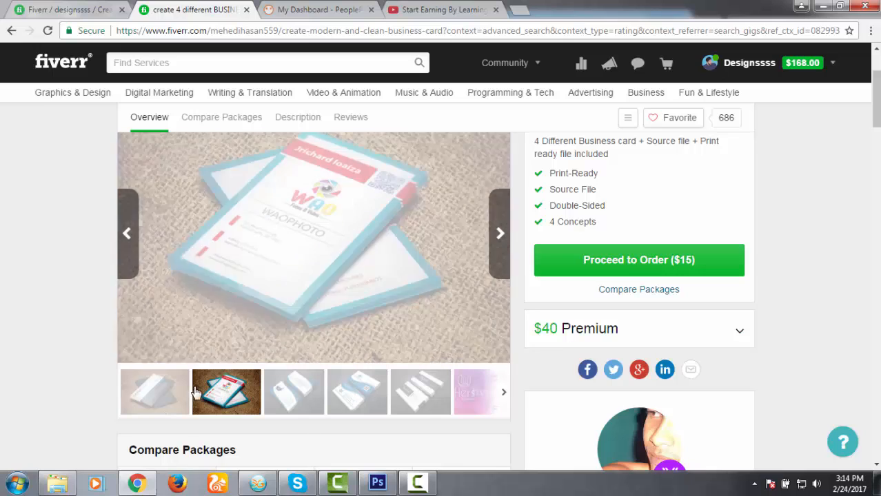
{"action": "left_click", "coordinate": [175, 392]}
{"action": "left_click", "coordinate": [228, 394]}
{"action": "left_click", "coordinate": [171, 397]}
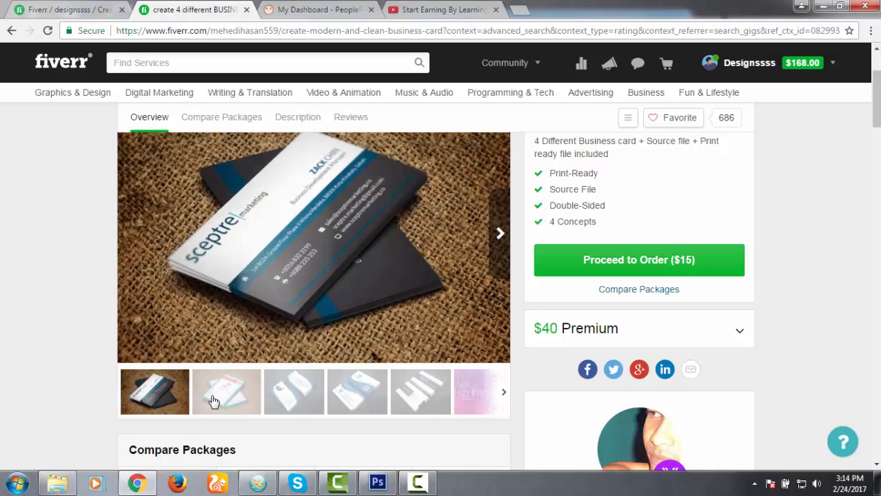
{"action": "left_click", "coordinate": [212, 401]}
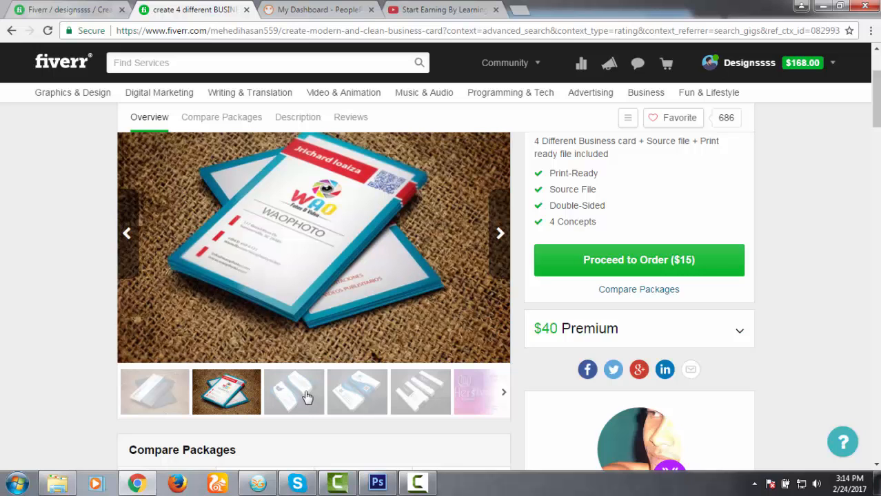
{"action": "left_click", "coordinate": [309, 399]}
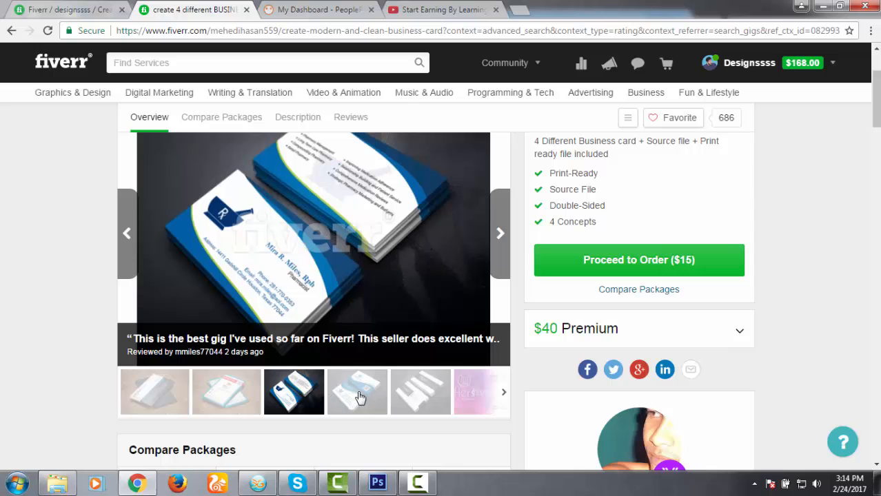
{"action": "left_click", "coordinate": [358, 398]}
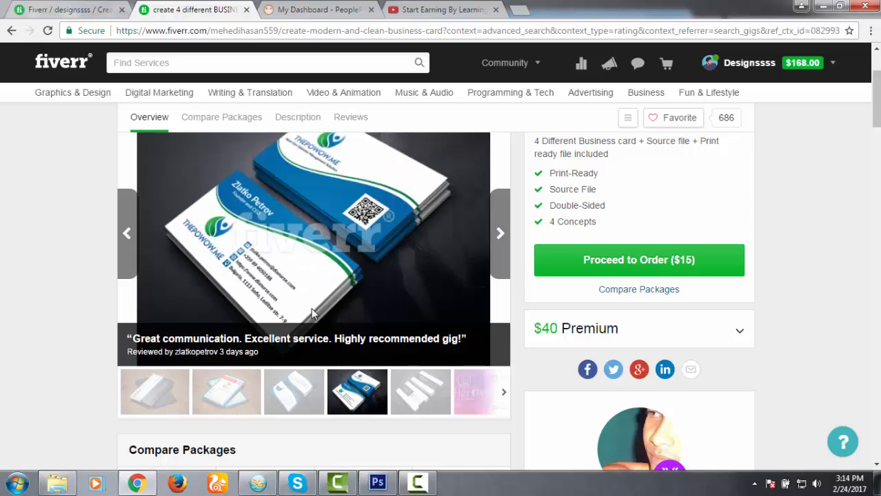
Browse further along the gig's gallery, viewing more delivered business card samples up to the Kwatee Sustainable Solutions design.
{"action": "scroll", "coordinate": [312, 313], "scroll_direction": "up", "scroll_amount": 1}
{"action": "scroll", "coordinate": [373, 343], "scroll_direction": "down", "scroll_amount": 1}
{"action": "left_click", "coordinate": [284, 408]}
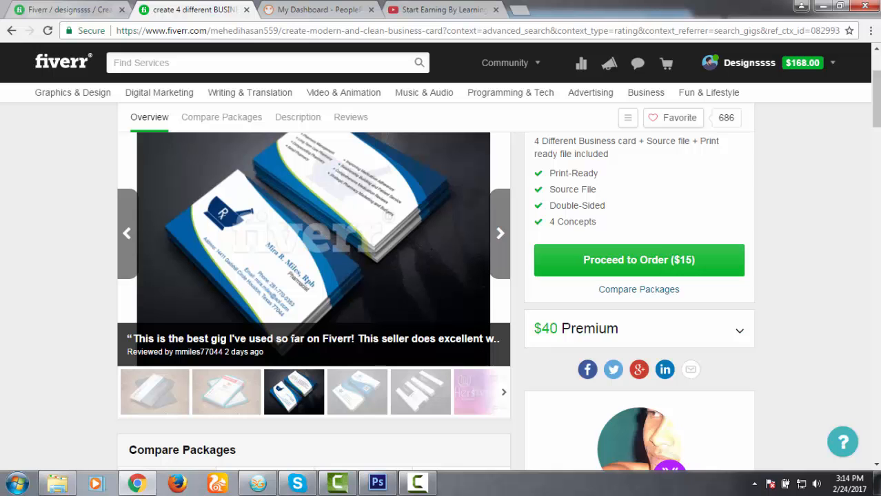
{"action": "left_click", "coordinate": [479, 392]}
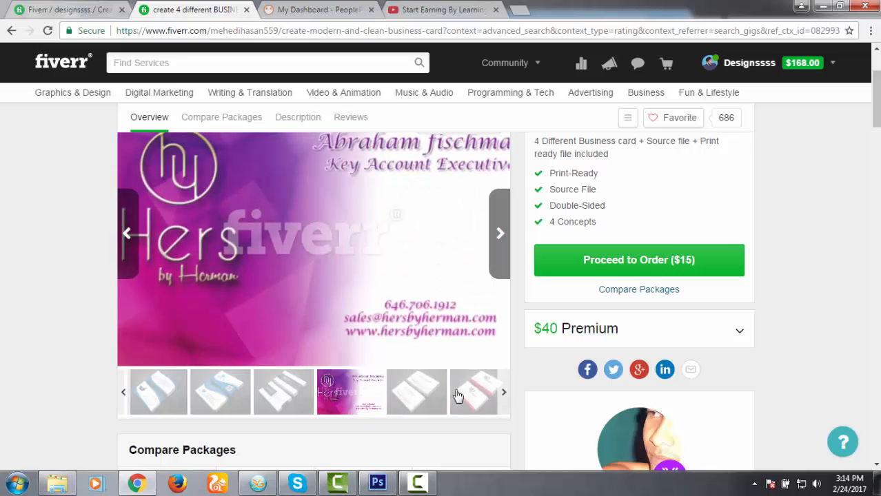
{"action": "left_click", "coordinate": [480, 393]}
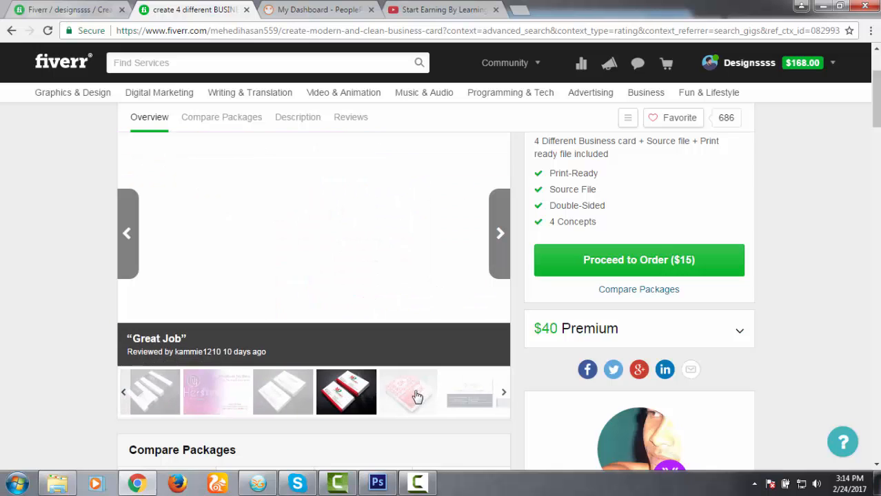
{"action": "left_click", "coordinate": [415, 395]}
{"action": "left_click", "coordinate": [459, 397]}
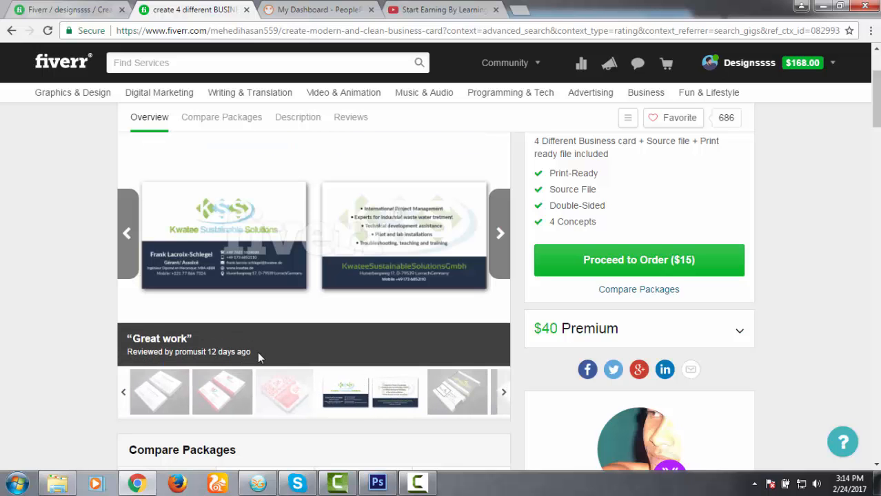
Read the gig's Compare Packages table and the start of its About This Gig description.
{"action": "scroll", "coordinate": [259, 358], "scroll_direction": "down", "scroll_amount": 2}
{"action": "scroll", "coordinate": [259, 365], "scroll_direction": "down", "scroll_amount": 2}
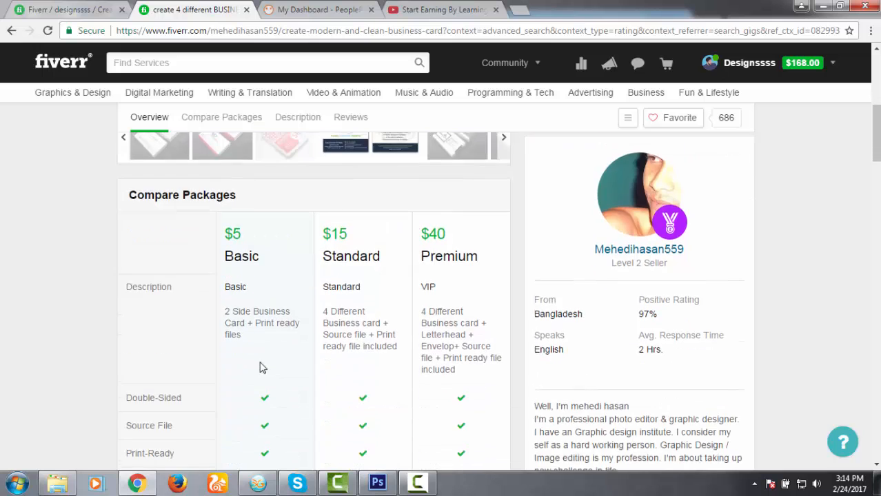
{"action": "scroll", "coordinate": [276, 364], "scroll_direction": "down", "scroll_amount": 8}
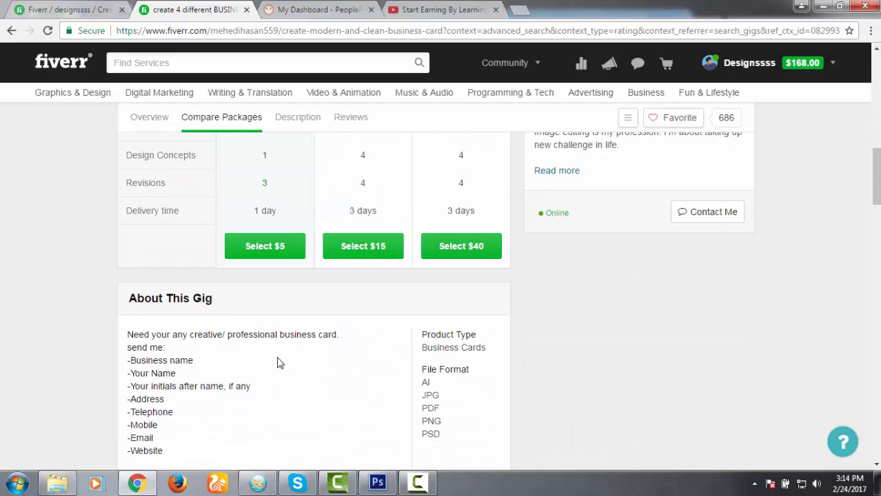
{"action": "scroll", "coordinate": [279, 354], "scroll_direction": "up", "scroll_amount": 2}
{"action": "scroll", "coordinate": [280, 354], "scroll_direction": "up", "scroll_amount": 10}
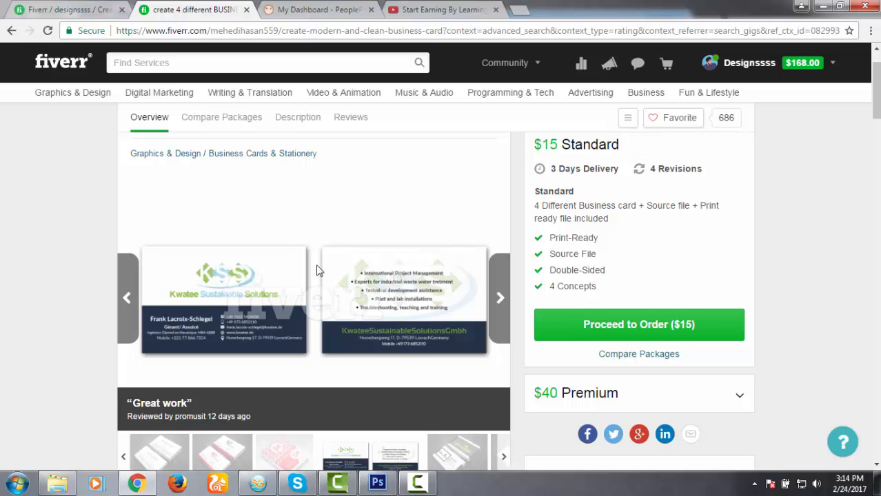
Advance through the next two delivered samples in the gig's gallery, and return to the new gig form.
{"action": "left_click", "coordinate": [501, 297]}
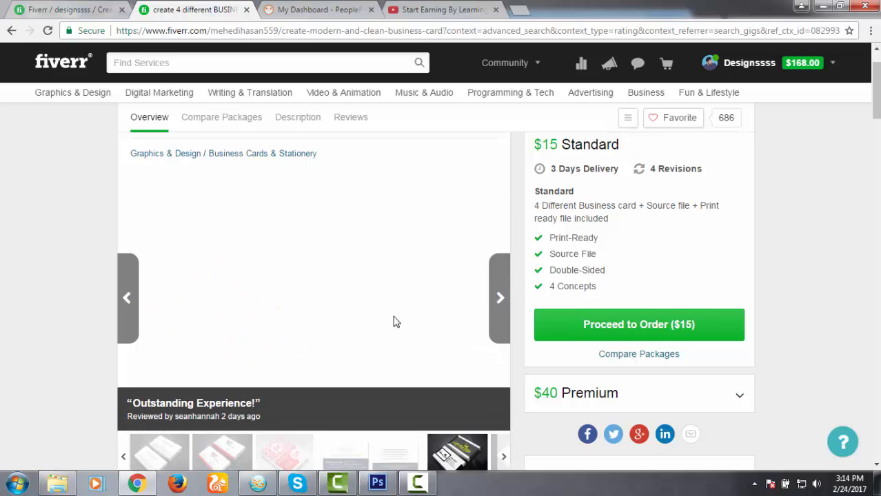
{"action": "left_click", "coordinate": [493, 314]}
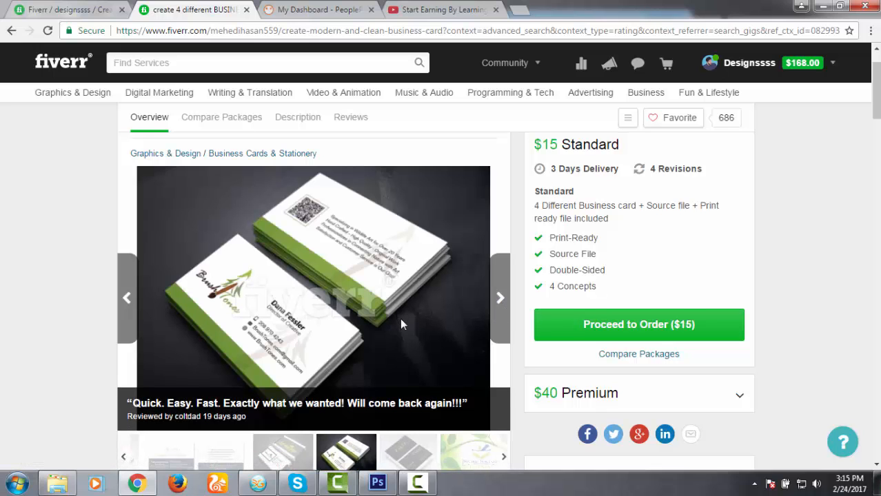
{"action": "scroll", "coordinate": [386, 319], "scroll_direction": "down", "scroll_amount": 1}
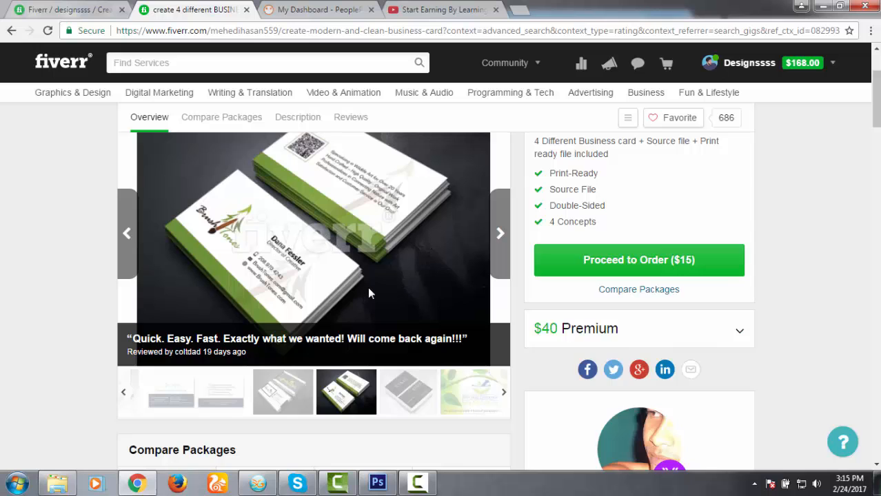
{"action": "scroll", "coordinate": [366, 285], "scroll_direction": "up", "scroll_amount": 2}
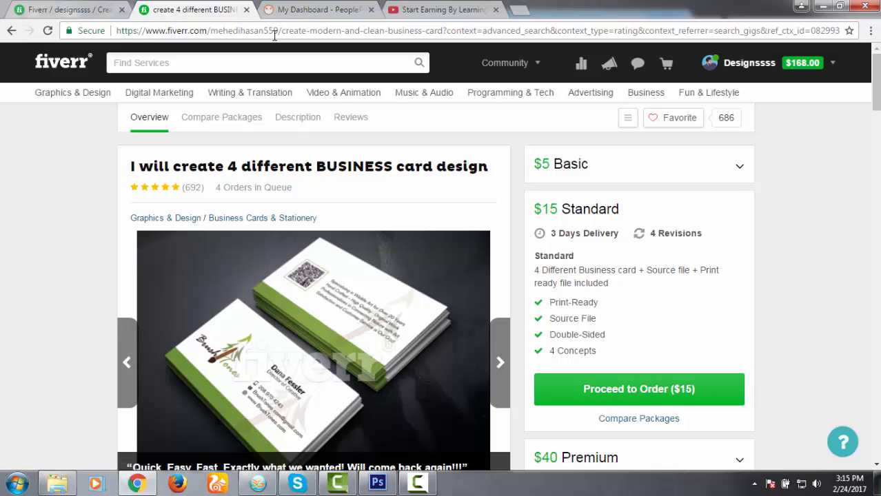
{"action": "left_click", "coordinate": [69, 12]}
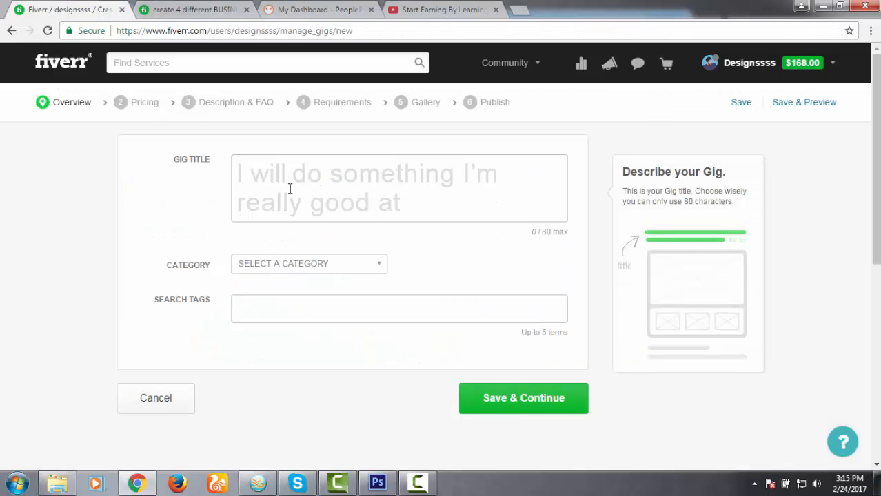
Recheck the competing gig's title, gallery and package comparison, and go back to the blank new gig form.
{"action": "left_click", "coordinate": [193, 10]}
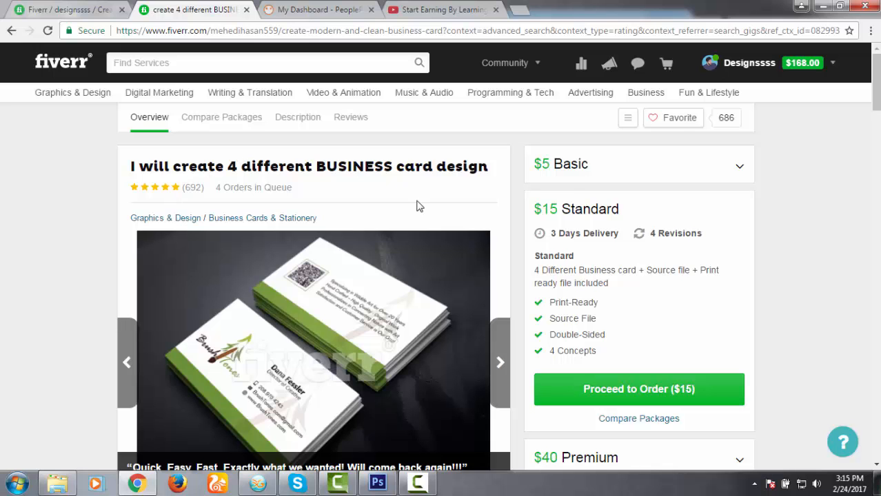
{"action": "scroll", "coordinate": [328, 296], "scroll_direction": "down", "scroll_amount": 2}
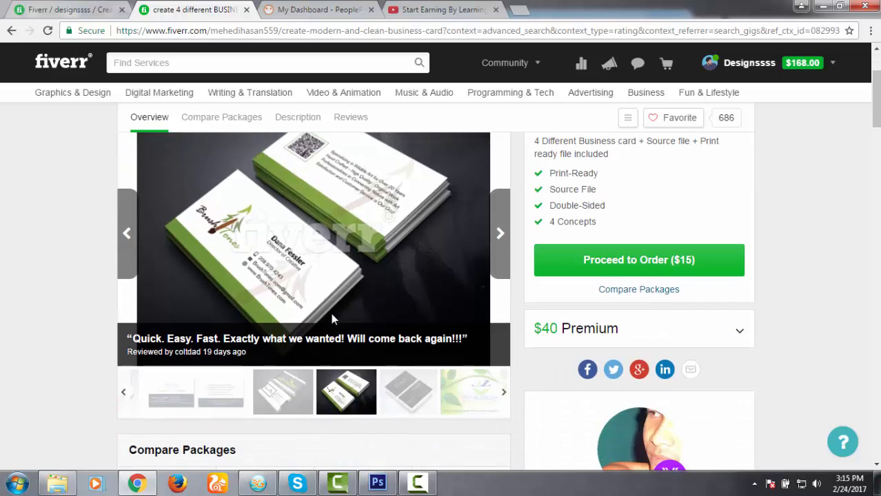
{"action": "scroll", "coordinate": [338, 321], "scroll_direction": "up", "scroll_amount": 1}
{"action": "scroll", "coordinate": [355, 341], "scroll_direction": "down", "scroll_amount": 1}
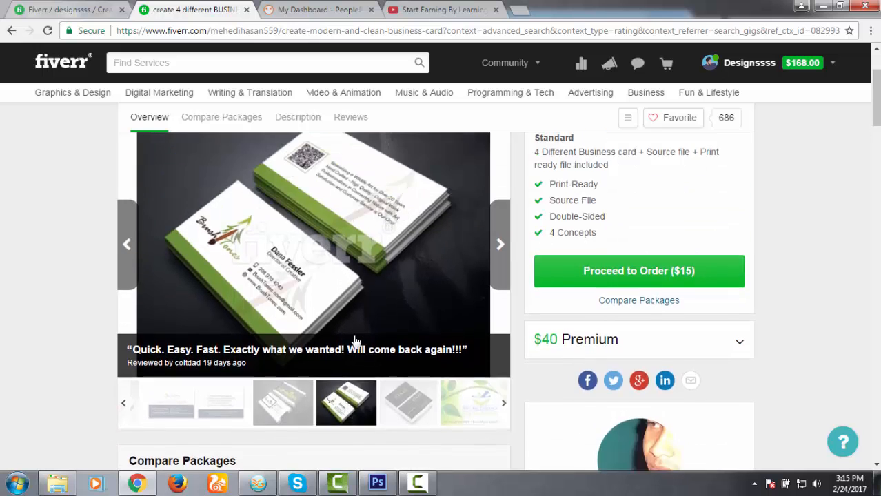
{"action": "scroll", "coordinate": [355, 341], "scroll_direction": "down", "scroll_amount": 2}
{"action": "scroll", "coordinate": [256, 401], "scroll_direction": "down", "scroll_amount": 3}
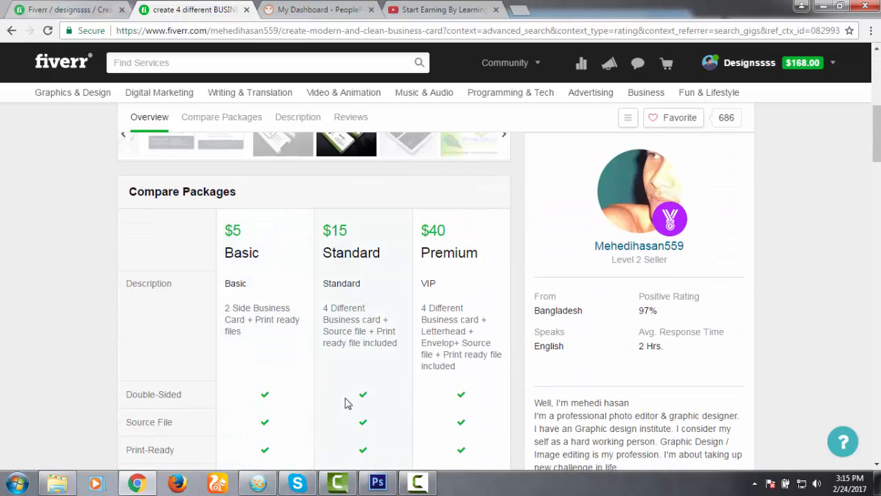
{"action": "scroll", "coordinate": [346, 403], "scroll_direction": "down", "scroll_amount": 2}
{"action": "scroll", "coordinate": [344, 399], "scroll_direction": "down", "scroll_amount": 2}
{"action": "scroll", "coordinate": [356, 379], "scroll_direction": "up", "scroll_amount": 6}
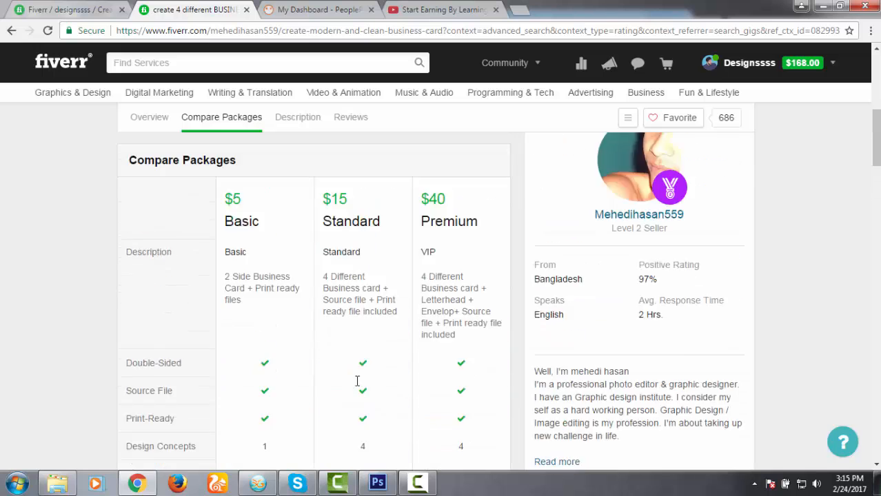
{"action": "left_click", "coordinate": [60, 9]}
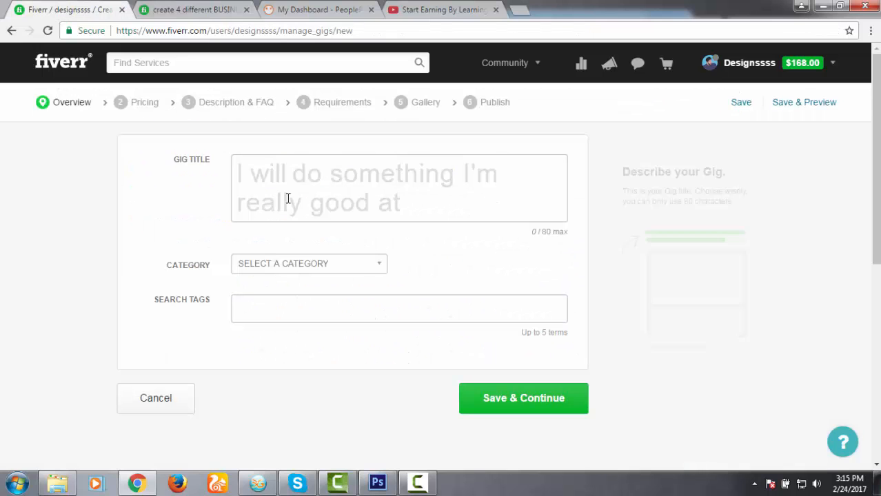
Begin the gig title with "Design amazing print ready and editable", correcting the misspelled words.
{"action": "left_click", "coordinate": [281, 178]}
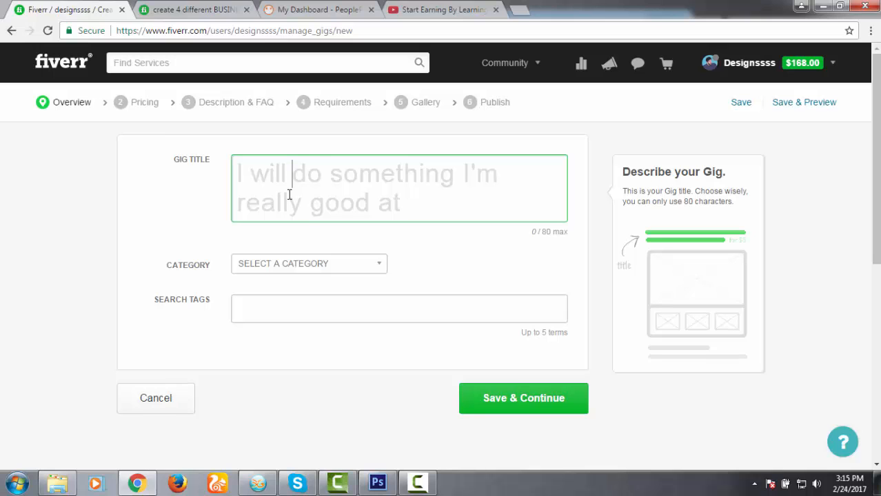
{"action": "type", "text": "Desgin"}
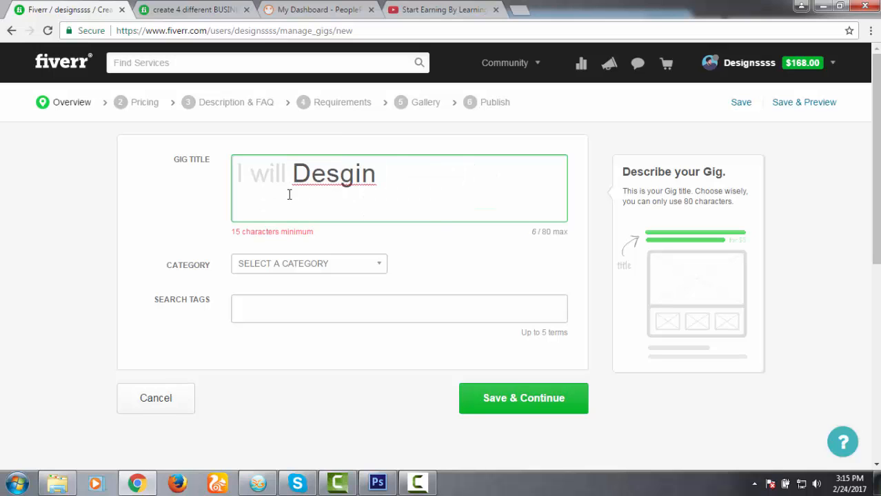
{"action": "key", "text": "BackSpace"}
{"action": "key", "text": "BackSpace"}
{"action": "key", "text": "BackSpace"}
{"action": "type", "text": "ig"}
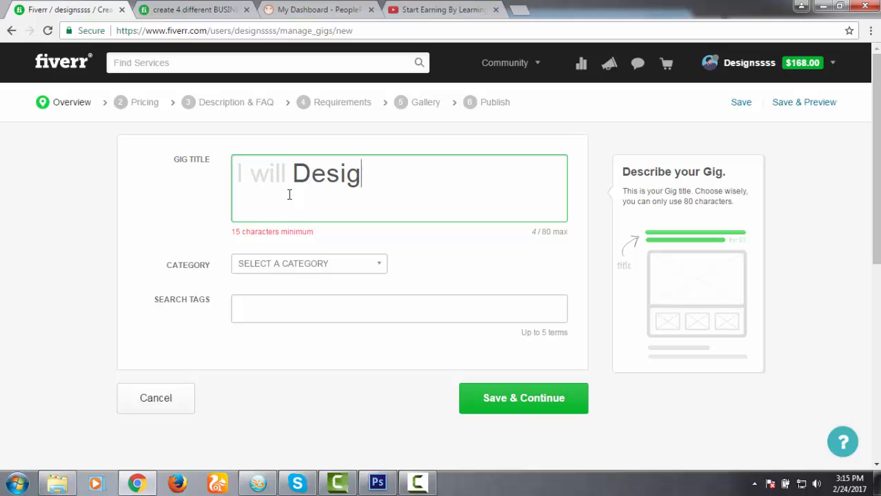
{"action": "type", "text": "n amazing "}
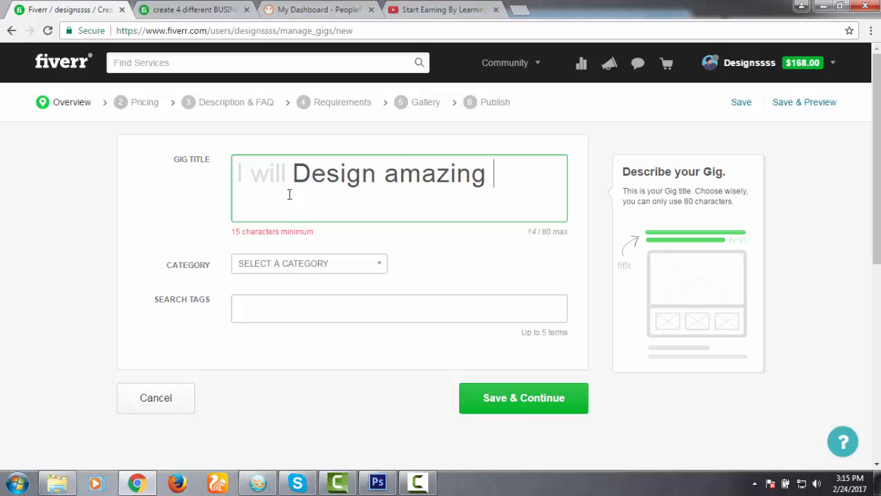
{"action": "type", "text": "prin"}
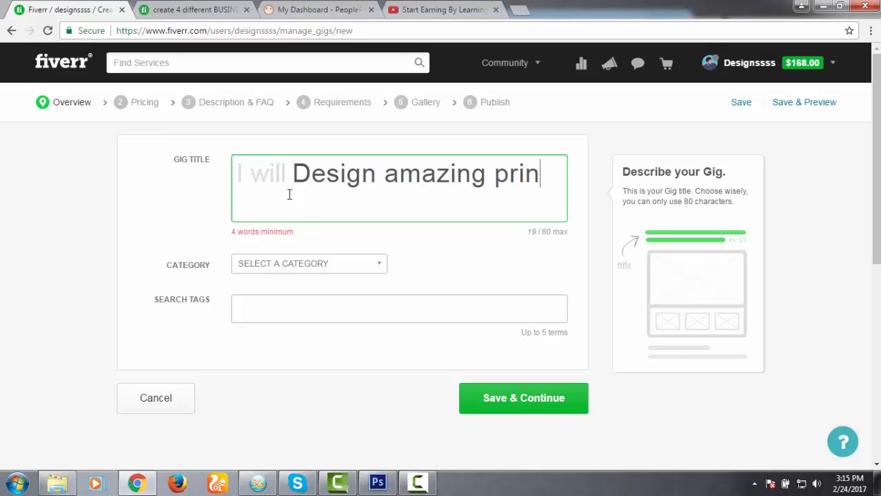
{"action": "type", "text": "t read"}
{"action": "type", "text": "y an"}
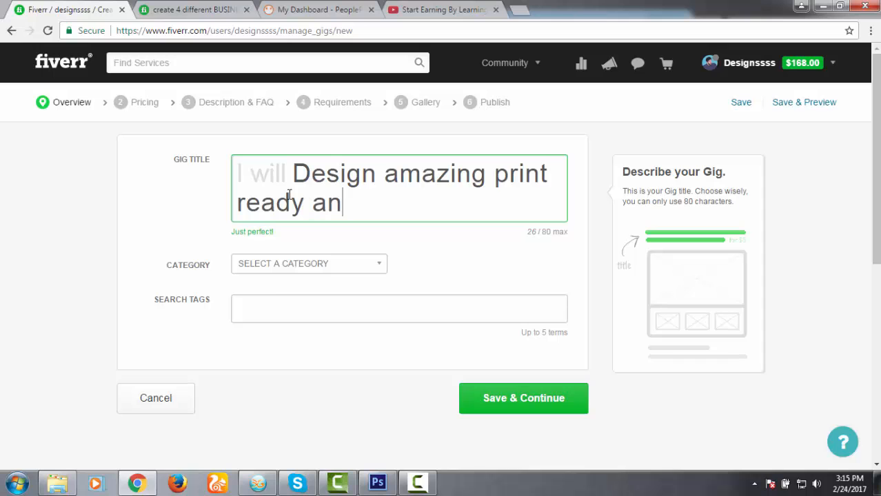
{"action": "type", "text": "d edtiable"}
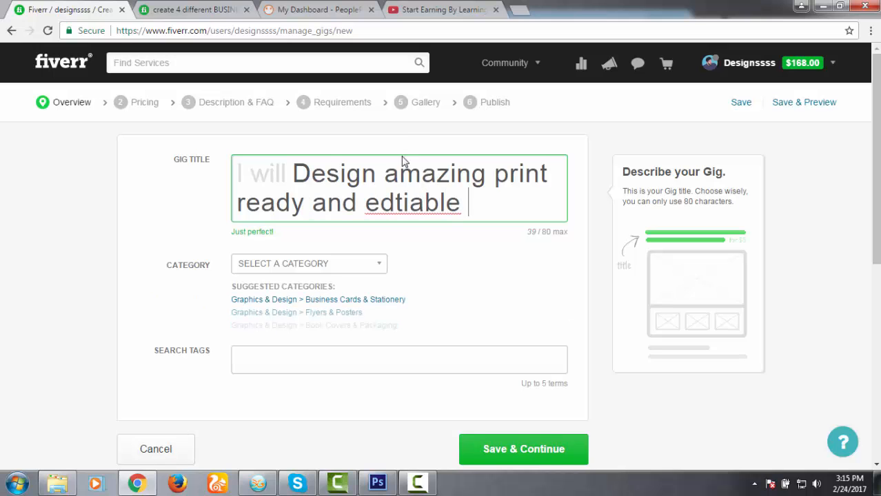
{"action": "right_click", "coordinate": [412, 202]}
{"action": "left_click", "coordinate": [451, 220]}
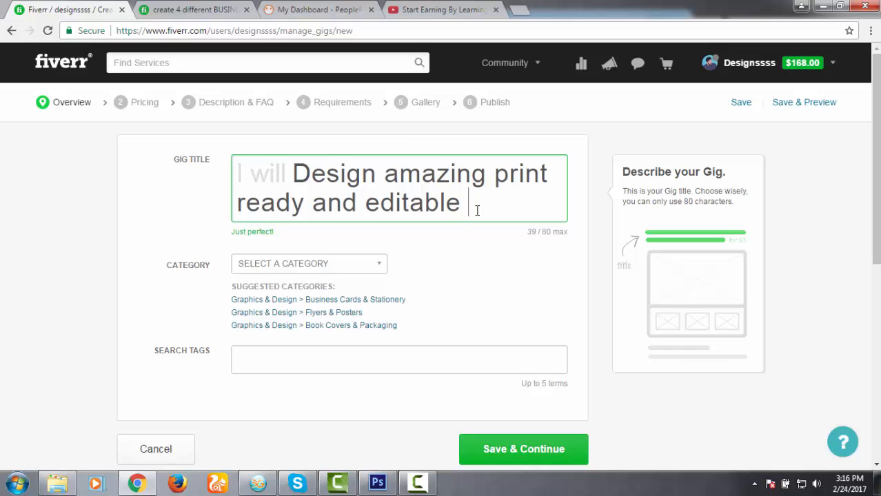
Complete the gig title by adding "2 sided business card" after "editable".
{"action": "type", "text": "t"}
{"action": "key", "text": "BackSpace"}
{"action": "type", "text": "2 s"}
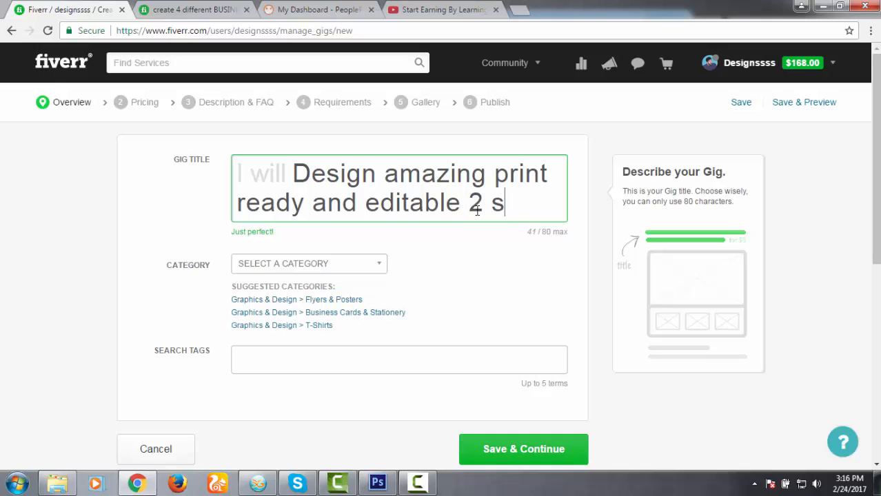
{"action": "type", "text": "t"}
{"action": "key", "text": "BackSpace"}
{"action": "type", "text": "ided"}
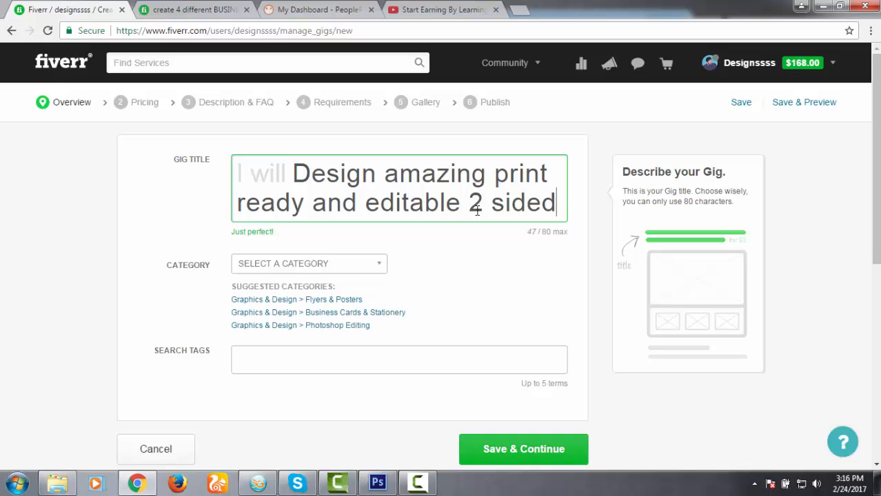
{"action": "type", "text": " busi"}
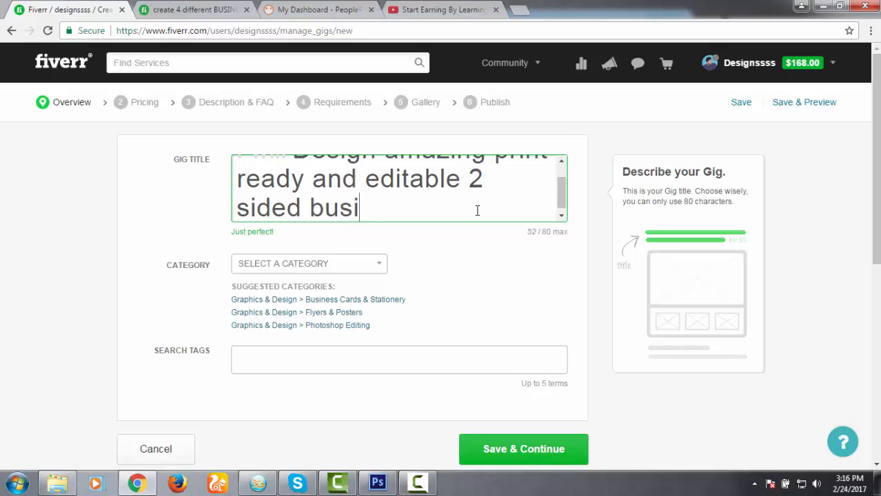
{"action": "type", "text": "nex"}
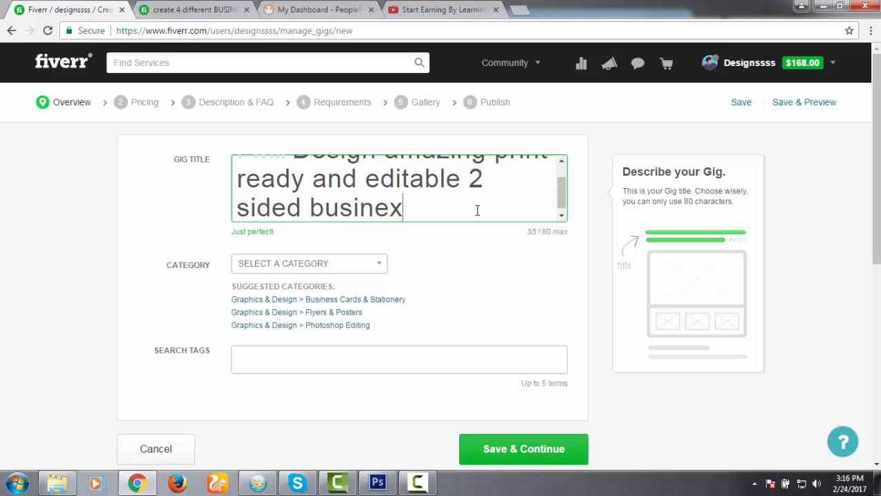
{"action": "key", "text": "BackSpace"}
{"action": "type", "text": "ss card"}
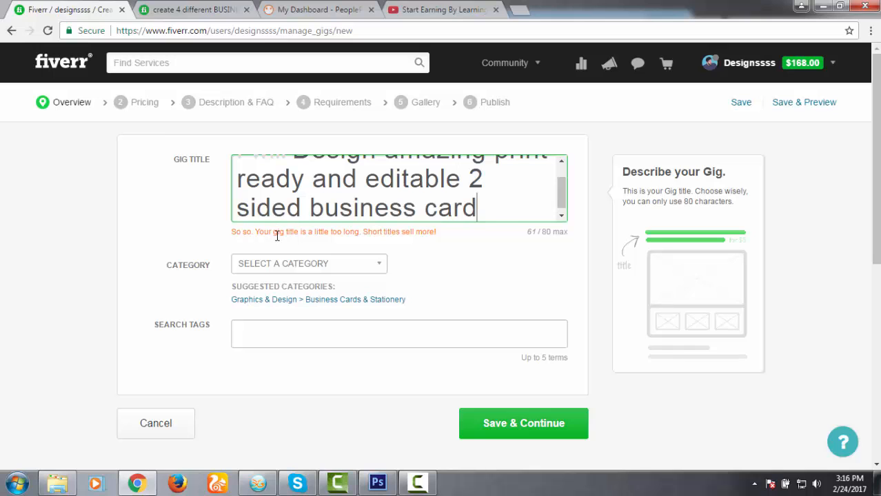
Check the title length feedback and reread the full gig title, including its fixed "I will" opening.
{"action": "left_click_drag", "start_coordinate": [447, 231], "coordinate": [419, 231]}
{"action": "left_click", "coordinate": [440, 235]}
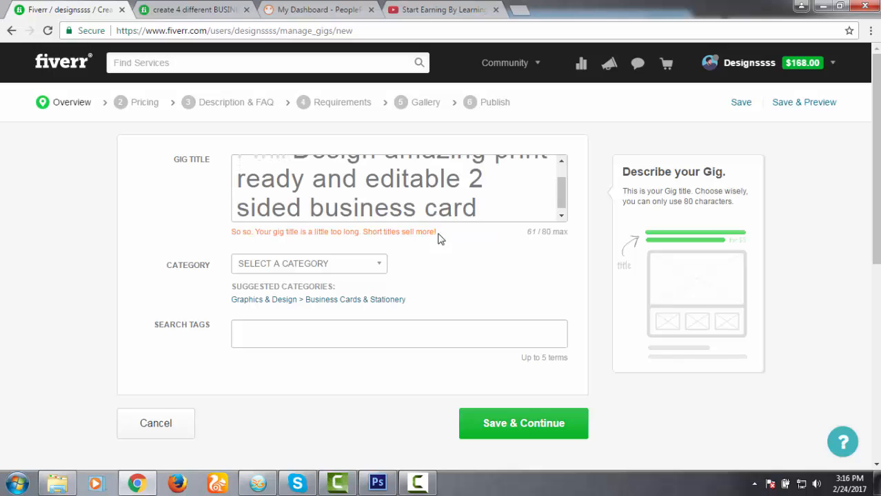
{"action": "left_click", "coordinate": [515, 203]}
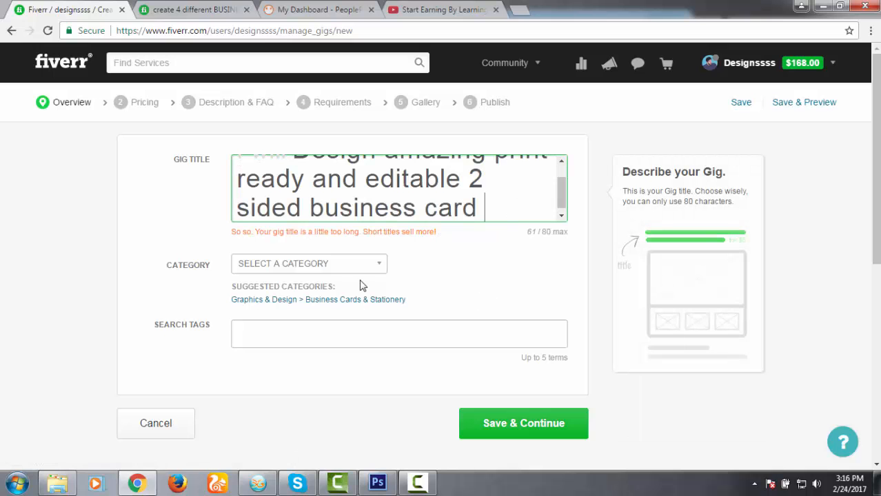
{"action": "scroll", "coordinate": [410, 191], "scroll_direction": "up", "scroll_amount": 1}
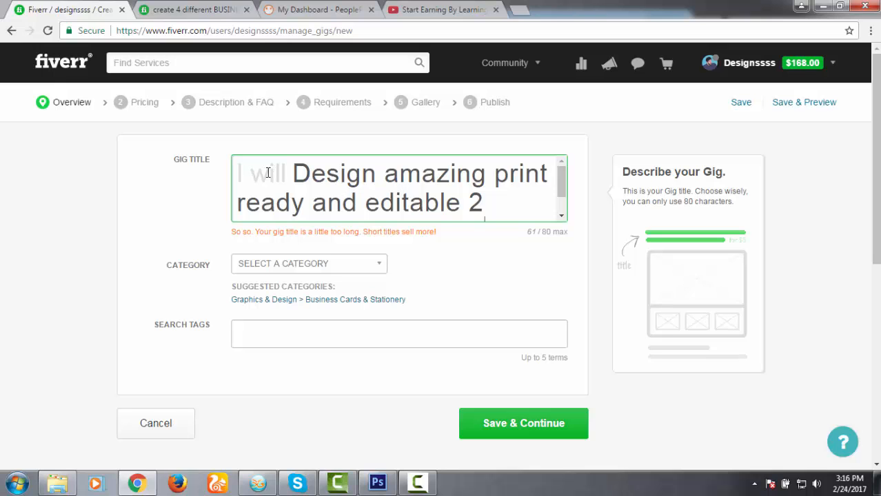
{"action": "left_click_drag", "start_coordinate": [283, 173], "coordinate": [243, 171]}
{"action": "left_click", "coordinate": [239, 171]}
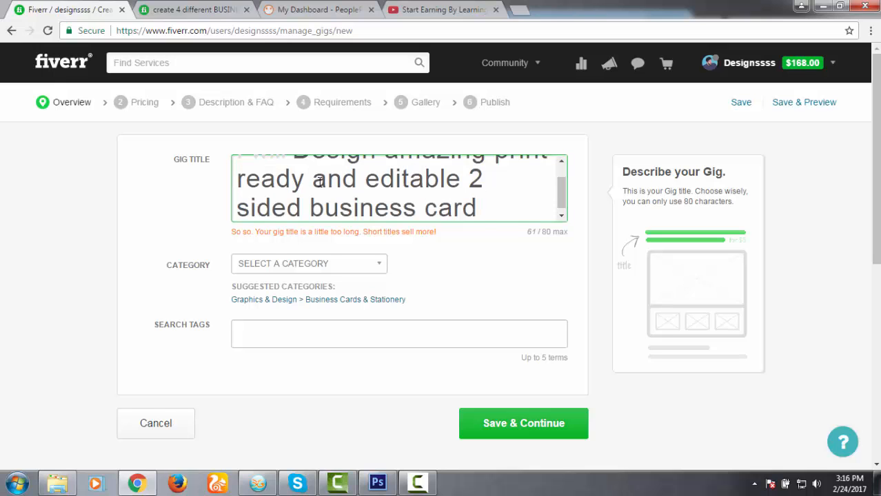
{"action": "scroll", "coordinate": [339, 191], "scroll_direction": "up", "scroll_amount": 1}
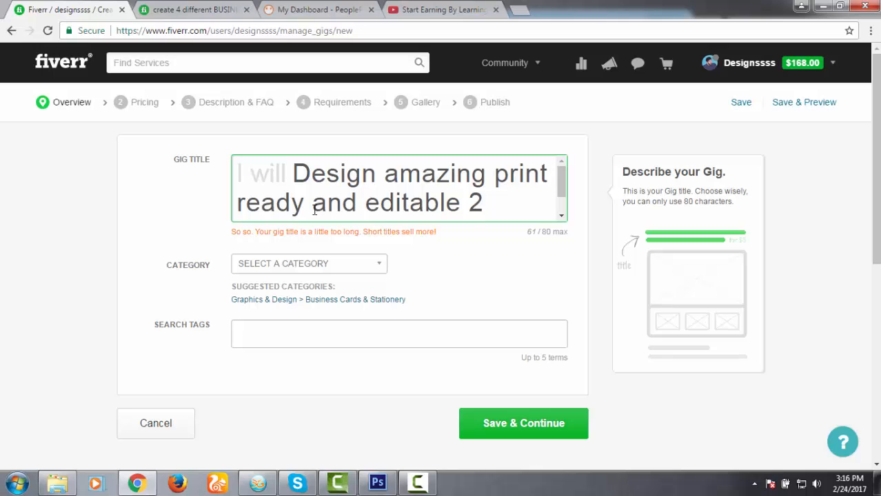
{"action": "scroll", "coordinate": [324, 211], "scroll_direction": "down", "scroll_amount": 1}
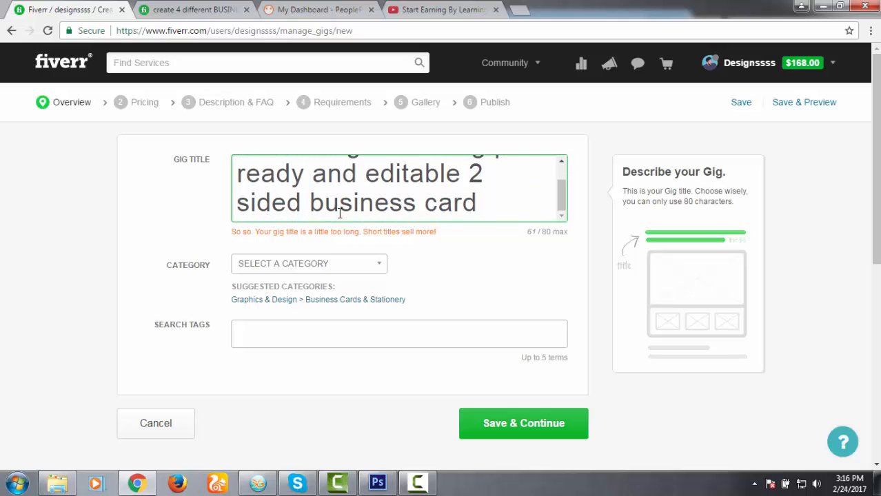
Set the gig category to Graphics & Design with the subcategory Business Cards & Stationery.
{"action": "left_click", "coordinate": [359, 263]}
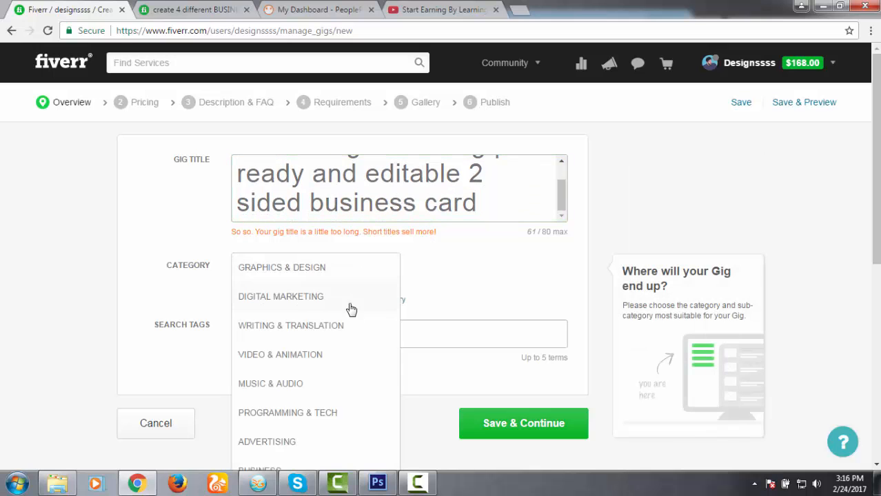
{"action": "scroll", "coordinate": [319, 336], "scroll_direction": "down", "scroll_amount": 3}
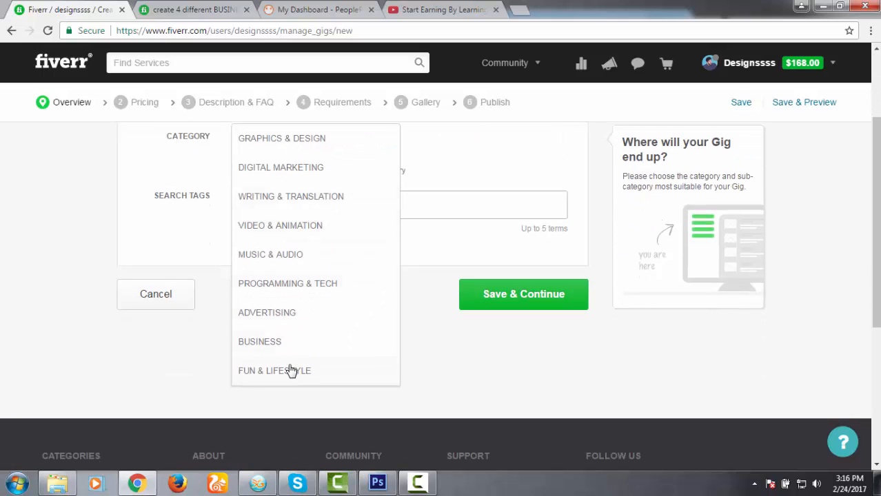
{"action": "scroll", "coordinate": [298, 198], "scroll_direction": "up", "scroll_amount": 1}
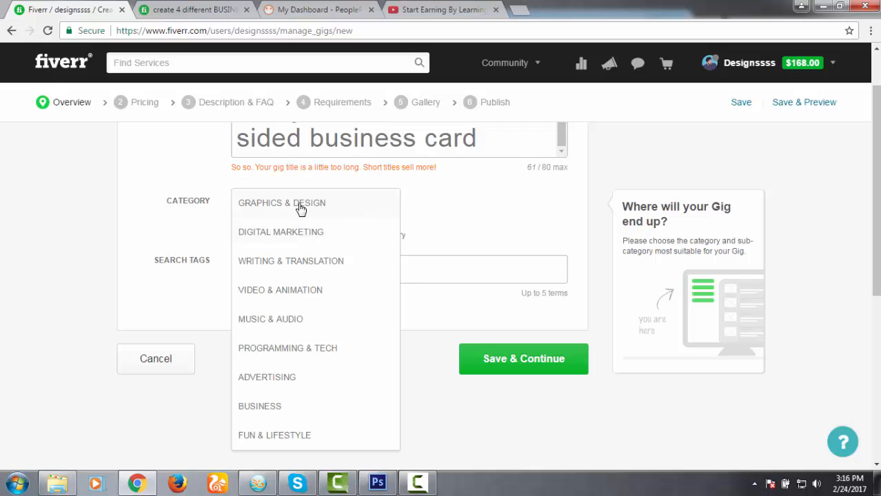
{"action": "left_click", "coordinate": [301, 209]}
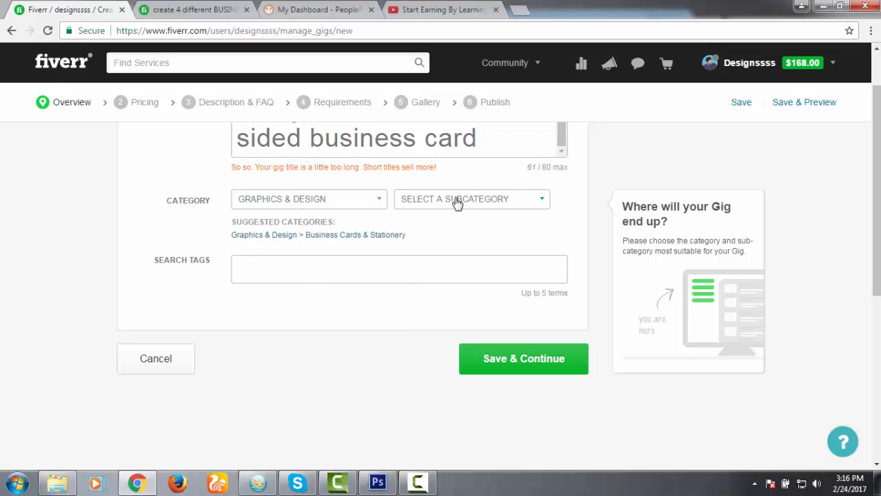
{"action": "left_click", "coordinate": [457, 201]}
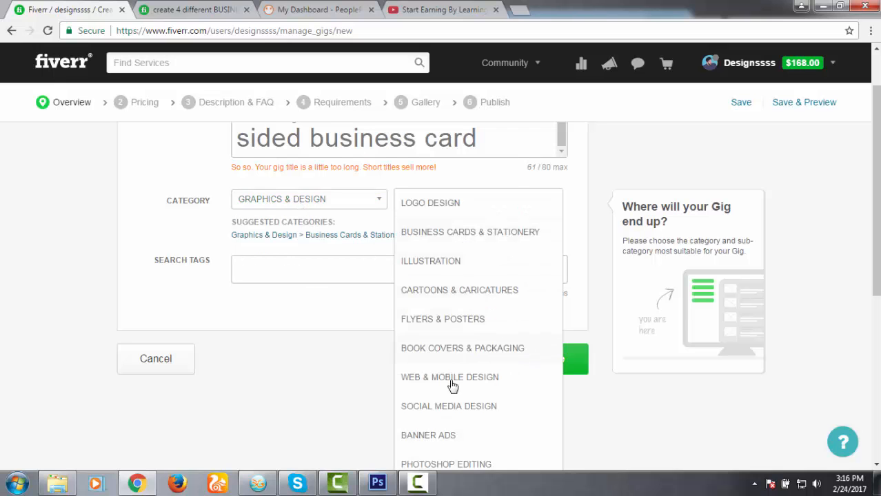
{"action": "scroll", "coordinate": [448, 440], "scroll_direction": "down", "scroll_amount": 1}
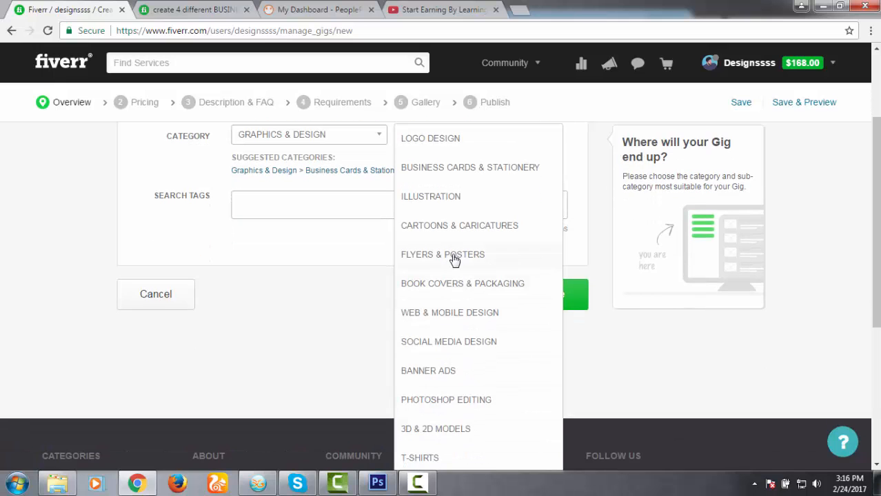
{"action": "left_click", "coordinate": [507, 170]}
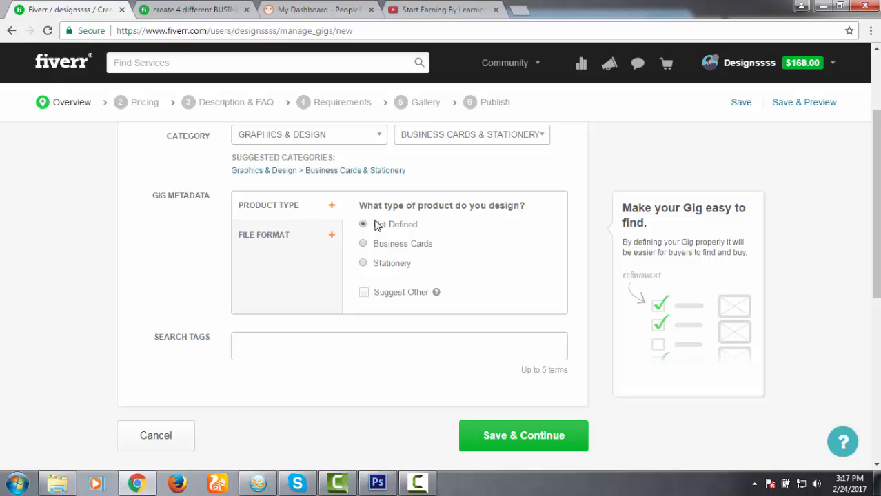
Define the gig metadata with product type Business Cards and file formats AI, JPG, PDF, PNG and PSD.
{"action": "left_click", "coordinate": [379, 245]}
{"action": "left_click", "coordinate": [270, 237]}
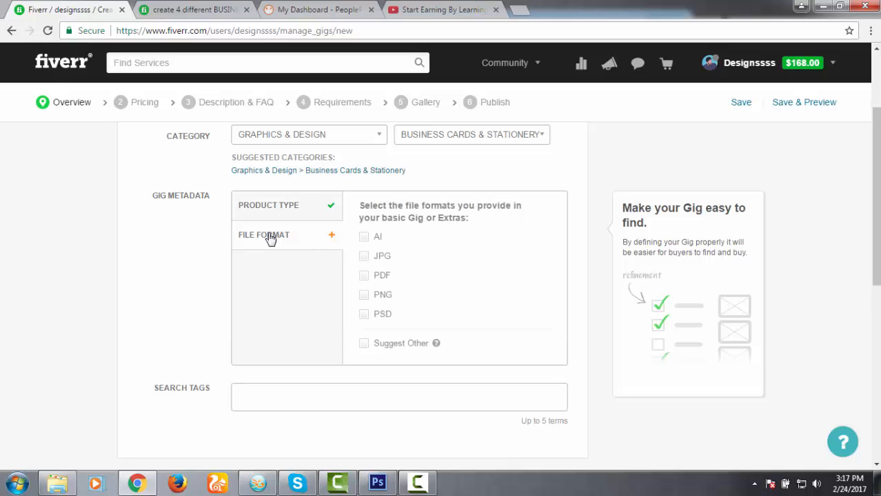
{"action": "left_click", "coordinate": [365, 239]}
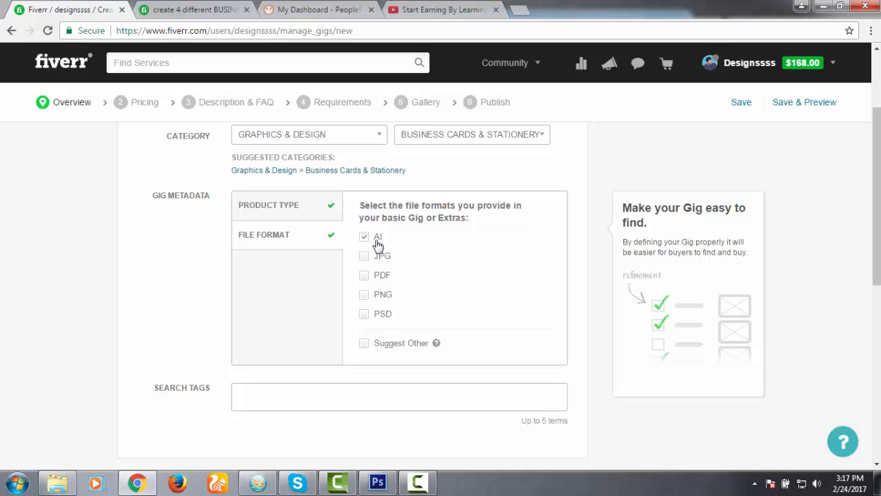
{"action": "left_click", "coordinate": [364, 256]}
{"action": "left_click", "coordinate": [364, 276]}
{"action": "left_click", "coordinate": [364, 295]}
{"action": "left_click", "coordinate": [364, 315]}
Add the suggested search tag "Business cards" to the gig.
{"action": "scroll", "coordinate": [413, 294], "scroll_direction": "down", "scroll_amount": 2}
{"action": "left_click", "coordinate": [282, 275]}
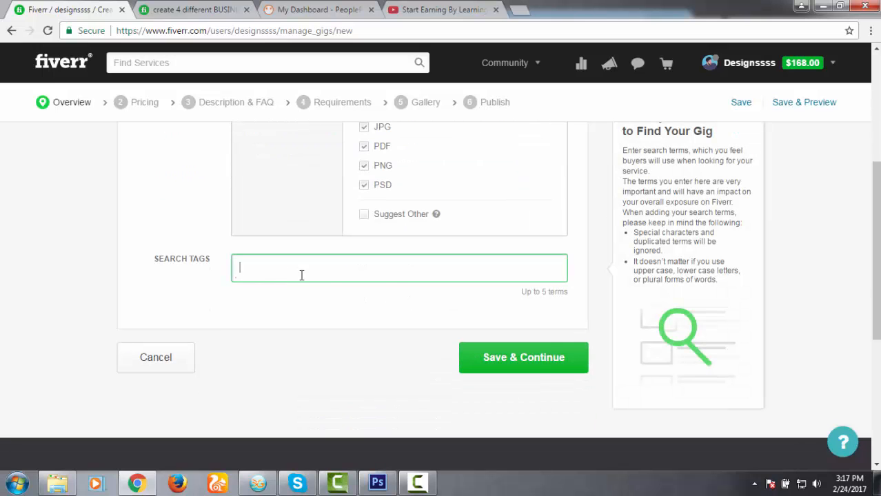
{"action": "scroll", "coordinate": [345, 283], "scroll_direction": "up", "scroll_amount": 2}
{"action": "scroll", "coordinate": [366, 310], "scroll_direction": "down", "scroll_amount": 1}
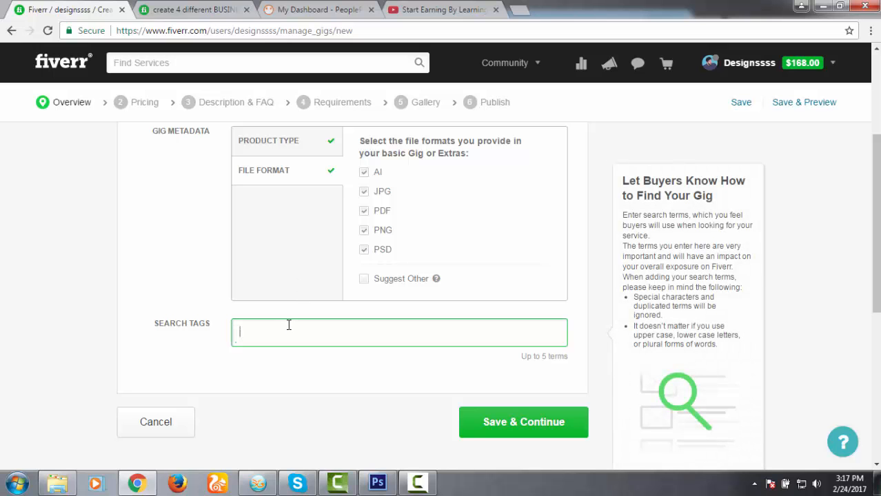
{"action": "type", "text": "Busine"}
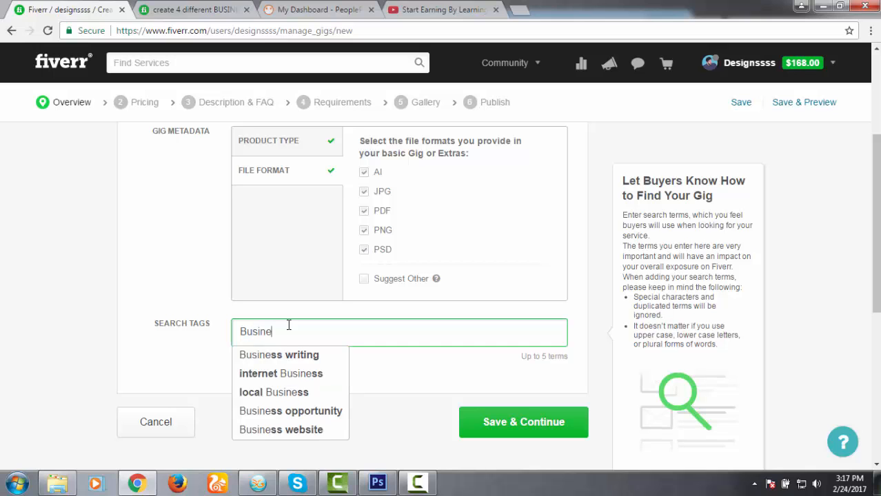
{"action": "type", "text": "ss card"}
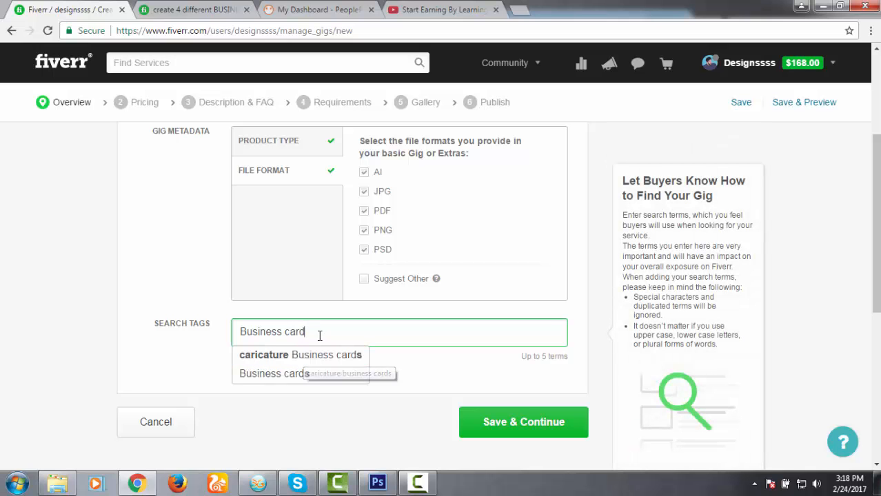
{"action": "left_click", "coordinate": [316, 357]}
{"action": "left_click", "coordinate": [301, 333]}
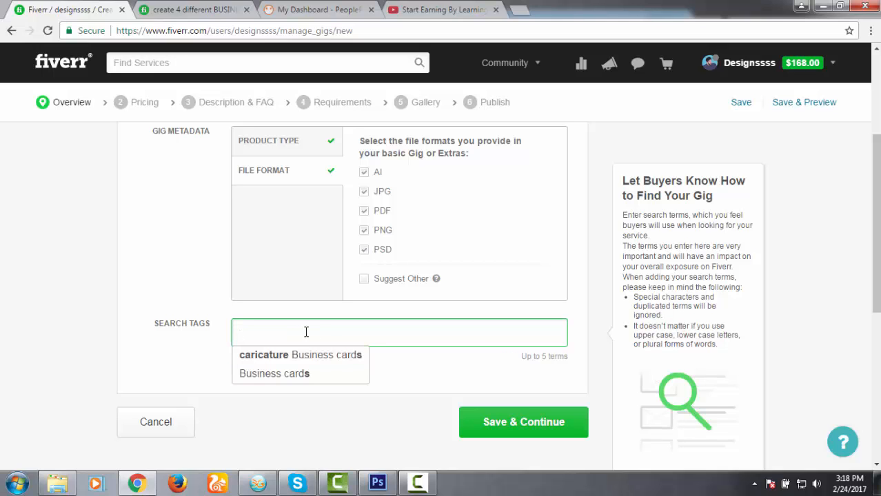
{"action": "left_click", "coordinate": [305, 377]}
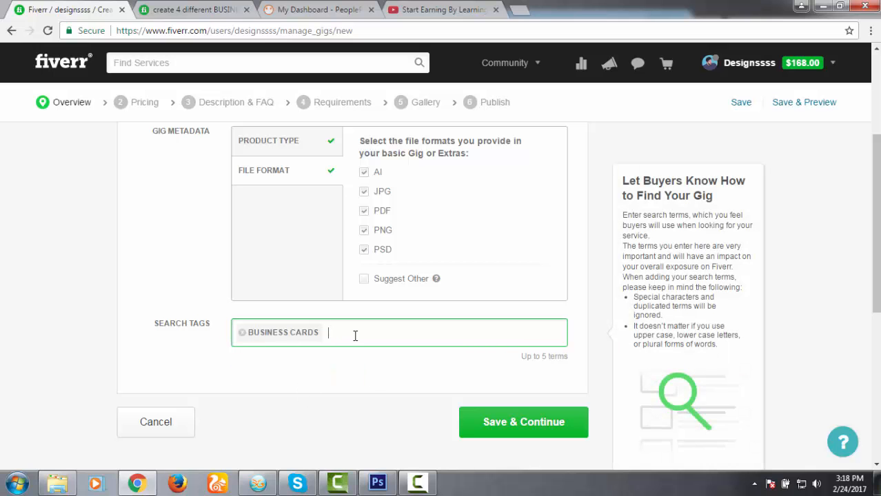
Add the search tags "design business card" and "graphics design" to the gig.
{"action": "type", "text": "design"}
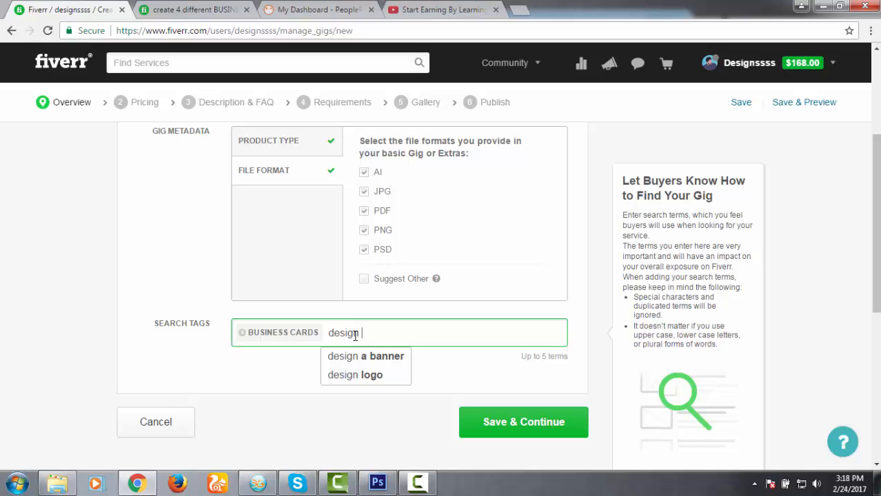
{"action": "type", "text": " busines"}
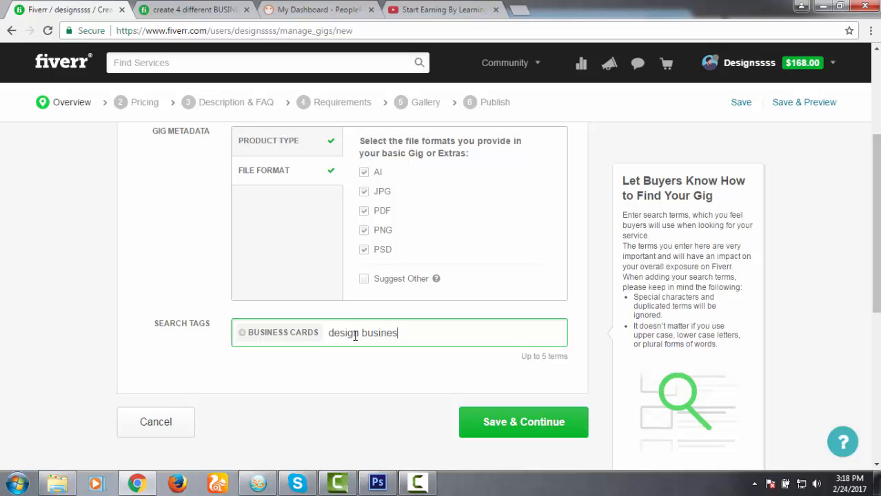
{"action": "type", "text": "s card"}
{"action": "key", "text": "Return"}
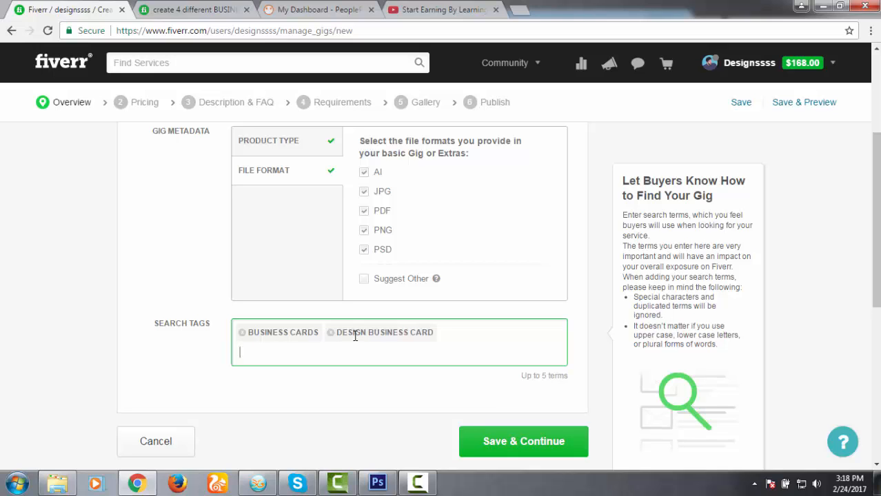
{"action": "type", "text": "graphics"}
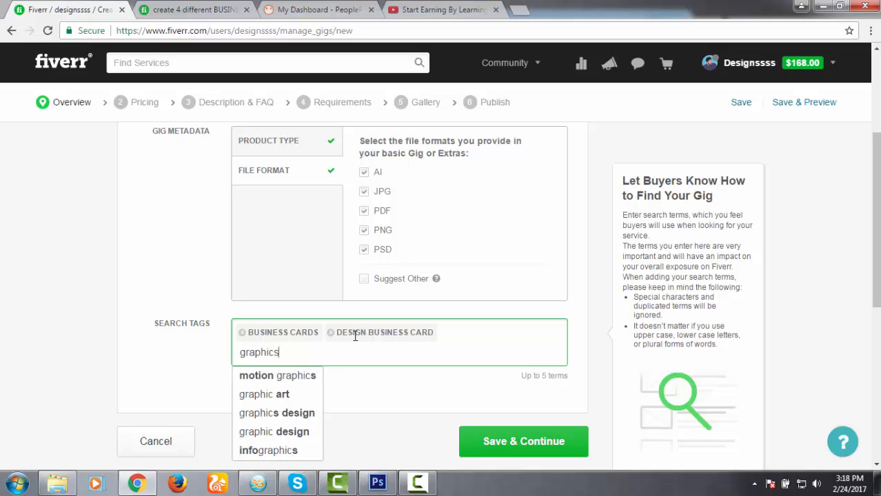
{"action": "type", "text": " design"}
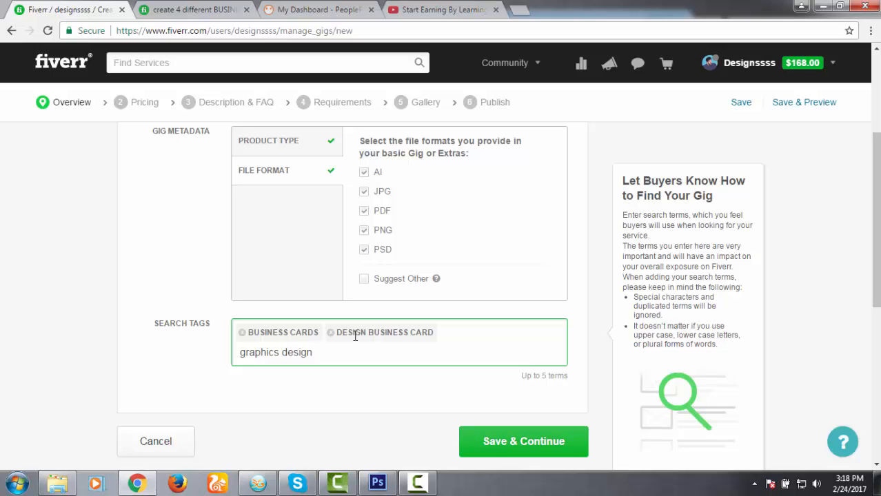
{"action": "key", "text": "Return"}
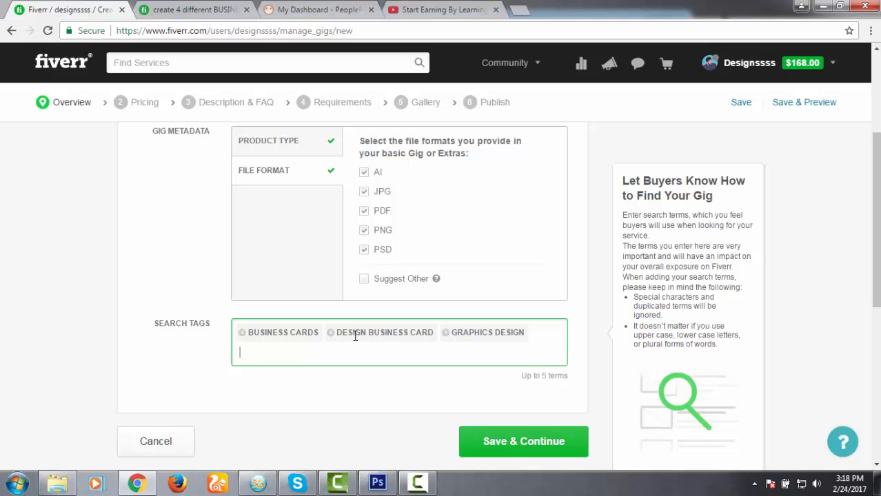
{"action": "left_click", "coordinate": [417, 482]}
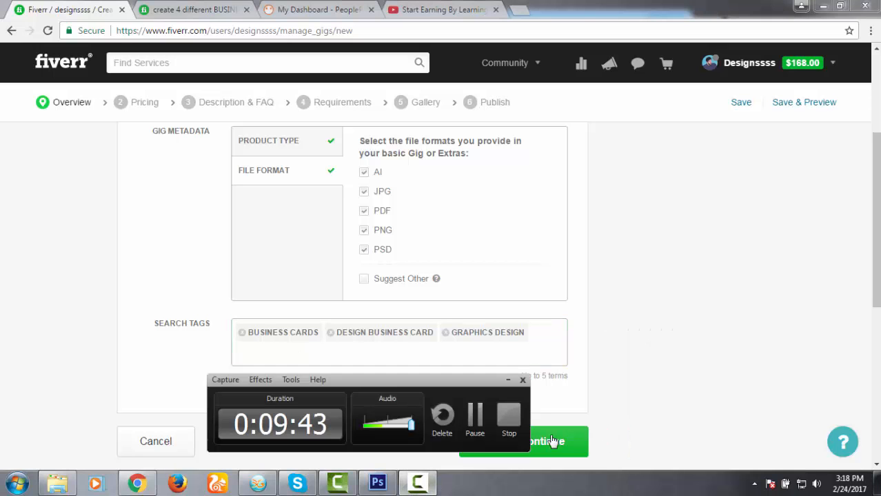
{"action": "left_click", "coordinate": [475, 417]}
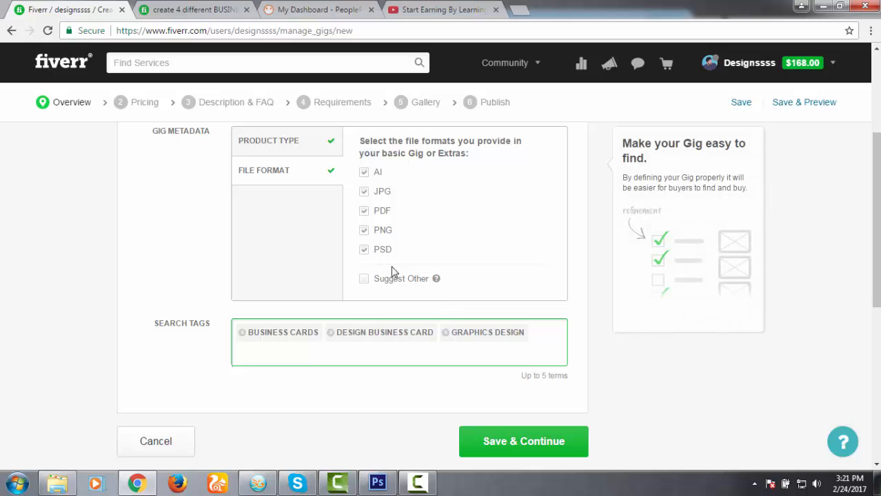
{"action": "scroll", "coordinate": [343, 334], "scroll_direction": "up", "scroll_amount": 1}
{"action": "scroll", "coordinate": [343, 340], "scroll_direction": "down", "scroll_amount": 1}
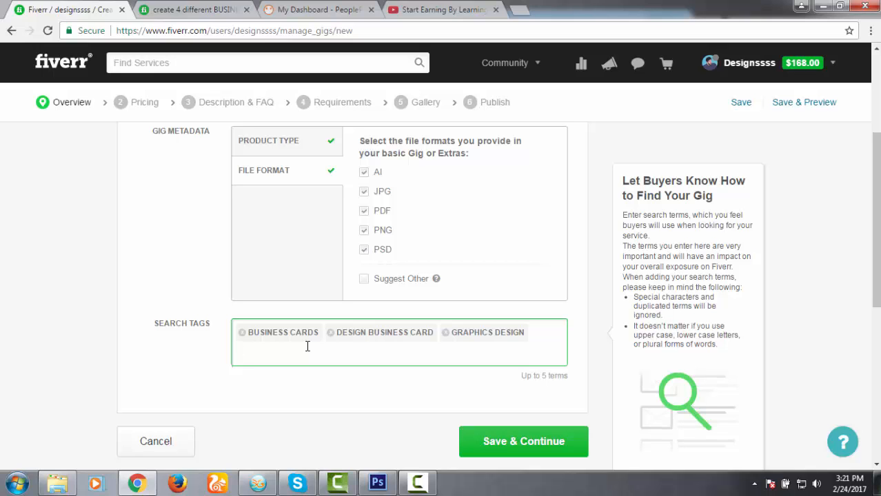
Add the search tags "stationary" and "logo designs", and try to save the gig overview.
{"action": "type", "text": "sta"}
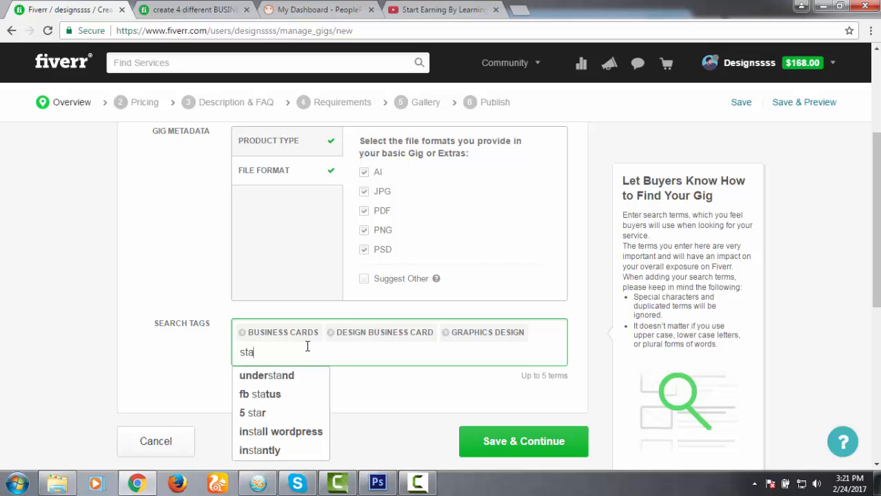
{"action": "type", "text": "tiona"}
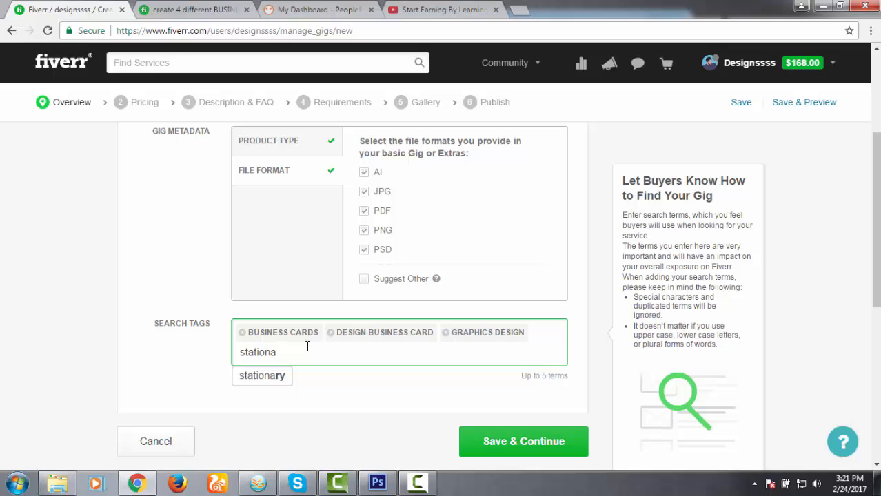
{"action": "type", "text": "ry"}
{"action": "key", "text": "Return"}
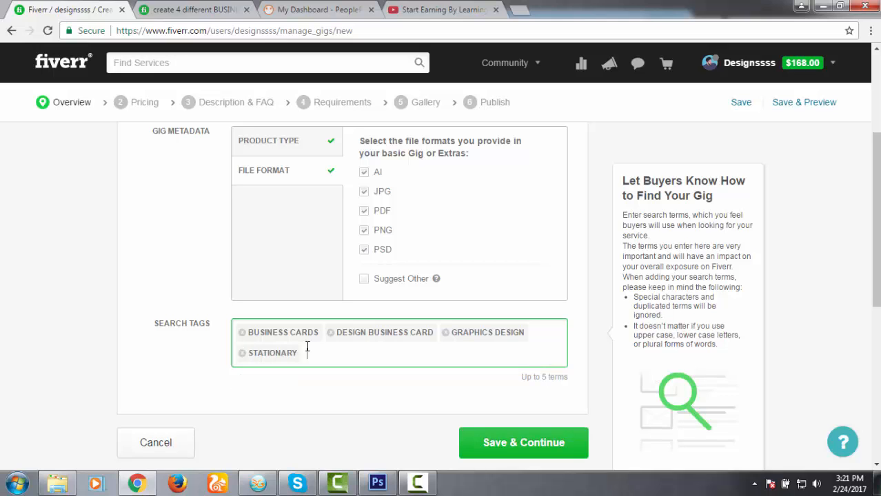
{"action": "type", "text": "logo"}
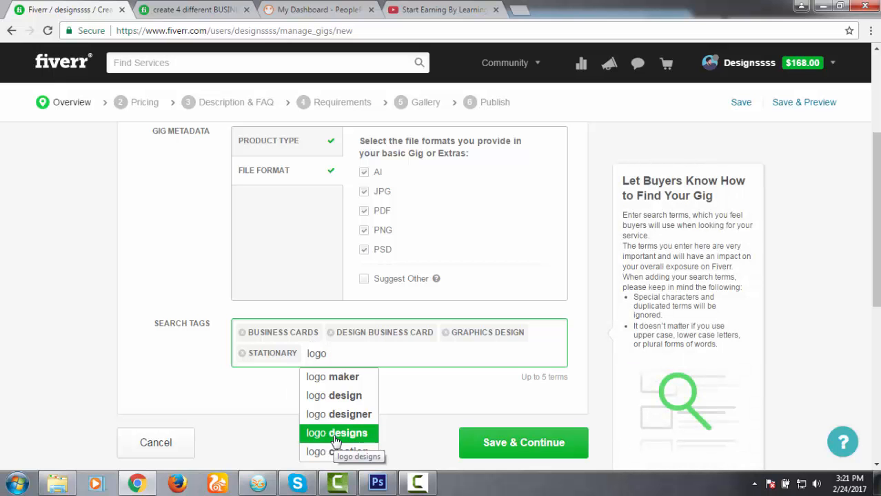
{"action": "key", "text": "Return"}
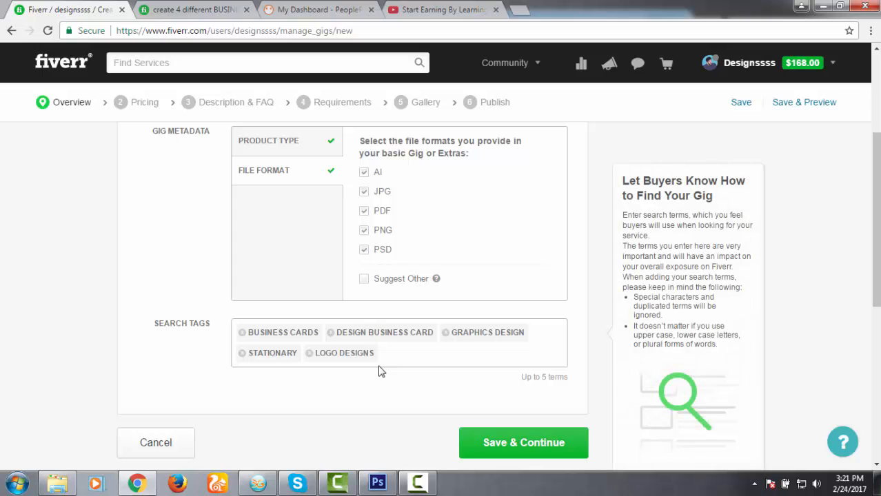
{"action": "scroll", "coordinate": [434, 386], "scroll_direction": "down", "scroll_amount": 1}
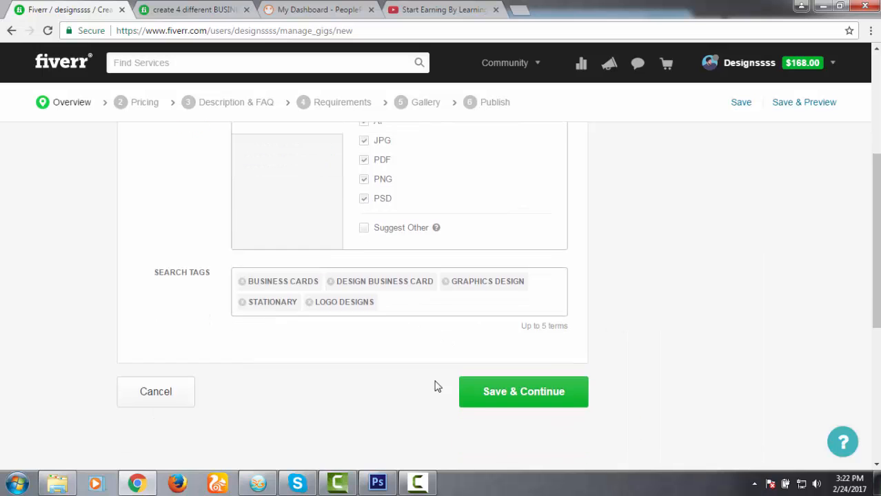
{"action": "left_click", "coordinate": [532, 385]}
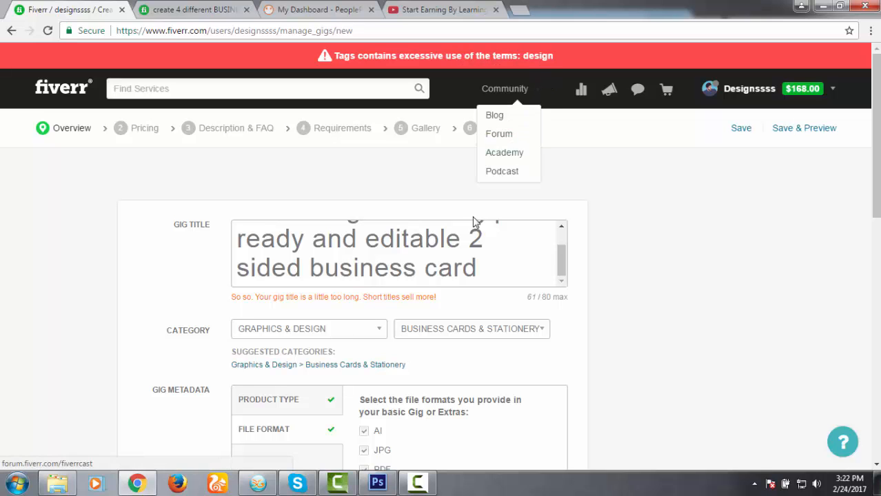
Replace the "logo designs" search tag with the suggested "custom logo" tag, and save the overview to continue to pricing.
{"action": "scroll", "coordinate": [378, 359], "scroll_direction": "down", "scroll_amount": 6}
{"action": "scroll", "coordinate": [377, 365], "scroll_direction": "up", "scroll_amount": 1}
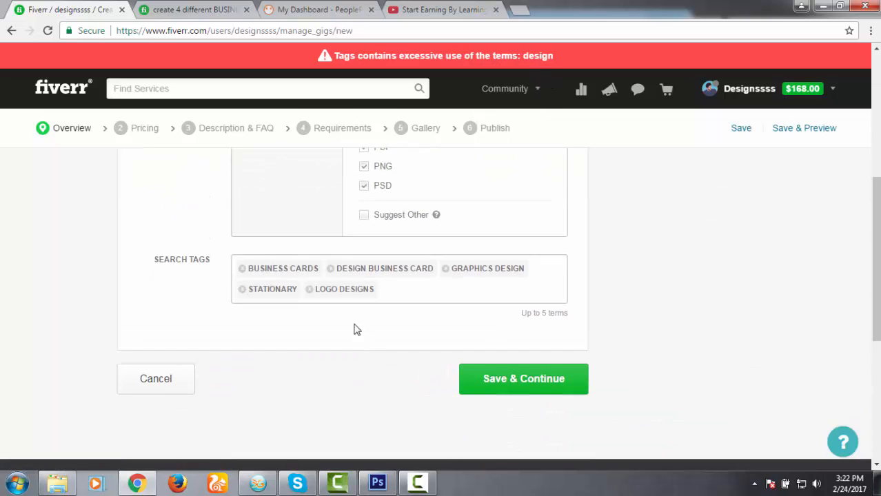
{"action": "left_click", "coordinate": [334, 289]}
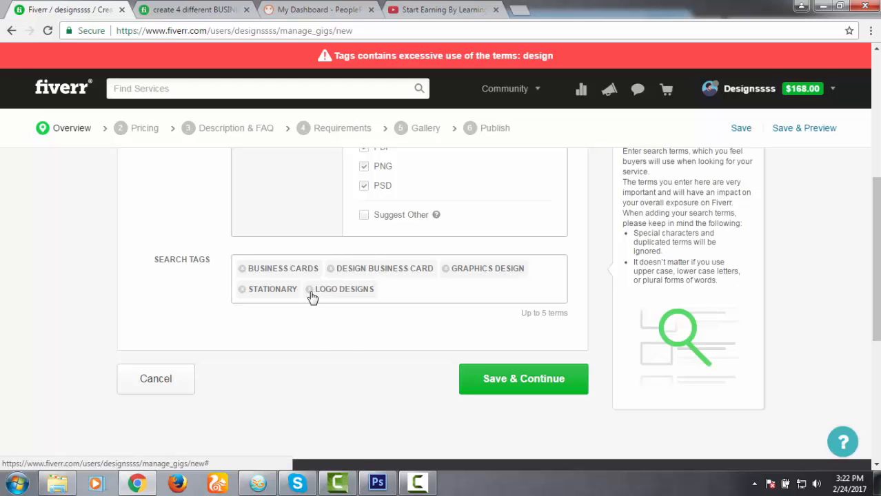
{"action": "left_click", "coordinate": [309, 290]}
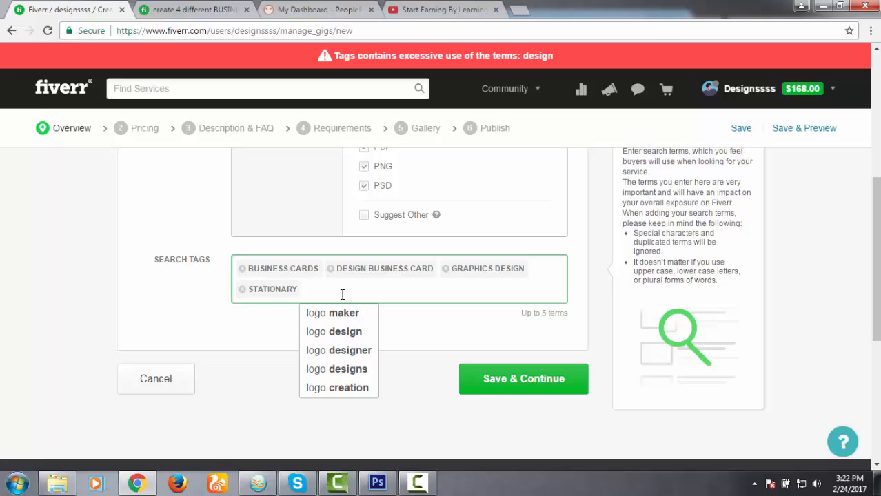
{"action": "type", "text": "logo"}
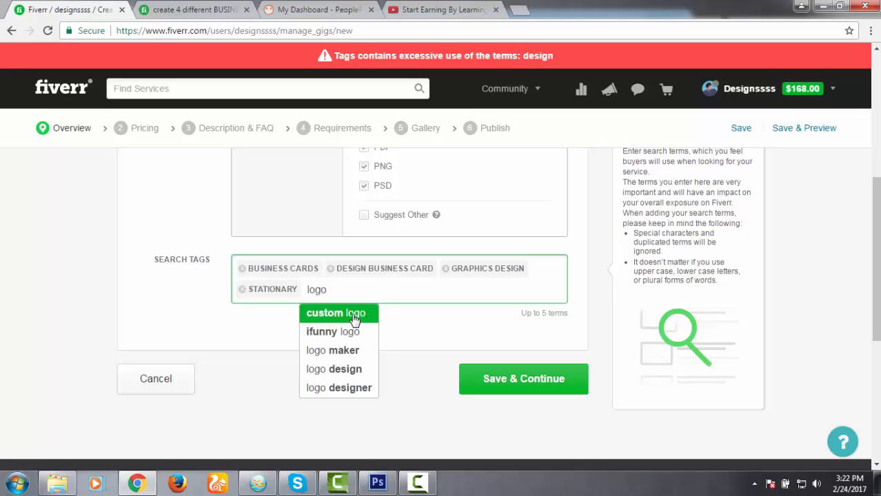
{"action": "left_click", "coordinate": [352, 314]}
{"action": "left_click", "coordinate": [521, 386]}
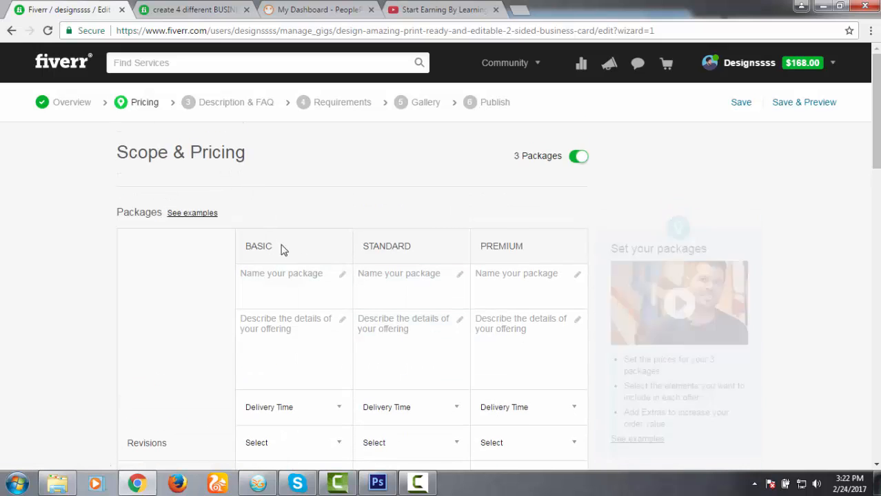
Turn off the 3 Packages option and look through the fields of the single Basic package.
{"action": "scroll", "coordinate": [288, 250], "scroll_direction": "down", "scroll_amount": 2}
{"action": "scroll", "coordinate": [320, 361], "scroll_direction": "up", "scroll_amount": 2}
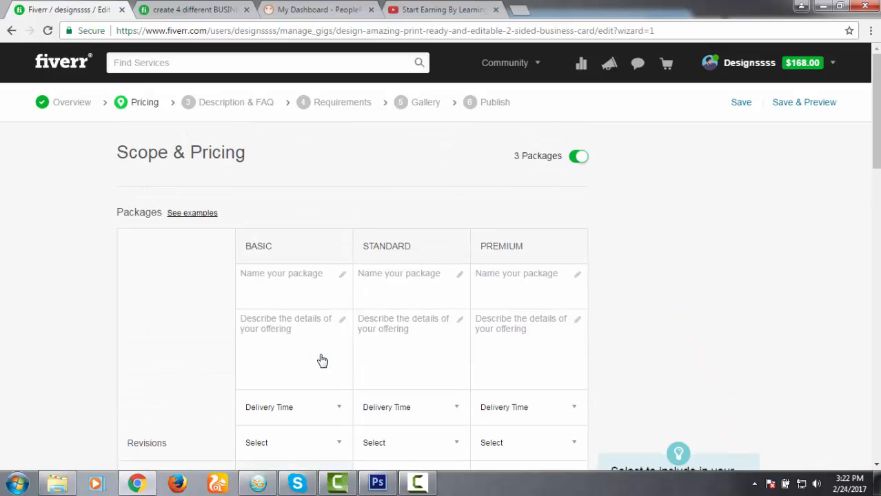
{"action": "left_click", "coordinate": [572, 160]}
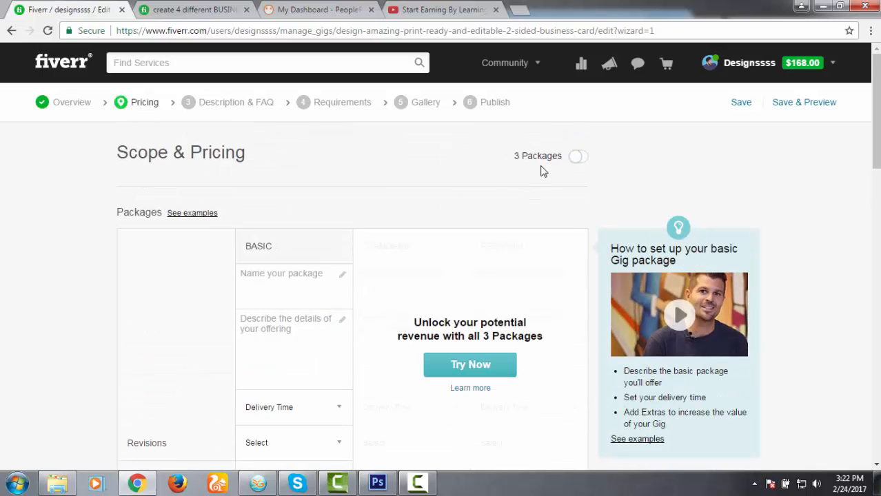
{"action": "scroll", "coordinate": [482, 377], "scroll_direction": "down", "scroll_amount": 4}
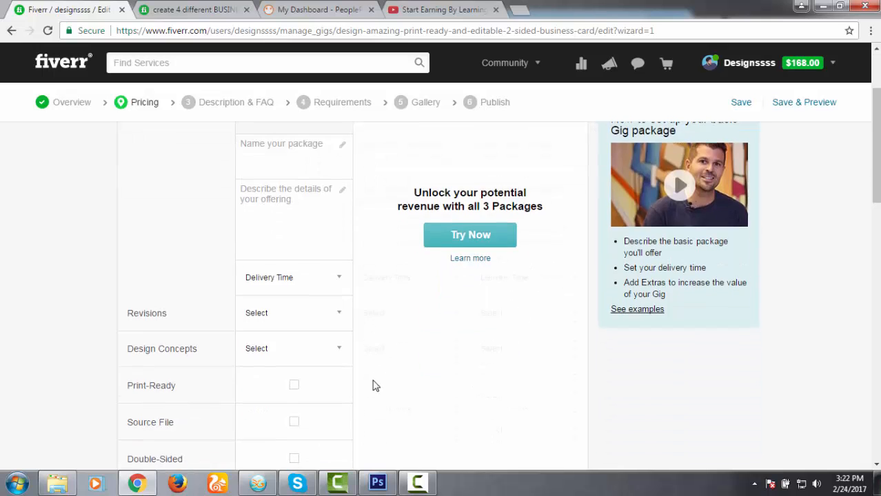
{"action": "scroll", "coordinate": [275, 368], "scroll_direction": "up", "scroll_amount": 1}
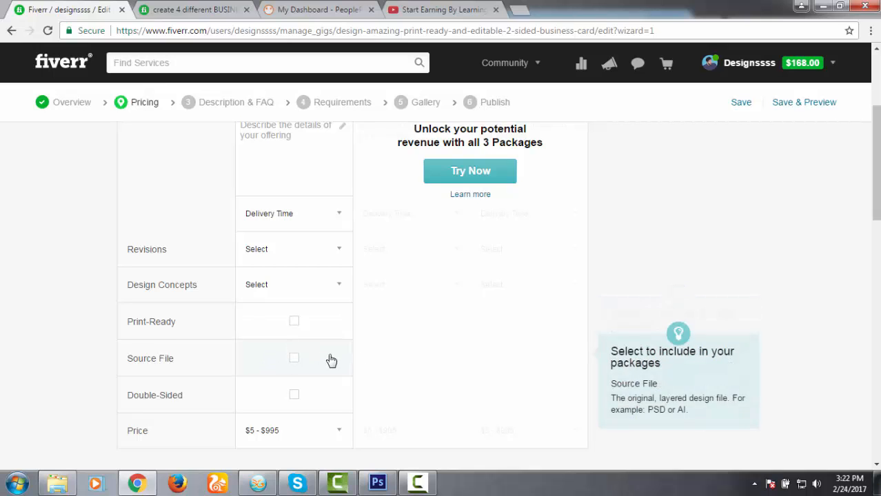
{"action": "left_click", "coordinate": [416, 482]}
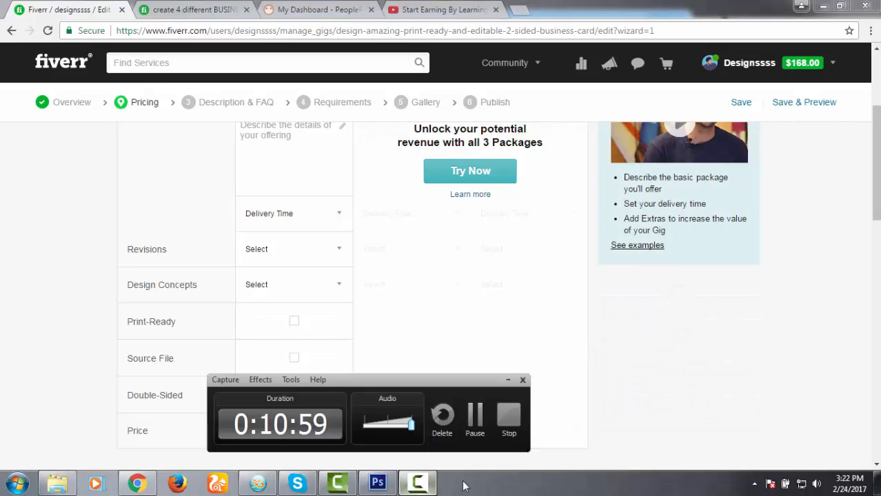
{"action": "left_click", "coordinate": [475, 417]}
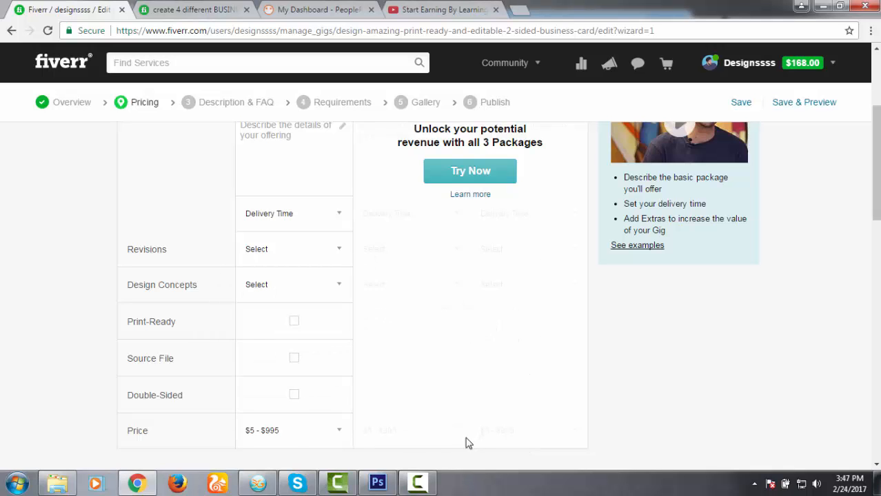
Turn the 3 Packages option back on for the gig's scope and pricing.
{"action": "scroll", "coordinate": [308, 403], "scroll_direction": "up", "scroll_amount": 1}
{"action": "scroll", "coordinate": [309, 403], "scroll_direction": "up", "scroll_amount": 1}
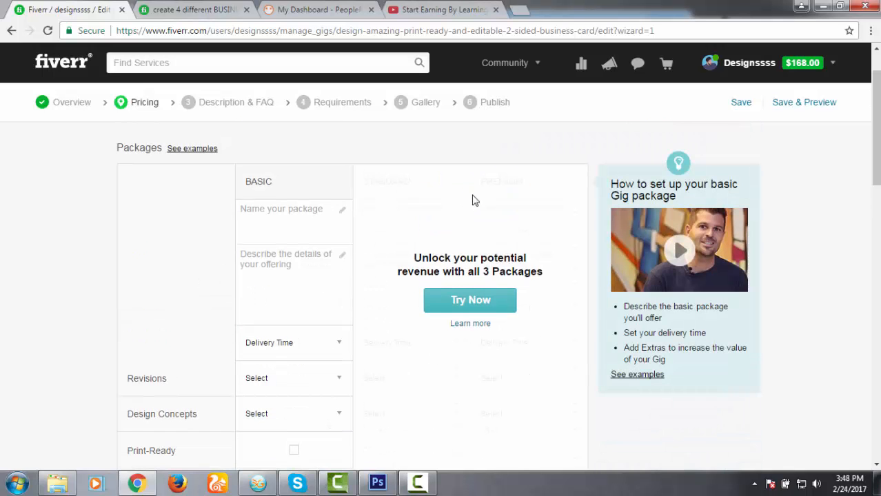
{"action": "scroll", "coordinate": [523, 226], "scroll_direction": "up", "scroll_amount": 1}
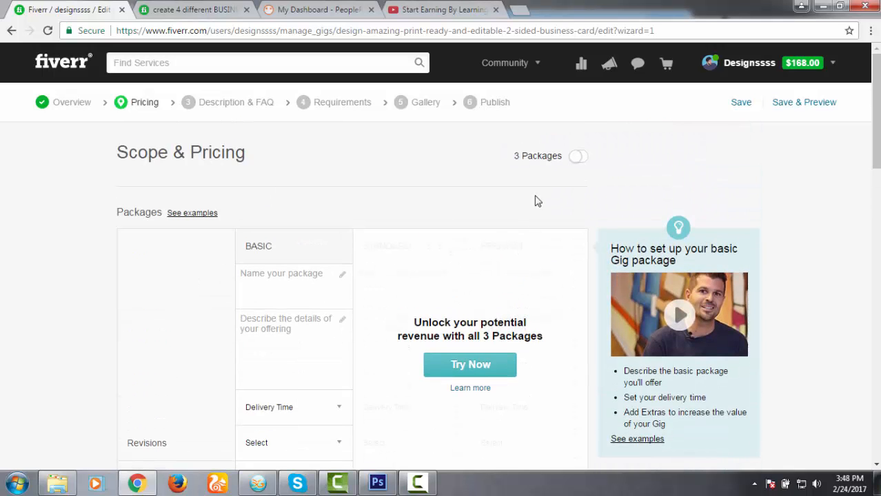
{"action": "left_click", "coordinate": [579, 158]}
Name the Basic package "Basic service" and the Standard package "Awesome service".
{"action": "scroll", "coordinate": [420, 290], "scroll_direction": "down", "scroll_amount": 2}
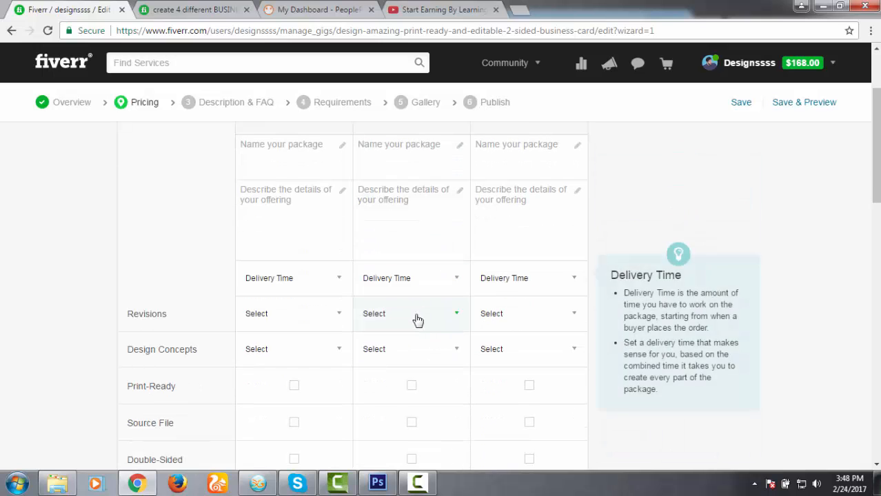
{"action": "scroll", "coordinate": [301, 350], "scroll_direction": "up", "scroll_amount": 1}
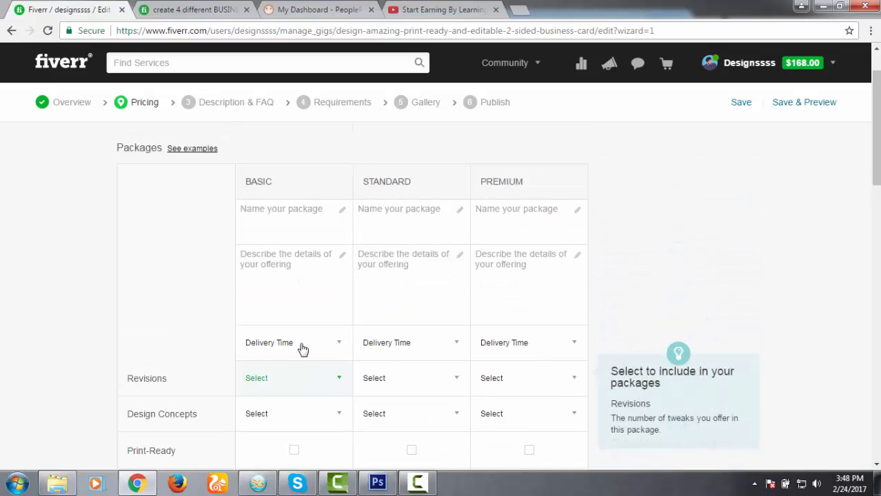
{"action": "left_click", "coordinate": [328, 209]}
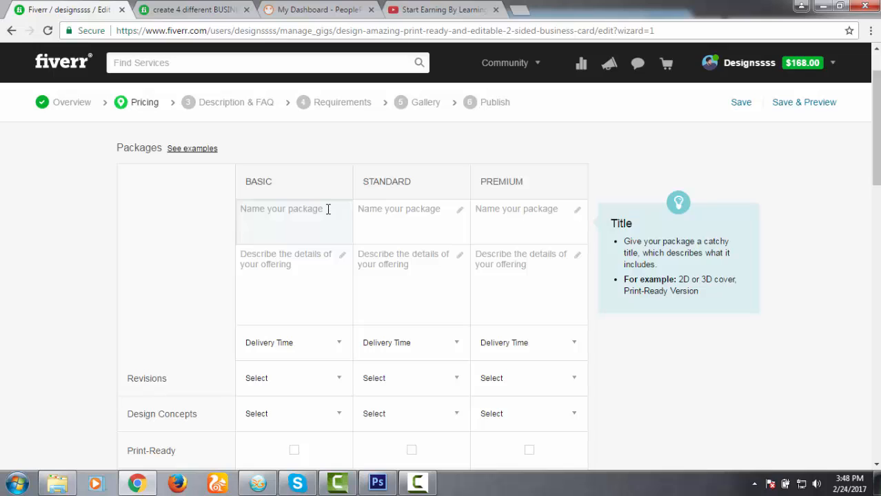
{"action": "type", "text": "Basic"}
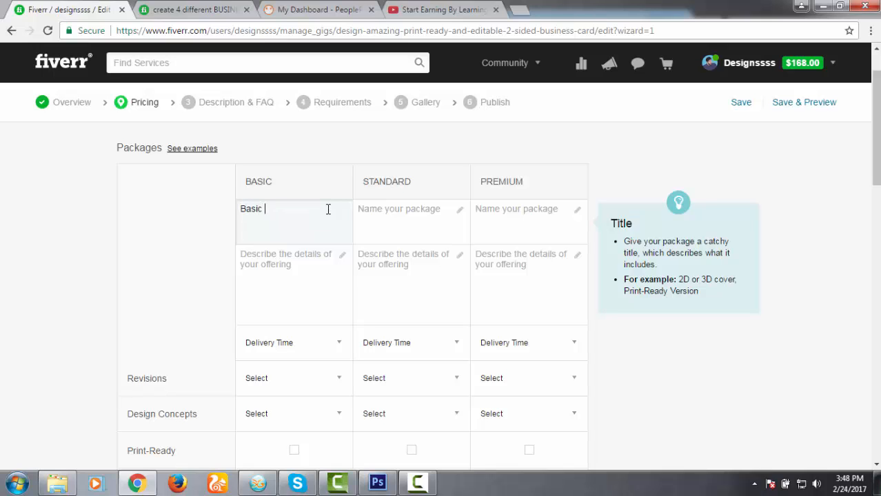
{"action": "type", "text": " service"}
{"action": "left_click", "coordinate": [381, 211]}
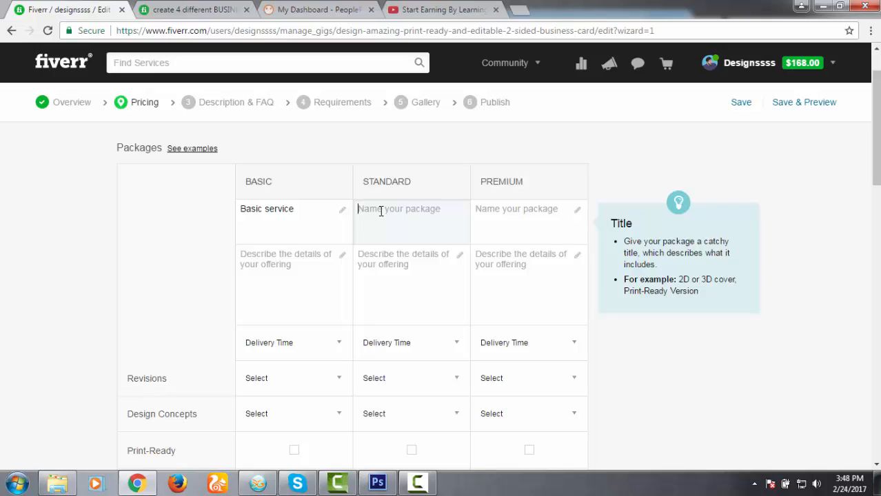
{"action": "type", "text": "Awesome ser"}
{"action": "key", "text": "BackSpace"}
{"action": "key", "text": "BackSpace"}
Name the Premium package "Pro service".
{"action": "left_click", "coordinate": [487, 214]}
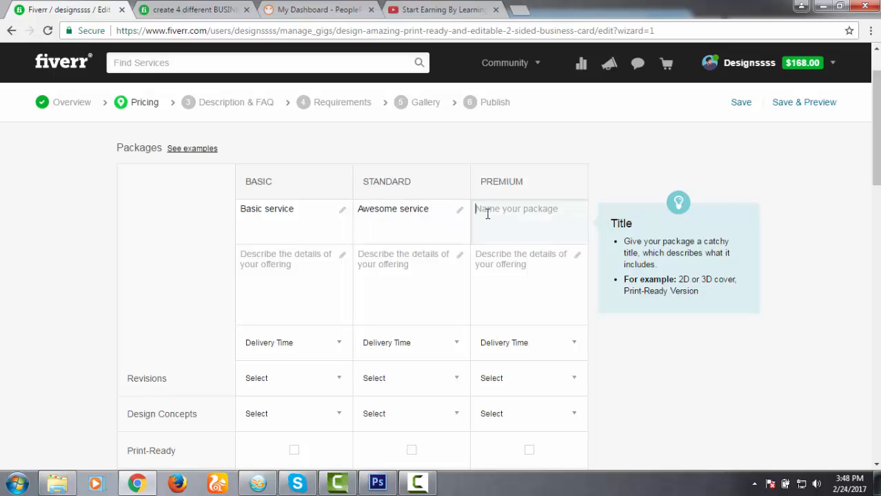
{"action": "type", "text": "Pre"}
{"action": "type", "text": " service"}
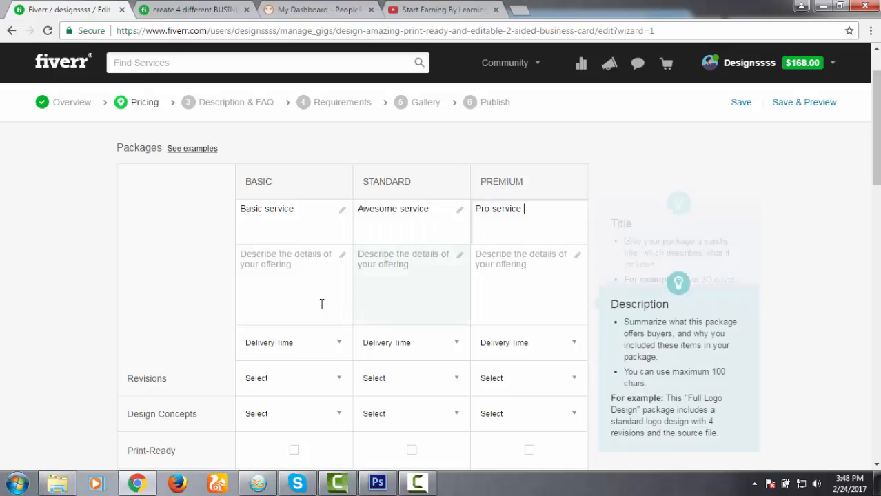
Describe the Basic package as "I will send you normal print ready file as png psd and pdf".
{"action": "left_click", "coordinate": [293, 283]}
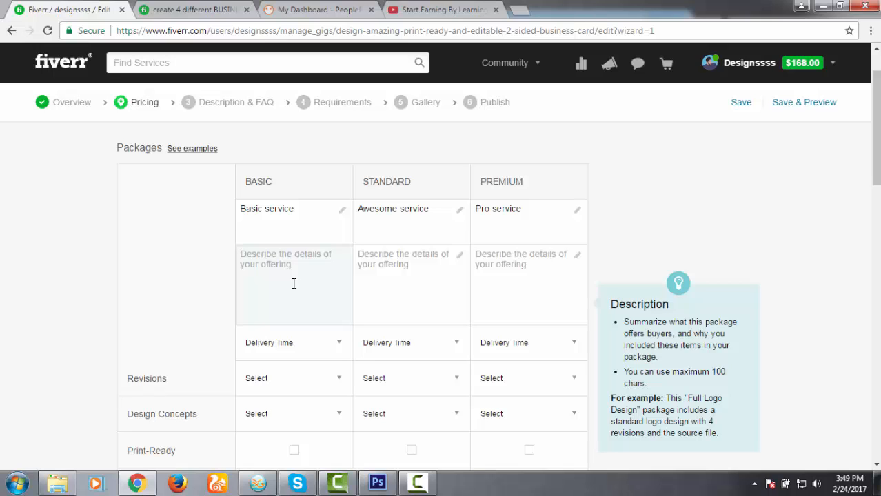
{"action": "type", "text": "I will s"}
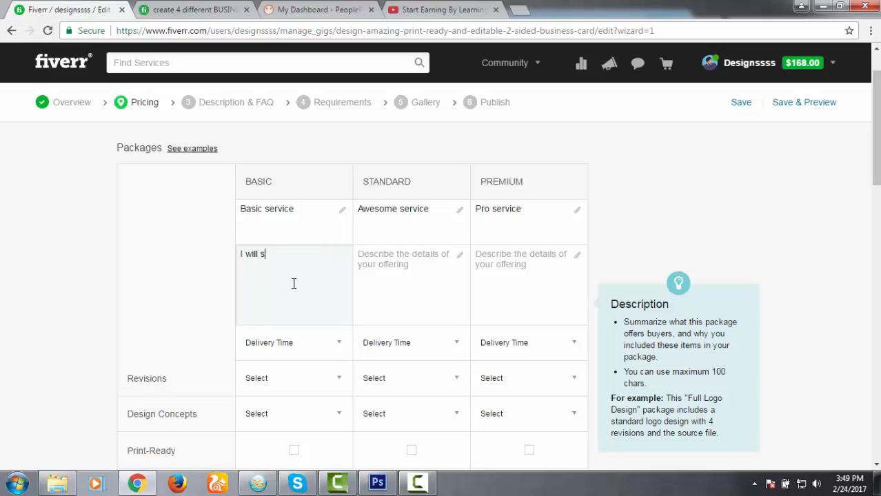
{"action": "type", "text": "end you normal print ready"}
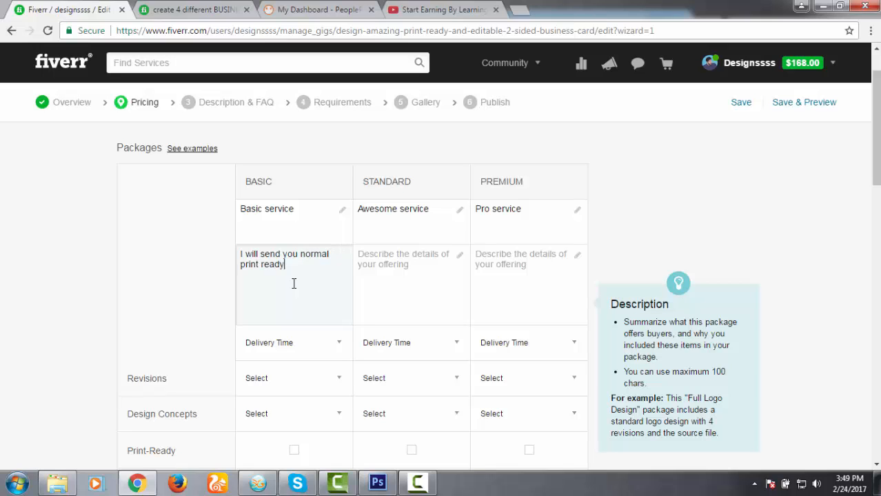
{"action": "type", "text": " file as png psd and pf"}
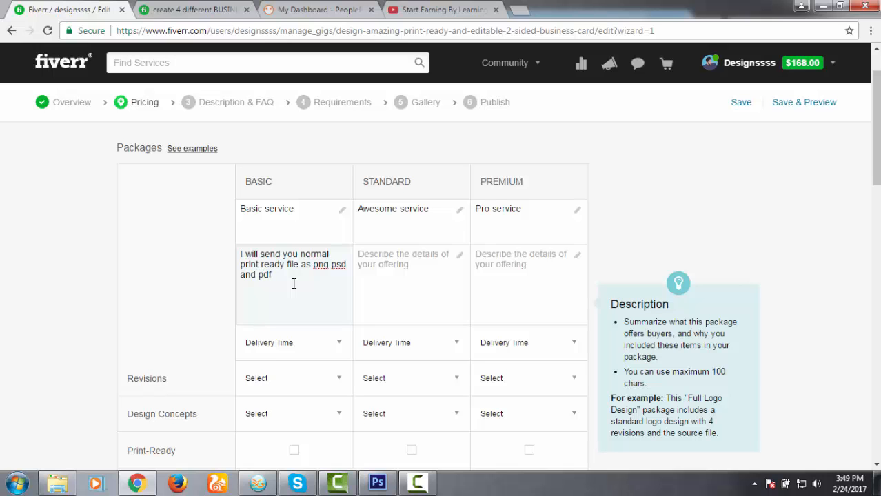
Set the Basic package's price to $5.
{"action": "left_click", "coordinate": [381, 266]}
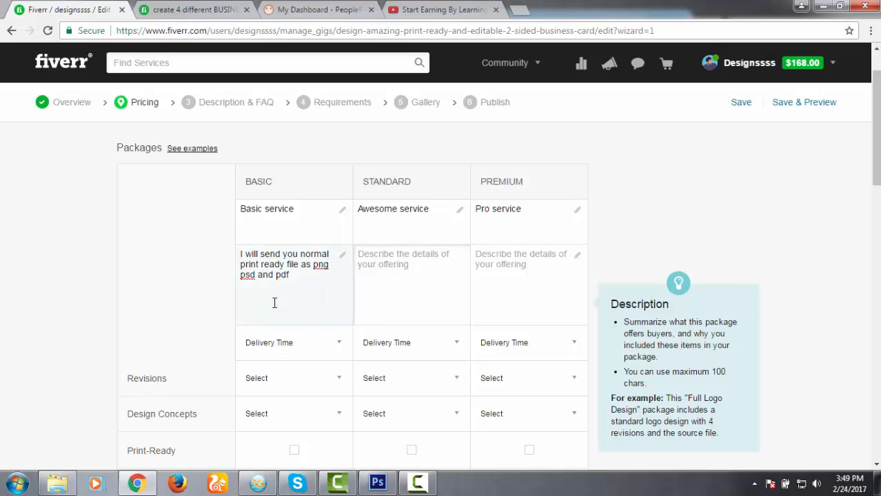
{"action": "scroll", "coordinate": [274, 303], "scroll_direction": "down", "scroll_amount": 1}
{"action": "scroll", "coordinate": [310, 275], "scroll_direction": "up", "scroll_amount": 1}
{"action": "scroll", "coordinate": [310, 276], "scroll_direction": "down", "scroll_amount": 1}
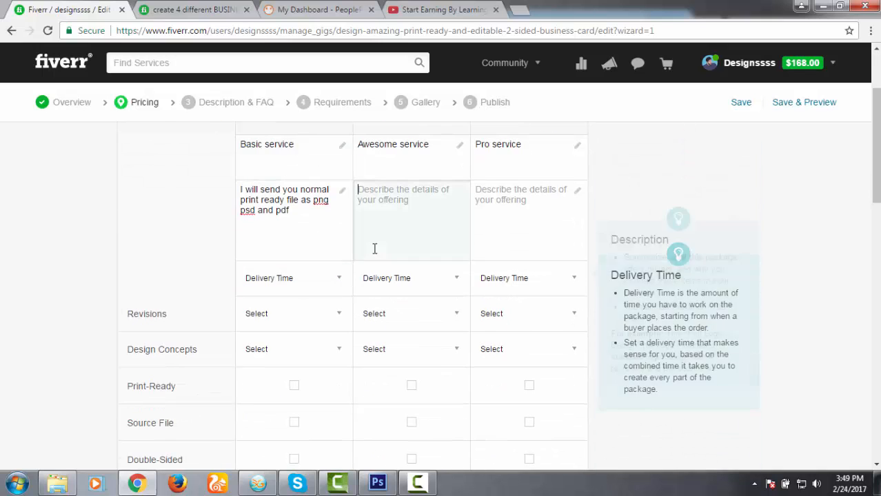
{"action": "scroll", "coordinate": [311, 314], "scroll_direction": "up", "scroll_amount": 1}
{"action": "scroll", "coordinate": [289, 354], "scroll_direction": "down", "scroll_amount": 2}
{"action": "scroll", "coordinate": [283, 371], "scroll_direction": "down", "scroll_amount": 1}
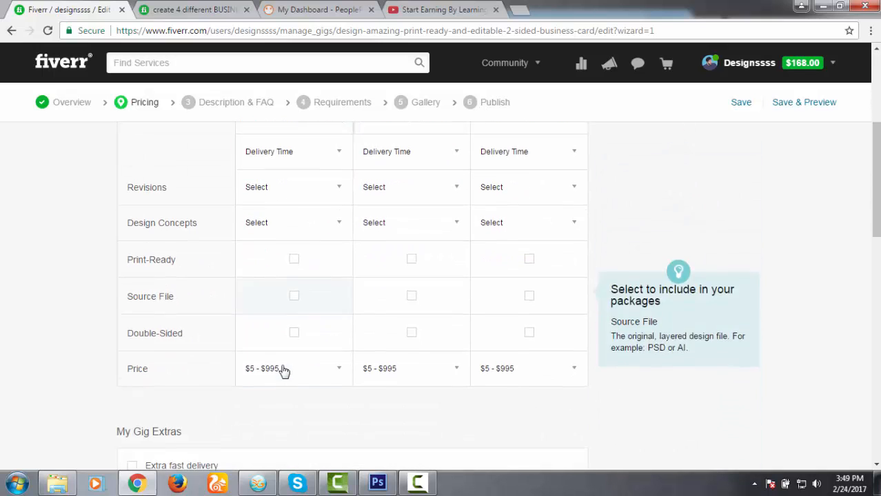
{"action": "left_click", "coordinate": [286, 370]}
{"action": "left_click", "coordinate": [255, 376]}
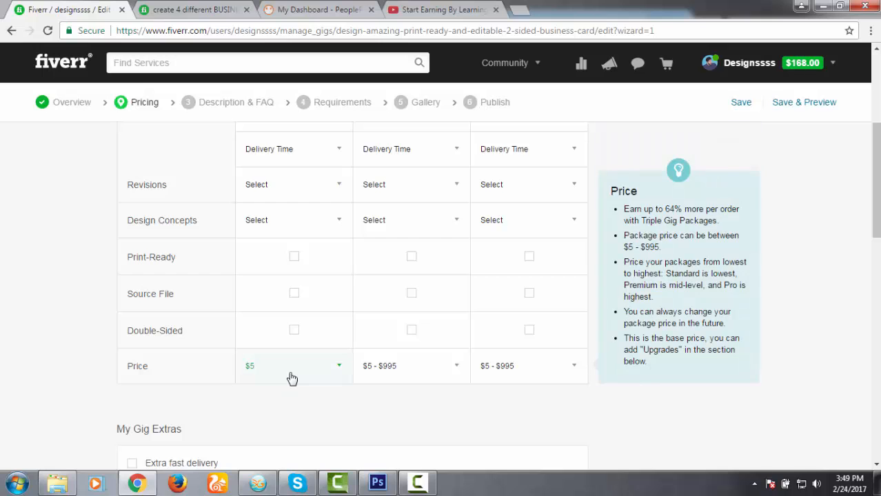
Include Double-Sided and Print-Ready in the Basic package.
{"action": "scroll", "coordinate": [303, 381], "scroll_direction": "up", "scroll_amount": 1}
{"action": "scroll", "coordinate": [296, 379], "scroll_direction": "up", "scroll_amount": 1}
{"action": "scroll", "coordinate": [241, 403], "scroll_direction": "down", "scroll_amount": 1}
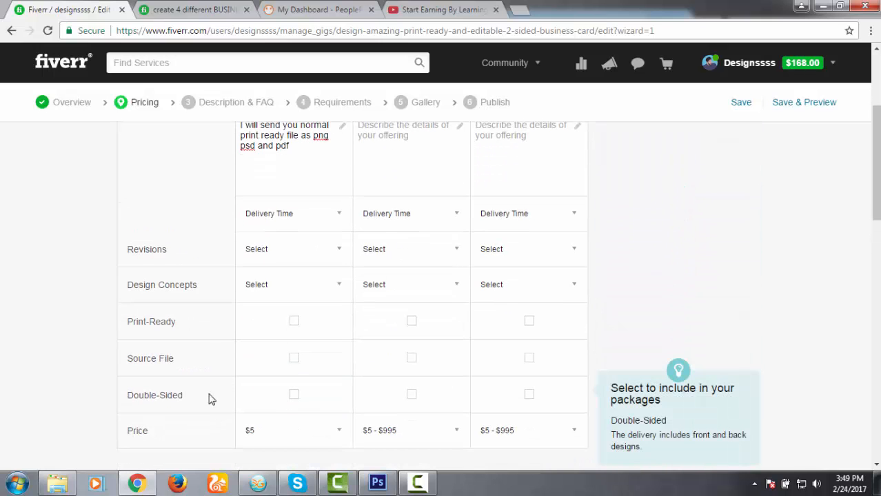
{"action": "scroll", "coordinate": [267, 382], "scroll_direction": "down", "scroll_amount": 1}
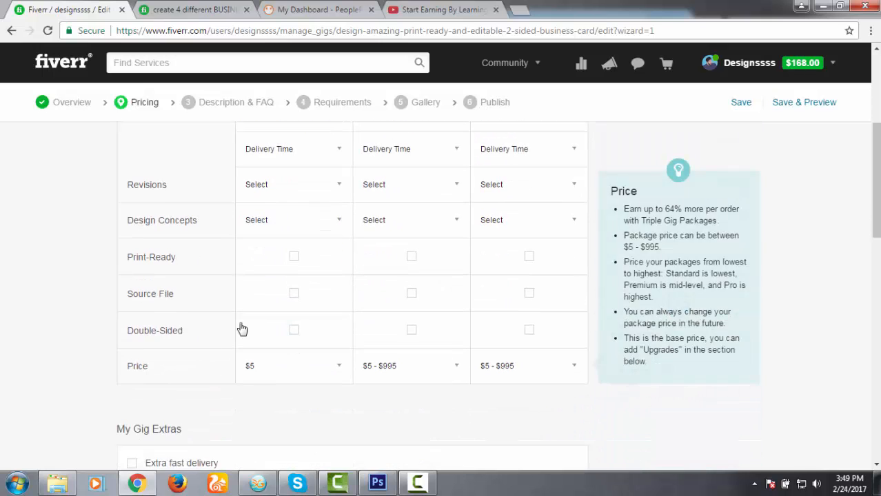
{"action": "scroll", "coordinate": [262, 289], "scroll_direction": "up", "scroll_amount": 2}
{"action": "scroll", "coordinate": [257, 321], "scroll_direction": "down", "scroll_amount": 1}
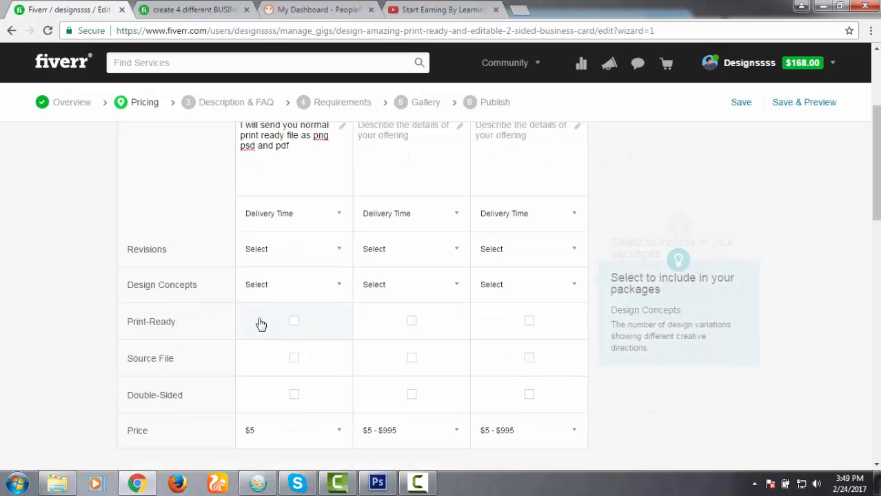
{"action": "left_click", "coordinate": [295, 394]}
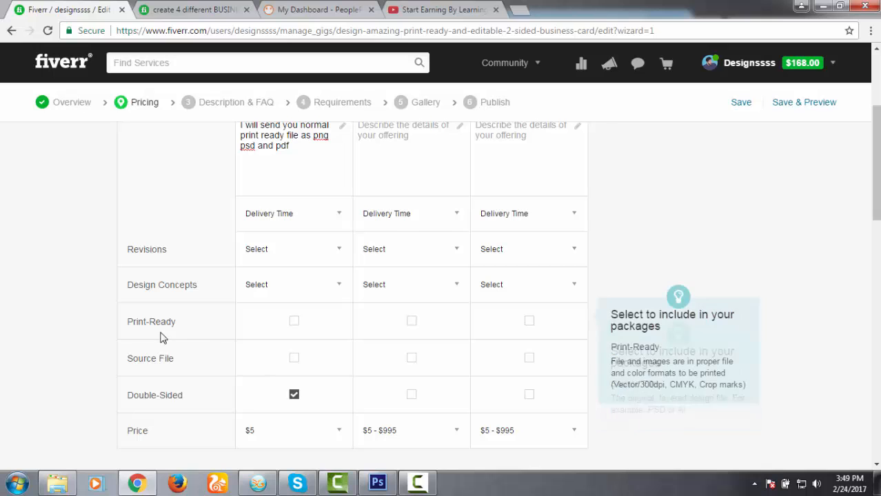
{"action": "left_click", "coordinate": [294, 321]}
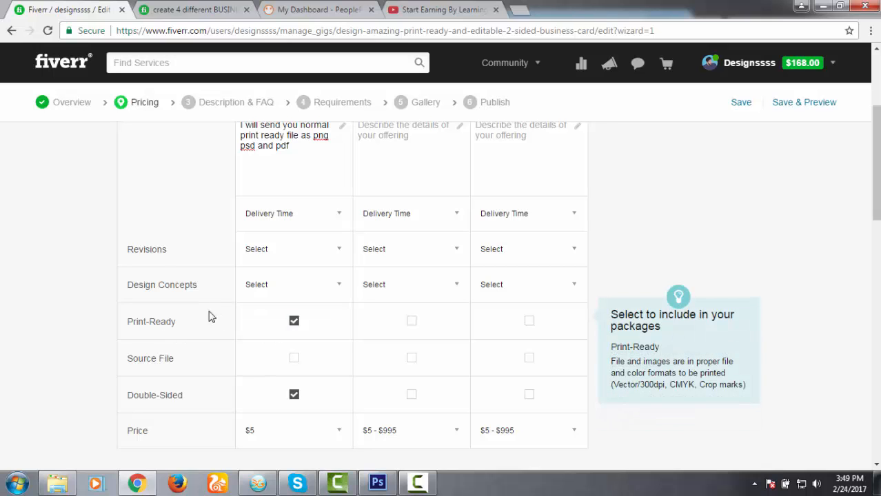
Set the Basic package to 2 revisions and 1 design concept.
{"action": "left_click", "coordinate": [324, 259]}
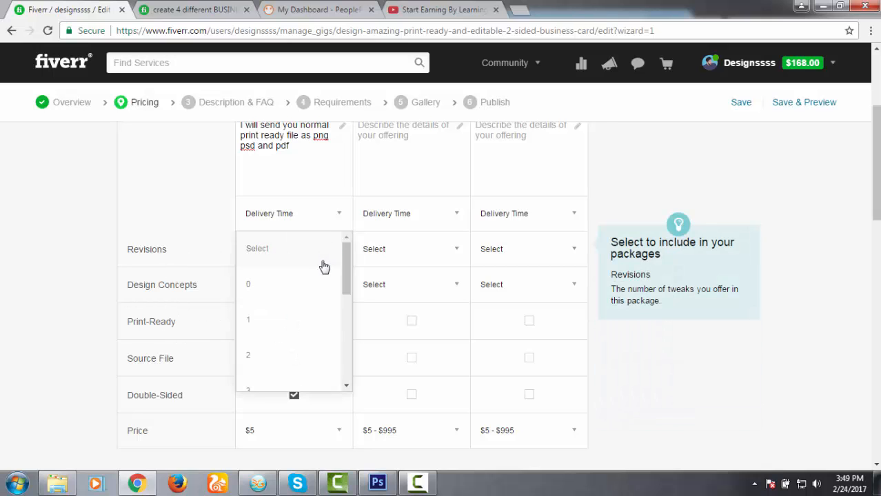
{"action": "left_click", "coordinate": [268, 355]}
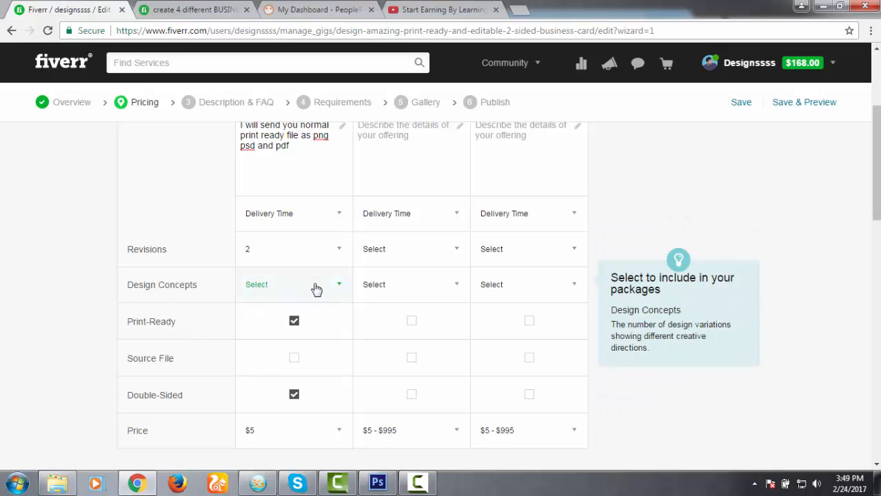
{"action": "left_click", "coordinate": [316, 289]}
{"action": "left_click", "coordinate": [269, 324]}
Set the Standard package's price to $15.
{"action": "scroll", "coordinate": [386, 362], "scroll_direction": "up", "scroll_amount": 2}
{"action": "scroll", "coordinate": [397, 303], "scroll_direction": "down", "scroll_amount": 3}
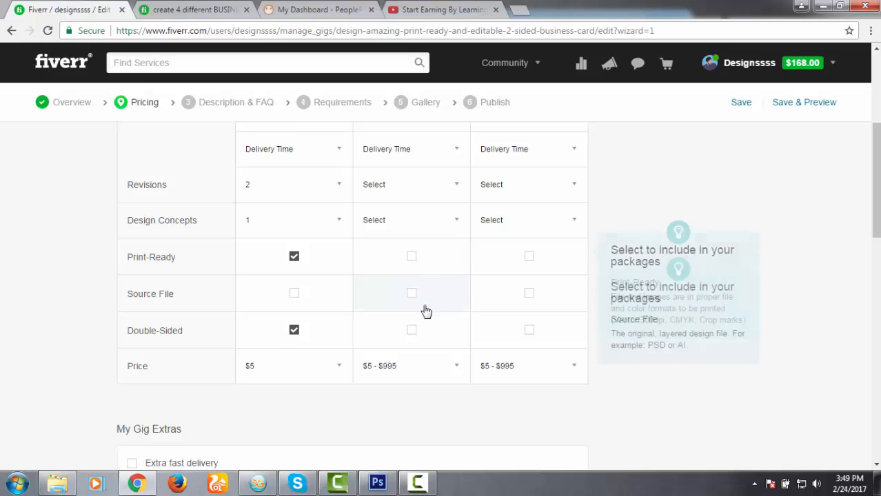
{"action": "scroll", "coordinate": [427, 311], "scroll_direction": "up", "scroll_amount": 1}
{"action": "scroll", "coordinate": [431, 366], "scroll_direction": "down", "scroll_amount": 1}
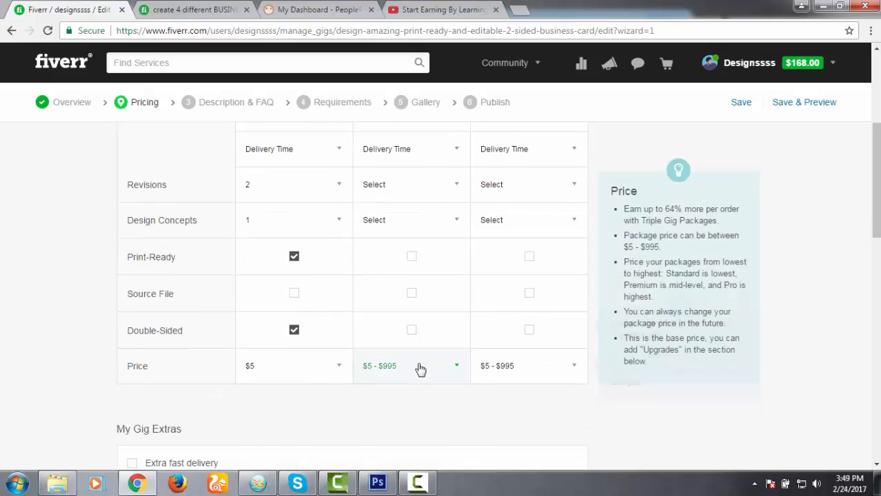
{"action": "left_click", "coordinate": [420, 368]}
{"action": "scroll", "coordinate": [407, 386], "scroll_direction": "down", "scroll_amount": 3}
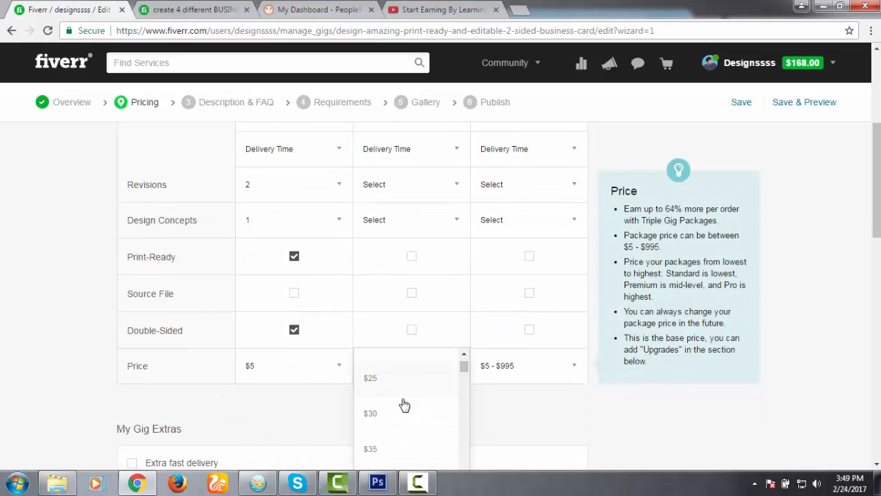
{"action": "scroll", "coordinate": [404, 407], "scroll_direction": "up", "scroll_amount": 3}
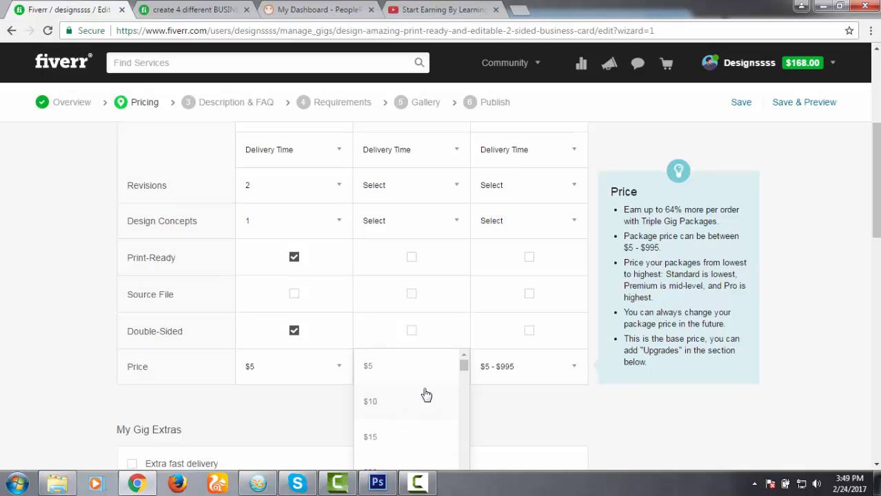
{"action": "scroll", "coordinate": [560, 279], "scroll_direction": "up", "scroll_amount": 3}
{"action": "scroll", "coordinate": [428, 241], "scroll_direction": "down", "scroll_amount": 1}
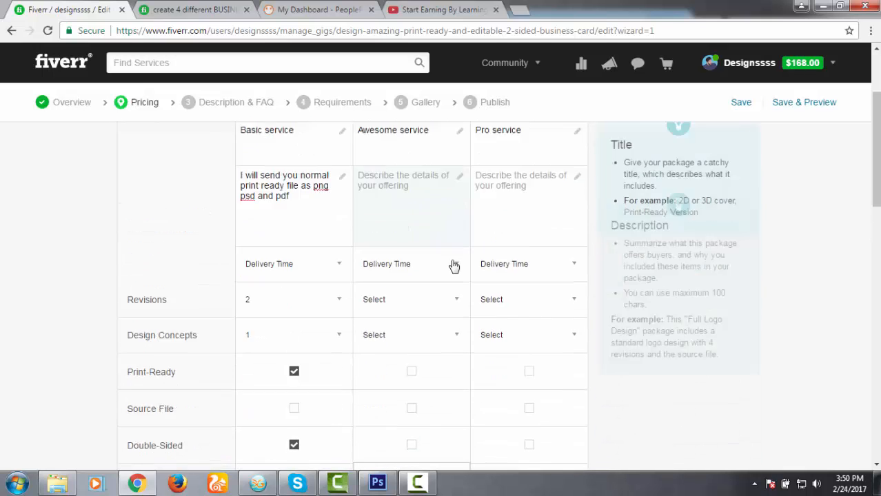
{"action": "scroll", "coordinate": [452, 275], "scroll_direction": "down", "scroll_amount": 2}
{"action": "left_click", "coordinate": [404, 372]}
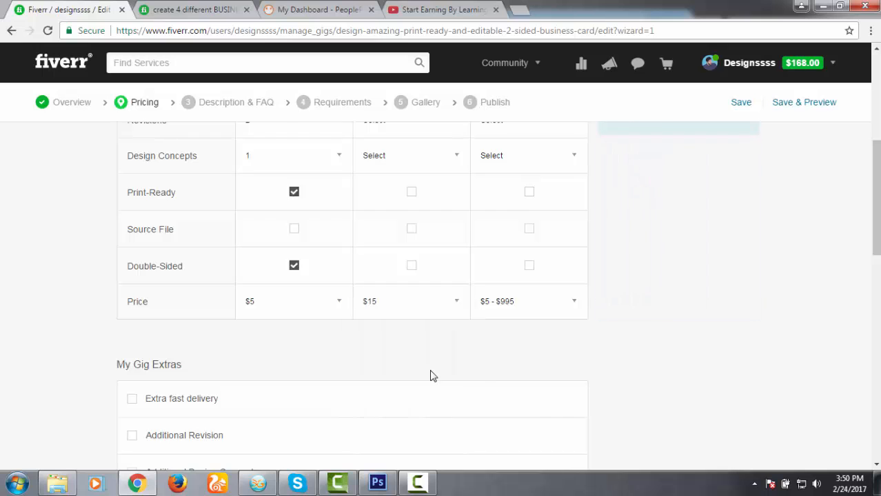
Describe the Standard package as "I will send you basic service and source file and editable file", correcting the misspelled word.
{"action": "scroll", "coordinate": [431, 375], "scroll_direction": "up", "scroll_amount": 3}
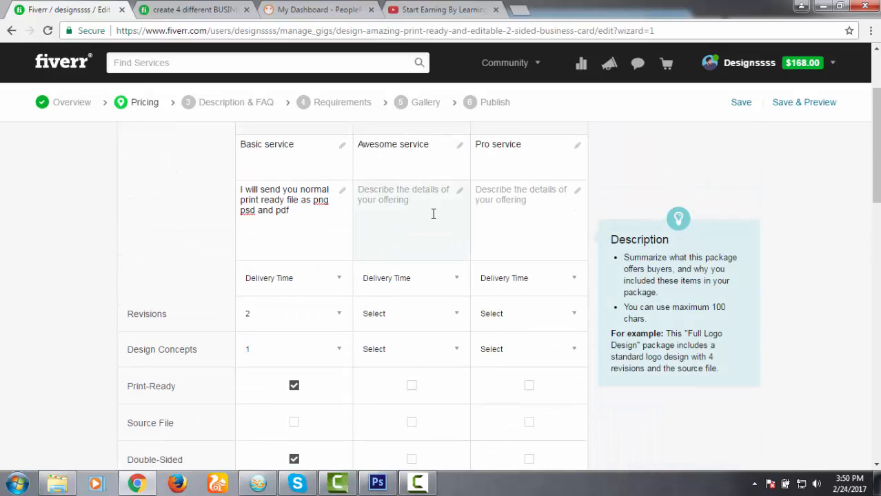
{"action": "left_click", "coordinate": [416, 199]}
{"action": "type", "text": "I wi"}
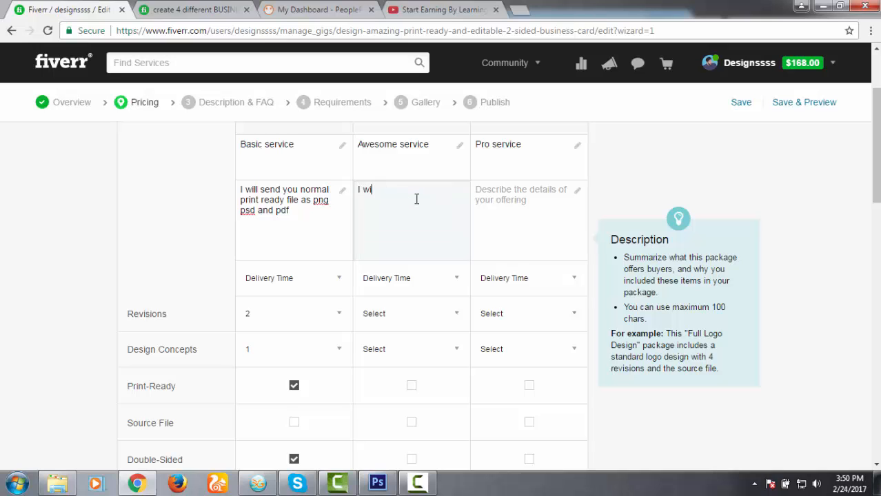
{"action": "type", "text": "ll send you basic service and "}
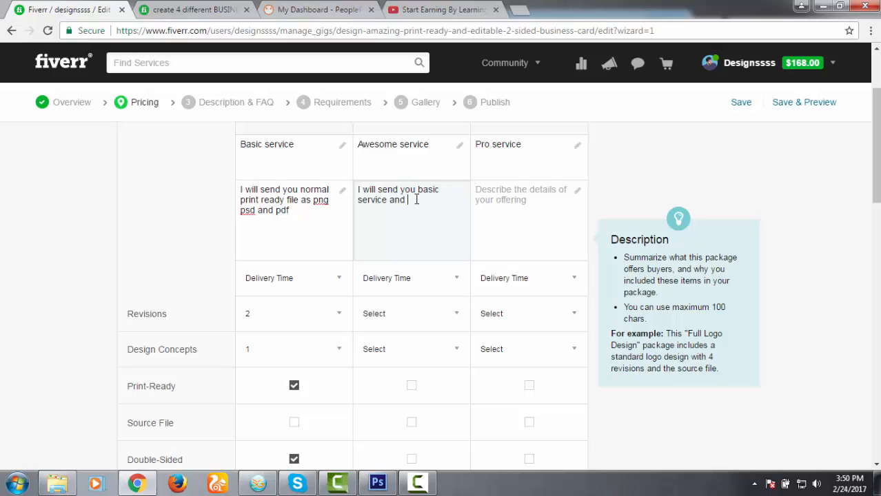
{"action": "type", "text": "sour"}
{"action": "type", "text": "th"}
{"action": "key", "text": "BackSpace"}
{"action": "type", "text": "and"}
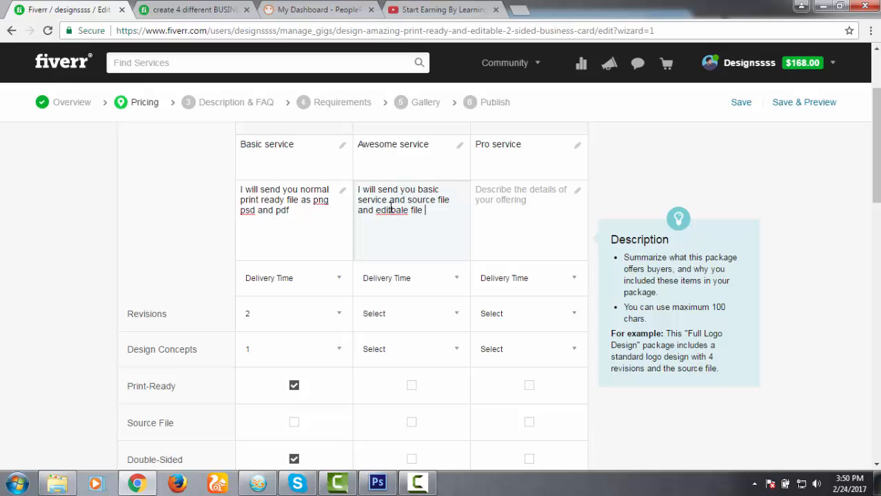
{"action": "right_click", "coordinate": [390, 208]}
{"action": "left_click", "coordinate": [425, 209]}
Include Double-Sided, Source File and Print-Ready in the Standard package.
{"action": "scroll", "coordinate": [419, 307], "scroll_direction": "down", "scroll_amount": 1}
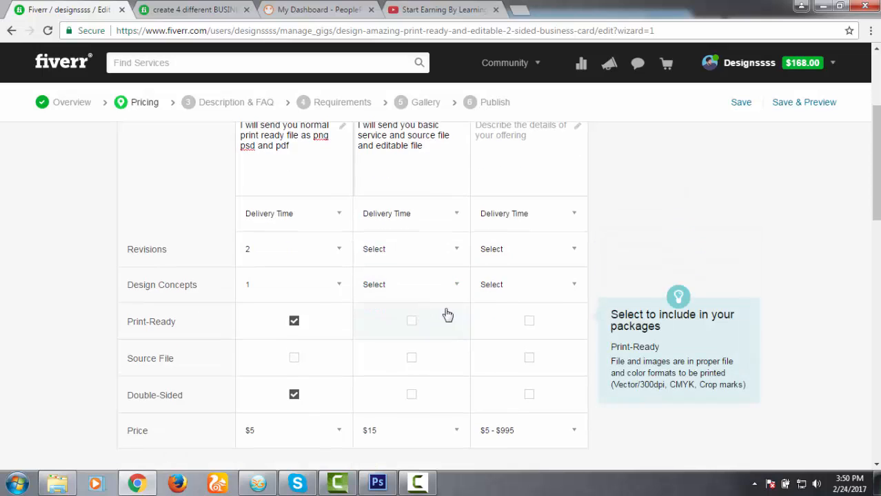
{"action": "scroll", "coordinate": [413, 410], "scroll_direction": "down", "scroll_amount": 1}
{"action": "left_click", "coordinate": [411, 330]}
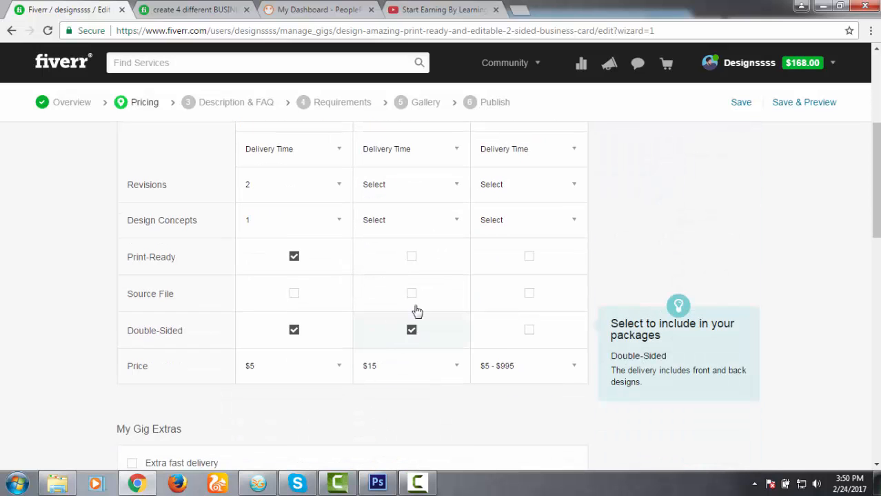
{"action": "left_click", "coordinate": [411, 293]}
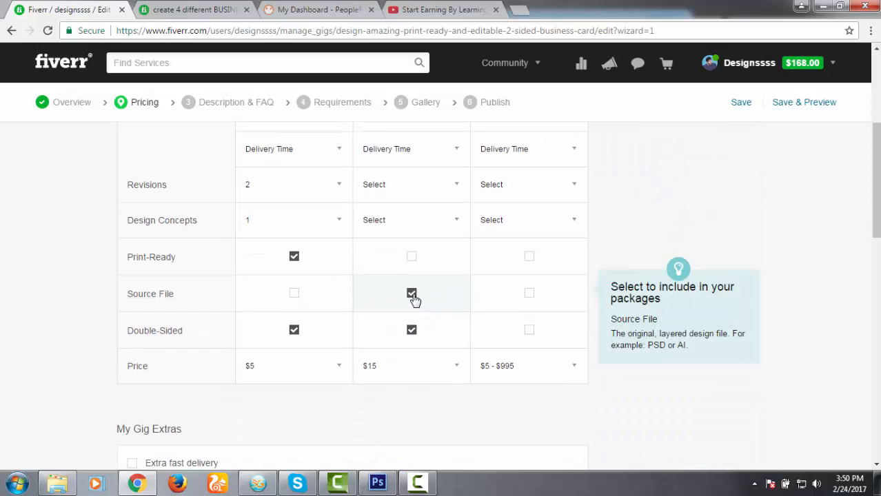
{"action": "left_click", "coordinate": [411, 256]}
Set the Standard package to 3 revisions and 2 design concepts.
{"action": "scroll", "coordinate": [425, 268], "scroll_direction": "up", "scroll_amount": 1}
{"action": "left_click", "coordinate": [427, 253]}
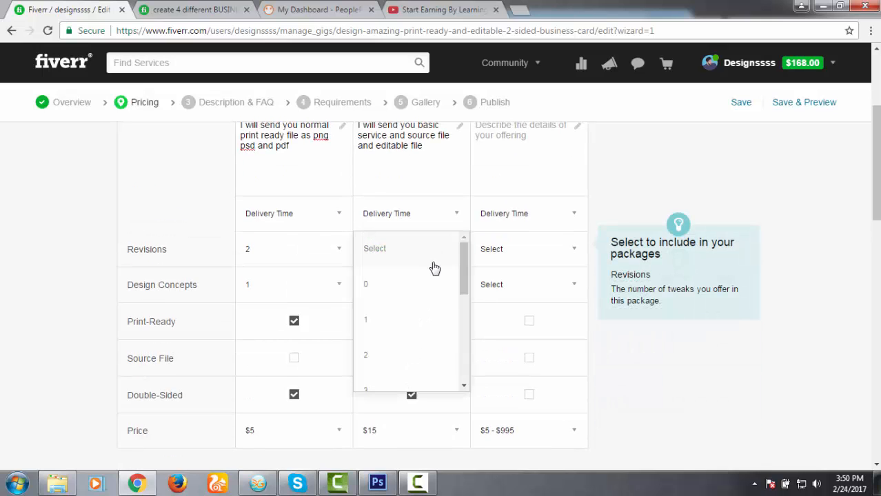
{"action": "left_click", "coordinate": [393, 387]}
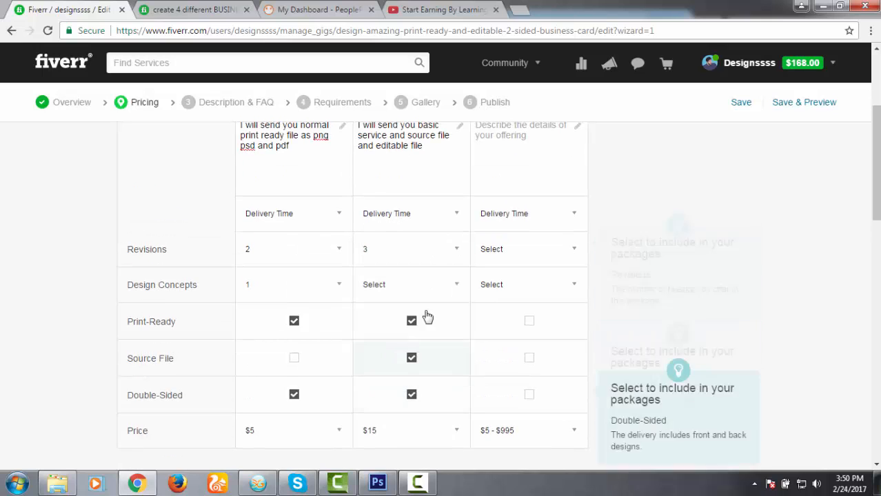
{"action": "left_click", "coordinate": [443, 282]}
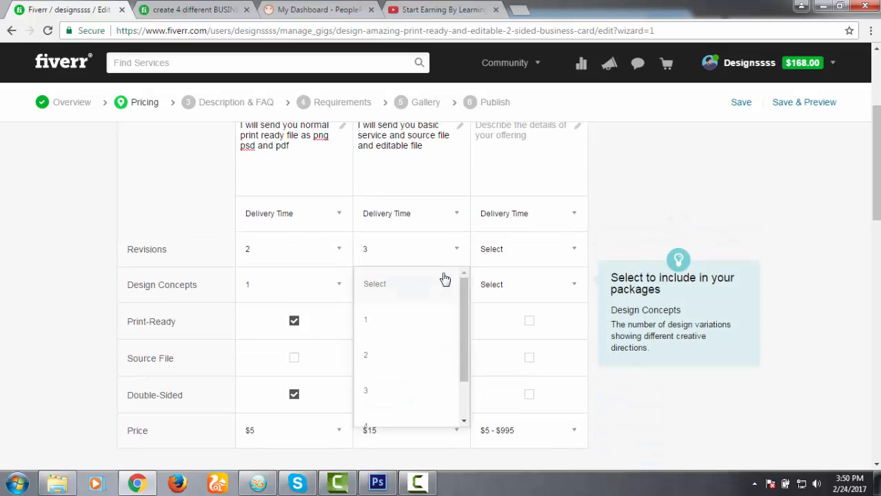
{"action": "left_click", "coordinate": [401, 355]}
{"action": "left_click", "coordinate": [411, 357]}
Set the Premium package's price to $40.
{"action": "scroll", "coordinate": [441, 369], "scroll_direction": "down", "scroll_amount": 1}
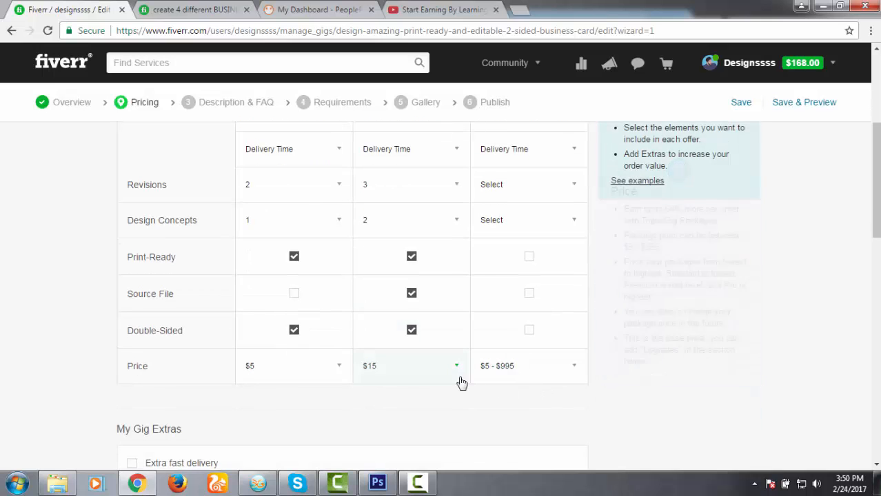
{"action": "left_click", "coordinate": [535, 369]}
{"action": "scroll", "coordinate": [564, 418], "scroll_direction": "down", "scroll_amount": 2}
{"action": "scroll", "coordinate": [544, 434], "scroll_direction": "down", "scroll_amount": 3}
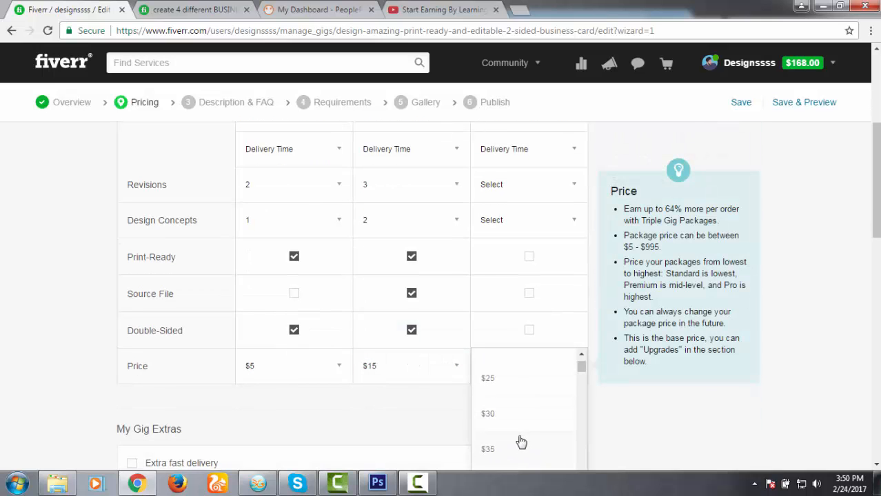
{"action": "left_click", "coordinate": [511, 425]}
Describe the Premium package as "I will send you high quality vector files with basic and awesome service".
{"action": "scroll", "coordinate": [523, 417], "scroll_direction": "up", "scroll_amount": 3}
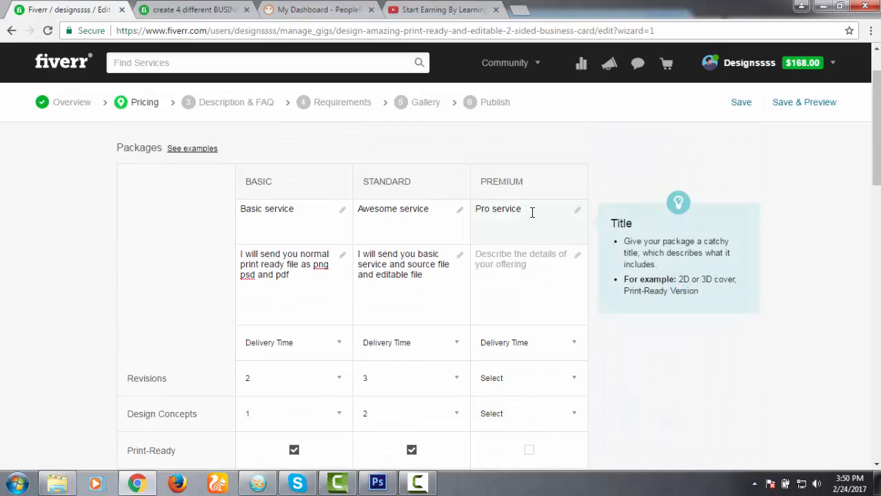
{"action": "left_click", "coordinate": [539, 271]}
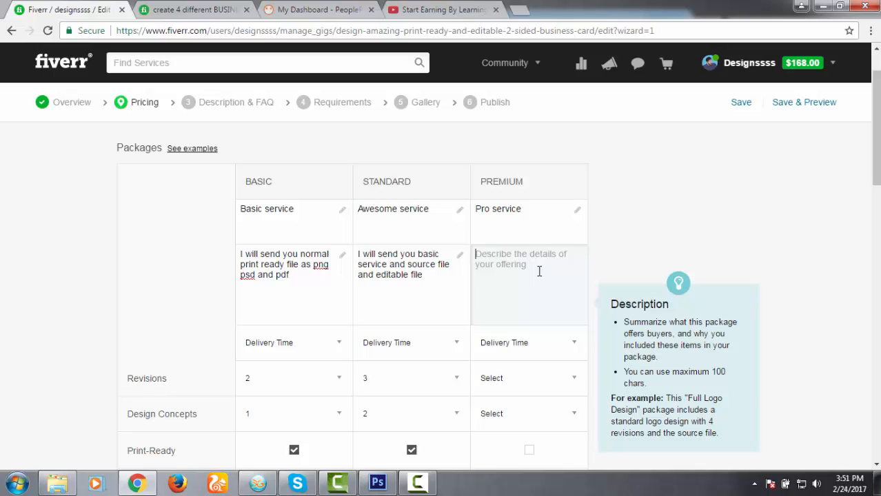
{"action": "type", "text": "I"}
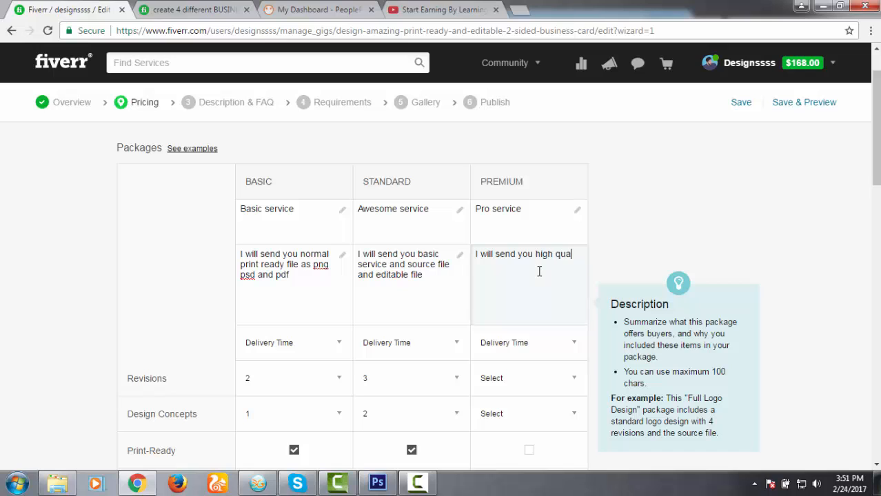
{"action": "type", "text": "will send you high qualigt"}
{"action": "key", "text": "BackSpace"}
{"action": "type", "text": "ty vector files with"}
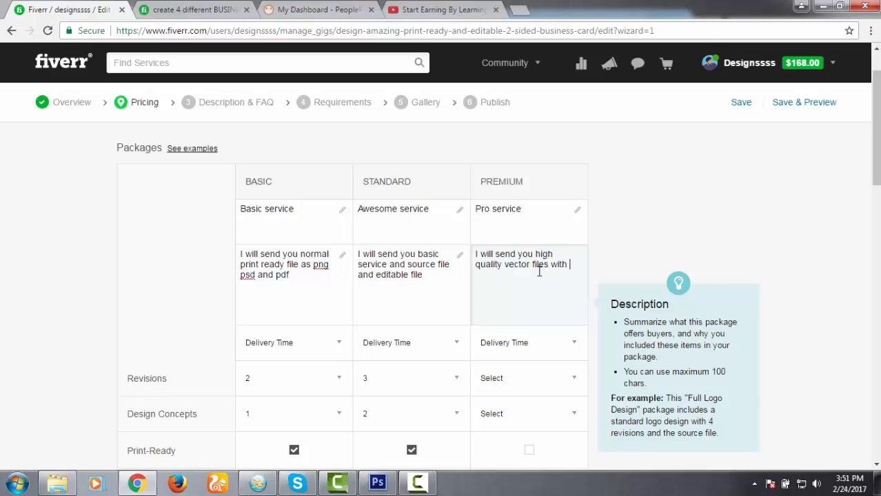
{"action": "type", "text": "sic and awesoe"}
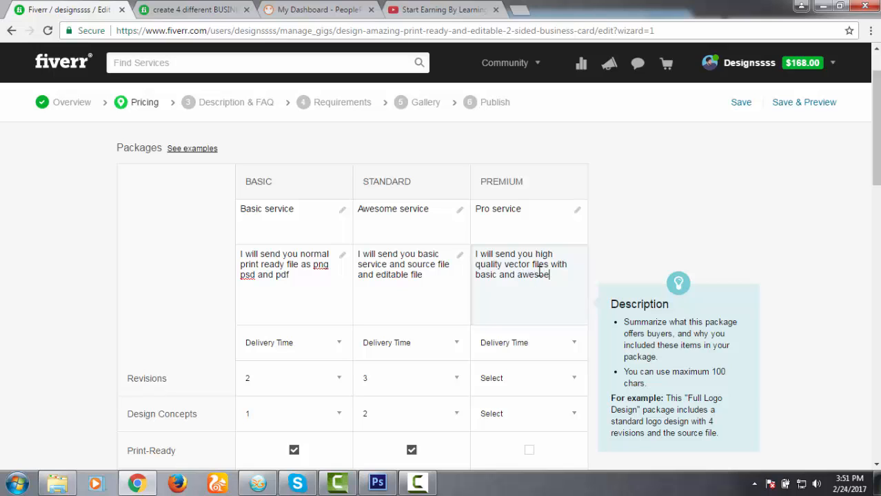
{"action": "double_click", "coordinate": [540, 273]}
{"action": "type", "text": "awesome service"}
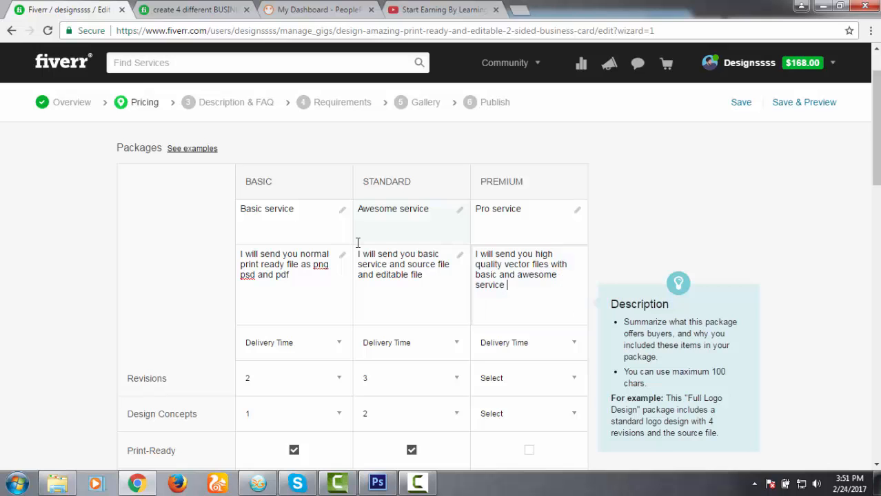
{"action": "scroll", "coordinate": [564, 292], "scroll_direction": "down", "scroll_amount": 1}
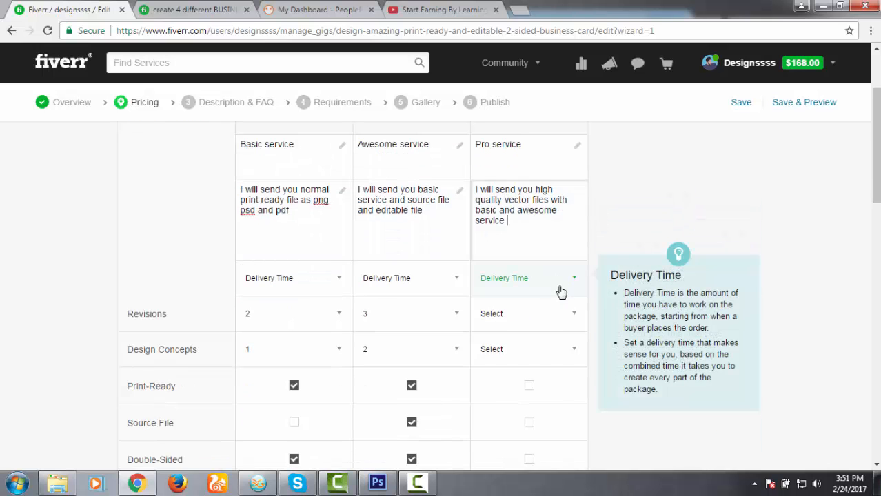
{"action": "left_click", "coordinate": [542, 243]}
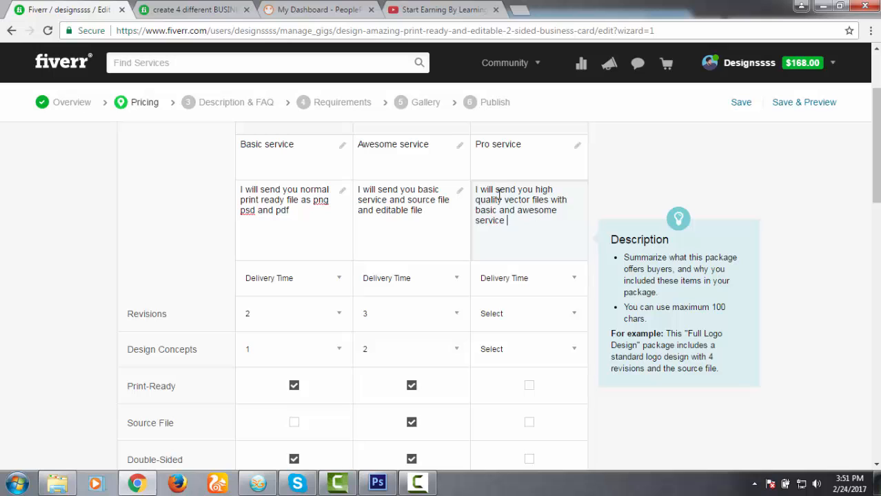
Set the delivery time to 3 days for the Basic and Standard packages and 2 days for Premium.
{"action": "left_click", "coordinate": [532, 283]}
{"action": "left_click", "coordinate": [293, 290]}
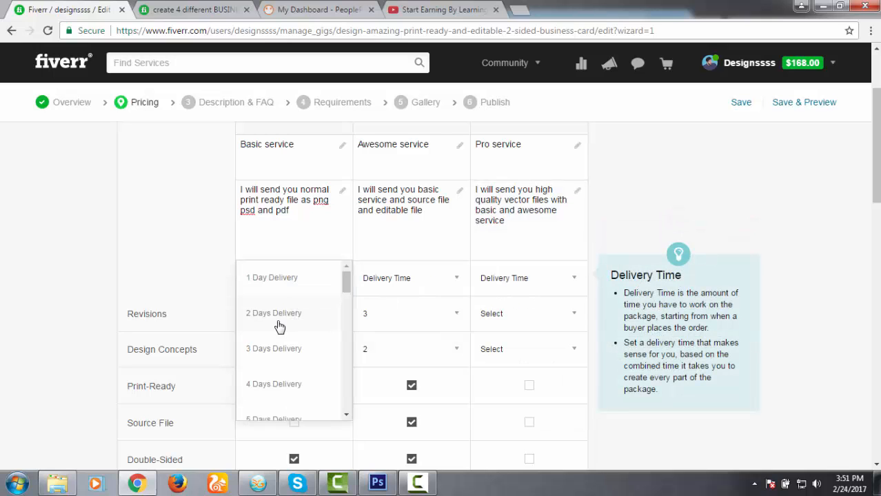
{"action": "left_click", "coordinate": [282, 358]}
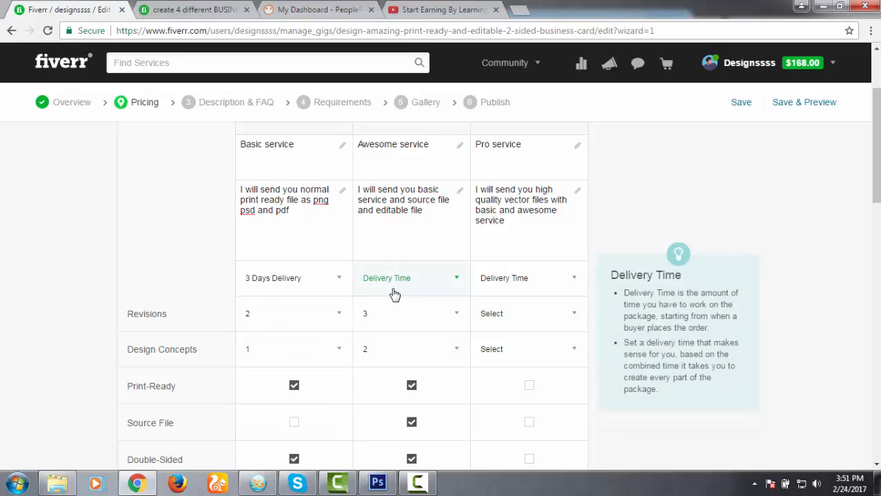
{"action": "left_click", "coordinate": [394, 293]}
{"action": "left_click", "coordinate": [406, 352]}
{"action": "left_click", "coordinate": [508, 281]}
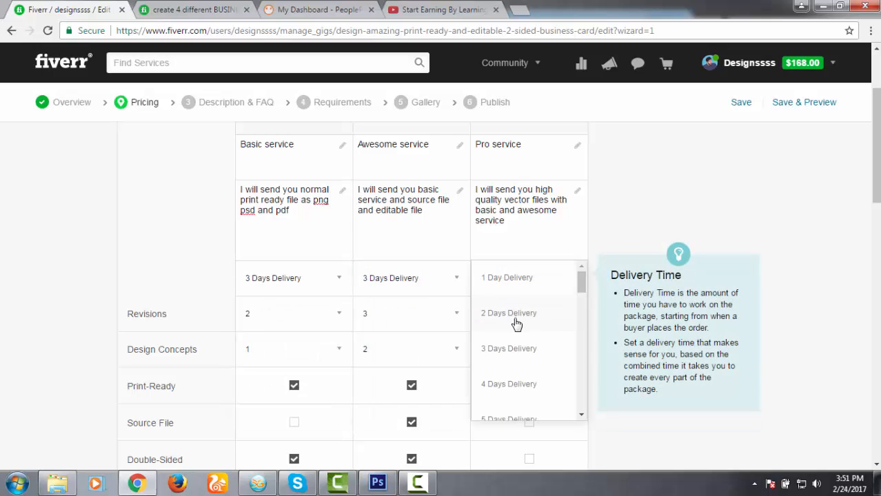
{"action": "left_click", "coordinate": [517, 321]}
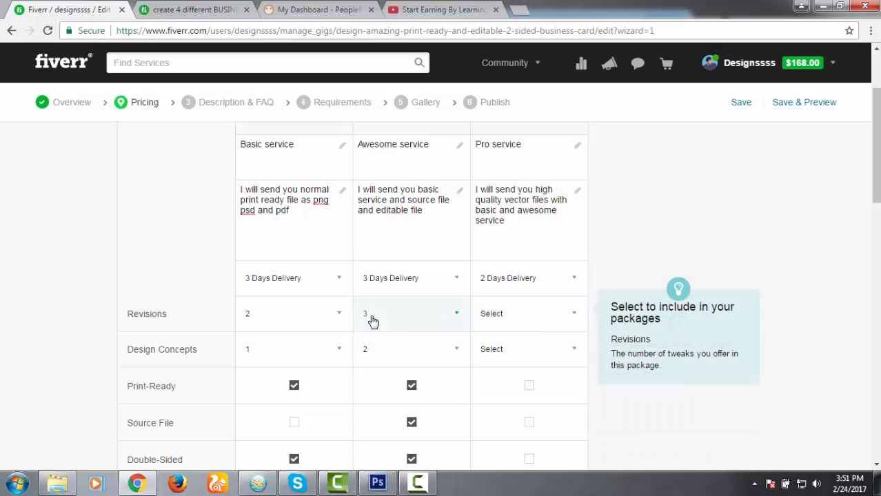
Set the Premium package to 5 revisions and 3 design concepts.
{"action": "left_click", "coordinate": [521, 317]}
{"action": "scroll", "coordinate": [522, 406], "scroll_direction": "down", "scroll_amount": 1}
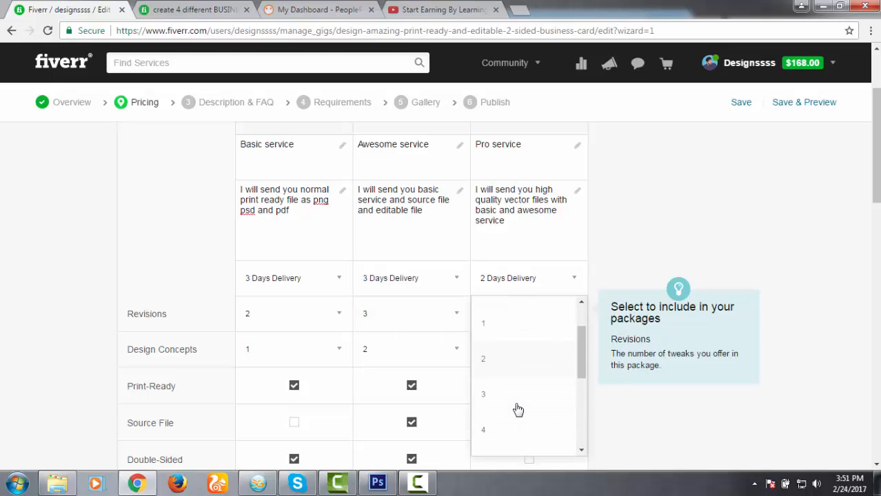
{"action": "scroll", "coordinate": [517, 427], "scroll_direction": "down", "scroll_amount": 1}
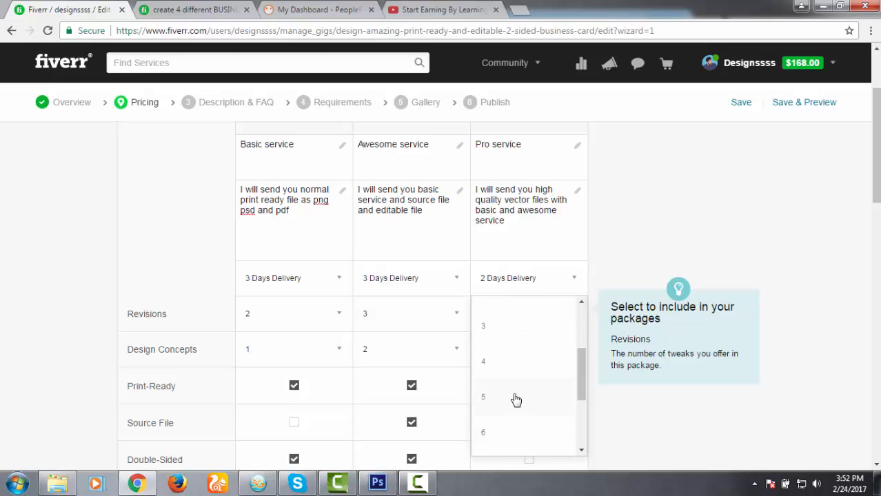
{"action": "left_click", "coordinate": [517, 400]}
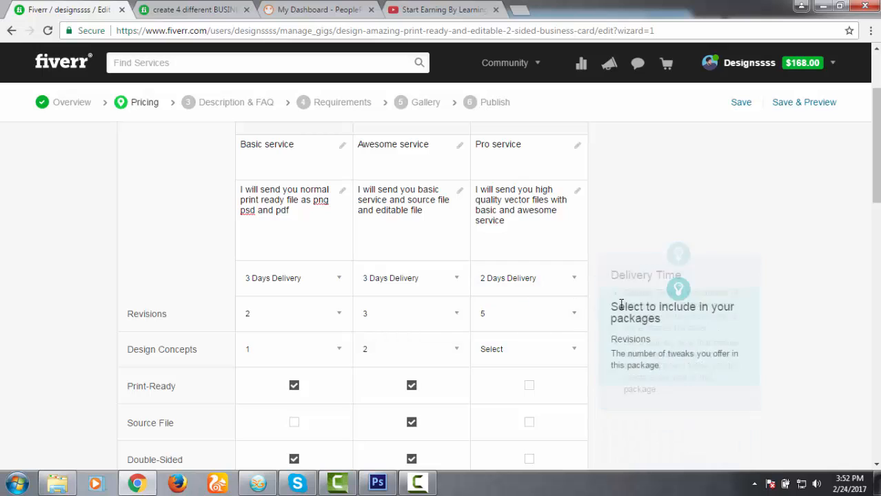
{"action": "scroll", "coordinate": [590, 317], "scroll_direction": "down", "scroll_amount": 2}
{"action": "left_click", "coordinate": [531, 227]}
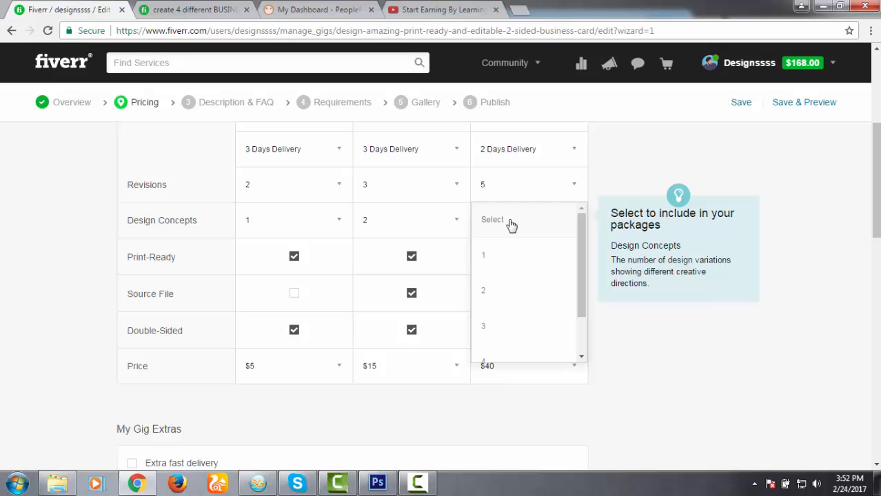
{"action": "left_click", "coordinate": [497, 329]}
Include Print-Ready, Source File and Double-Sided in the Premium package.
{"action": "left_click", "coordinate": [528, 258]}
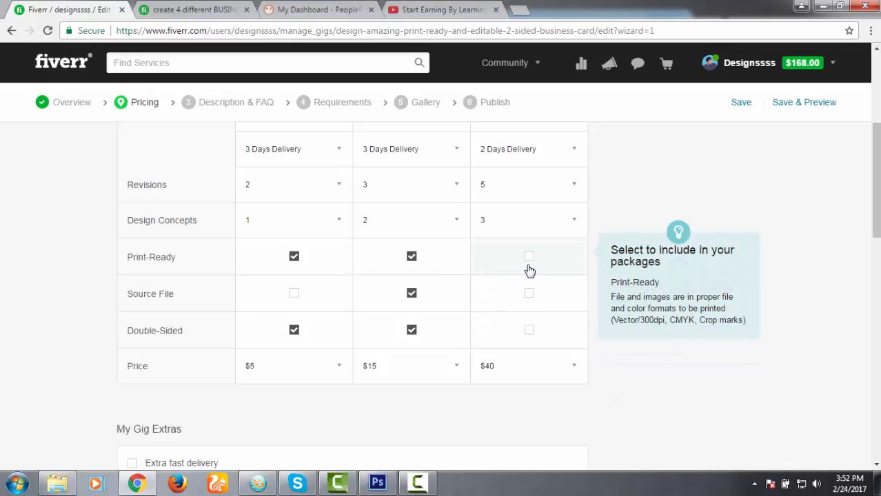
{"action": "left_click", "coordinate": [529, 294]}
{"action": "left_click", "coordinate": [529, 330]}
Enable the Extra fast delivery gig extra and offer Basic delivery in 1 day for an extra $10.
{"action": "scroll", "coordinate": [492, 357], "scroll_direction": "down", "scroll_amount": 2}
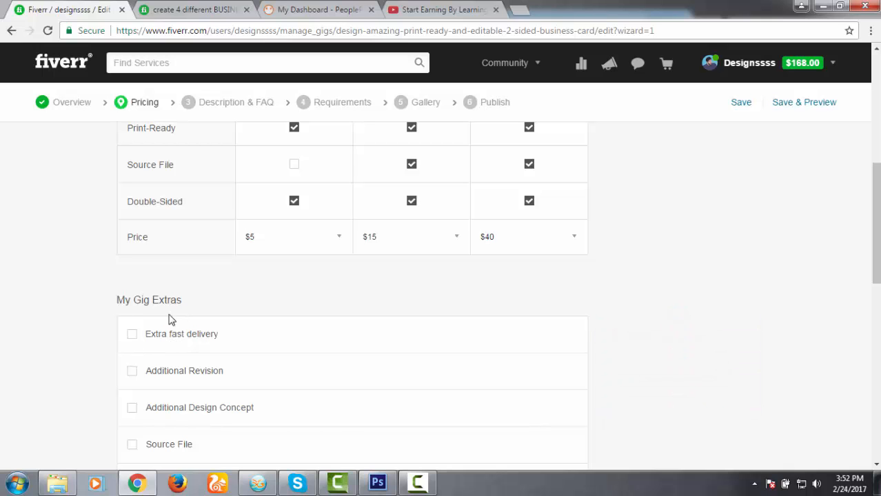
{"action": "scroll", "coordinate": [322, 258], "scroll_direction": "up", "scroll_amount": 1}
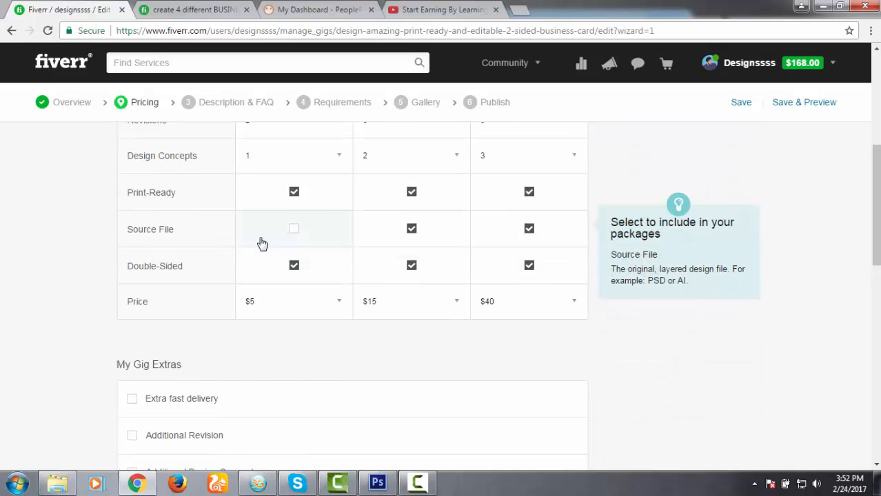
{"action": "scroll", "coordinate": [366, 301], "scroll_direction": "up", "scroll_amount": 2}
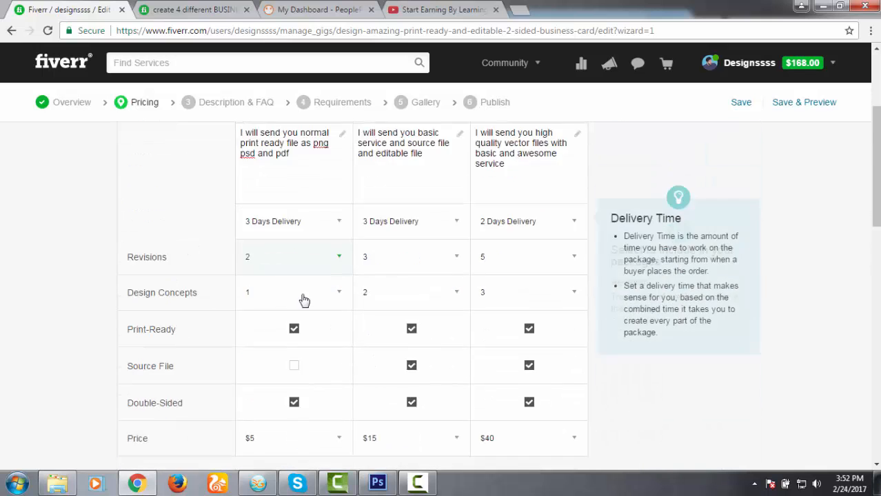
{"action": "scroll", "coordinate": [303, 300], "scroll_direction": "down", "scroll_amount": 3}
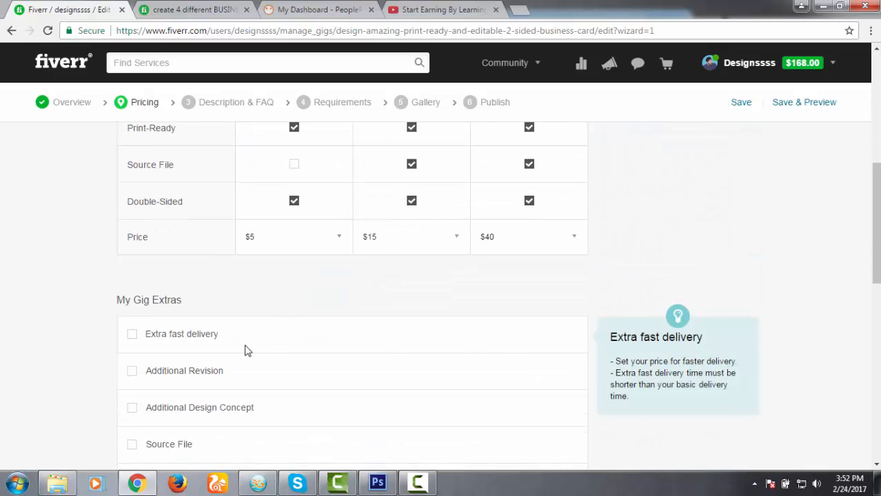
{"action": "left_click", "coordinate": [132, 335]}
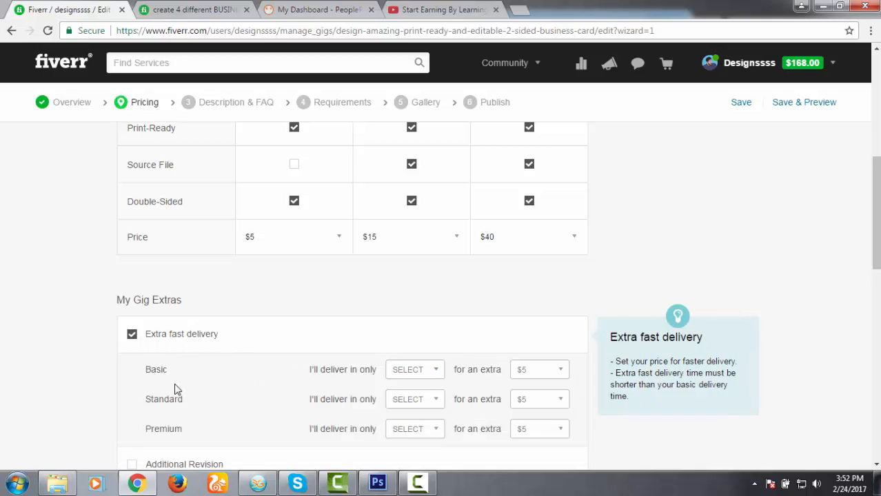
{"action": "scroll", "coordinate": [285, 241], "scroll_direction": "up", "scroll_amount": 1}
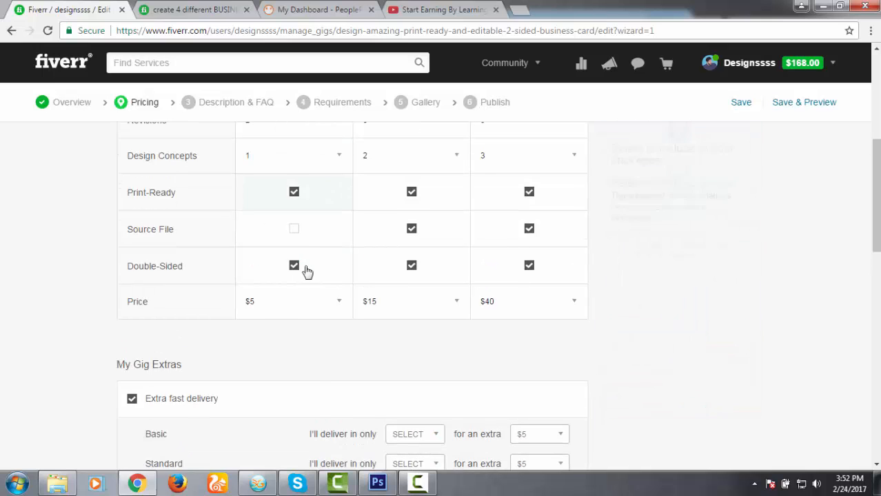
{"action": "scroll", "coordinate": [306, 271], "scroll_direction": "down", "scroll_amount": 2}
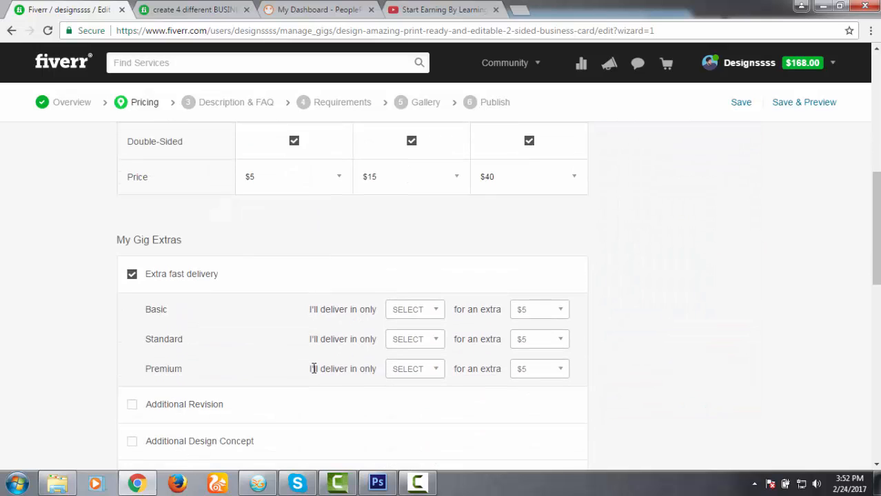
{"action": "left_click", "coordinate": [395, 312]}
{"action": "left_click", "coordinate": [414, 338]}
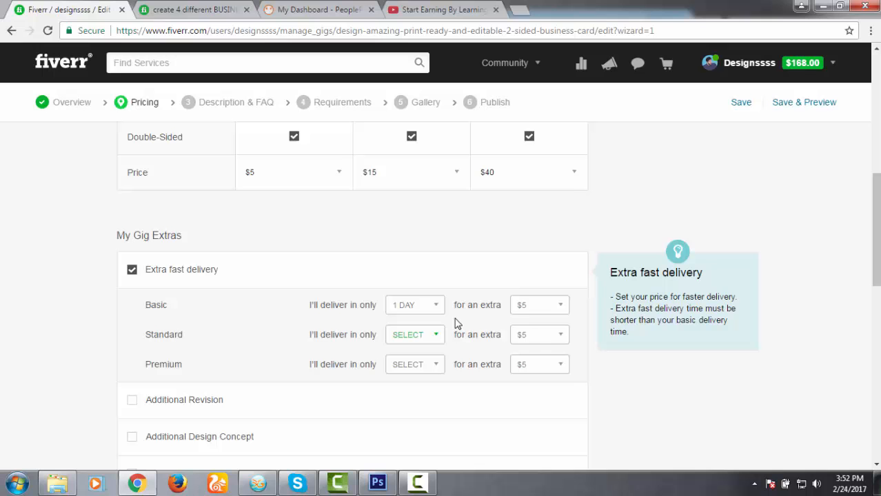
{"action": "left_click", "coordinate": [537, 311]}
{"action": "left_click", "coordinate": [532, 337]}
Set extra fast delivery to 1 day for an extra $10 on both the Standard and Premium packages.
{"action": "scroll", "coordinate": [222, 273], "scroll_direction": "up", "scroll_amount": 6}
{"action": "scroll", "coordinate": [306, 301], "scroll_direction": "down", "scroll_amount": 3}
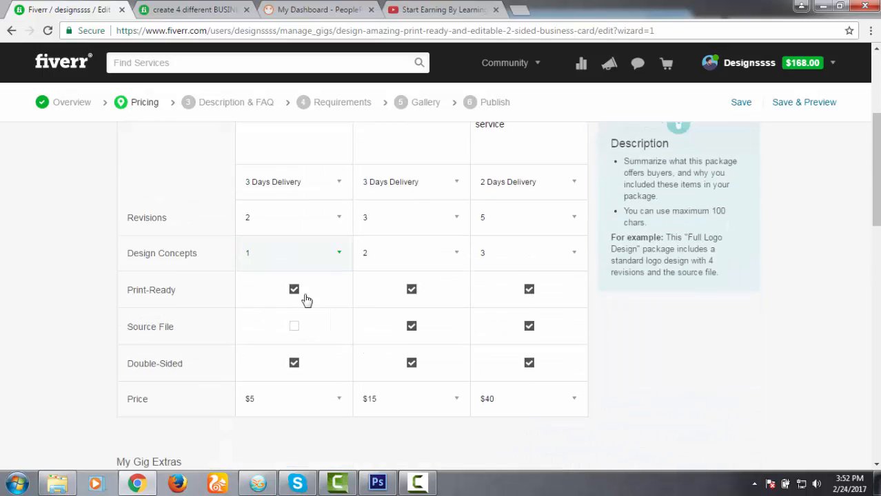
{"action": "scroll", "coordinate": [307, 301], "scroll_direction": "down", "scroll_amount": 3}
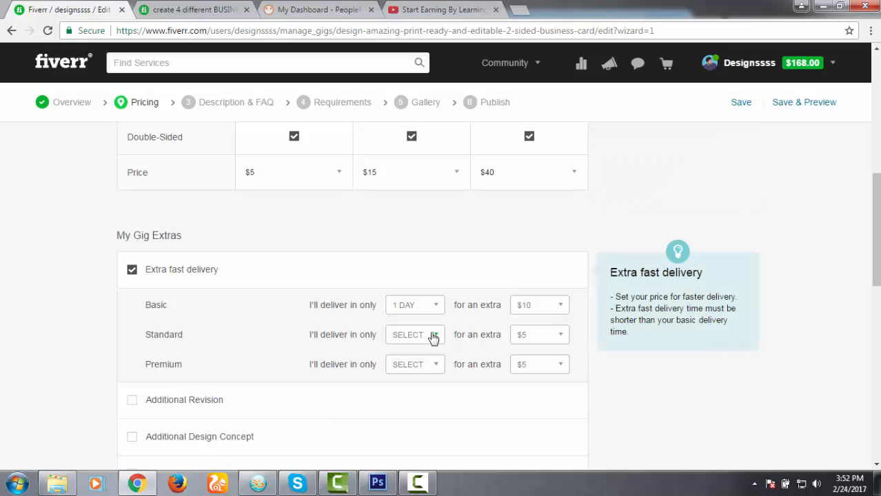
{"action": "left_click", "coordinate": [433, 337]}
{"action": "left_click", "coordinate": [413, 365]}
{"action": "left_click", "coordinate": [540, 339]}
{"action": "left_click", "coordinate": [525, 365]}
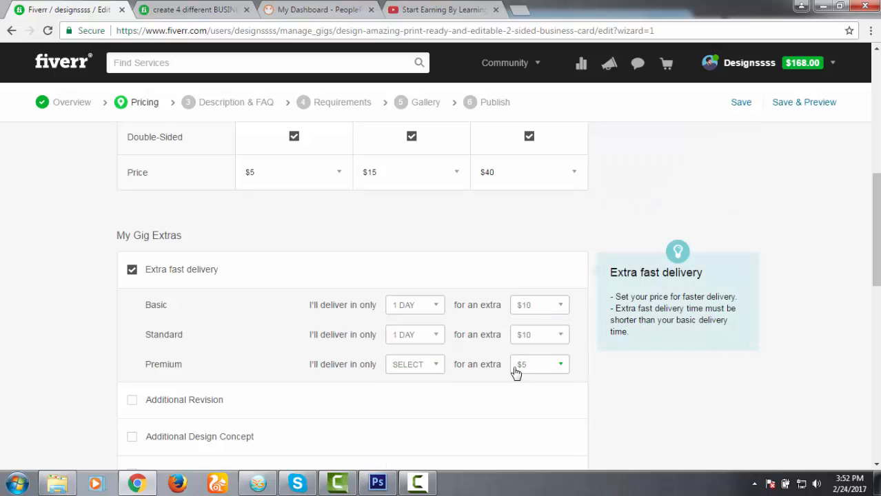
{"action": "left_click", "coordinate": [414, 364]}
{"action": "left_click", "coordinate": [417, 393]}
{"action": "left_click", "coordinate": [522, 367]}
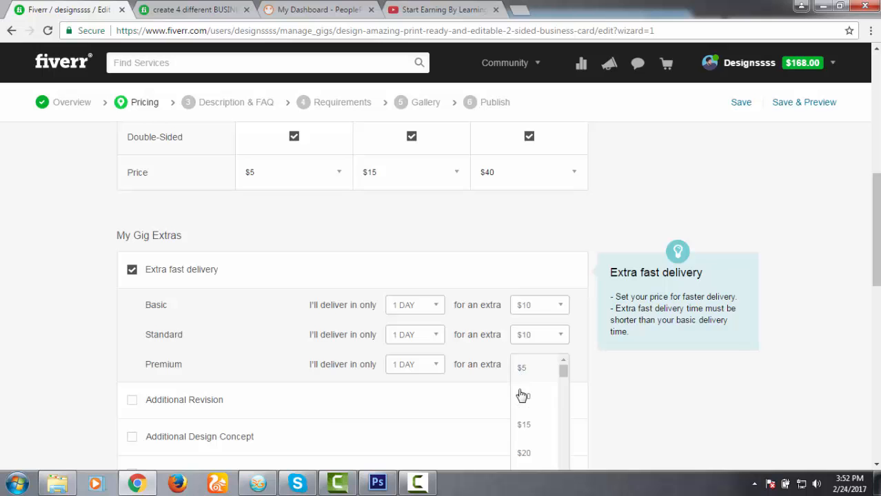
{"action": "left_click", "coordinate": [522, 396]}
Enable the Additional Revision gig extra and offer it for an extra $20 and 1 additional day.
{"action": "scroll", "coordinate": [305, 348], "scroll_direction": "down", "scroll_amount": 3}
{"action": "scroll", "coordinate": [299, 303], "scroll_direction": "up", "scroll_amount": 1}
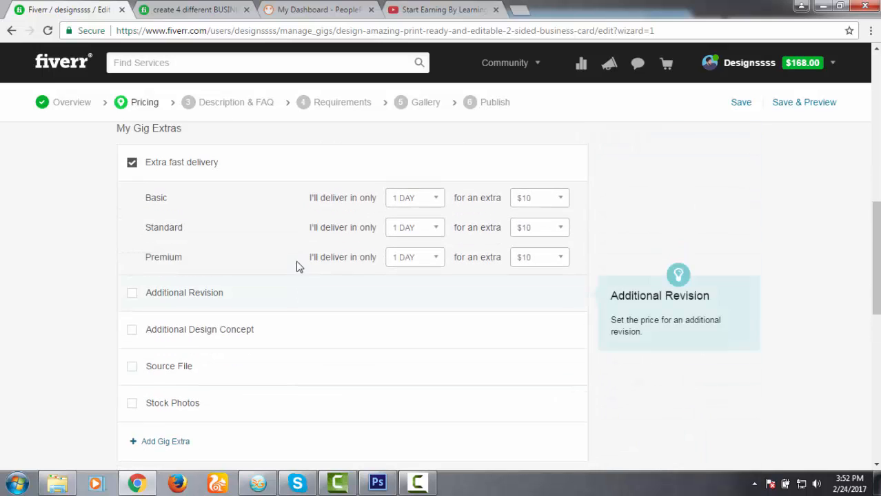
{"action": "scroll", "coordinate": [300, 276], "scroll_direction": "up", "scroll_amount": 1}
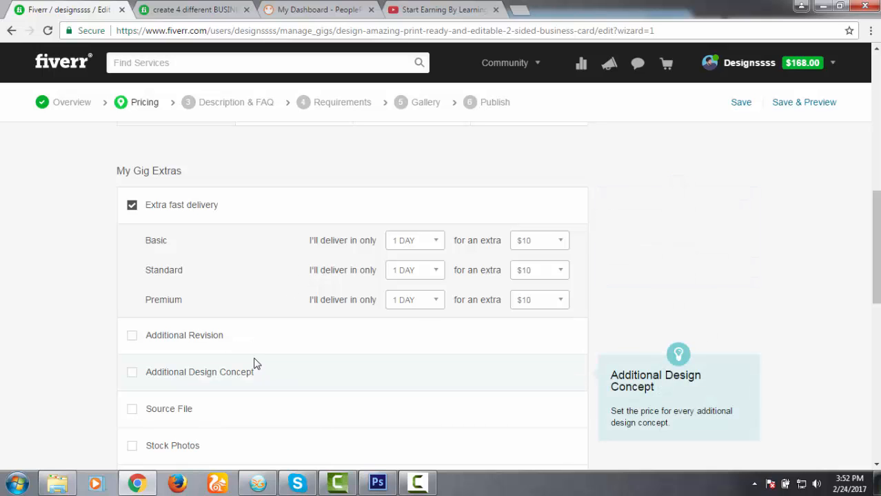
{"action": "scroll", "coordinate": [253, 342], "scroll_direction": "down", "scroll_amount": 1}
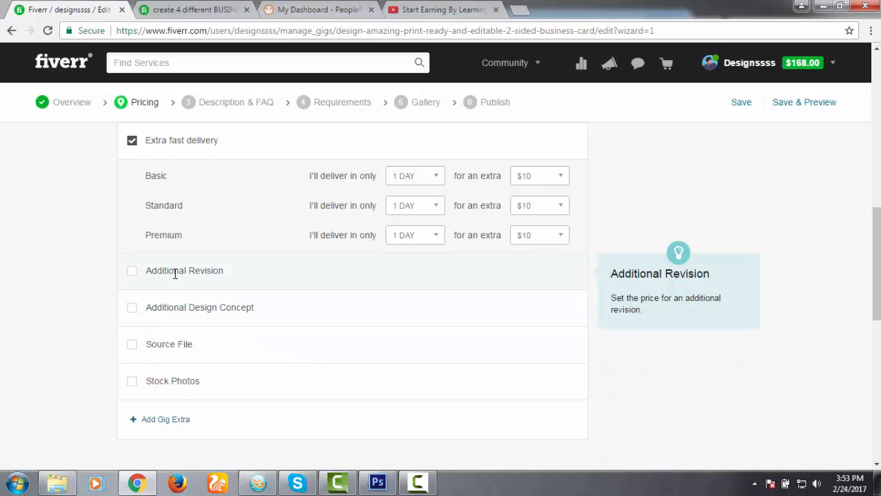
{"action": "left_click", "coordinate": [130, 271]}
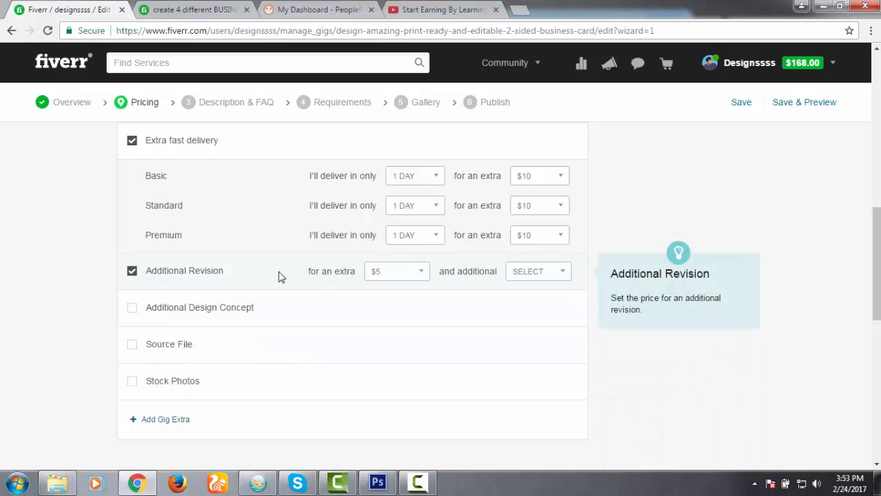
{"action": "scroll", "coordinate": [180, 200], "scroll_direction": "up", "scroll_amount": 3}
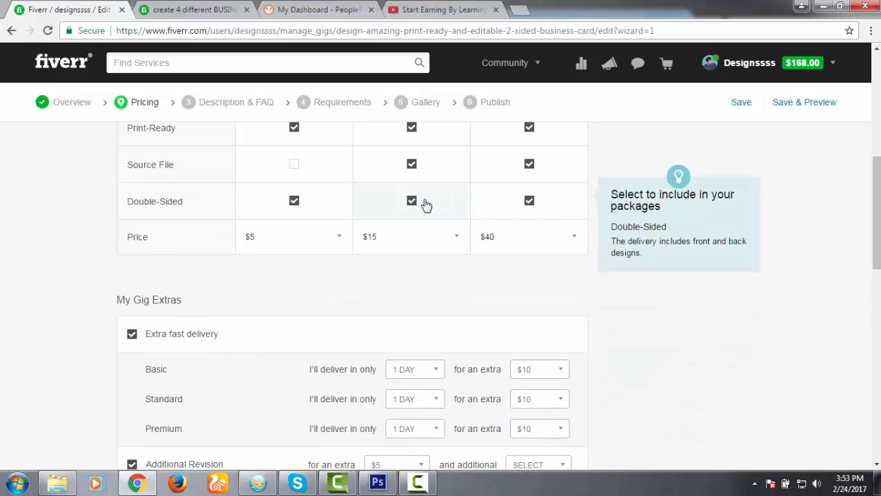
{"action": "scroll", "coordinate": [260, 261], "scroll_direction": "down", "scroll_amount": 3}
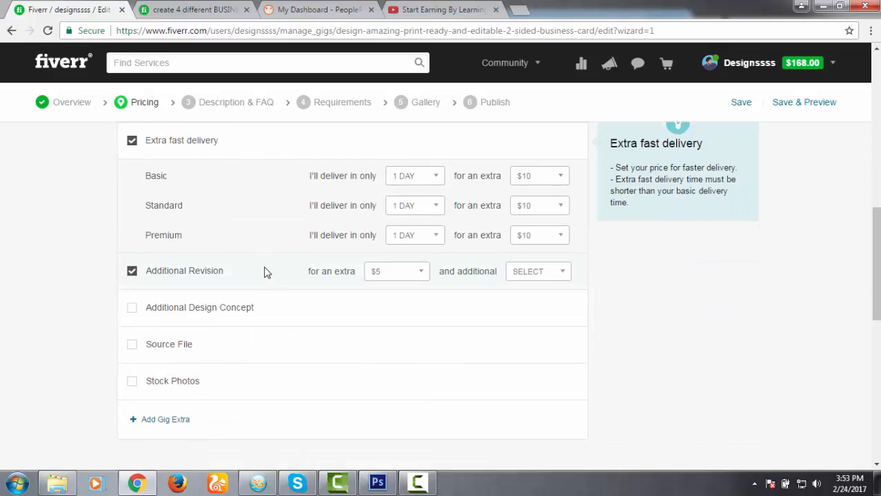
{"action": "scroll", "coordinate": [276, 289], "scroll_direction": "up", "scroll_amount": 1}
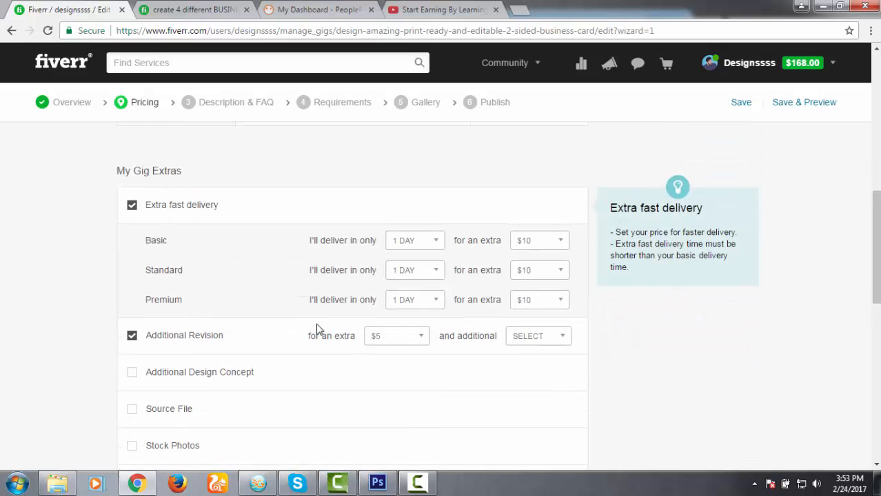
{"action": "left_click", "coordinate": [412, 343]}
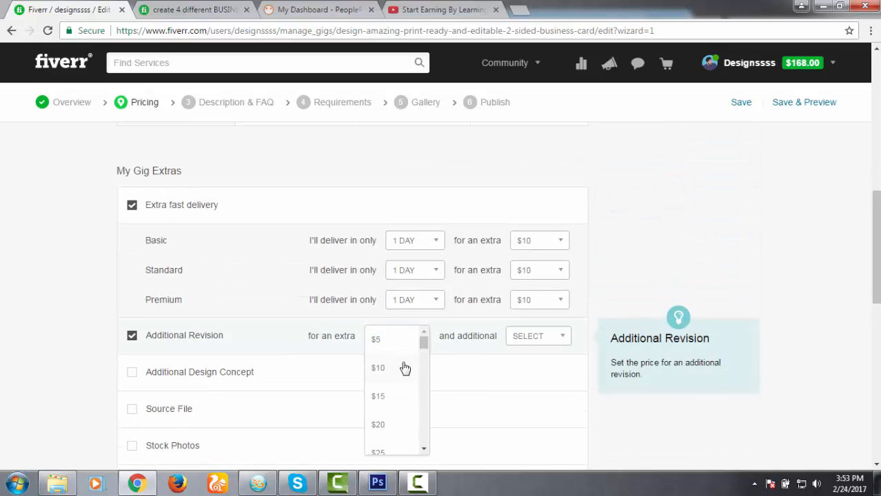
{"action": "left_click", "coordinate": [398, 424]}
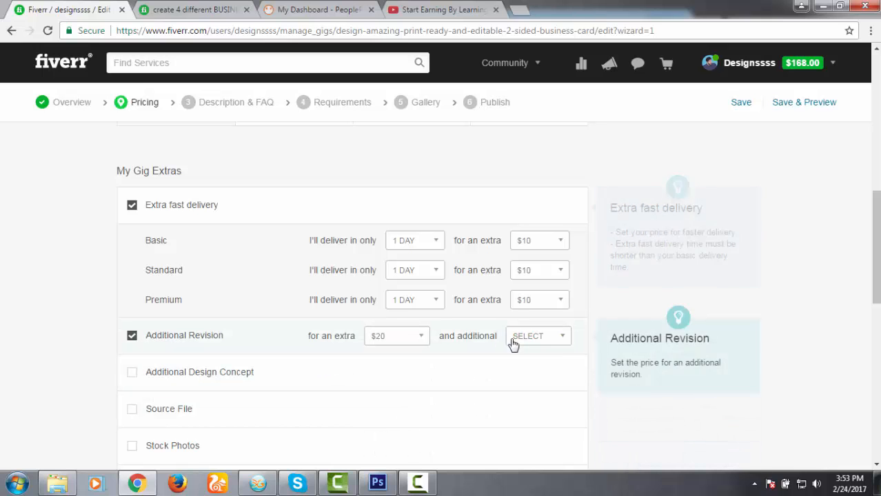
{"action": "left_click", "coordinate": [551, 338]}
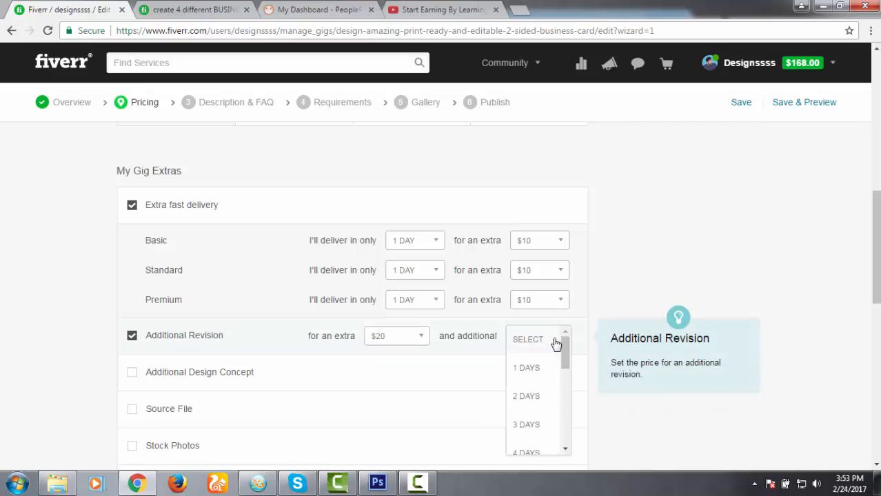
{"action": "left_click", "coordinate": [527, 370]}
Enable the Additional Design Concept gig extra for an extra $20 with 1 additional day.
{"action": "scroll", "coordinate": [168, 318], "scroll_direction": "down", "scroll_amount": 1}
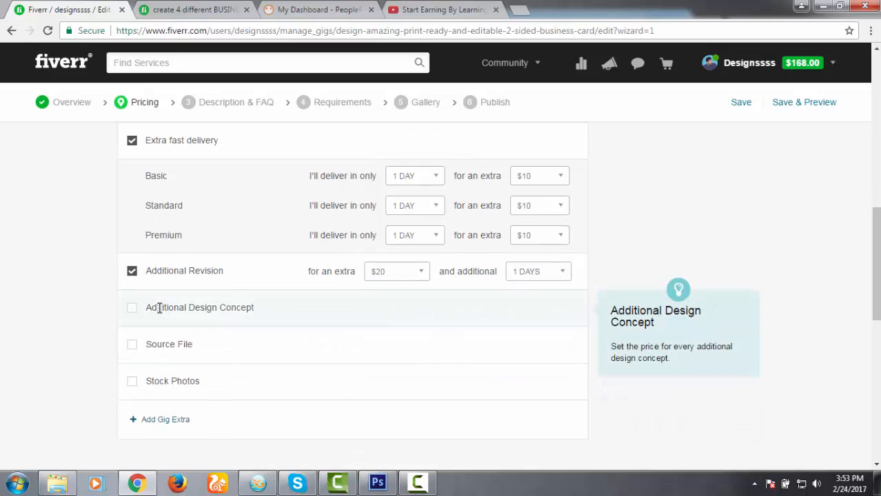
{"action": "left_click", "coordinate": [133, 309]}
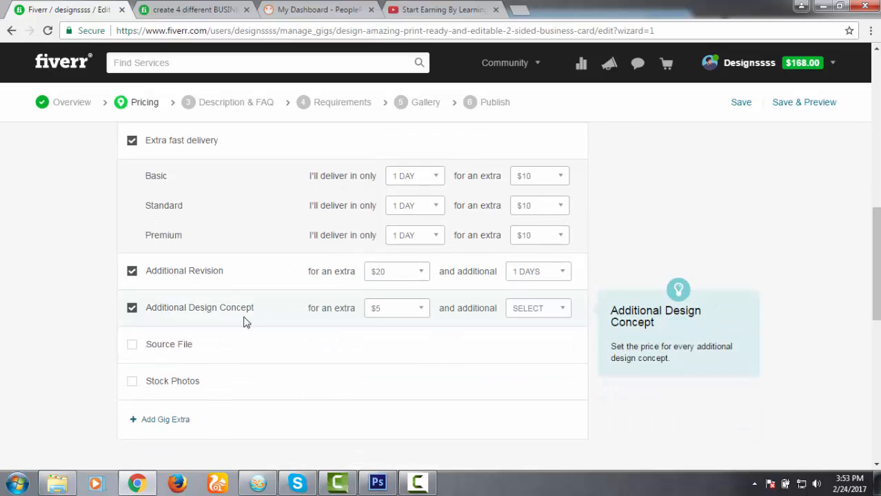
{"action": "left_click", "coordinate": [417, 311]}
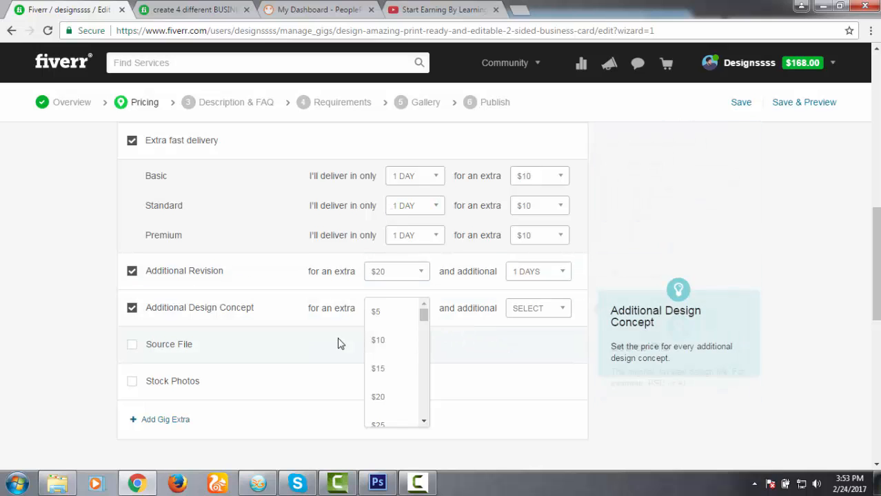
{"action": "left_click", "coordinate": [378, 398]}
{"action": "left_click", "coordinate": [537, 309]}
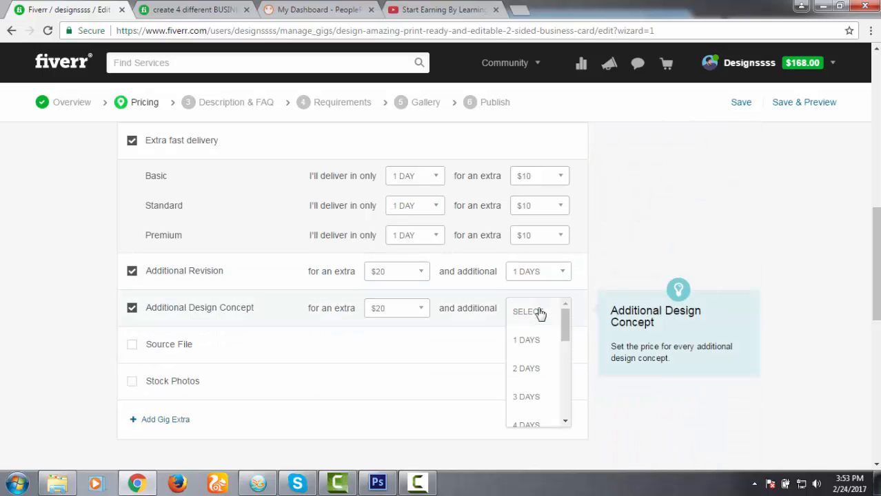
{"action": "left_click", "coordinate": [534, 348]}
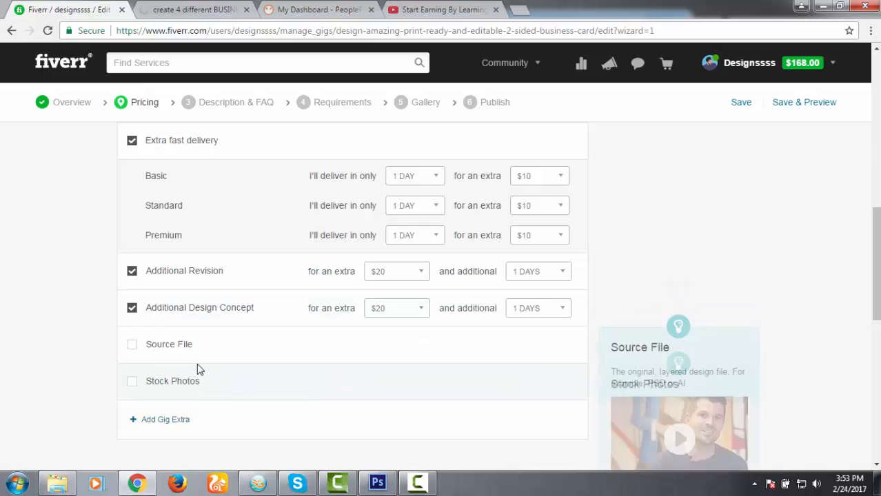
Enable the Source File gig extra and review which packages already include the source file.
{"action": "left_click", "coordinate": [131, 345]}
{"action": "scroll", "coordinate": [224, 238], "scroll_direction": "up", "scroll_amount": 5}
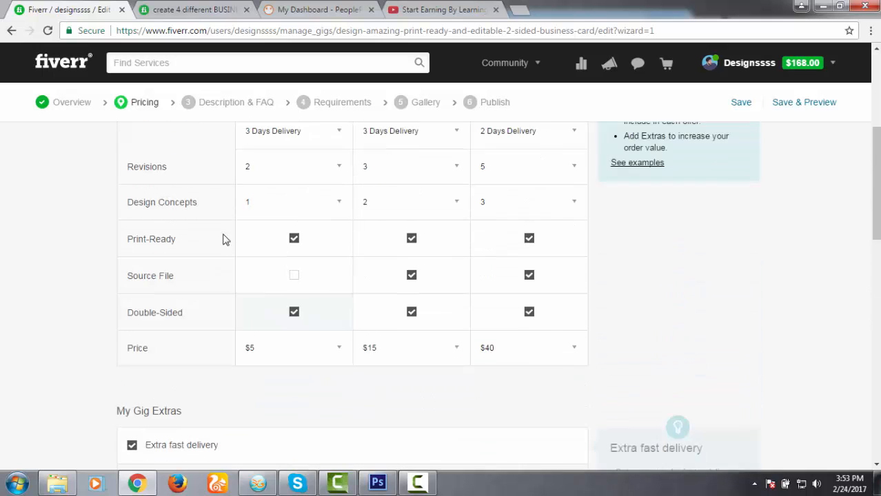
Set the price of the Source File gig extra to $10.
{"action": "scroll", "coordinate": [272, 302], "scroll_direction": "down", "scroll_amount": 5}
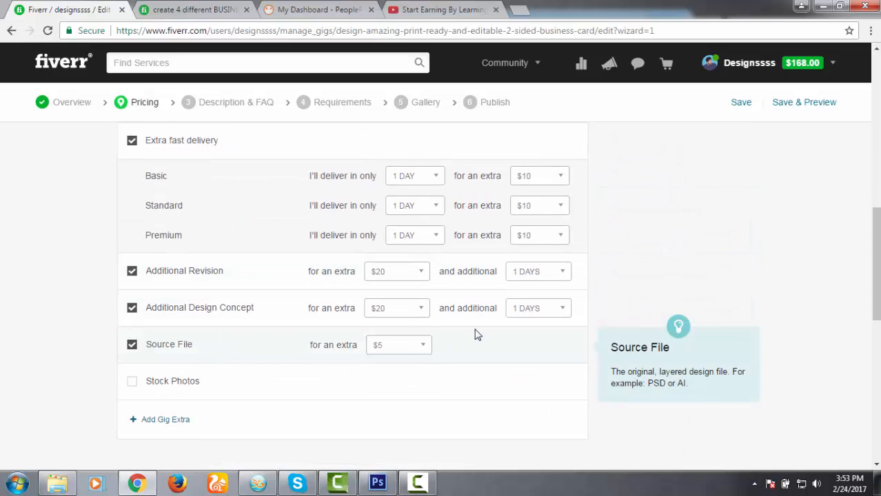
{"action": "left_click", "coordinate": [406, 347]}
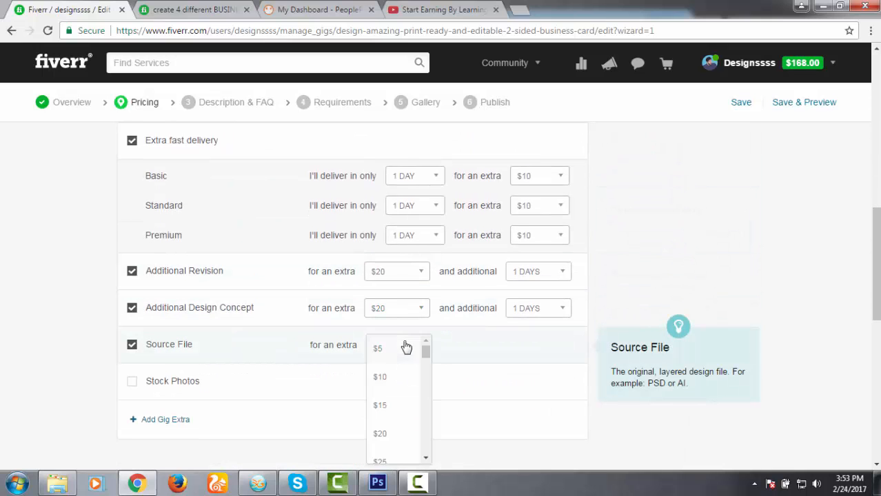
{"action": "left_click", "coordinate": [389, 377]}
Add a custom gig extra titled "Logo design" with the description "do your logo for your business card".
{"action": "scroll", "coordinate": [207, 331], "scroll_direction": "down", "scroll_amount": 2}
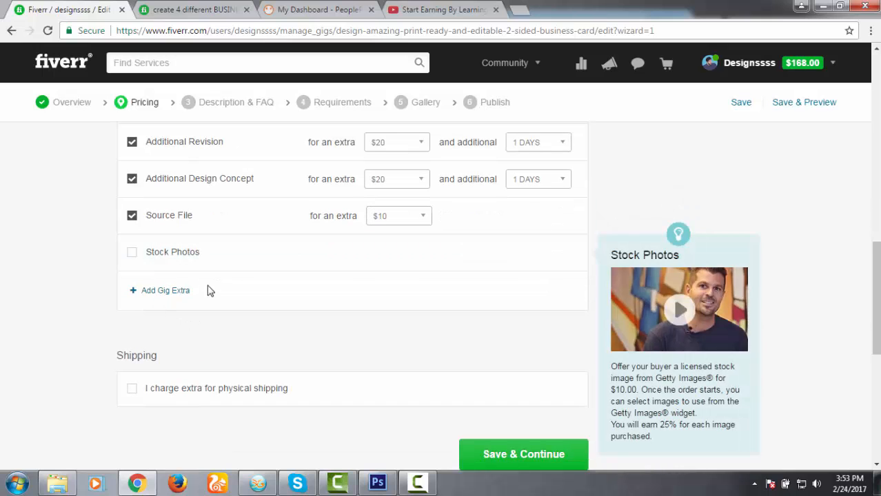
{"action": "left_click", "coordinate": [164, 292]}
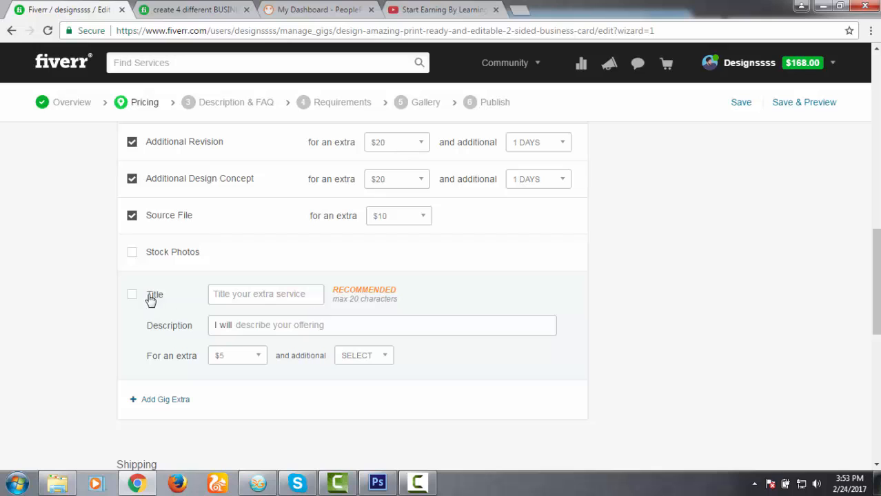
{"action": "left_click", "coordinate": [241, 293]}
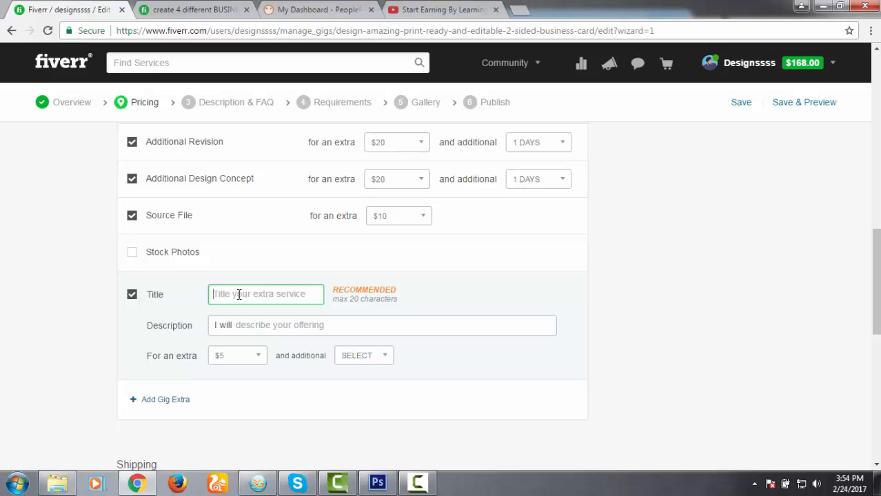
{"action": "type", "text": "Logo design"}
{"action": "left_click", "coordinate": [263, 329]}
{"action": "type", "text": "d"}
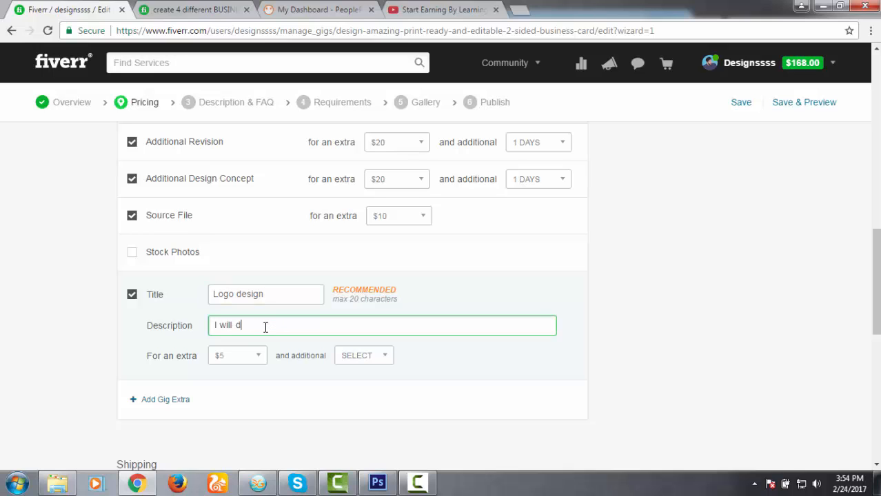
{"action": "type", "text": "o your logo for your business card"}
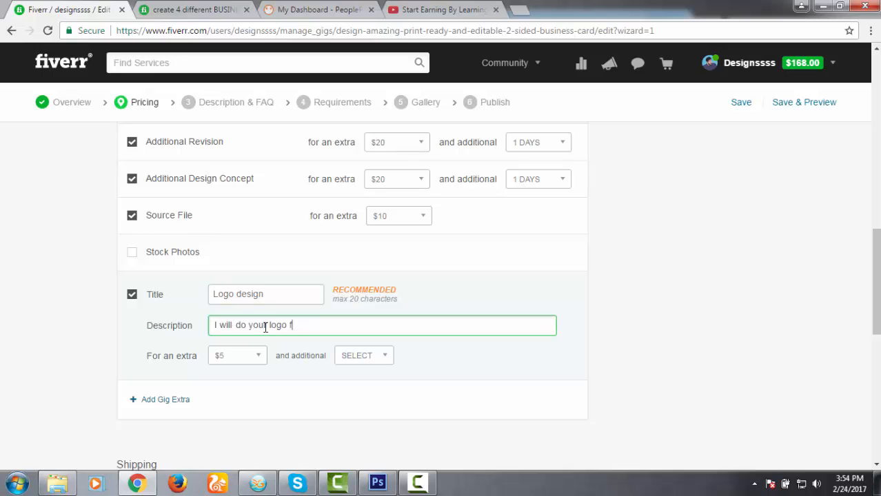
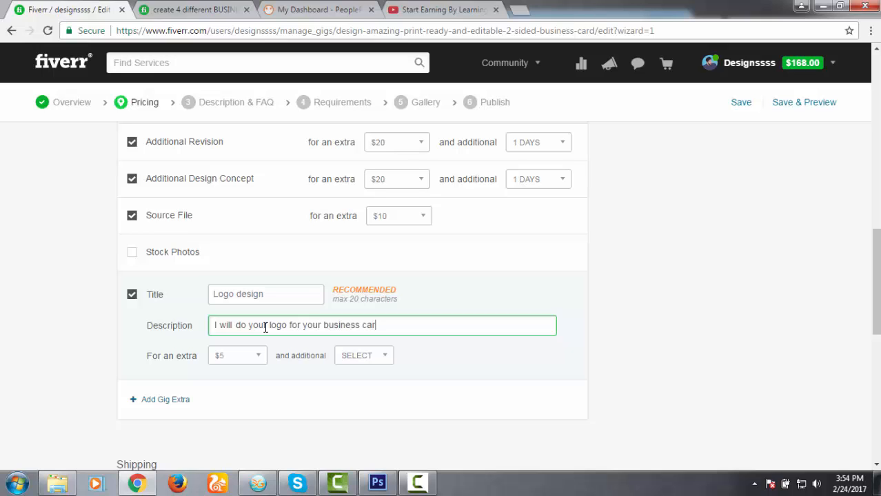
Set the Logo design extra's price to $10 and its additional delivery time to 1 day.
{"action": "left_click", "coordinate": [255, 361]}
{"action": "scroll", "coordinate": [279, 345], "scroll_direction": "down", "scroll_amount": 1}
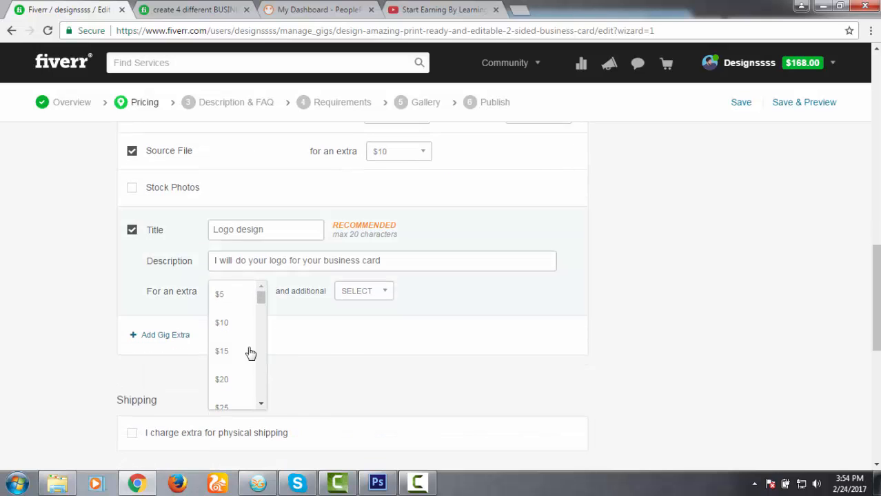
{"action": "left_click", "coordinate": [237, 331]}
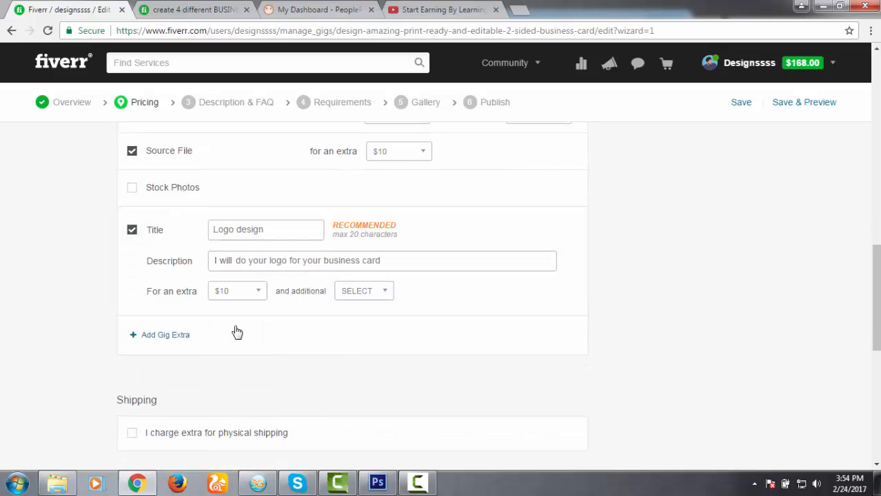
{"action": "left_click", "coordinate": [379, 293]}
{"action": "left_click", "coordinate": [366, 332]}
{"action": "left_click", "coordinate": [385, 291]}
{"action": "left_click", "coordinate": [354, 350]}
Add another custom gig extra titled "t shirt design" with the description "do your t shirt design".
{"action": "scroll", "coordinate": [191, 344], "scroll_direction": "down", "scroll_amount": 1}
{"action": "left_click", "coordinate": [167, 272]}
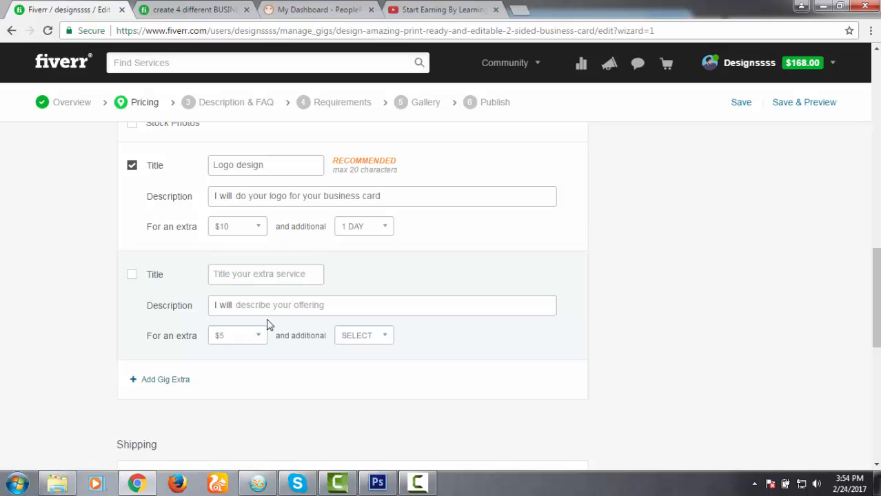
{"action": "left_click", "coordinate": [131, 274]}
{"action": "left_click", "coordinate": [264, 279]}
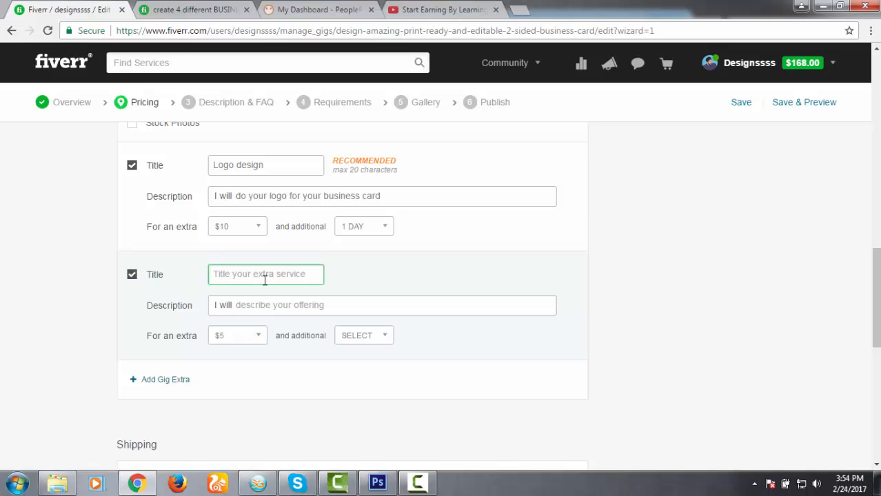
{"action": "type", "text": "t shirt design"}
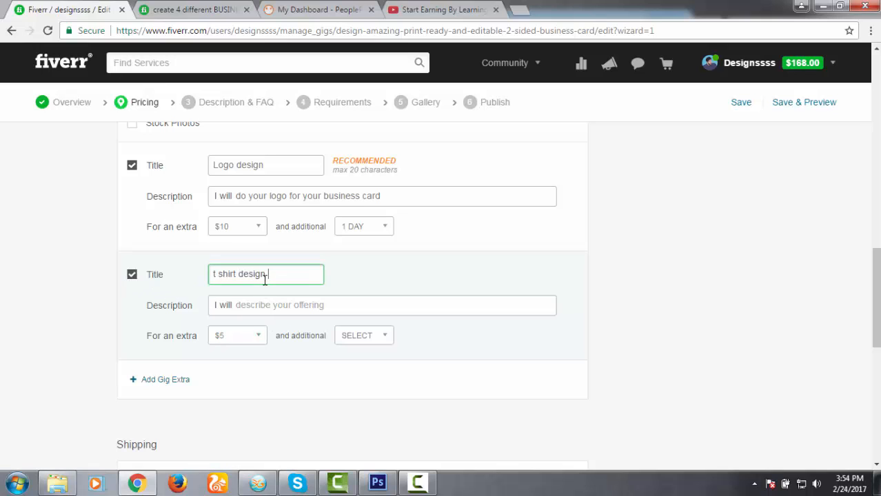
{"action": "left_click", "coordinate": [280, 304]}
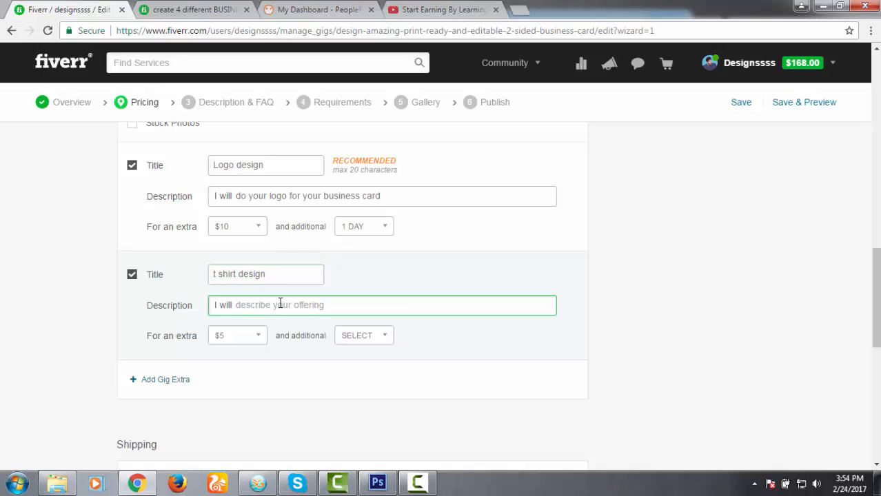
{"action": "type", "text": "do your t shirt"}
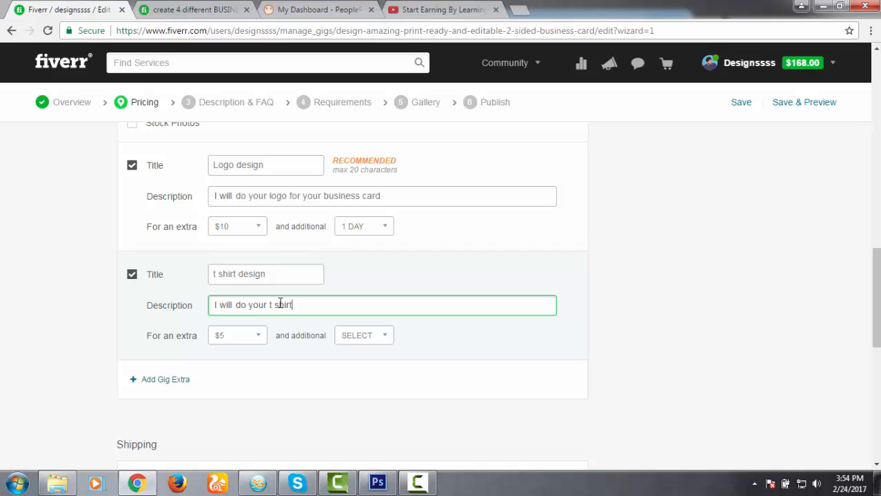
{"action": "type", "text": " design"}
Set the t shirt design extra's price to $20 and its additional delivery time to 1 day.
{"action": "left_click", "coordinate": [251, 345]}
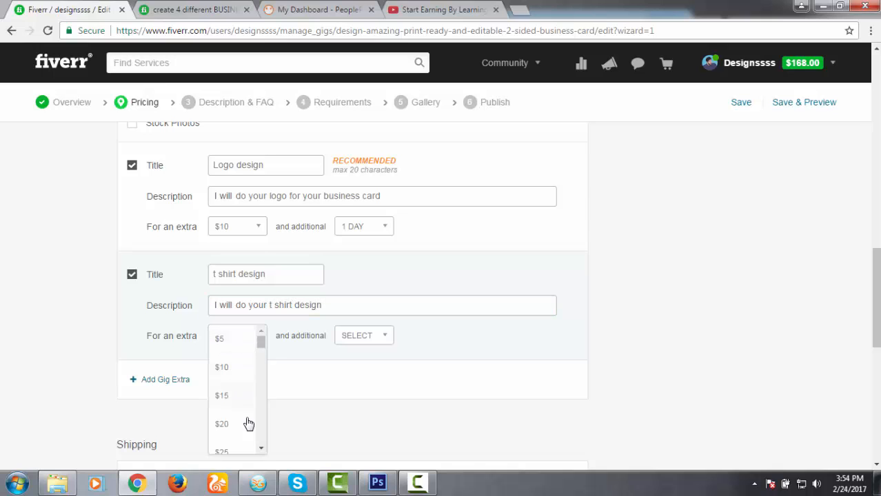
{"action": "left_click", "coordinate": [246, 422]}
{"action": "left_click", "coordinate": [384, 342]}
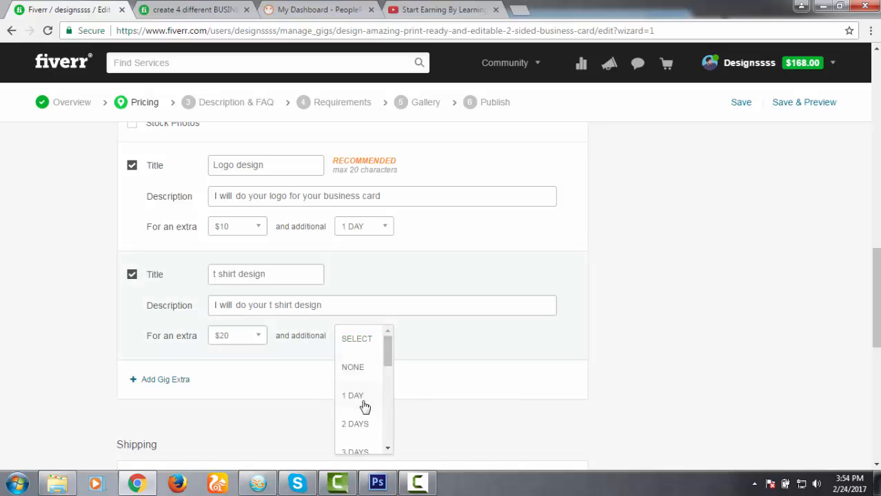
{"action": "left_click", "coordinate": [362, 398]}
Review the gig extras entered so far, including the delivery, revision and custom extras.
{"action": "scroll", "coordinate": [216, 385], "scroll_direction": "down", "scroll_amount": 2}
{"action": "scroll", "coordinate": [216, 387], "scroll_direction": "up", "scroll_amount": 1}
{"action": "scroll", "coordinate": [196, 376], "scroll_direction": "up", "scroll_amount": 2}
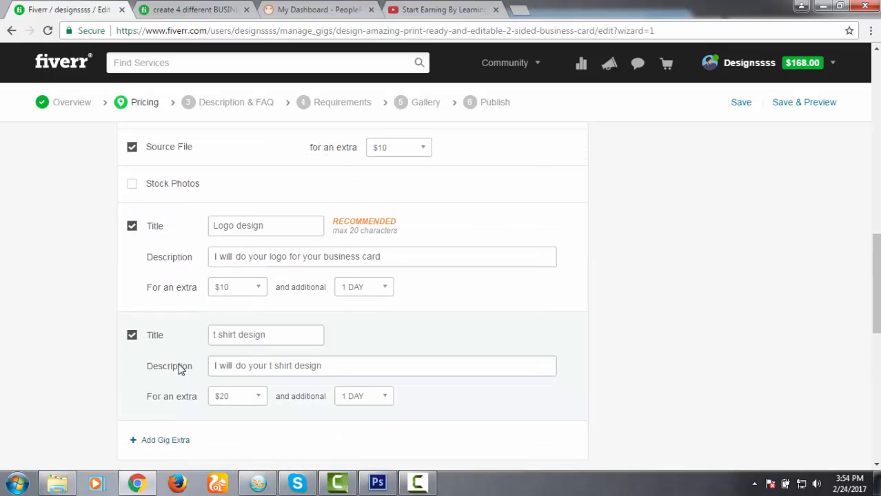
{"action": "scroll", "coordinate": [172, 275], "scroll_direction": "down", "scroll_amount": 4}
{"action": "scroll", "coordinate": [244, 358], "scroll_direction": "up", "scroll_amount": 2}
{"action": "scroll", "coordinate": [260, 377], "scroll_direction": "up", "scroll_amount": 4}
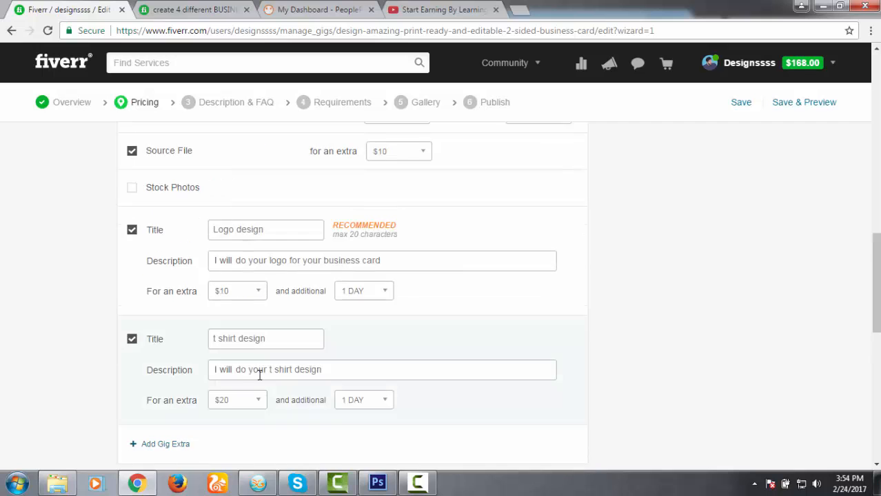
{"action": "scroll", "coordinate": [255, 382], "scroll_direction": "down", "scroll_amount": 4}
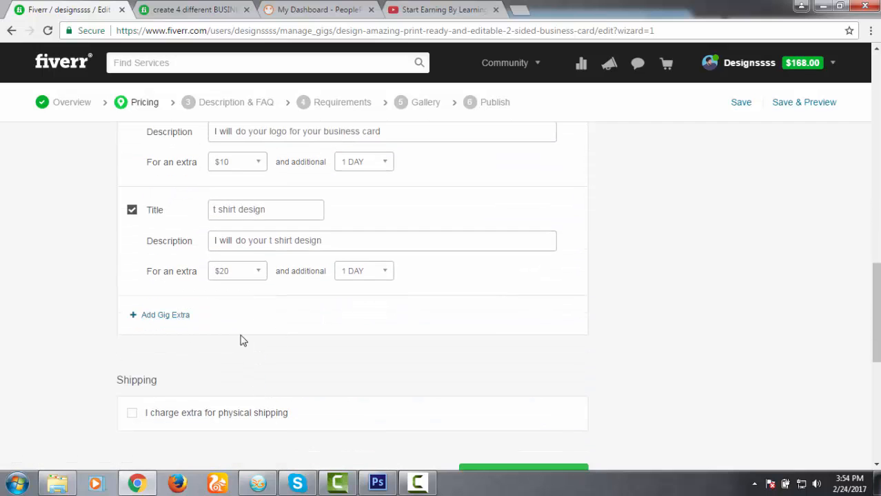
{"action": "scroll", "coordinate": [216, 351], "scroll_direction": "up", "scroll_amount": 7}
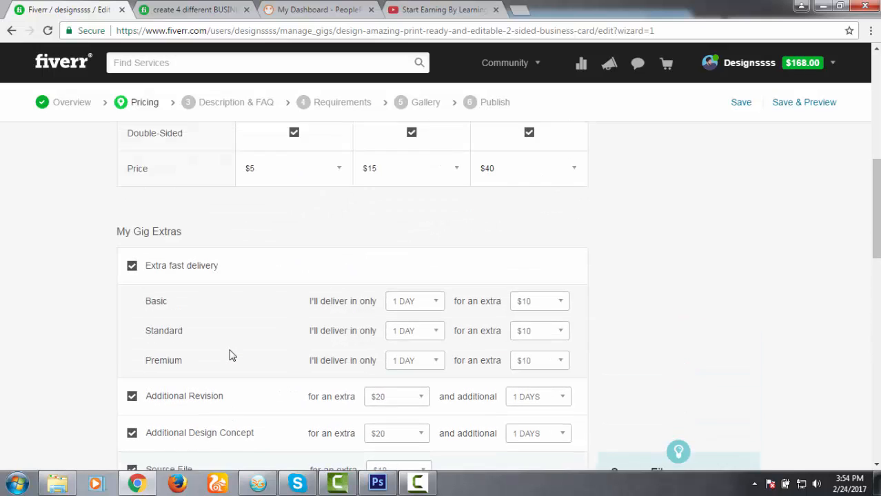
Add a third custom gig extra titled "vector file" with the description "give you editable vector file".
{"action": "scroll", "coordinate": [230, 356], "scroll_direction": "down", "scroll_amount": 5}
{"action": "scroll", "coordinate": [230, 356], "scroll_direction": "down", "scroll_amount": 3}
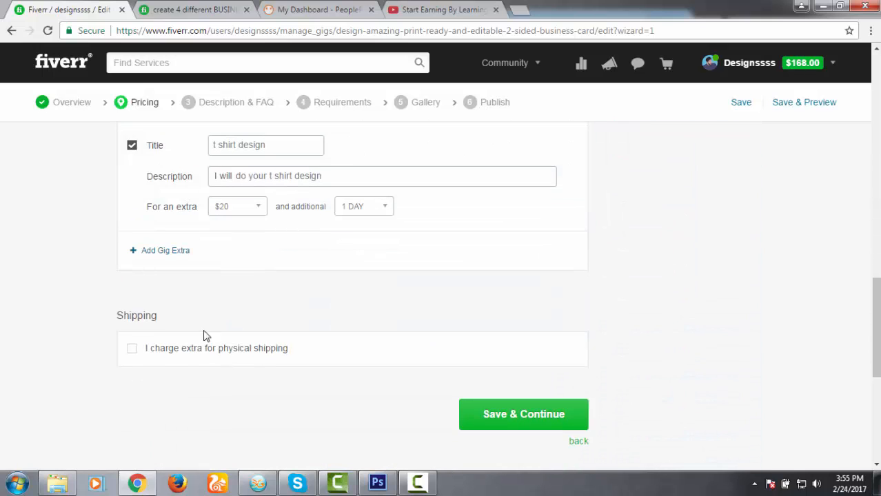
{"action": "left_click", "coordinate": [173, 252]}
{"action": "left_click", "coordinate": [239, 264]}
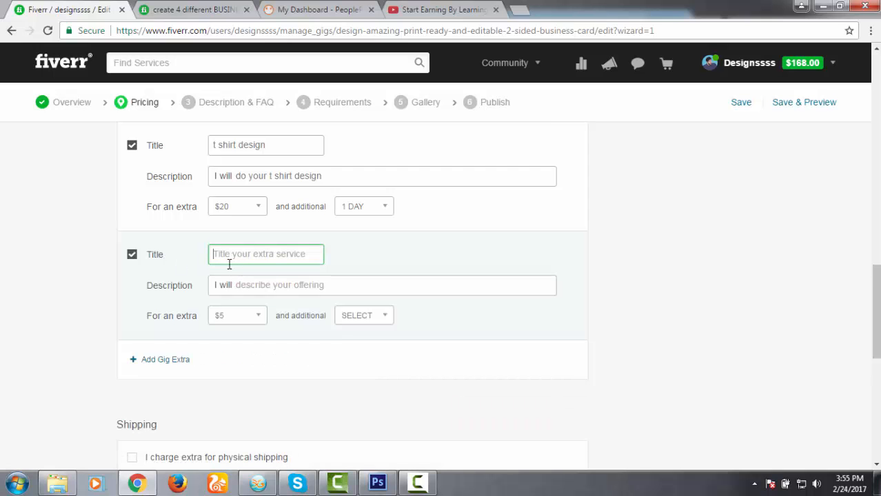
{"action": "type", "text": "ve"}
{"action": "type", "text": "ctpr"}
{"action": "key", "text": "BackSpace"}
{"action": "key", "text": "BackSpace"}
{"action": "key", "text": "BackSpace"}
{"action": "left_click", "coordinate": [256, 289]}
{"action": "type", "text": "gi"}
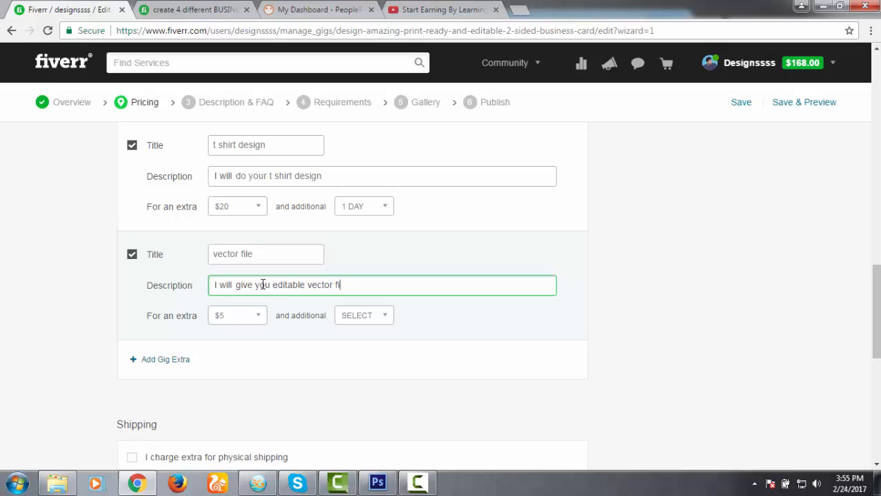
Set the vector file extra's price to $20 and its additional delivery time to none.
{"action": "left_click", "coordinate": [243, 318]}
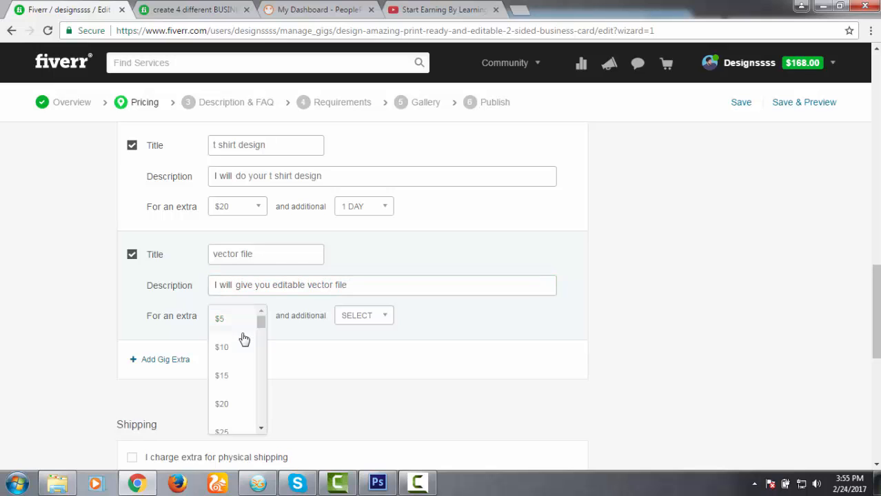
{"action": "left_click", "coordinate": [232, 407]}
{"action": "left_click", "coordinate": [366, 317]}
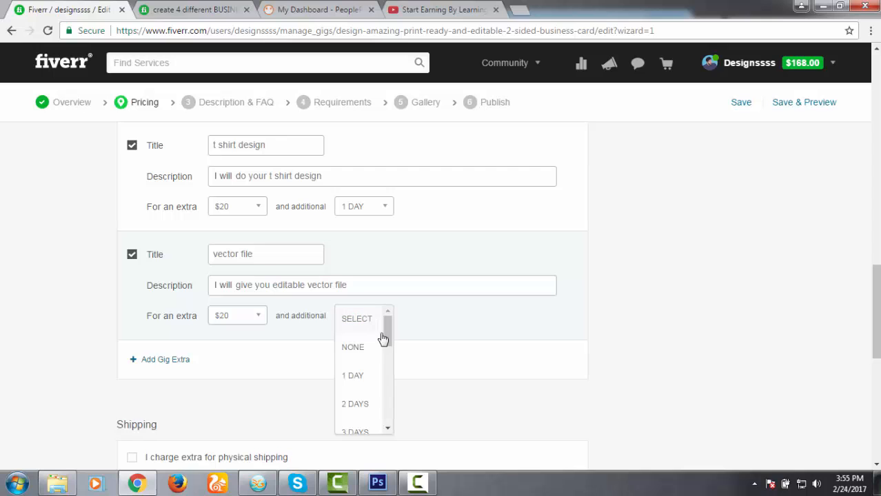
{"action": "left_click", "coordinate": [362, 350]}
{"action": "left_click", "coordinate": [381, 322]}
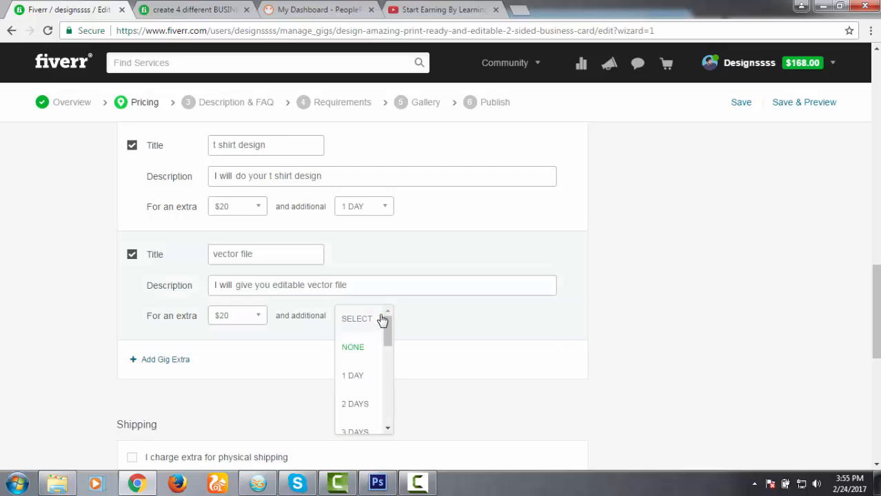
{"action": "left_click", "coordinate": [356, 352]}
Save the pricing details without extra shipping charges and proceed to the empty gig description for editing.
{"action": "scroll", "coordinate": [226, 395], "scroll_direction": "down", "scroll_amount": 1}
{"action": "scroll", "coordinate": [222, 388], "scroll_direction": "down", "scroll_amount": 2}
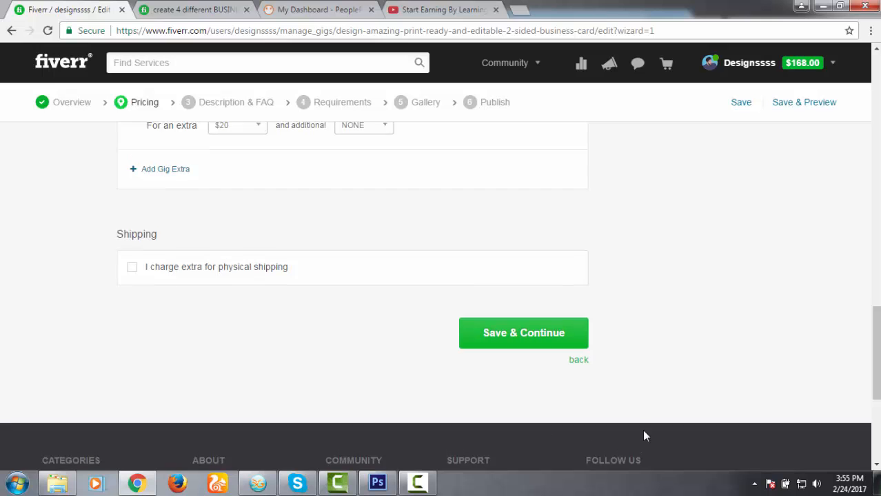
{"action": "scroll", "coordinate": [643, 434], "scroll_direction": "up", "scroll_amount": 1}
{"action": "left_click", "coordinate": [541, 401]}
{"action": "scroll", "coordinate": [311, 354], "scroll_direction": "up", "scroll_amount": 6}
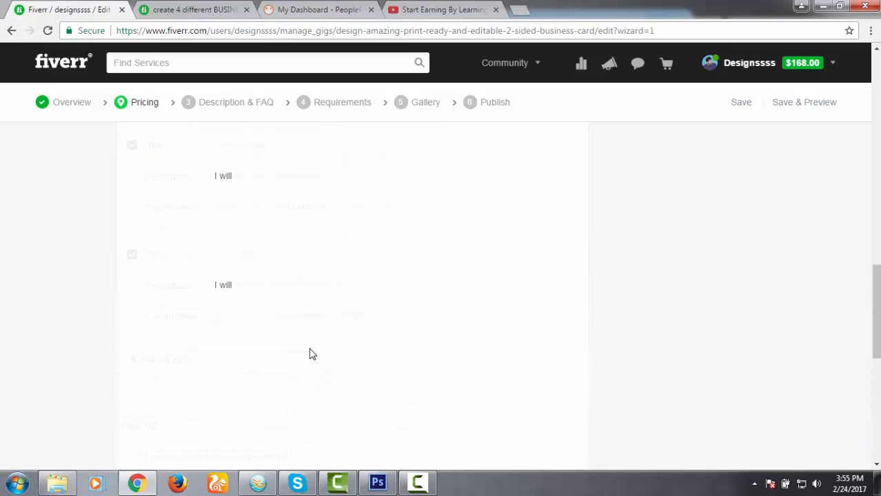
{"action": "scroll", "coordinate": [314, 357], "scroll_direction": "up", "scroll_amount": 2}
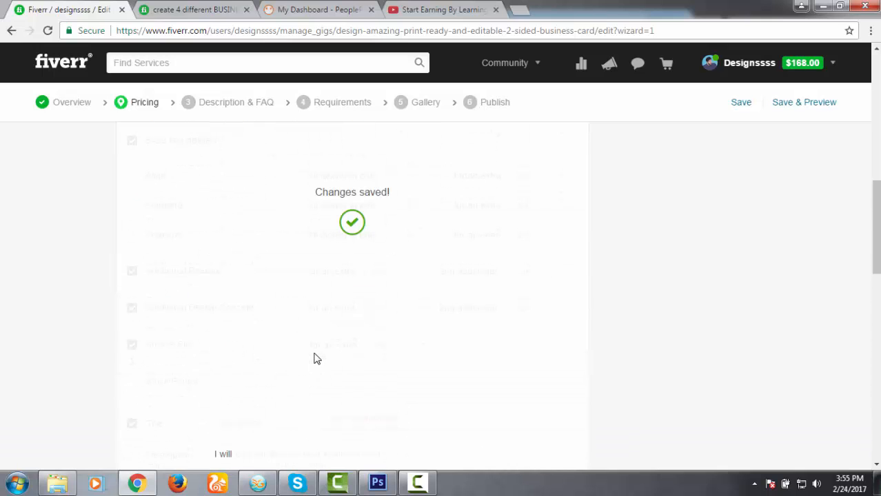
{"action": "scroll", "coordinate": [314, 358], "scroll_direction": "up", "scroll_amount": 3}
{"action": "left_click", "coordinate": [235, 281]}
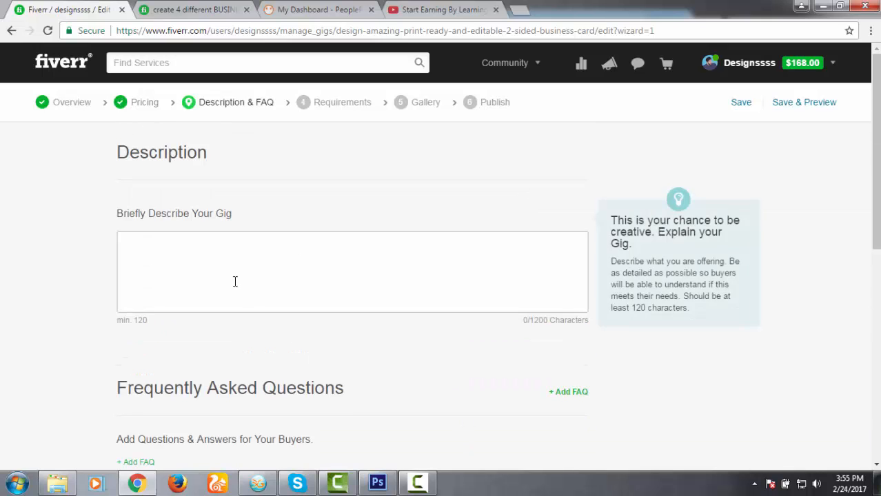
{"action": "scroll", "coordinate": [275, 317], "scroll_direction": "down", "scroll_amount": 1}
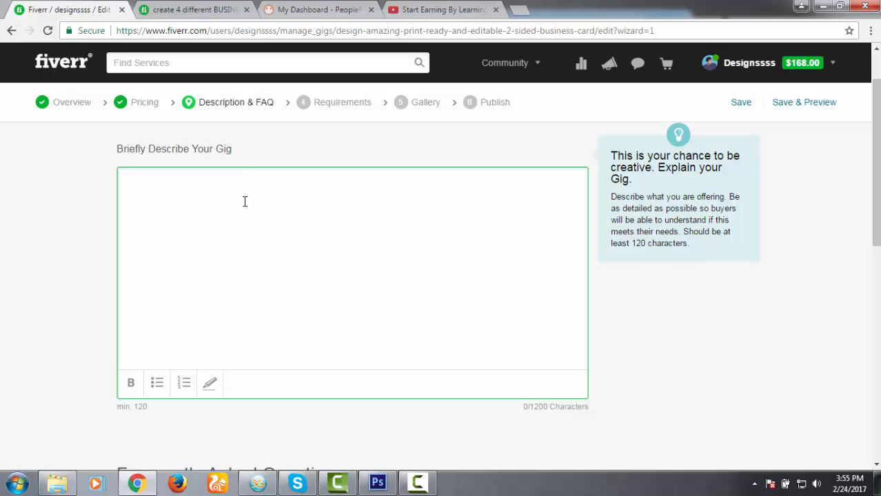
Switch to the open business card gig and examine its packages and About This Gig text for reference.
{"action": "left_click", "coordinate": [178, 14]}
{"action": "scroll", "coordinate": [551, 272], "scroll_direction": "down", "scroll_amount": 2}
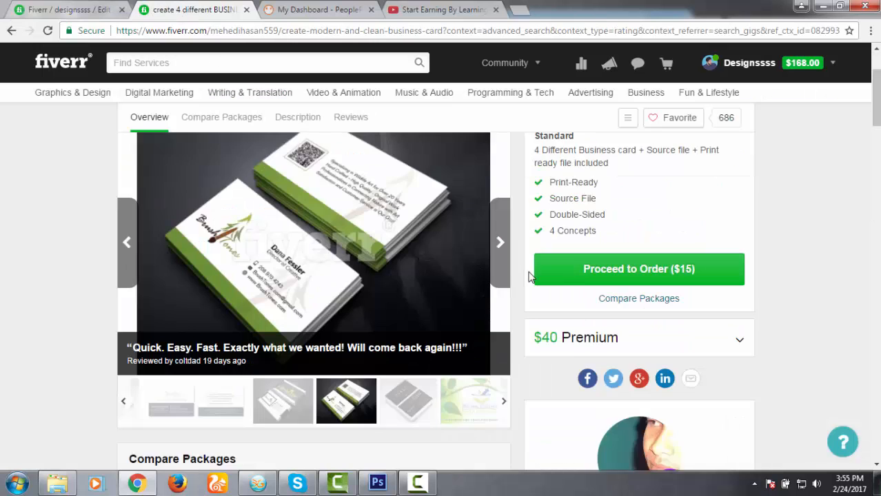
{"action": "scroll", "coordinate": [530, 275], "scroll_direction": "down", "scroll_amount": 2}
{"action": "scroll", "coordinate": [533, 314], "scroll_direction": "up", "scroll_amount": 4}
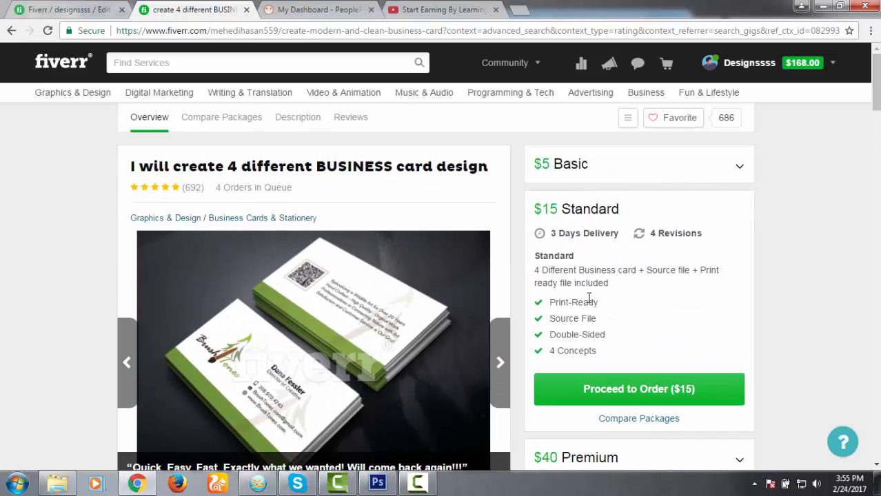
{"action": "scroll", "coordinate": [579, 306], "scroll_direction": "down", "scroll_amount": 10}
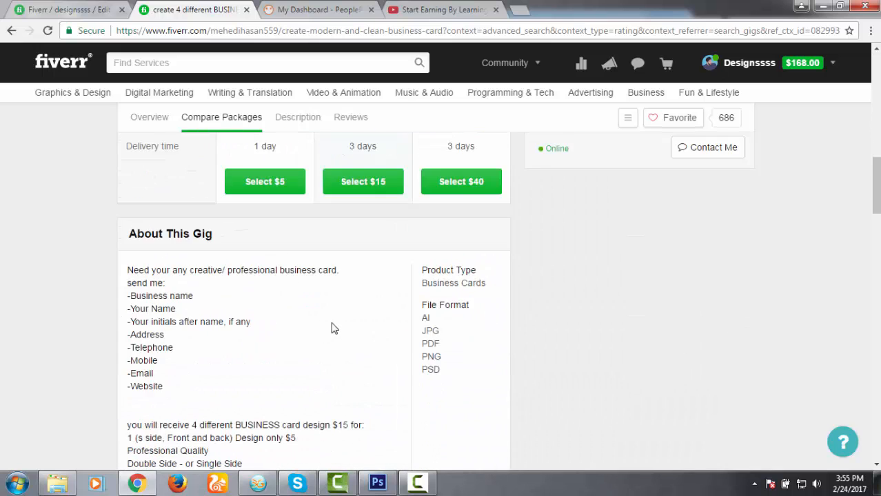
Review the reference gig's title, gallery, package comparison and full description down to the start of its reviews.
{"action": "scroll", "coordinate": [331, 328], "scroll_direction": "down", "scroll_amount": 2}
{"action": "scroll", "coordinate": [227, 296], "scroll_direction": "up", "scroll_amount": 1}
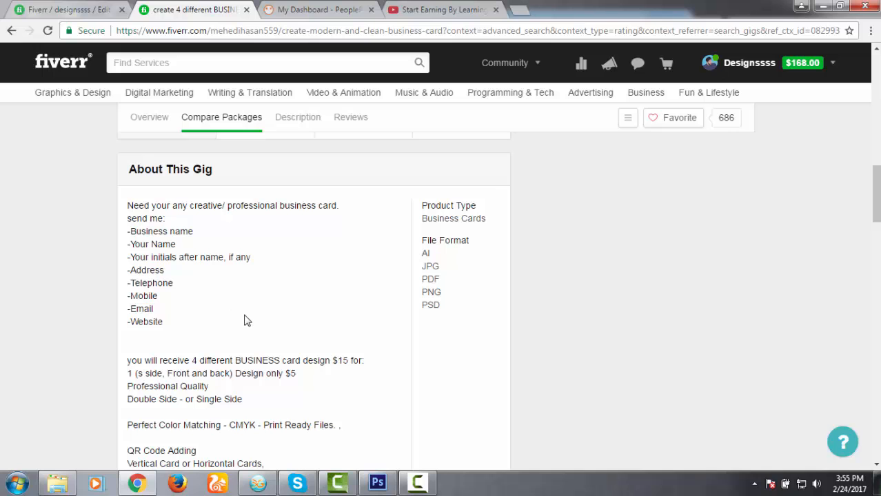
{"action": "scroll", "coordinate": [655, 260], "scroll_direction": "up", "scroll_amount": 5}
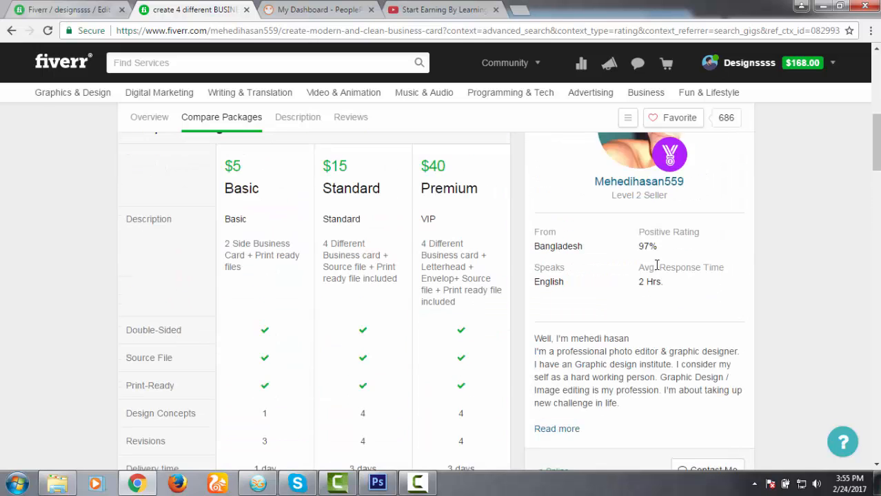
{"action": "scroll", "coordinate": [258, 369], "scroll_direction": "down", "scroll_amount": 8}
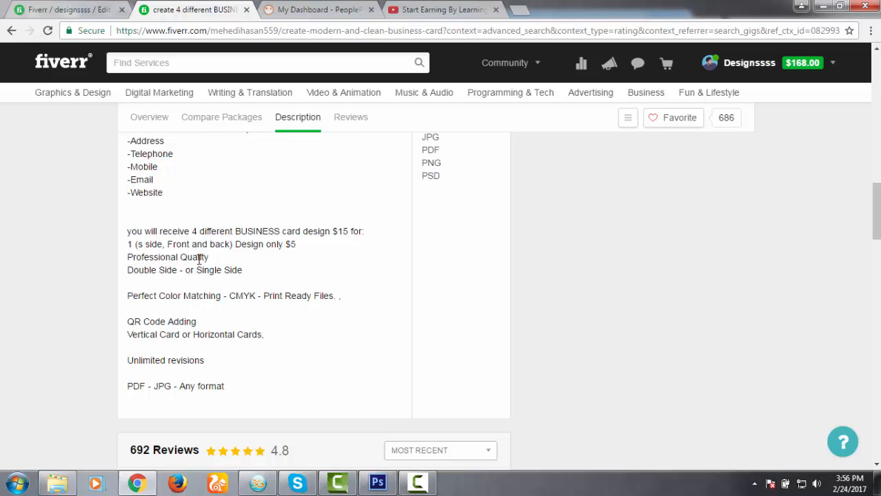
{"action": "scroll", "coordinate": [304, 329], "scroll_direction": "up", "scroll_amount": 15}
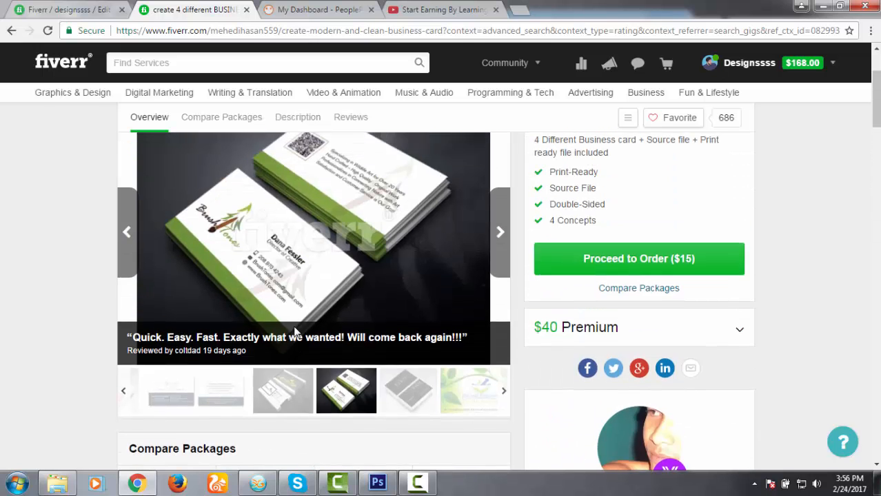
{"action": "scroll", "coordinate": [211, 335], "scroll_direction": "up", "scroll_amount": 2}
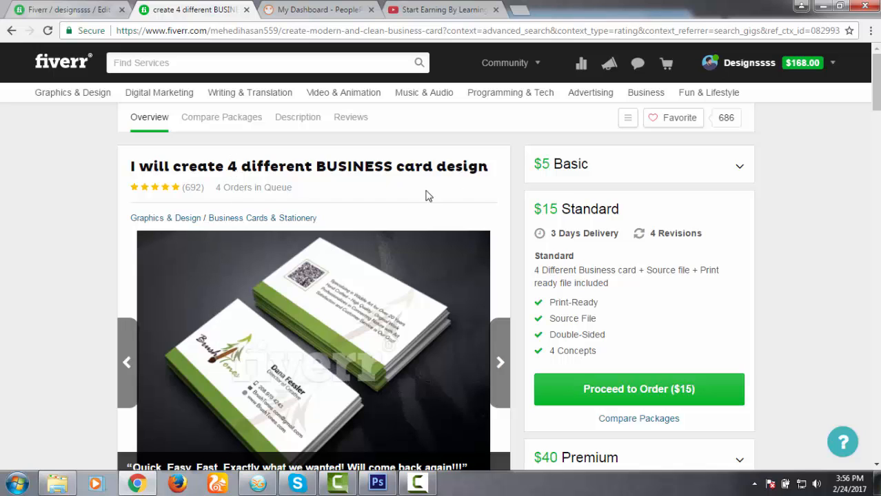
{"action": "scroll", "coordinate": [243, 207], "scroll_direction": "down", "scroll_amount": 6}
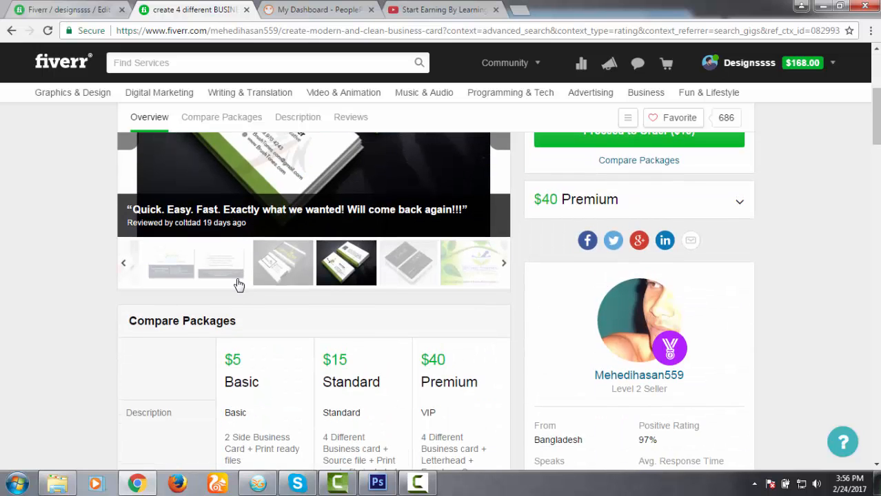
{"action": "scroll", "coordinate": [252, 337], "scroll_direction": "down", "scroll_amount": 3}
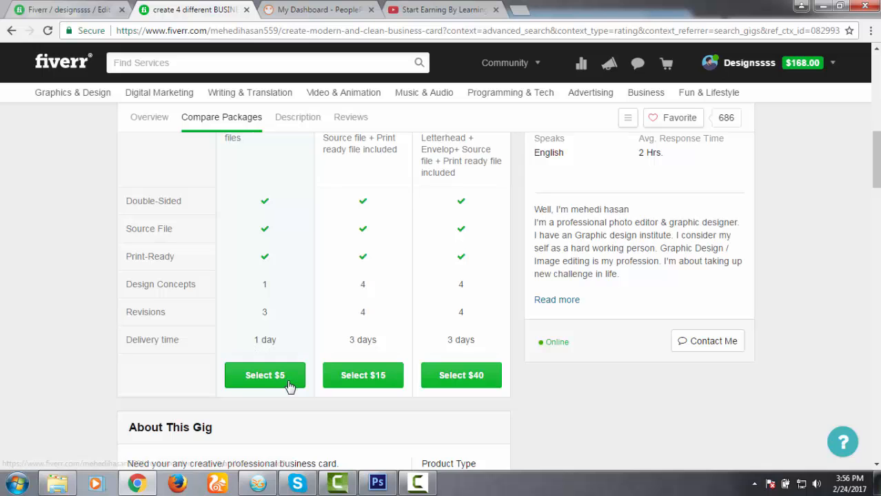
{"action": "scroll", "coordinate": [286, 383], "scroll_direction": "down", "scroll_amount": 2}
{"action": "scroll", "coordinate": [285, 387], "scroll_direction": "up", "scroll_amount": 2}
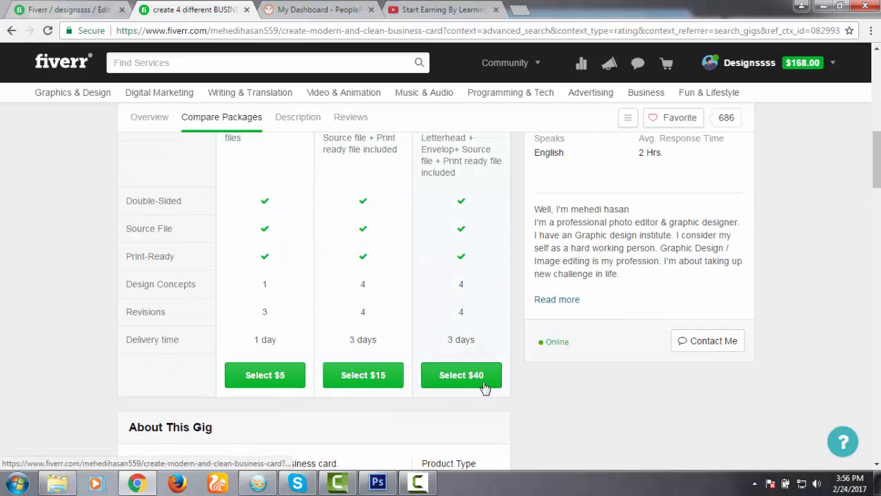
{"action": "scroll", "coordinate": [344, 376], "scroll_direction": "down", "scroll_amount": 5}
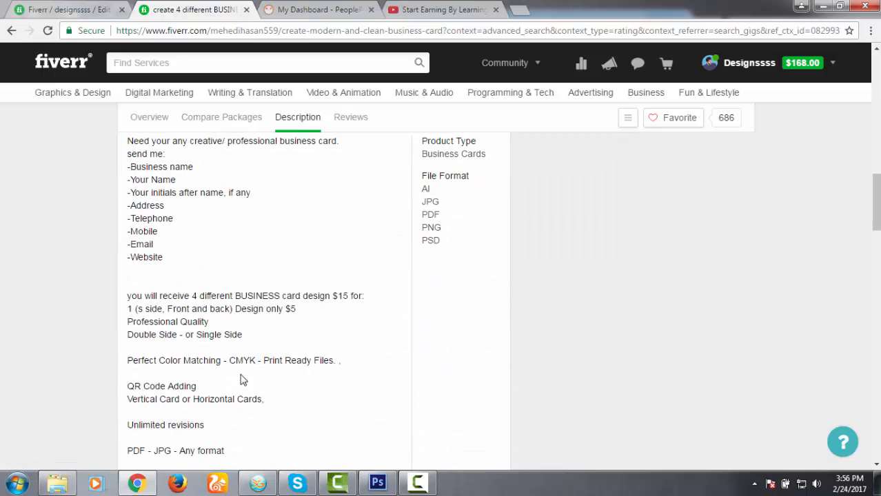
{"action": "scroll", "coordinate": [238, 380], "scroll_direction": "down", "scroll_amount": 2}
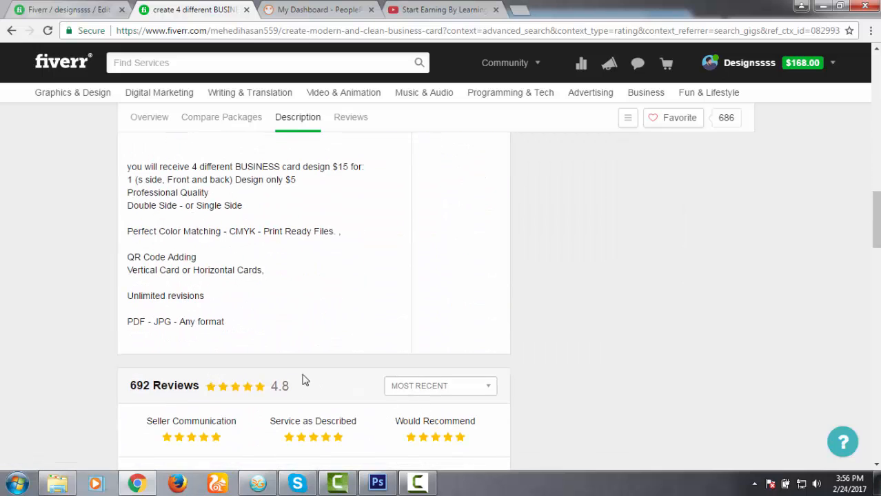
{"action": "scroll", "coordinate": [175, 356], "scroll_direction": "up", "scroll_amount": 2}
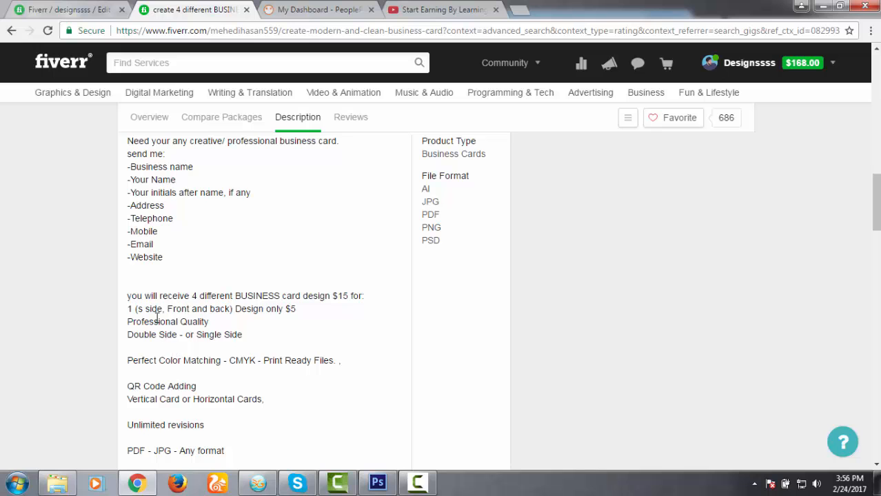
{"action": "scroll", "coordinate": [253, 365], "scroll_direction": "down", "scroll_amount": 1}
{"action": "scroll", "coordinate": [257, 348], "scroll_direction": "up", "scroll_amount": 2}
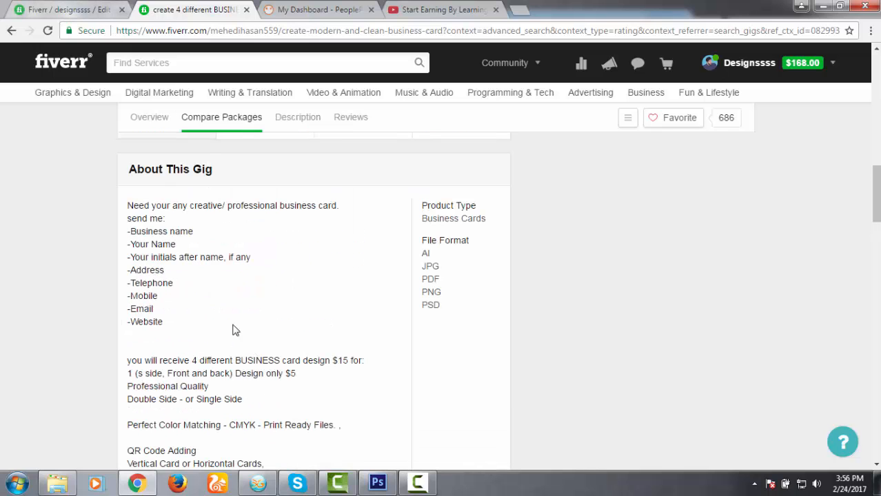
Copy the reference gig's opening description text through "-Website" and return to the description of the gig being edited.
{"action": "left_click_drag", "start_coordinate": [177, 329], "coordinate": [124, 210]}
{"action": "right_click", "coordinate": [156, 218]}
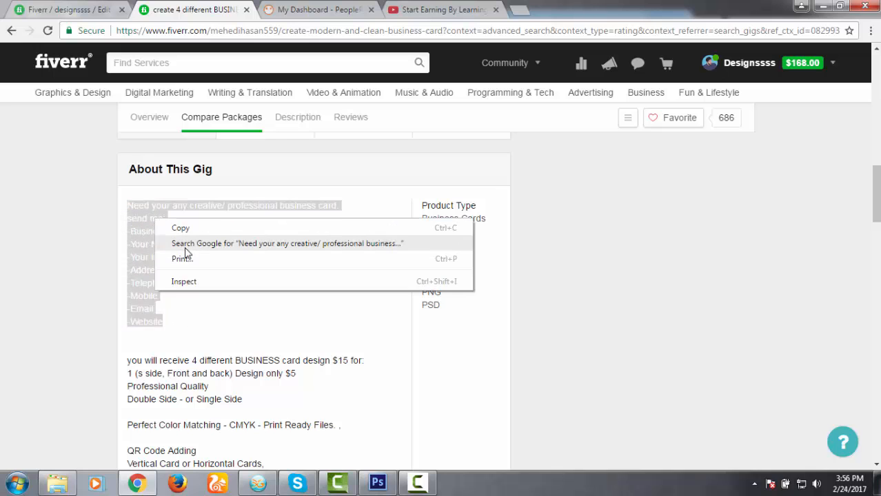
{"action": "left_click", "coordinate": [181, 233]}
{"action": "left_click", "coordinate": [76, 10]}
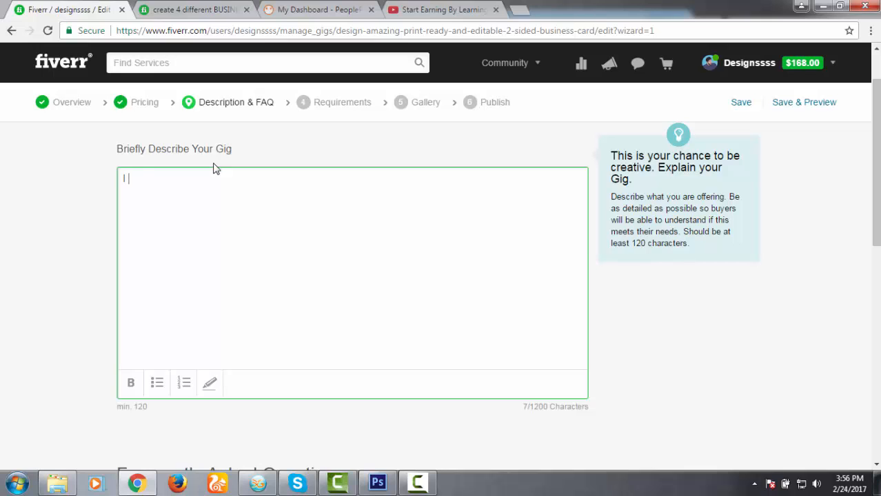
Write the description's first line, "I will do your every business card design creative and awesome.", with "design" spelled correctly.
{"action": "type", "text": "do your every business c"}
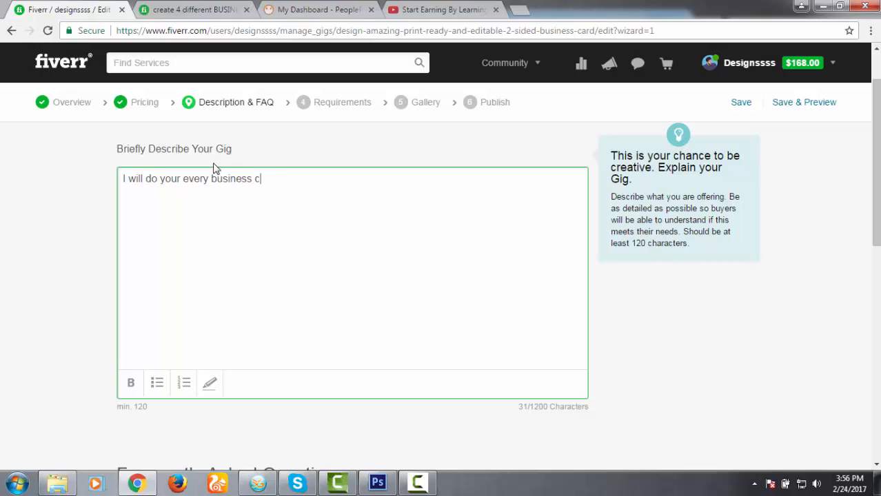
{"action": "type", "text": "esgin"}
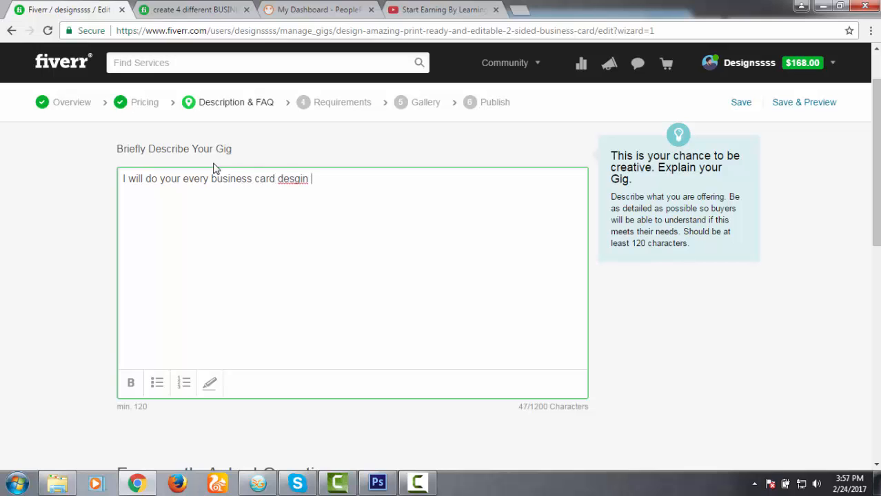
{"action": "right_click", "coordinate": [282, 181]}
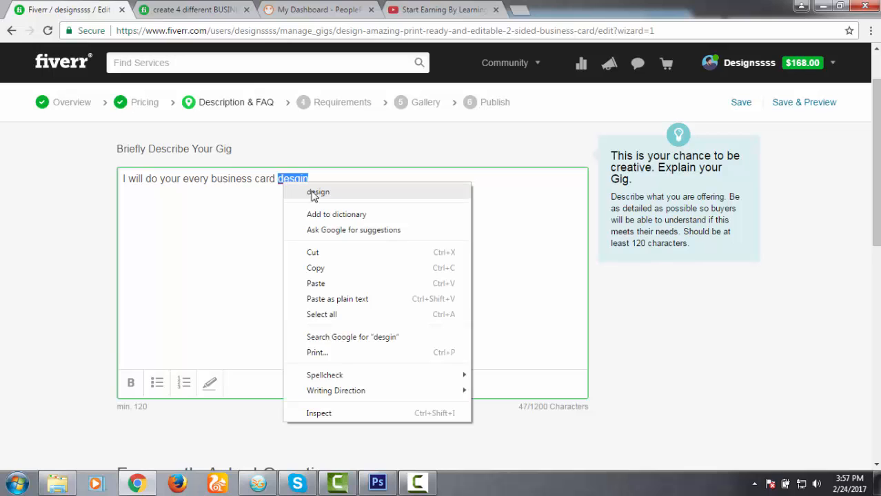
{"action": "left_click", "coordinate": [330, 191]}
{"action": "type", "text": "creat"}
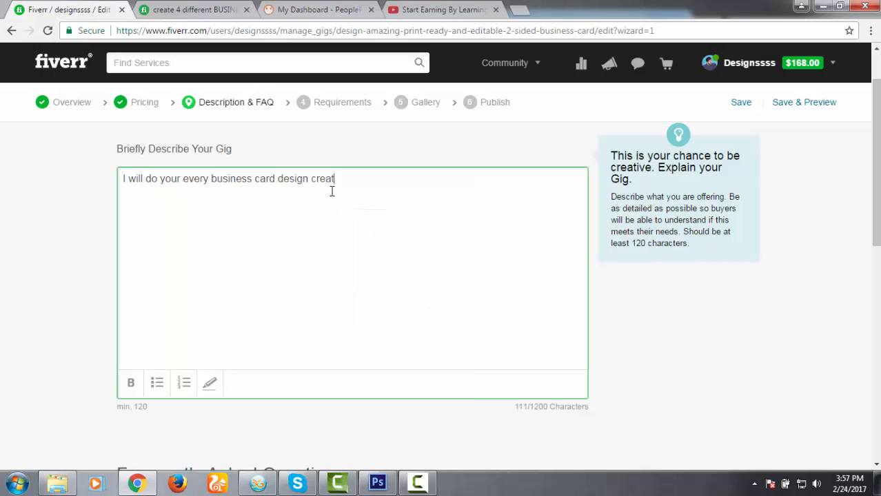
{"action": "type", "text": "vie"}
{"action": "key", "text": "BackSpace"}
{"action": "key", "text": "BackSpace"}
{"action": "key", "text": "BackSpace"}
{"action": "type", "text": "ive "}
{"action": "type", "text": "and awesome"}
Add a second description line reading "and 100% response and satisfy.".
{"action": "type", "text": "and "}
{"action": "type", "text": "1"}
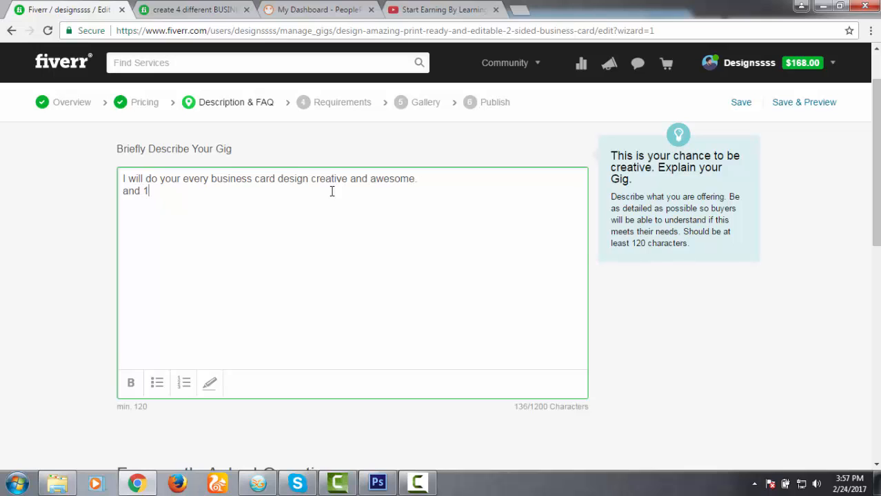
{"action": "type", "text": "00"}
{"action": "type", "text": "% re"}
{"action": "type", "text": "pons"}
{"action": "key", "text": "BackSpace"}
{"action": "type", "text": "nse and"}
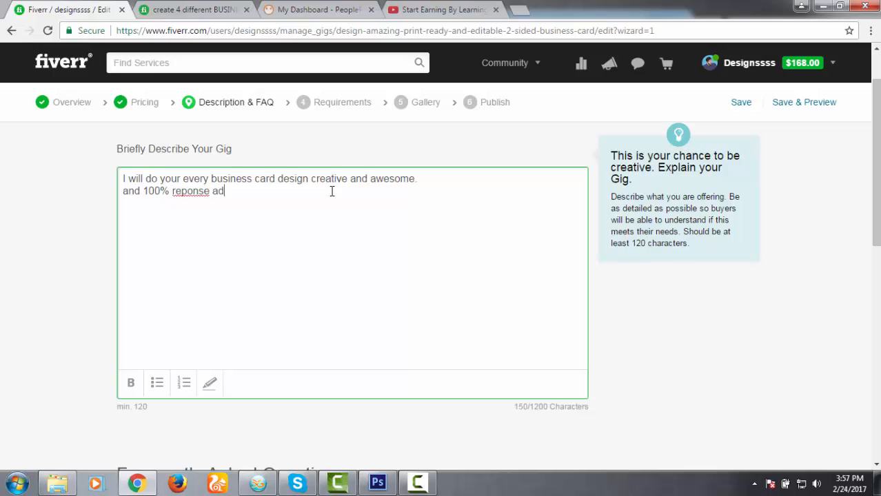
{"action": "key", "text": "BackSpace"}
{"action": "type", "text": "nd sativ"}
{"action": "type", "text": "y"}
{"action": "left_click", "coordinate": [182, 193]}
{"action": "type", "text": "s"}
{"action": "left_click", "coordinate": [289, 195]}
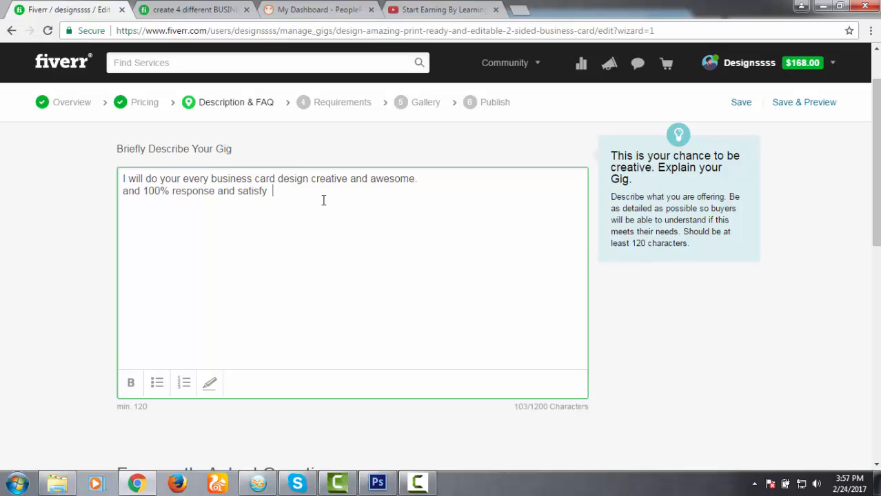
{"action": "key", "text": "BackSpace"}
{"action": "type", "text": "."}
Begin a third description line with "I will do your design with maximum creative concept".
{"action": "key", "text": "Return"}
{"action": "type", "text": "I will"}
{"action": "key", "text": "BackSpace"}
{"action": "type", "text": "l do you"}
{"action": "key", "text": "BackSpace"}
{"action": "key", "text": "BackSpace"}
{"action": "key", "text": "BackSpace"}
{"action": "type", "text": "our d"}
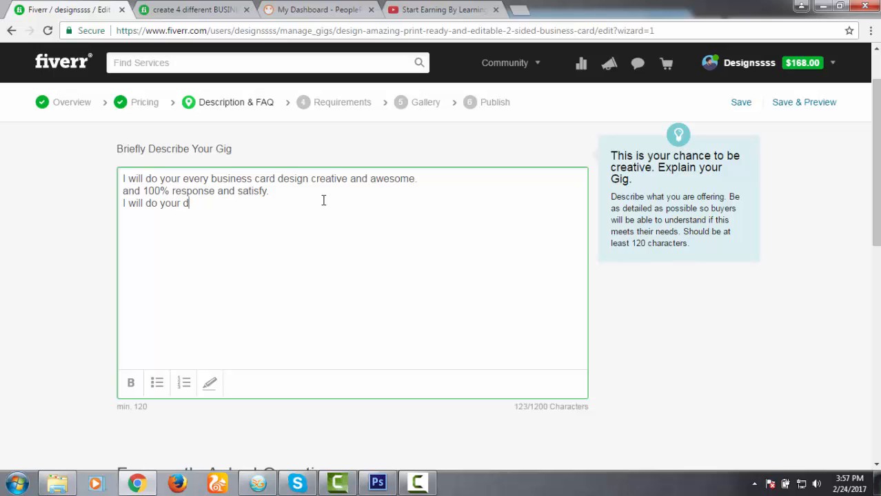
{"action": "type", "text": "esign with maximum"}
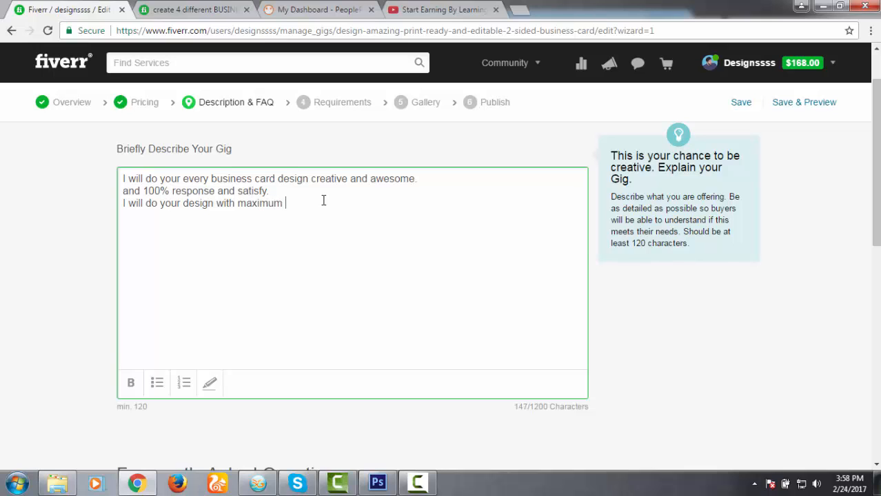
{"action": "type", "text": " cretive"}
{"action": "key", "text": "BackSpace"}
{"action": "key", "text": "BackSpace"}
{"action": "key", "text": "BackSpace"}
{"action": "key", "text": "BackSpace"}
{"action": "key", "text": "BackSpace"}
{"action": "type", "text": "ative concept"}
Finish the third line with "to make your design professional.".
{"action": "type", "text": "to make "}
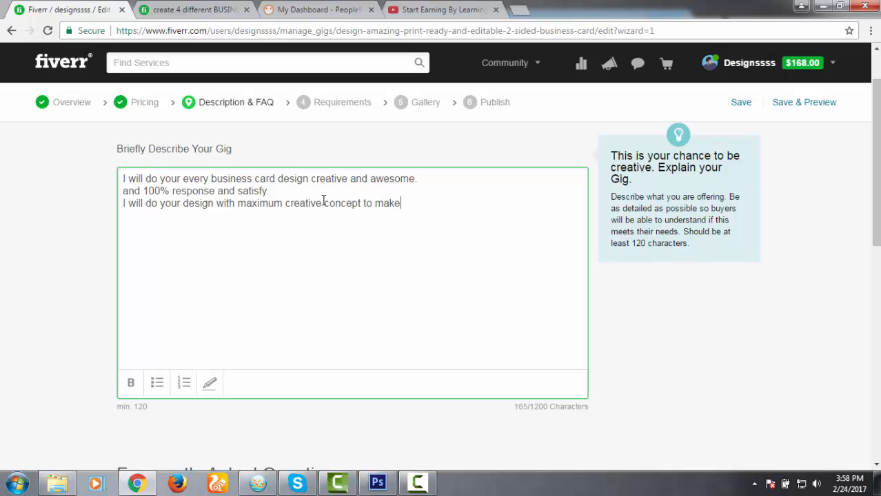
{"action": "type", "text": "your design "}
{"action": "type", "text": "prfes"}
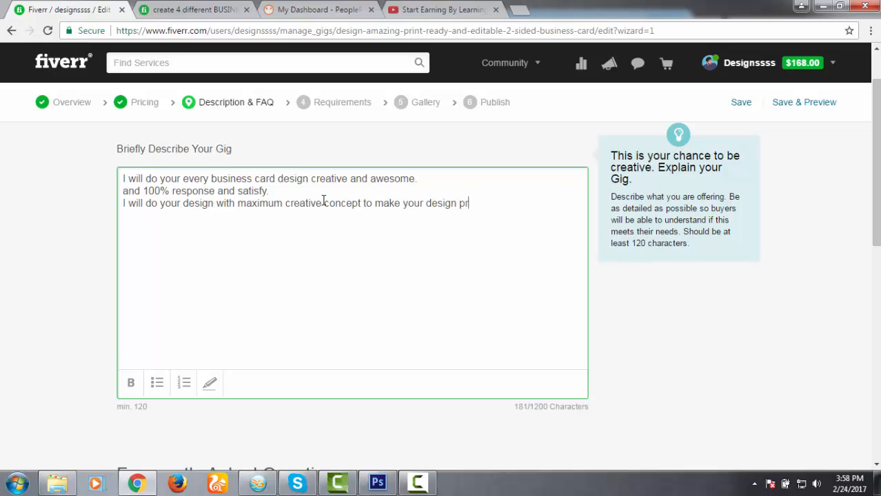
{"action": "key", "text": "BackSpace"}
{"action": "key", "text": "BackSpace"}
{"action": "key", "text": "BackSpace"}
{"action": "type", "text": "ofessional."}
Add a fourth description line reading "if you need logo t shirt and another service you can add gig extra.".
{"action": "type", "text": "if yoiu n"}
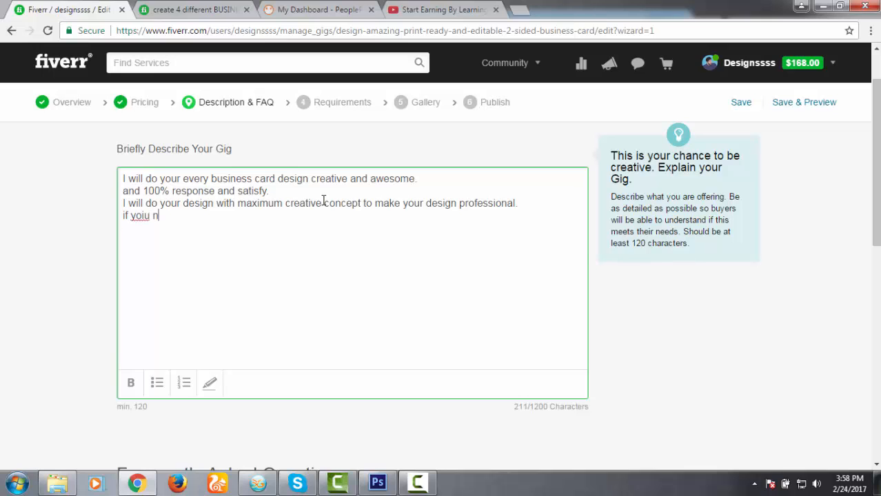
{"action": "key", "text": "BackSpace"}
{"action": "key", "text": "BackSpace"}
{"action": "key", "text": "BackSpace"}
{"action": "key", "text": "BackSpace"}
{"action": "type", "text": "u need logo "}
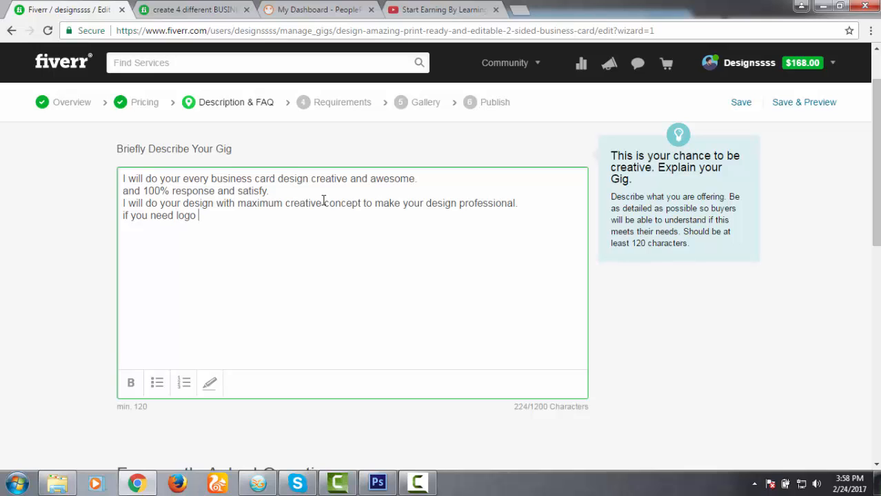
{"action": "type", "text": "t shirt and ant"}
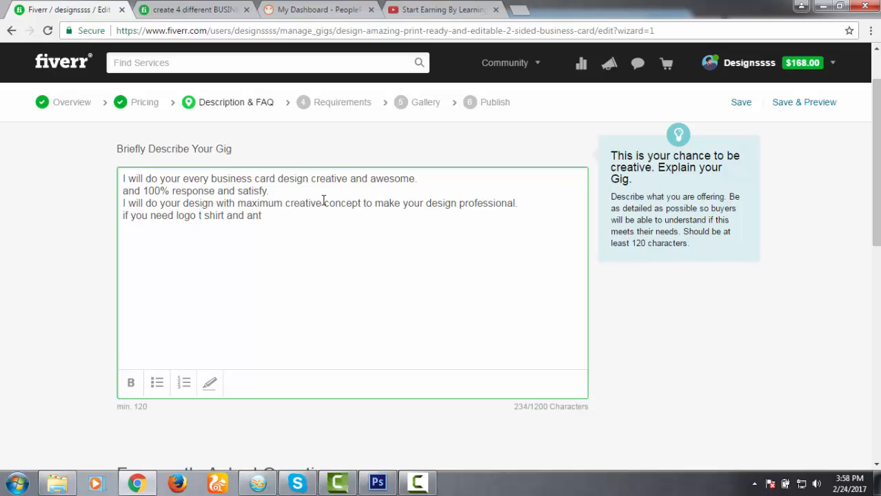
{"action": "key", "text": "BackSpace"}
{"action": "type", "text": "other service you can add "}
{"action": "type", "text": "e"}
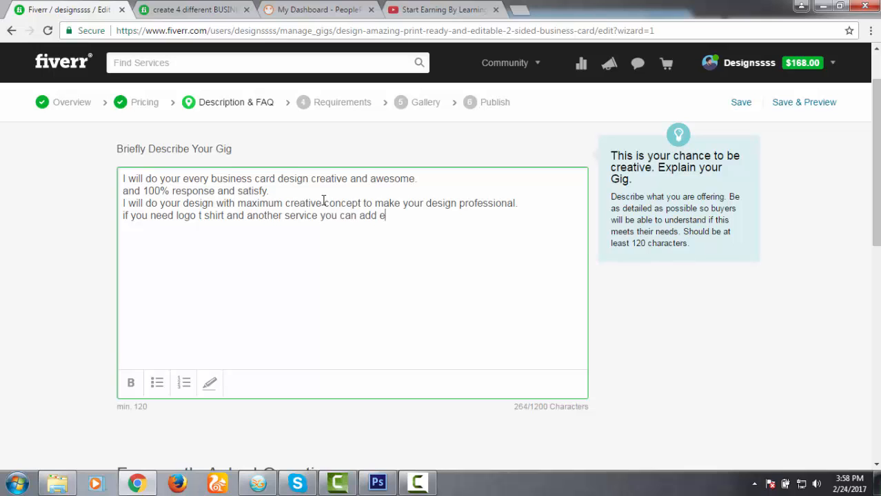
{"action": "type", "text": "ig "}
{"action": "type", "text": "xtra"}
{"action": "key", "text": "BackSpace"}
{"action": "key", "text": "BackSpace"}
{"action": "type", "text": "ra"}
Make the description's first line bold and highlight it.
{"action": "scroll", "coordinate": [196, 273], "scroll_direction": "up", "scroll_amount": 1}
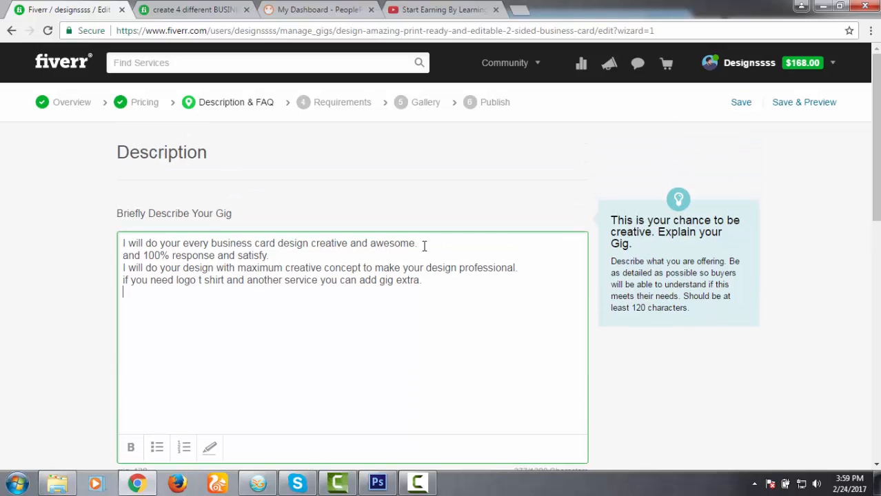
{"action": "left_click_drag", "start_coordinate": [424, 246], "coordinate": [81, 210]}
{"action": "left_click", "coordinate": [133, 447]}
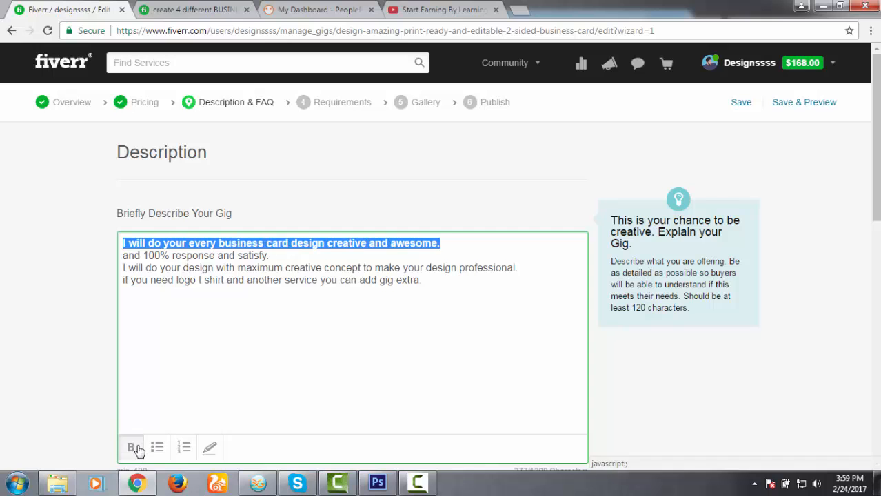
{"action": "left_click", "coordinate": [249, 362]}
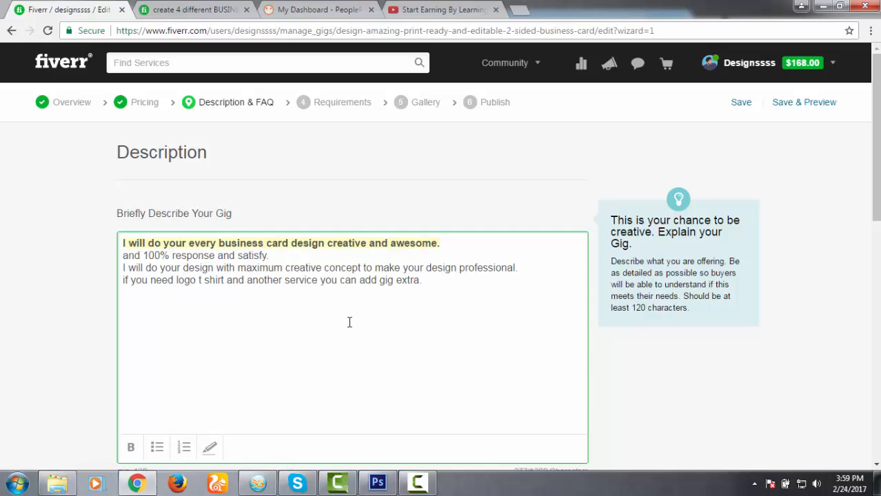
{"action": "scroll", "coordinate": [231, 359], "scroll_direction": "down", "scroll_amount": 1}
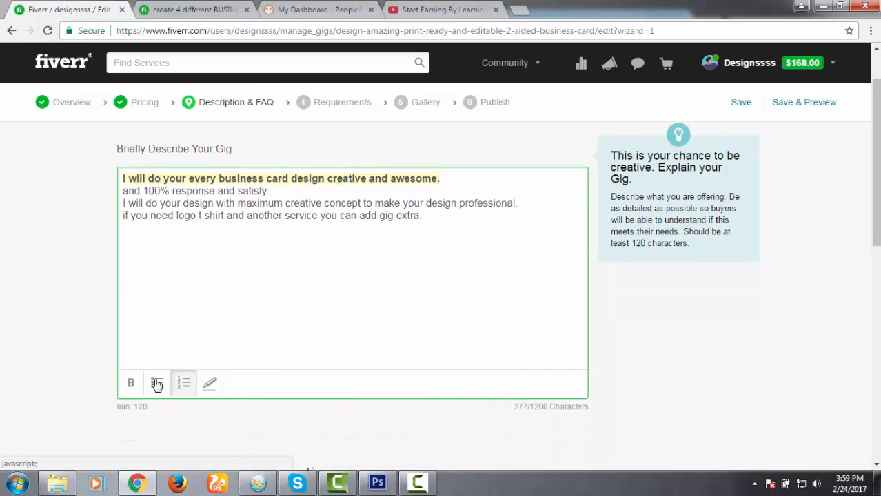
{"action": "scroll", "coordinate": [242, 360], "scroll_direction": "down", "scroll_amount": 1}
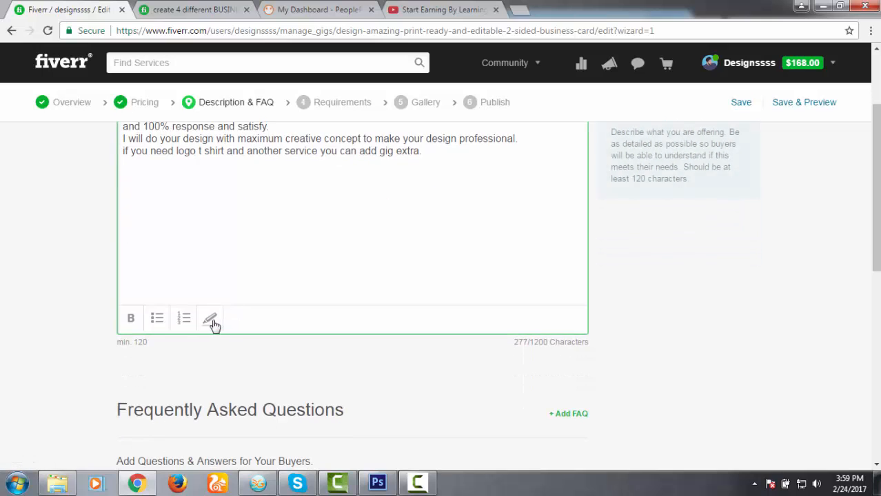
{"action": "scroll", "coordinate": [215, 323], "scroll_direction": "up", "scroll_amount": 1}
{"action": "left_click", "coordinate": [219, 325]}
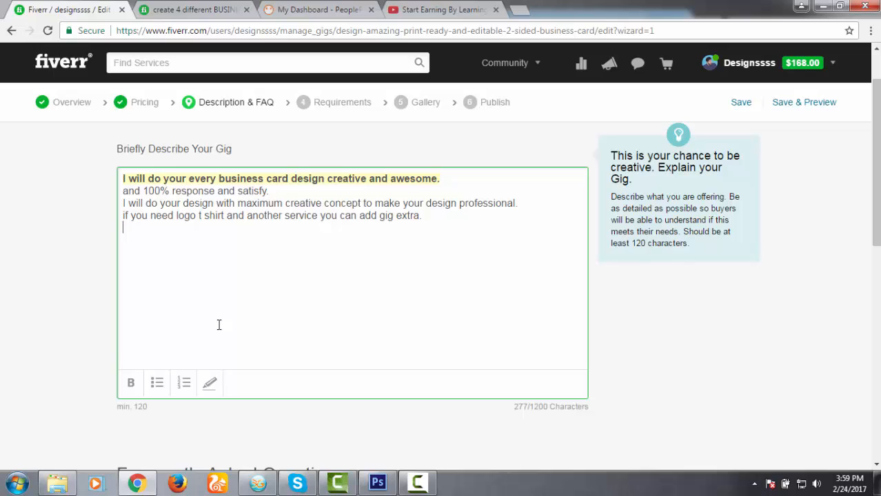
Leave a blank line and add "Please give me details with your order" to the description.
{"action": "key", "text": "Return"}
{"action": "type", "text": "Please give me "}
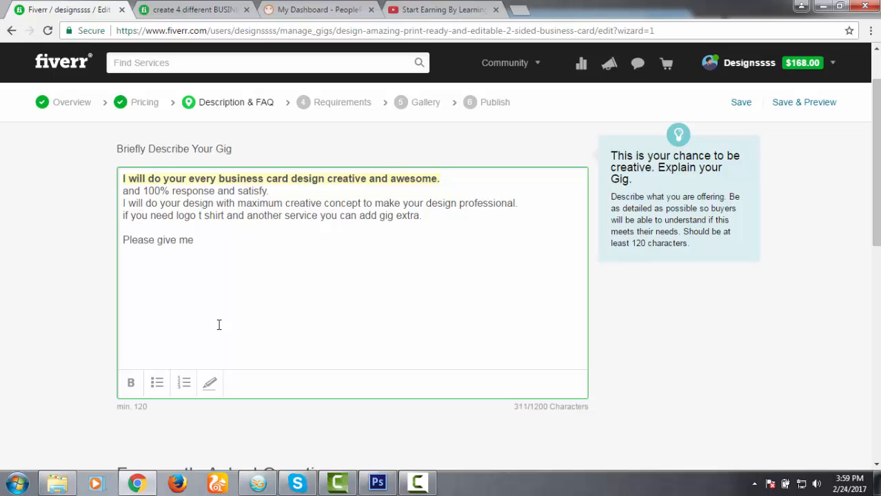
{"action": "type", "text": "details with yoru"}
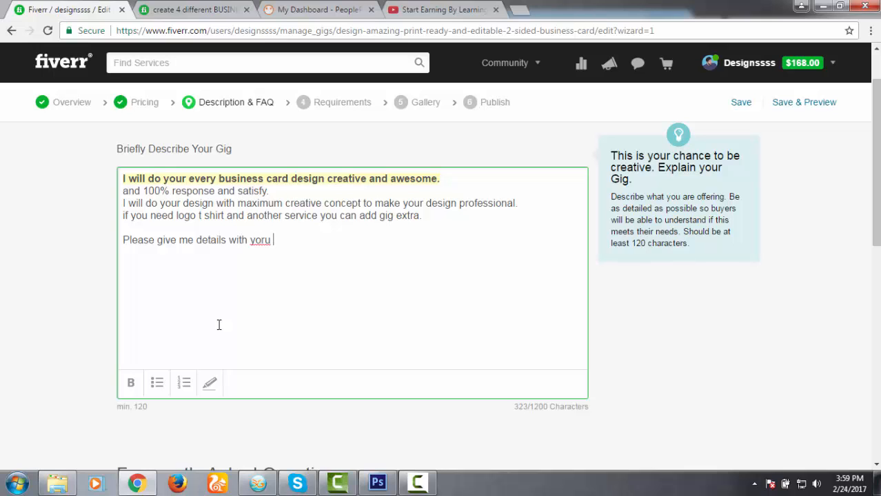
{"action": "key", "text": "BackSpace"}
{"action": "key", "text": "BackSpace"}
{"action": "key", "text": "BackSpace"}
{"action": "type", "text": "ur order"}
Paste the business card details request below that line and turn everything from "send me:" through "-Website" into a numbered list.
{"action": "type", "text": "Need your any creative/ professional business card. send me: -Business name -Your Name -Your initials after name, if any -Address -Telephone -Mobile -Email -Website"}
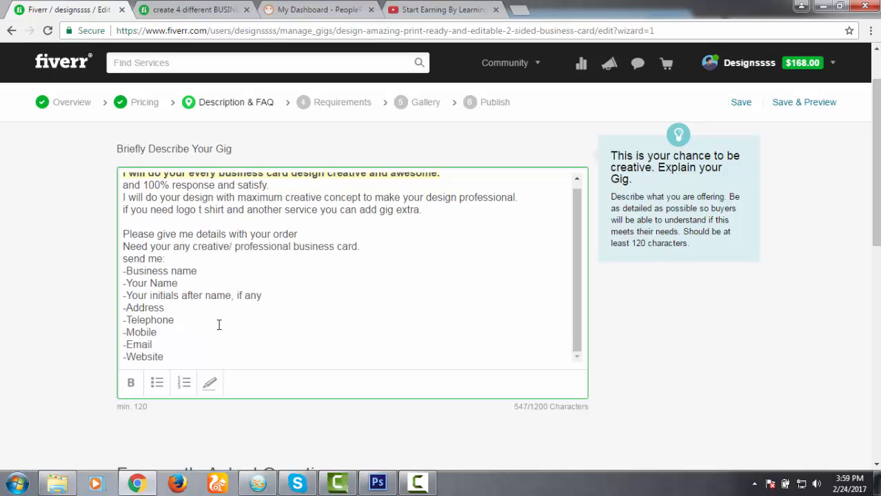
{"action": "left_click_drag", "start_coordinate": [175, 355], "coordinate": [120, 260]}
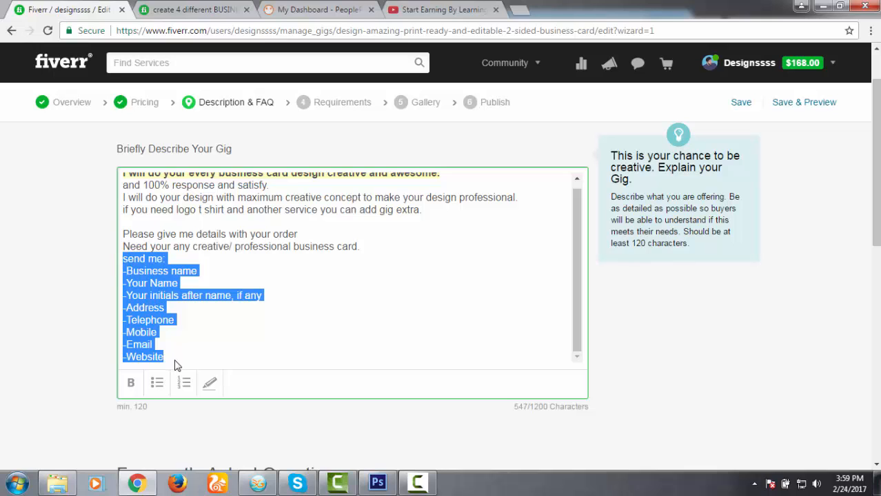
{"action": "left_click", "coordinate": [183, 382]}
{"action": "left_click", "coordinate": [215, 333]}
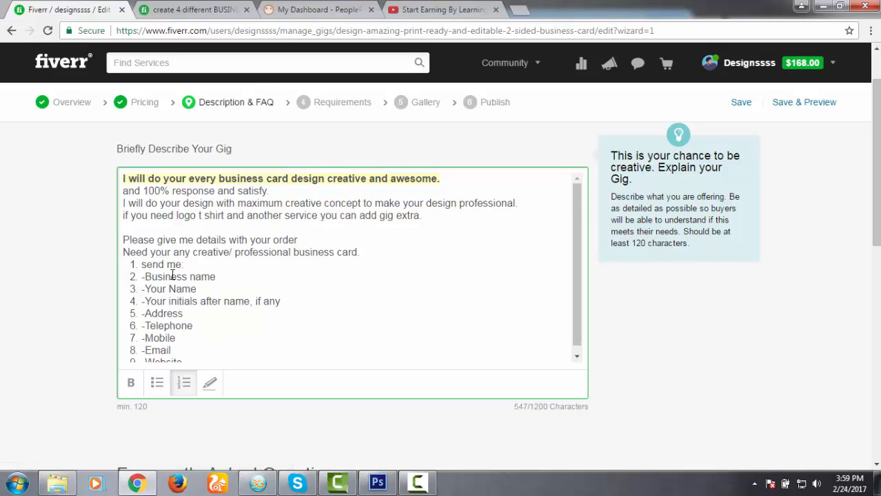
Remove the "send me:" entry so the numbered list starts with "-Business name".
{"action": "left_click_drag", "start_coordinate": [183, 265], "coordinate": [125, 265]}
{"action": "key", "text": "BackSpace"}
{"action": "key", "text": "Delete"}
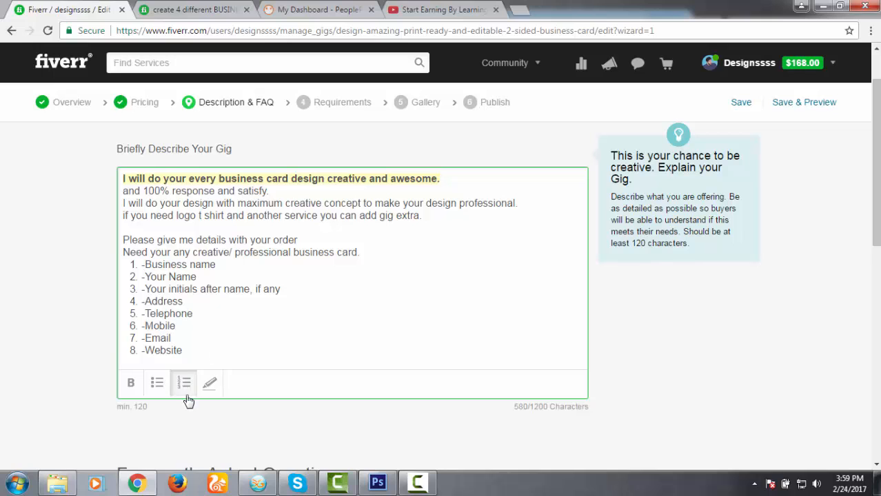
{"action": "left_click", "coordinate": [208, 338]}
Below the numbered list, add the unnumbered closing line "Thanks for your visit my gig." and save the description to continue.
{"action": "scroll", "coordinate": [215, 273], "scroll_direction": "down", "scroll_amount": 2}
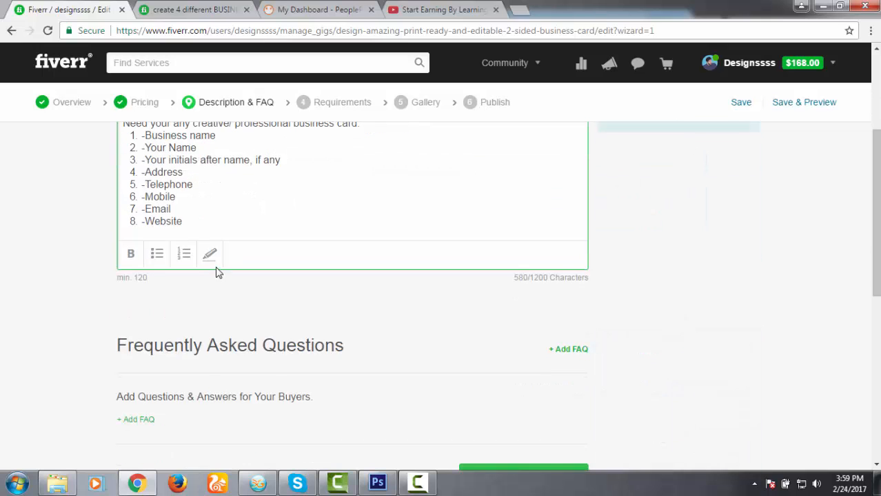
{"action": "scroll", "coordinate": [380, 308], "scroll_direction": "down", "scroll_amount": 2}
{"action": "scroll", "coordinate": [231, 259], "scroll_direction": "up", "scroll_amount": 2}
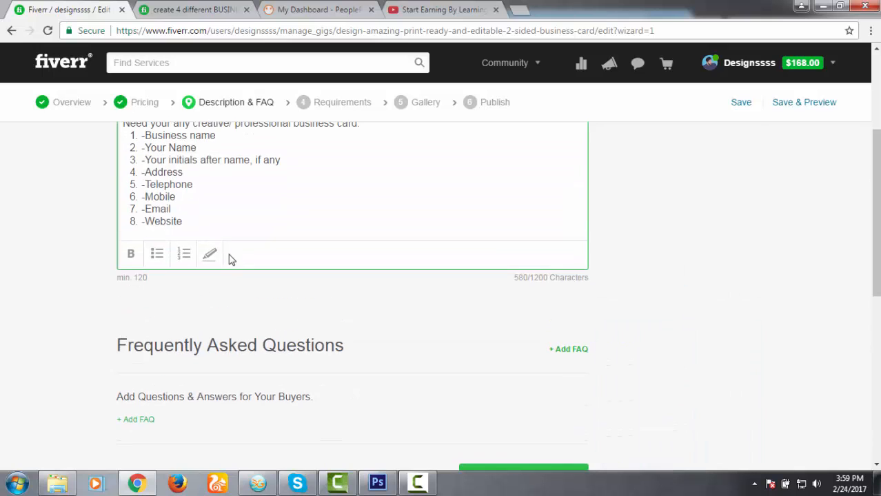
{"action": "left_click", "coordinate": [215, 229]}
{"action": "key", "text": "Return"}
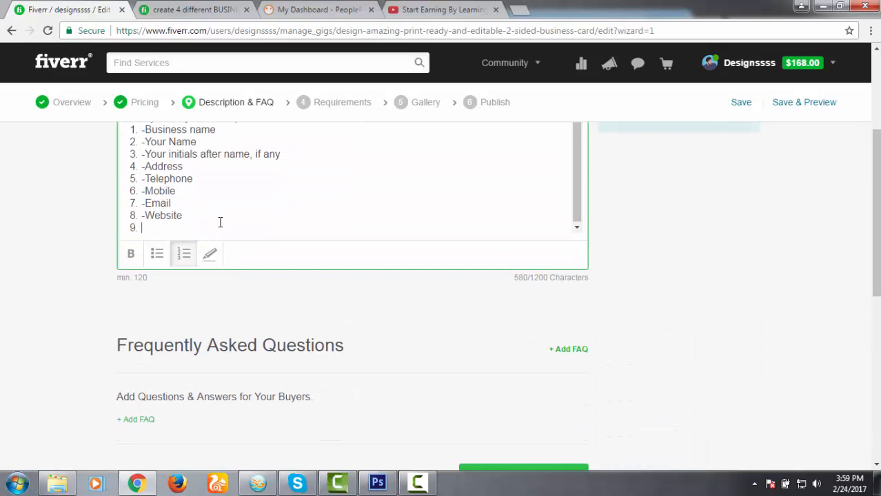
{"action": "key", "text": "Return"}
{"action": "type", "text": "Thanks for your"}
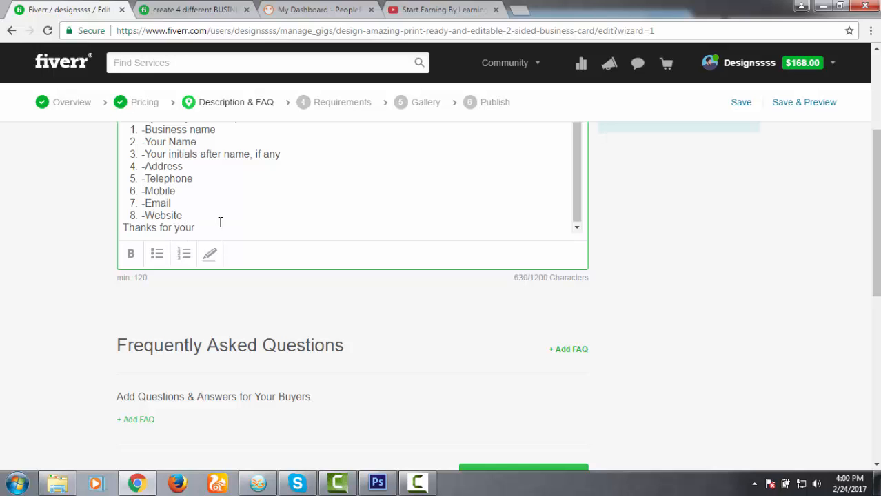
{"action": "type", "text": " vist"}
{"action": "key", "text": "BackSpace"}
{"action": "key", "text": "BackSpace"}
{"action": "type", "text": "it my gig."}
{"action": "scroll", "coordinate": [527, 419], "scroll_direction": "down", "scroll_amount": 2}
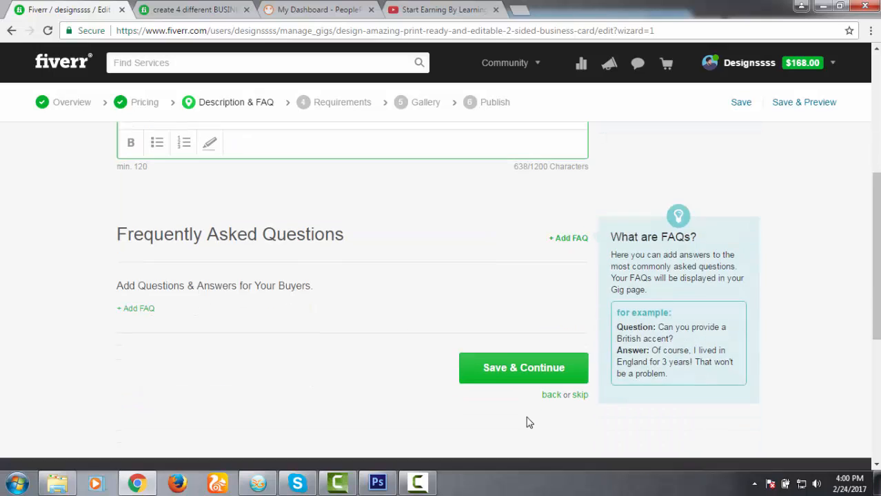
{"action": "left_click", "coordinate": [521, 357]}
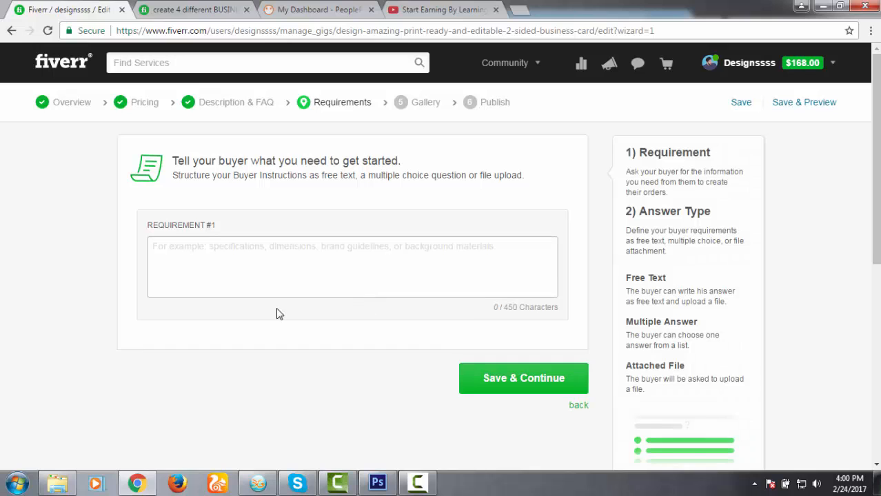
Paste the business card details request as mandatory free-text requirement #1, add it, and save to continue to the gallery.
{"action": "left_click", "coordinate": [213, 251]}
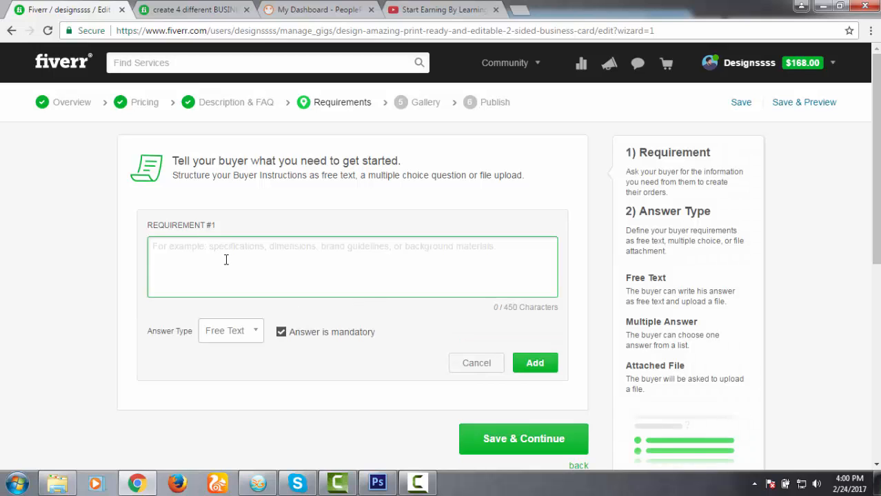
{"action": "key", "text": "ctrl+v"}
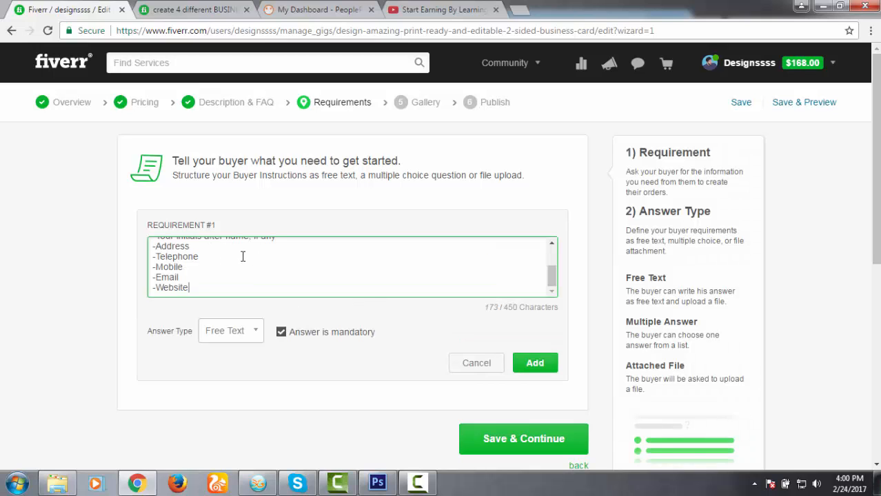
{"action": "scroll", "coordinate": [213, 270], "scroll_direction": "down", "scroll_amount": 2}
{"action": "scroll", "coordinate": [213, 270], "scroll_direction": "down", "scroll_amount": 1}
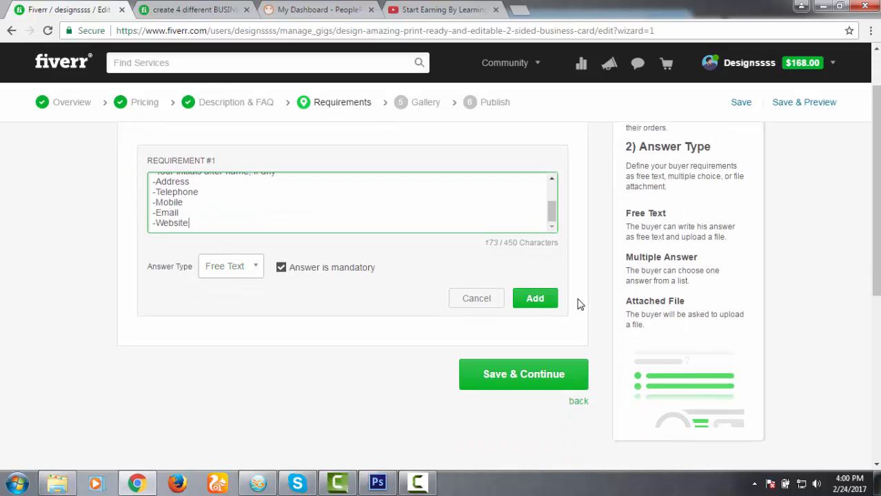
{"action": "left_click", "coordinate": [540, 304]}
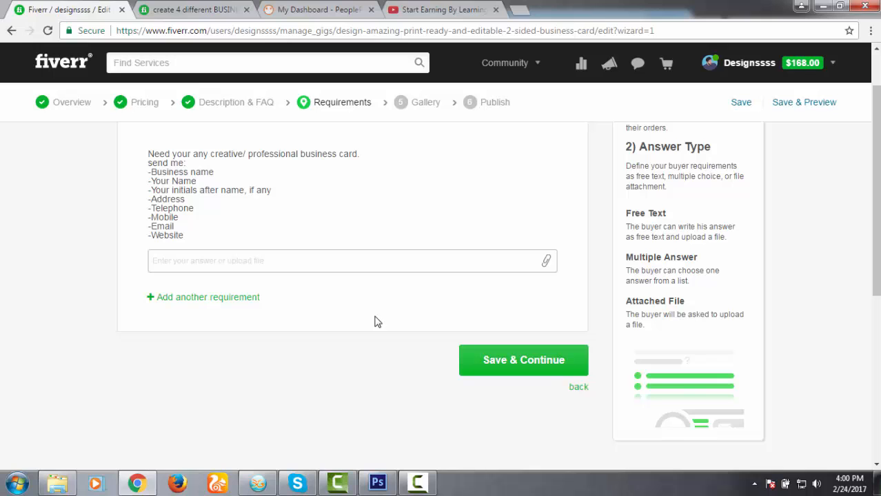
{"action": "left_click", "coordinate": [496, 368]}
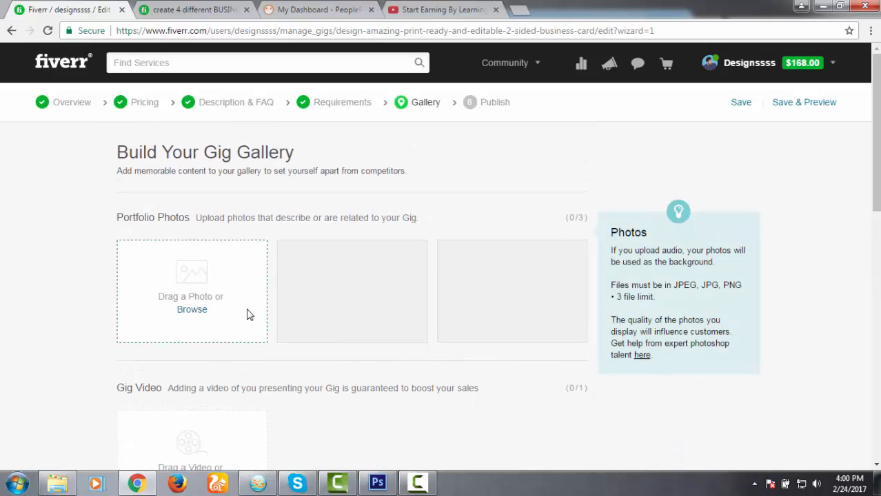
Start adding the first portfolio photo and browse the DESIGN (D:) drive for the image folder.
{"action": "scroll", "coordinate": [190, 319], "scroll_direction": "down", "scroll_amount": 2}
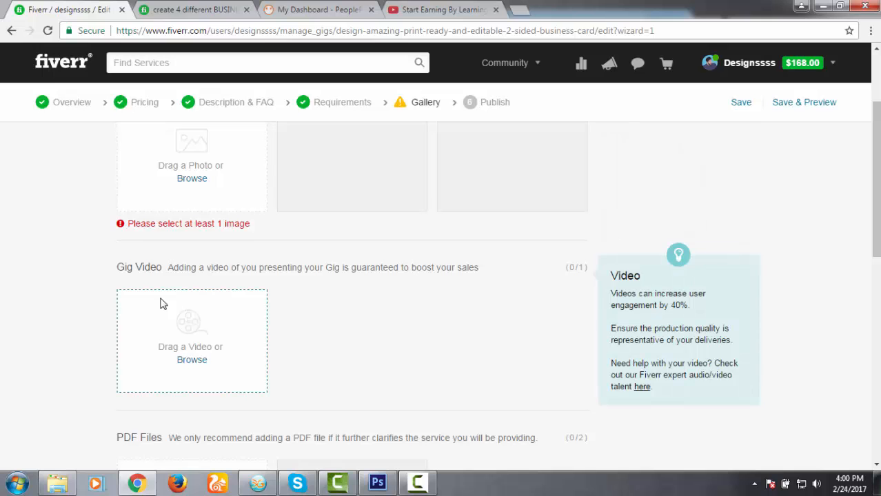
{"action": "scroll", "coordinate": [205, 262], "scroll_direction": "up", "scroll_amount": 1}
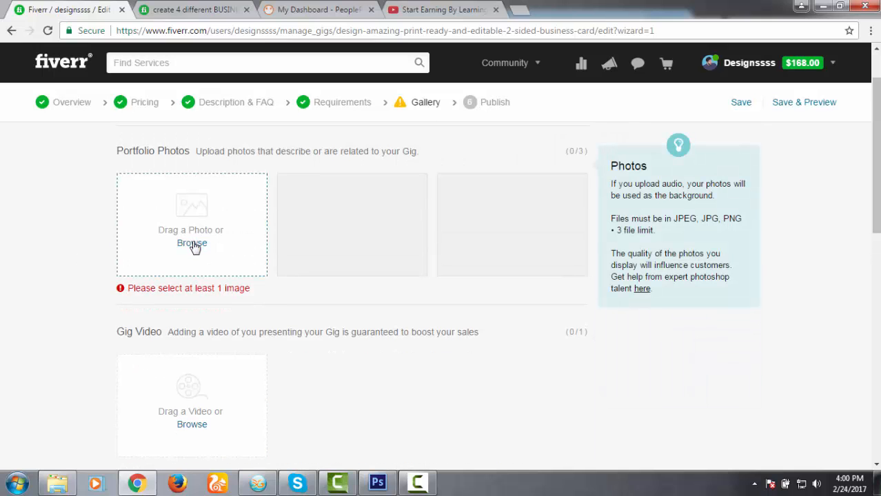
{"action": "left_click", "coordinate": [193, 244]}
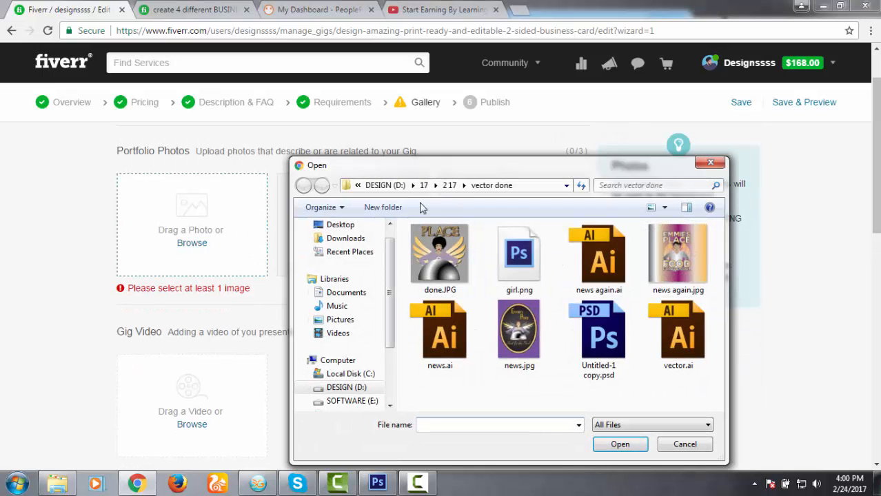
{"action": "left_click", "coordinate": [375, 184]}
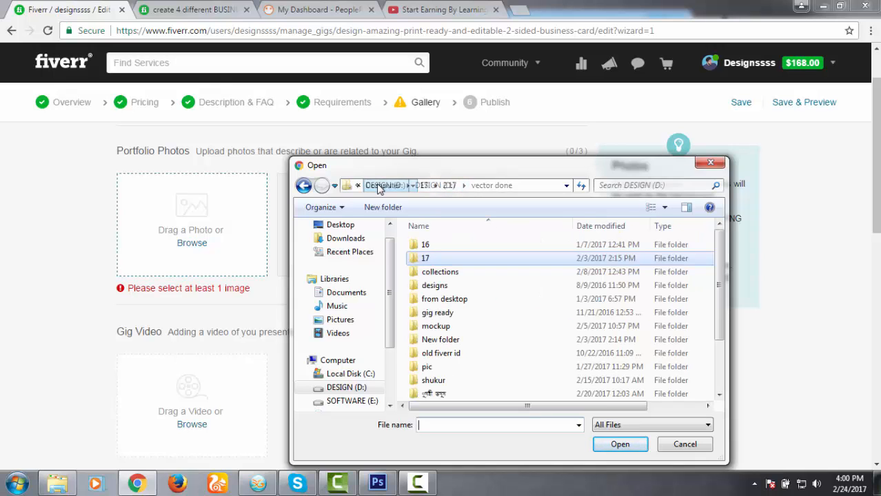
{"action": "double_click", "coordinate": [432, 259]}
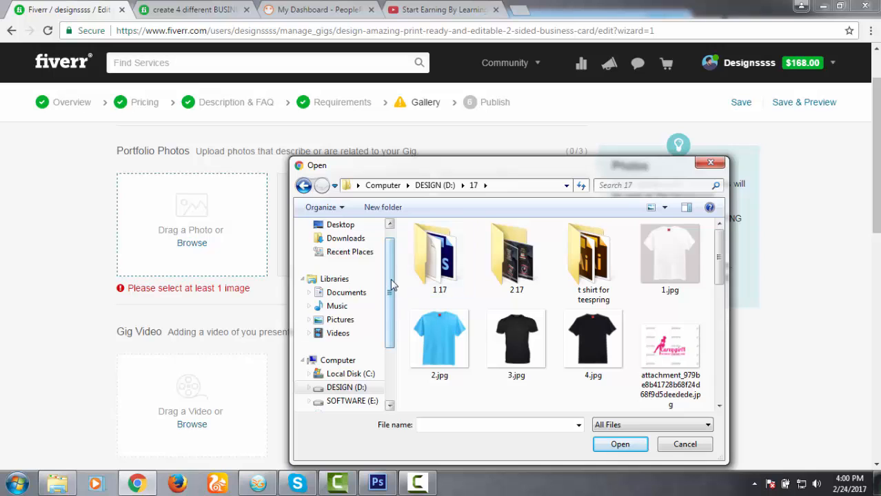
{"action": "left_click", "coordinate": [342, 387]}
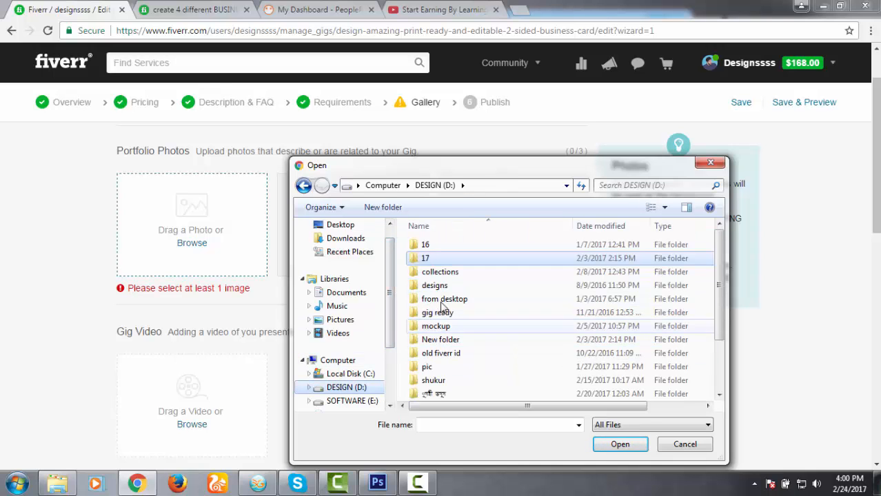
{"action": "scroll", "coordinate": [714, 267], "scroll_direction": "down", "scroll_amount": 1}
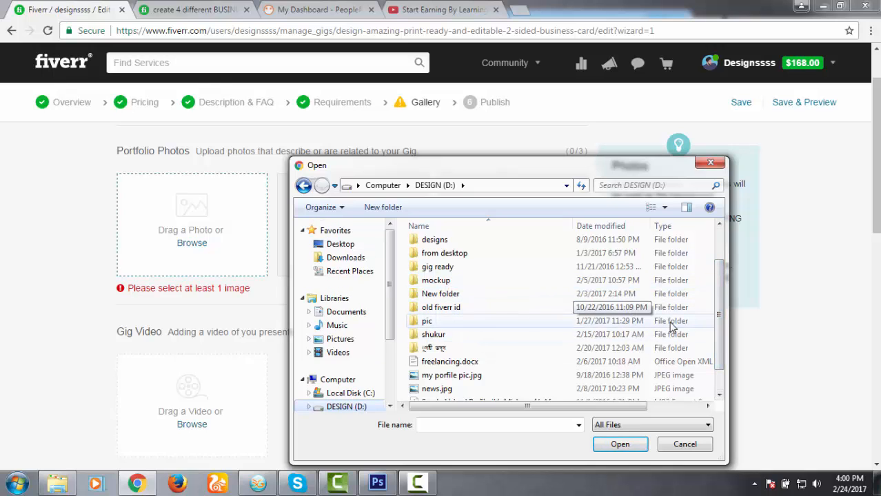
{"action": "scroll", "coordinate": [482, 314], "scroll_direction": "up", "scroll_amount": 1}
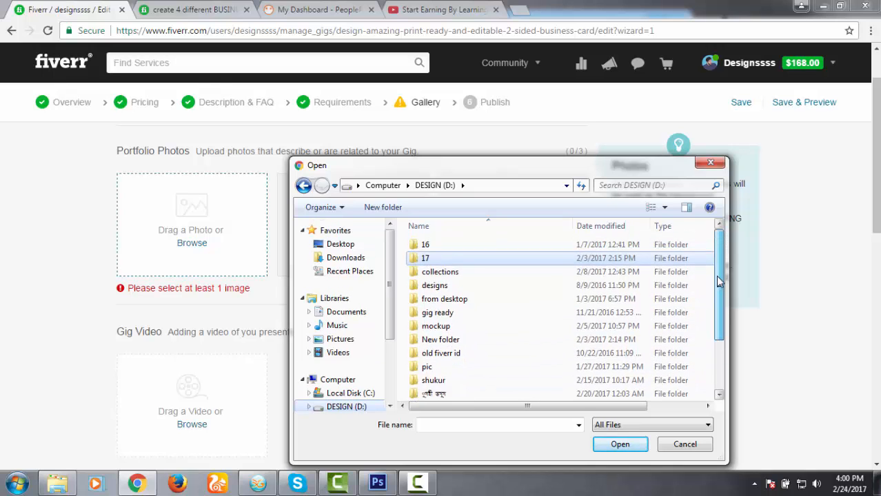
Open the "business card" folder inside "from desktop" > "FOR GIG".
{"action": "left_click", "coordinate": [465, 299]}
{"action": "left_click", "coordinate": [460, 314]}
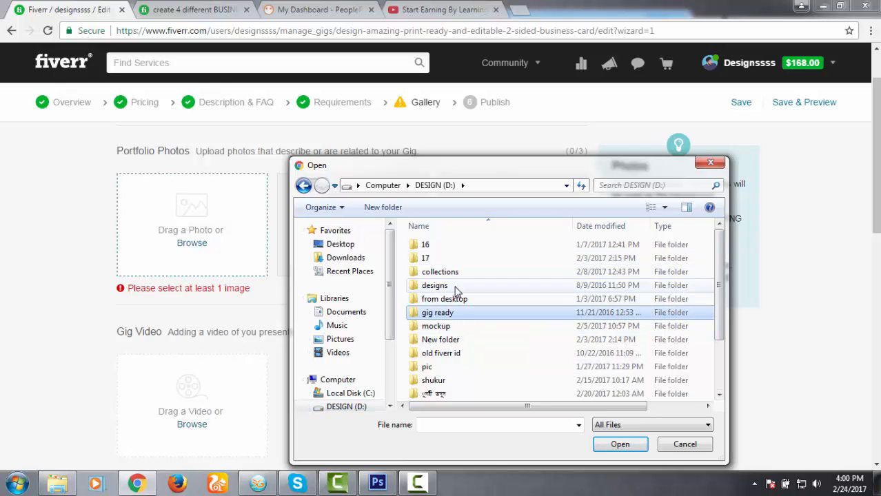
{"action": "scroll", "coordinate": [442, 311], "scroll_direction": "down", "scroll_amount": 2}
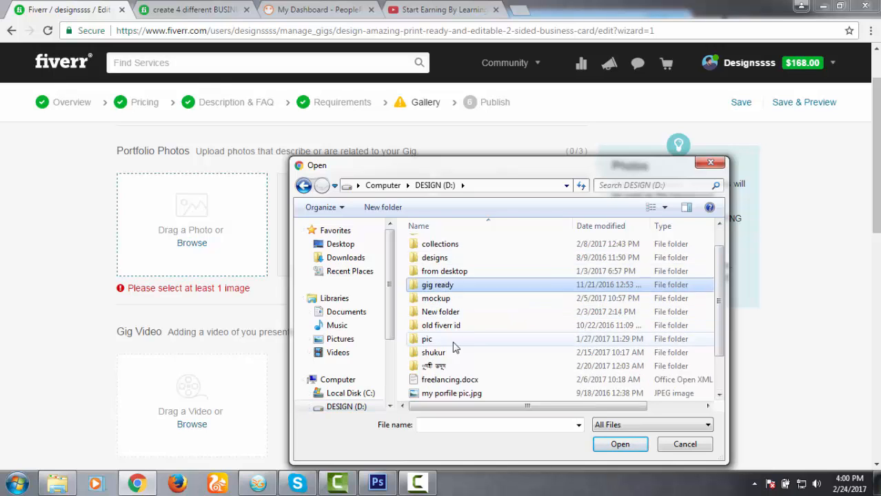
{"action": "scroll", "coordinate": [454, 307], "scroll_direction": "up", "scroll_amount": 2}
{"action": "double_click", "coordinate": [465, 300]}
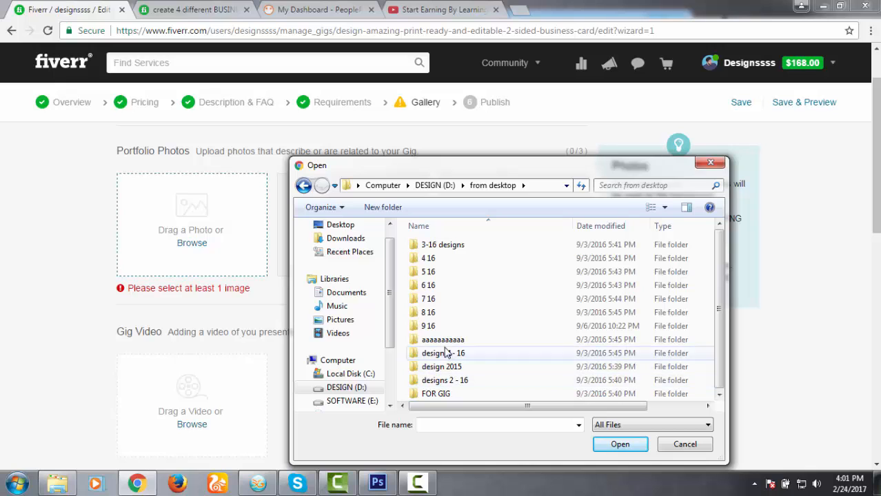
{"action": "left_click", "coordinate": [448, 398]}
{"action": "double_click", "coordinate": [448, 393]}
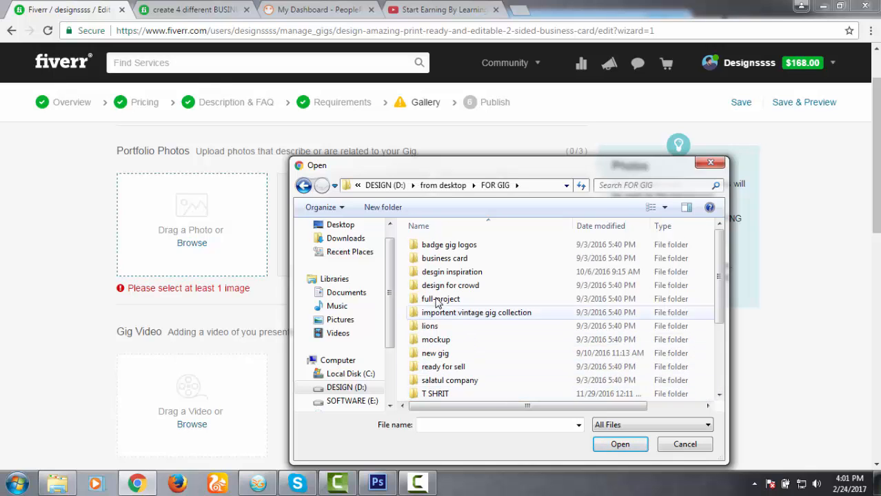
{"action": "double_click", "coordinate": [449, 257]}
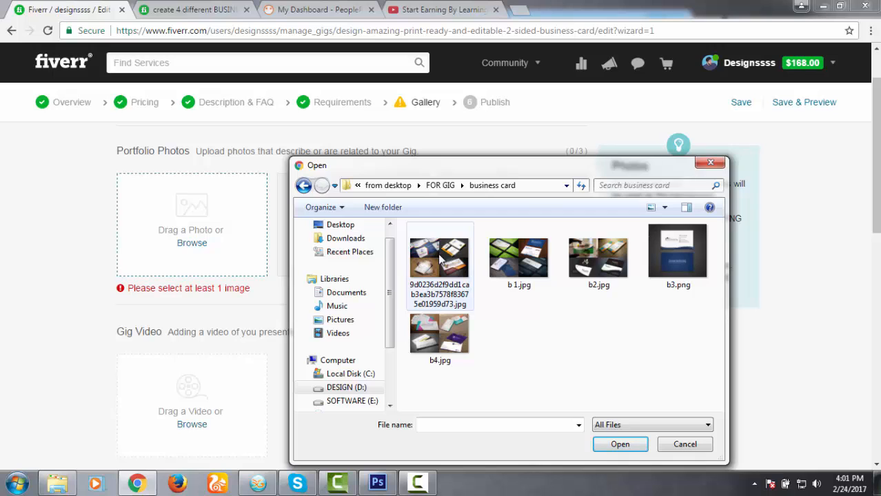
Rename the JPG with the long hexadecimal name to 5.jpg and upload it as the first portfolio photo.
{"action": "left_click", "coordinate": [439, 288]}
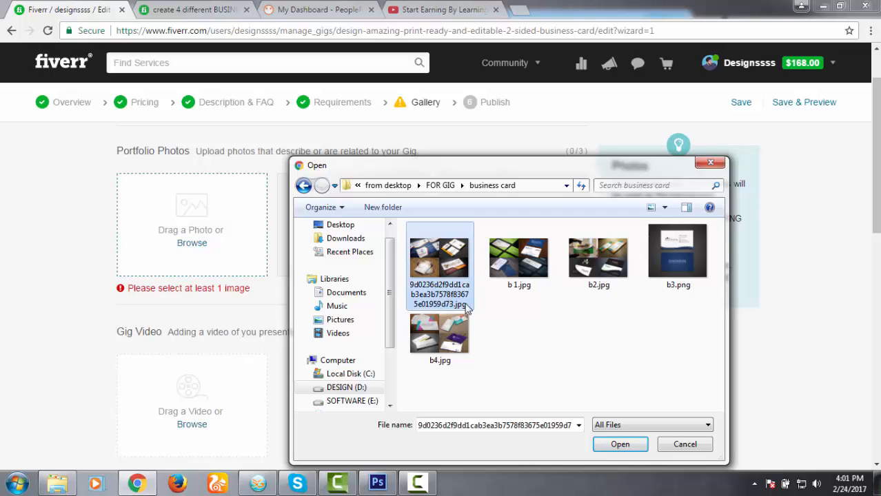
{"action": "left_click", "coordinate": [467, 306]}
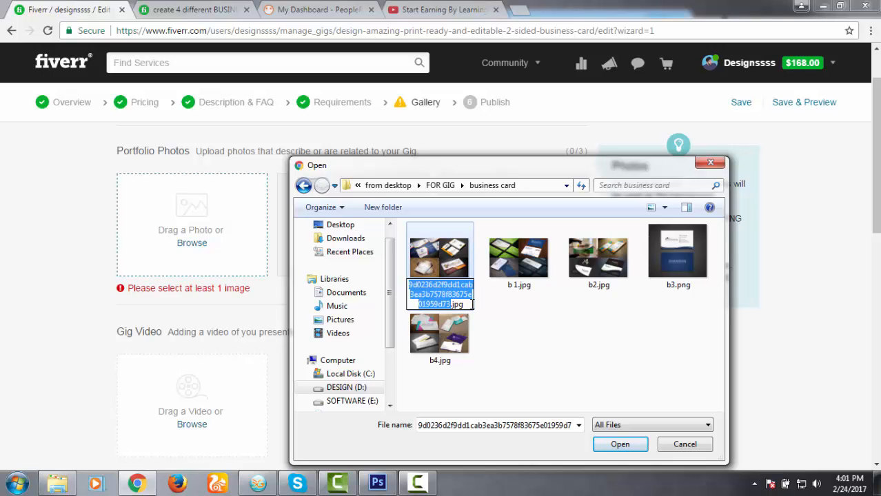
{"action": "type", "text": "5"}
{"action": "left_click", "coordinate": [512, 299]}
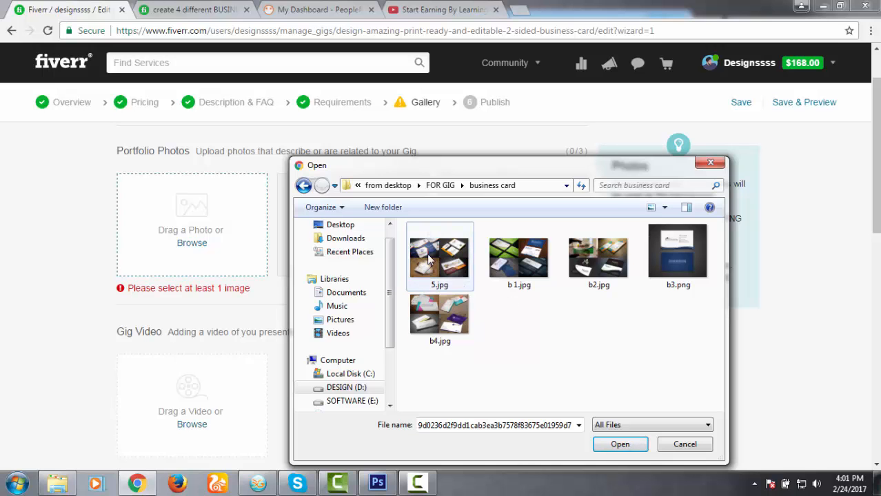
{"action": "left_click", "coordinate": [428, 258]}
{"action": "double_click", "coordinate": [428, 259]}
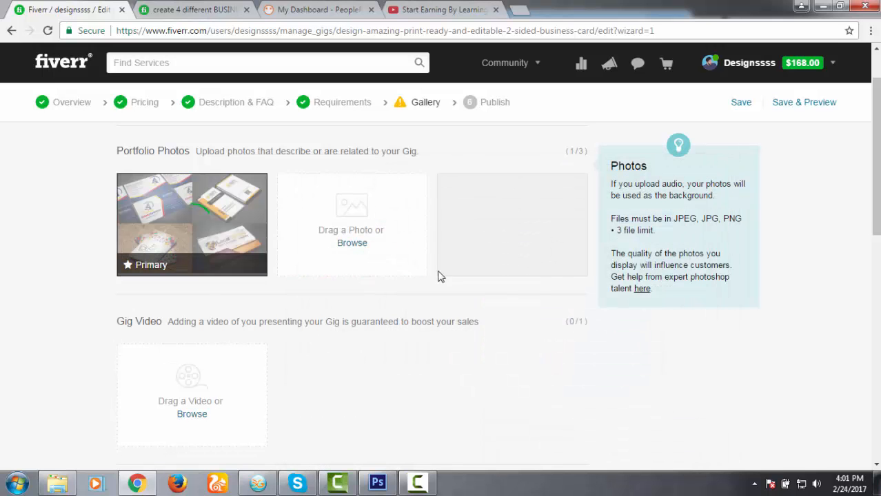
Upload b4.jpg and b2.jpg as the second and third portfolio photos.
{"action": "left_click", "coordinate": [356, 242]}
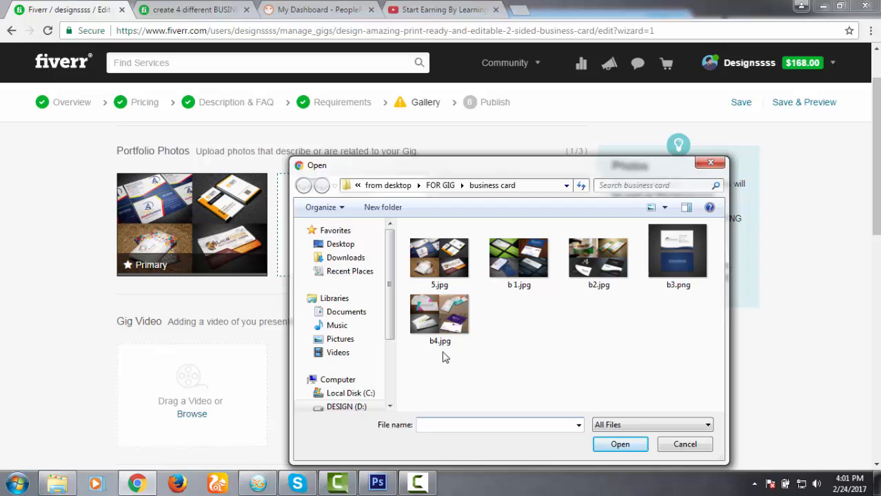
{"action": "double_click", "coordinate": [445, 316]}
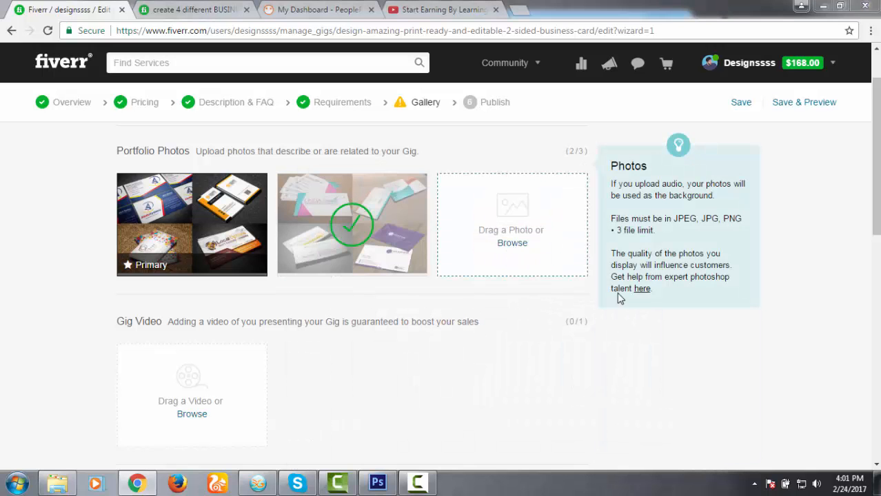
{"action": "left_click", "coordinate": [512, 243]}
{"action": "double_click", "coordinate": [596, 251]}
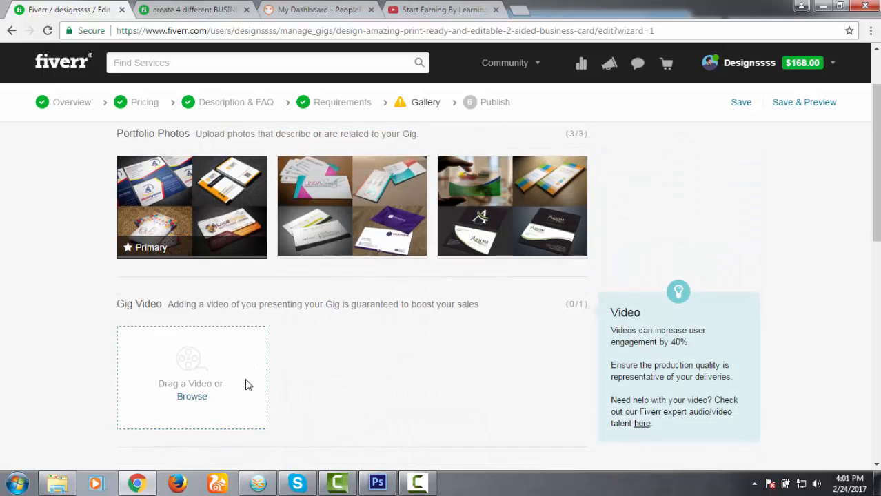
Start adding the first PDF file and open b3.png from the business card folder in Adobe Photoshop CS6.
{"action": "scroll", "coordinate": [247, 383], "scroll_direction": "down", "scroll_amount": 4}
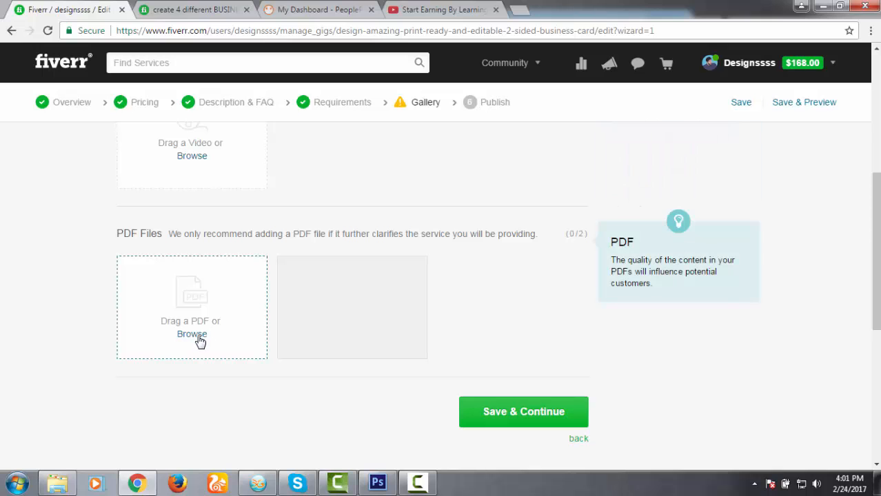
{"action": "left_click", "coordinate": [193, 334]}
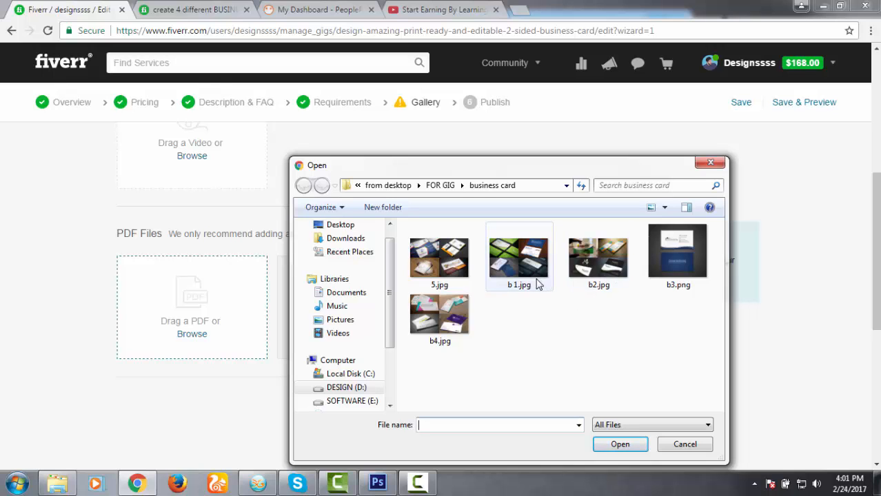
{"action": "left_click", "coordinate": [661, 255]}
{"action": "right_click", "coordinate": [652, 255]}
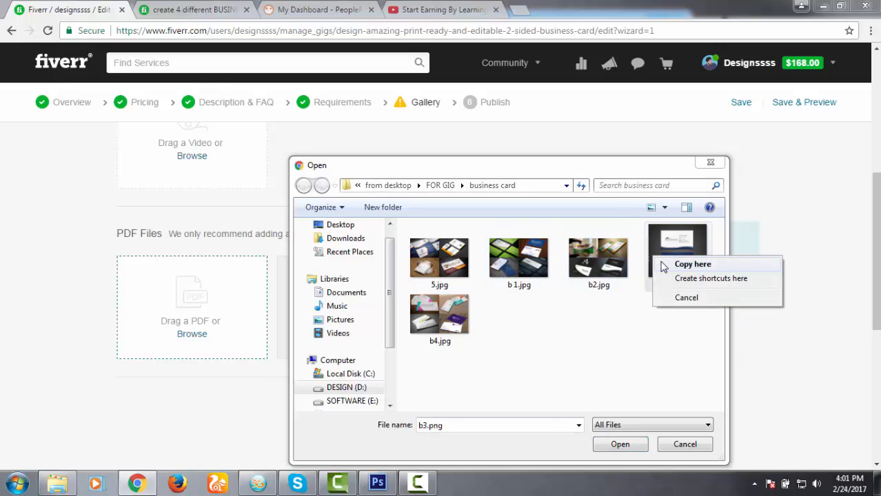
{"action": "key", "text": "Escape"}
{"action": "right_click", "coordinate": [666, 256]}
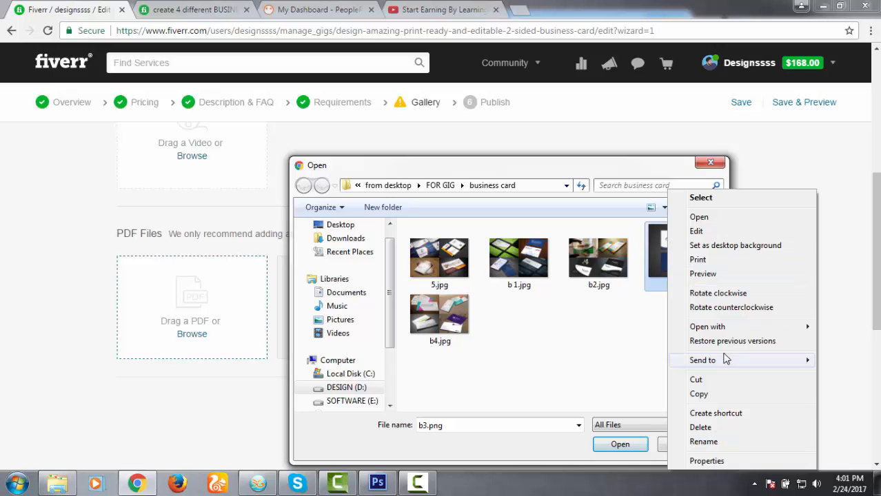
{"action": "mouse_move", "coordinate": [718, 329]}
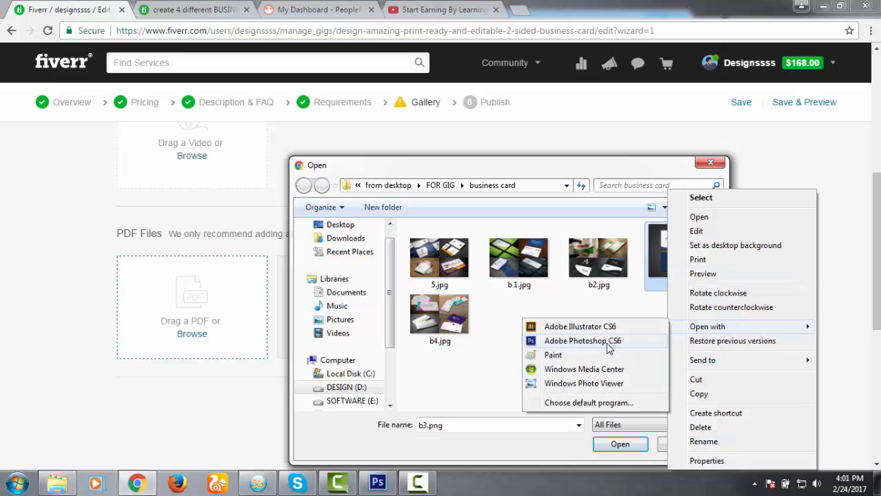
{"action": "left_click", "coordinate": [598, 343]}
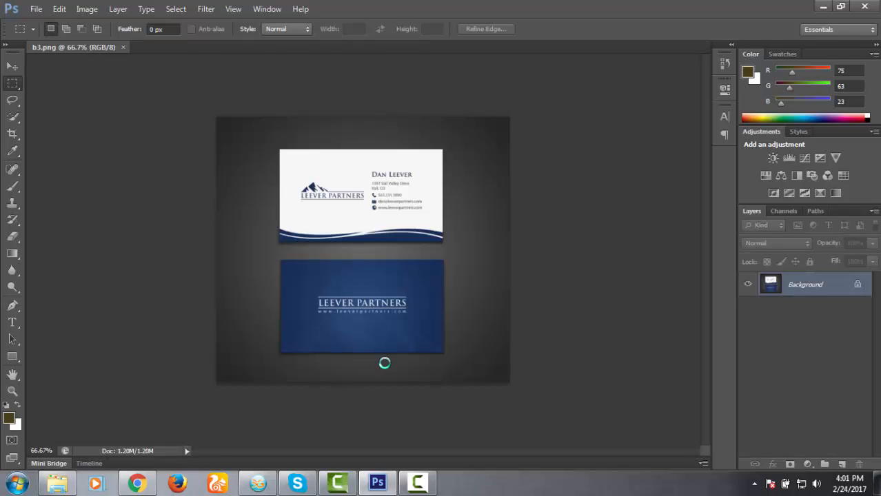
Save the b3 image as b3.pdf in Photoshop PDF format in the business card folder, keeping Photoshop editing capabilities.
{"action": "left_click", "coordinate": [36, 9]}
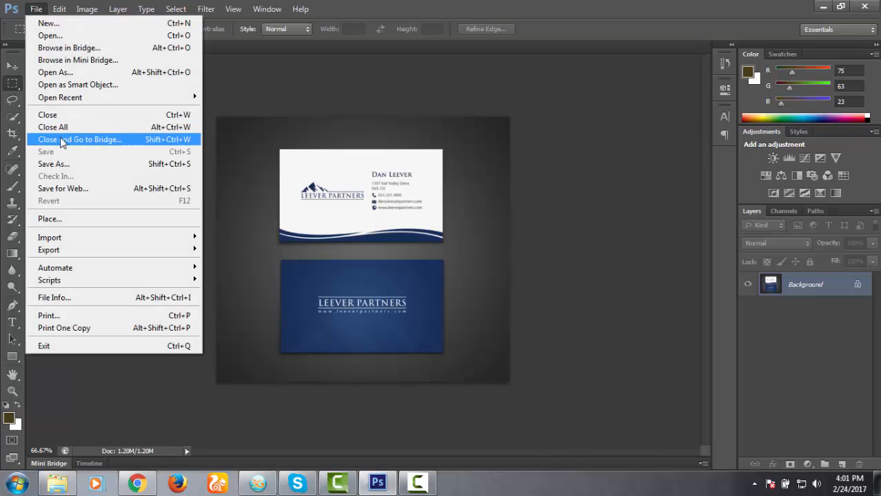
{"action": "left_click", "coordinate": [61, 164]}
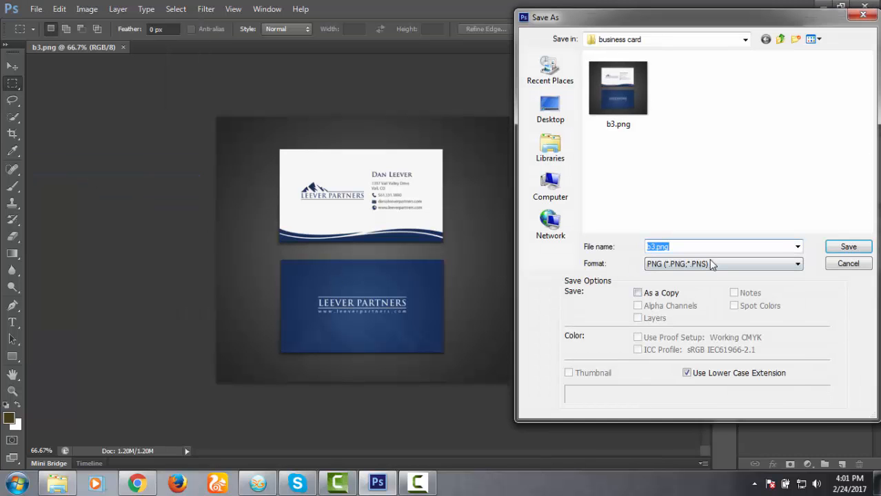
{"action": "left_click", "coordinate": [711, 264]}
{"action": "left_click", "coordinate": [689, 387]}
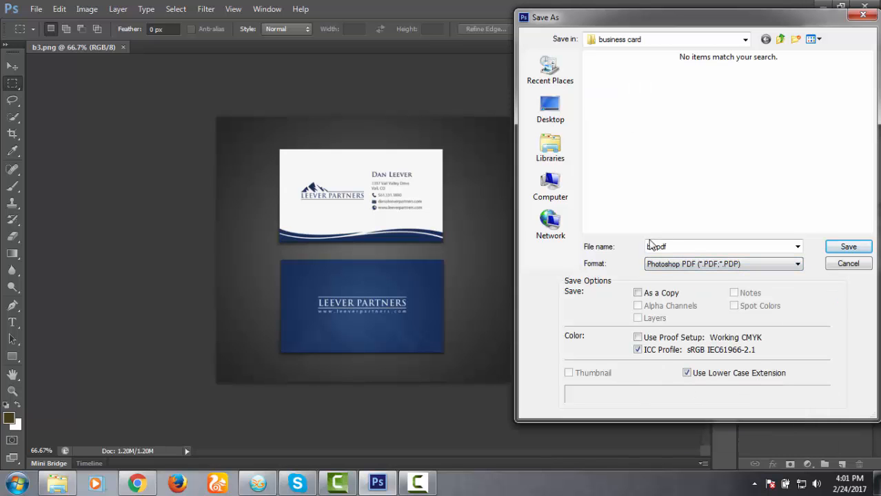
{"action": "left_click", "coordinate": [847, 246]}
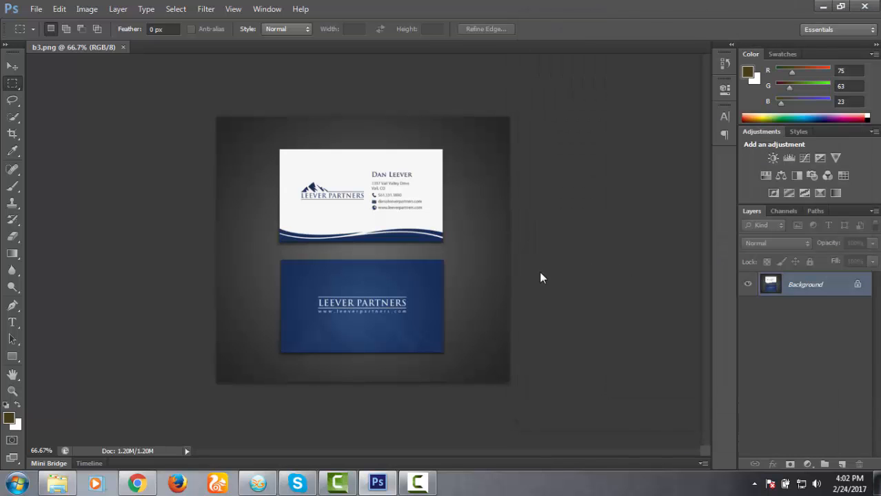
{"action": "left_click", "coordinate": [442, 190]}
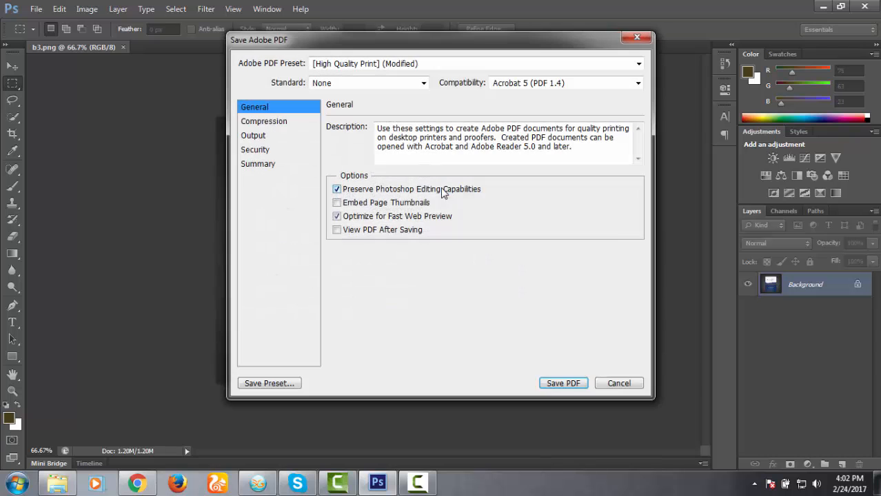
{"action": "left_click", "coordinate": [566, 384]}
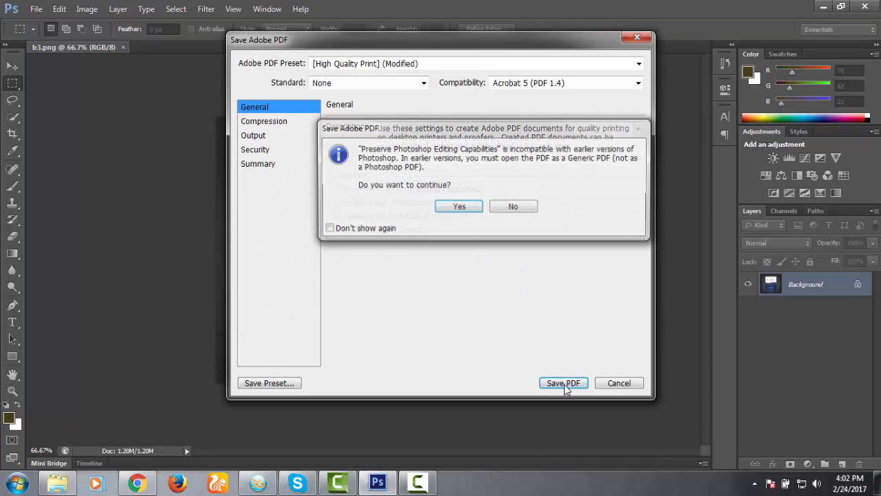
{"action": "left_click", "coordinate": [463, 211]}
Check the business card folder in Windows Explorer, then return to Chrome and upload b3.pdf as the first PDF file.
{"action": "left_click", "coordinate": [58, 489]}
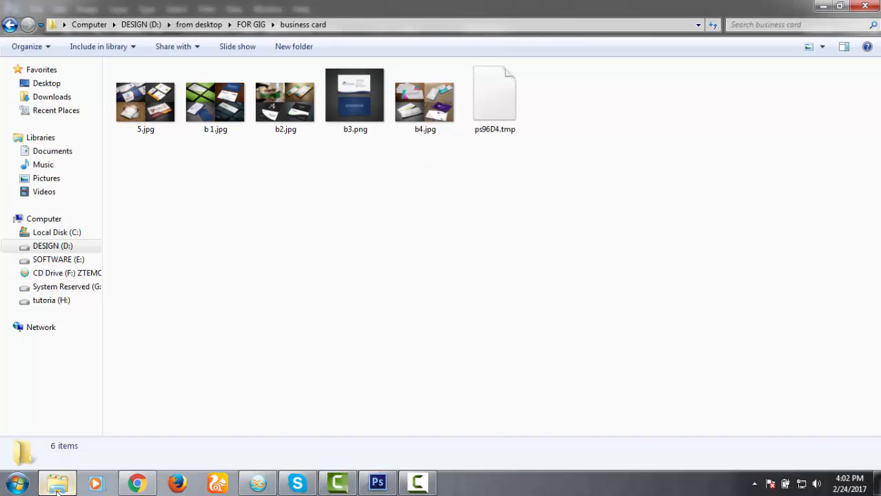
{"action": "left_click", "coordinate": [58, 490]}
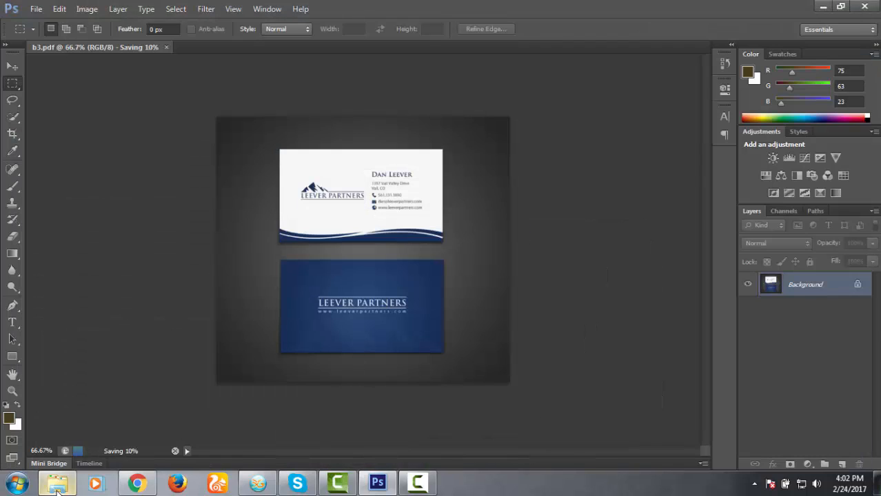
{"action": "left_click", "coordinate": [137, 483]}
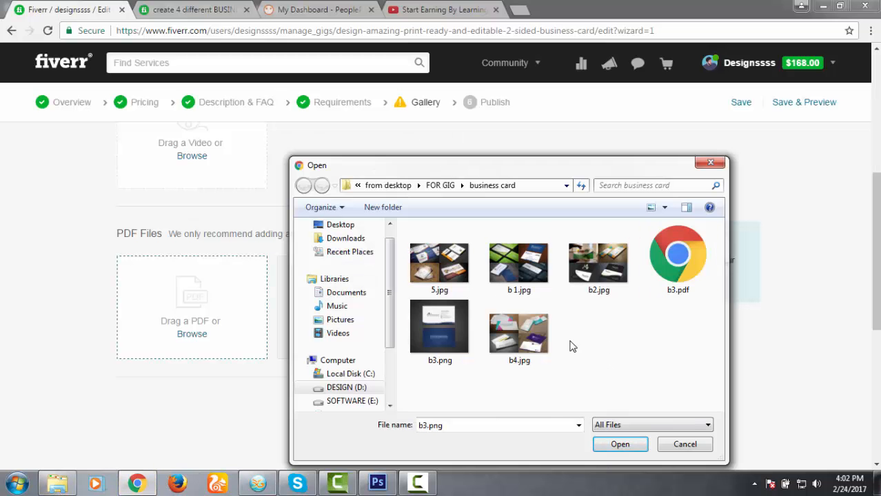
{"action": "double_click", "coordinate": [682, 265]}
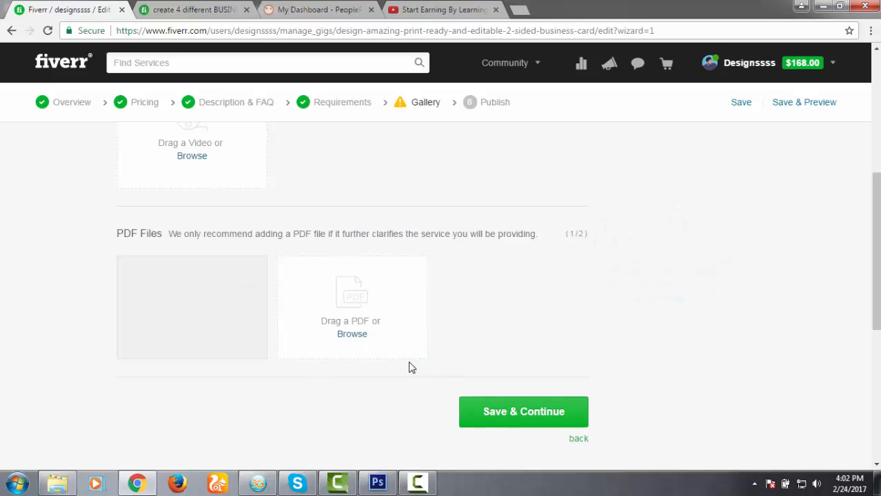
Start adding the second PDF file and open "b 1.jpg" from the business card folder in Adobe Photoshop CS6.
{"action": "scroll", "coordinate": [403, 385], "scroll_direction": "up", "scroll_amount": 1}
{"action": "left_click", "coordinate": [352, 401]}
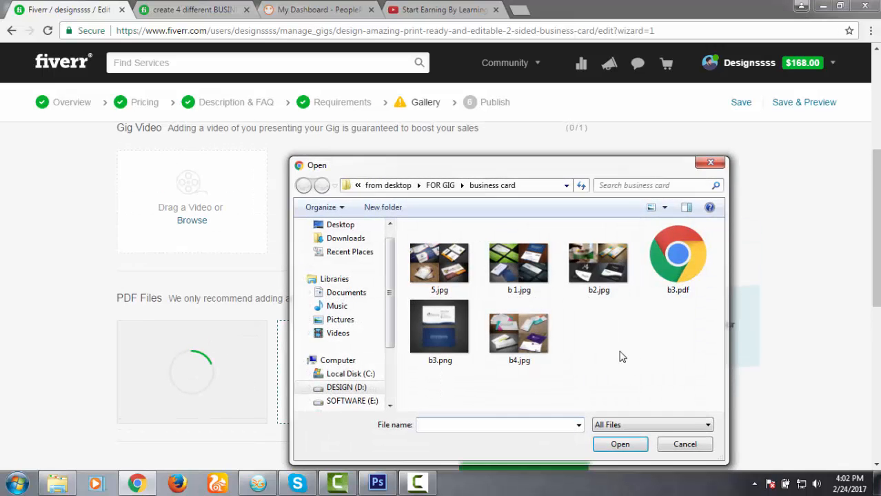
{"action": "left_click", "coordinate": [529, 273]}
{"action": "right_click", "coordinate": [530, 270]}
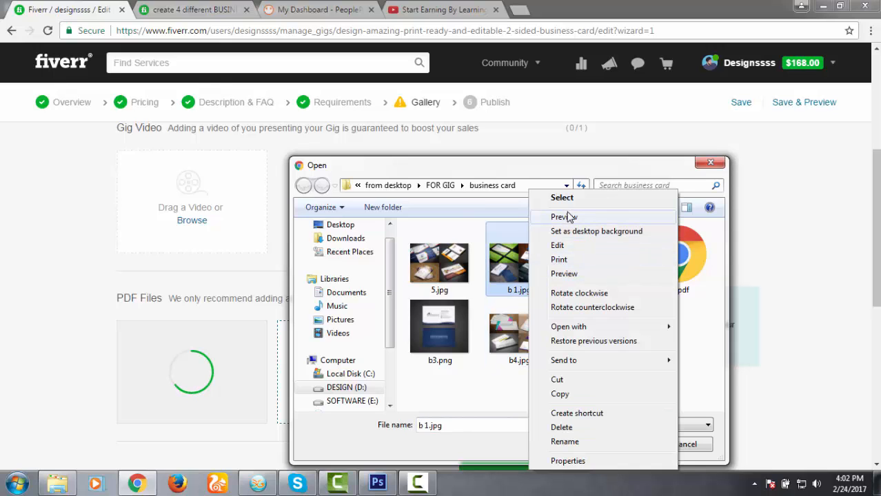
{"action": "mouse_move", "coordinate": [583, 330]}
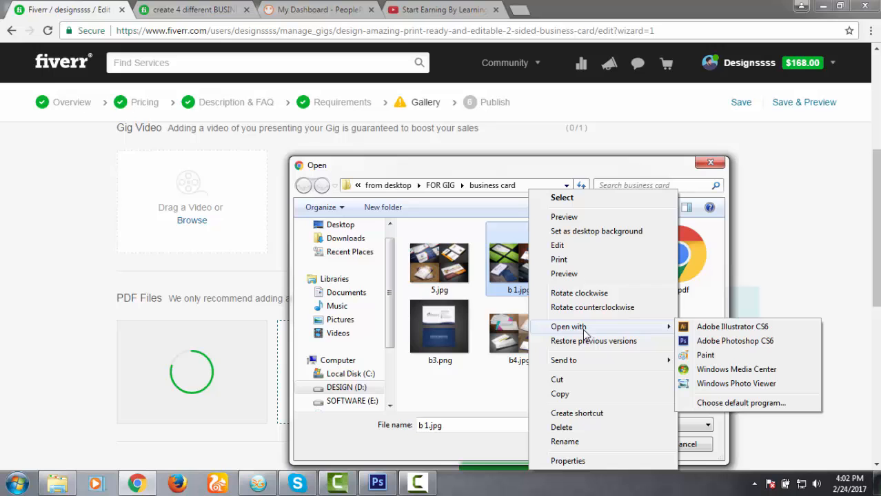
{"action": "left_click", "coordinate": [713, 341]}
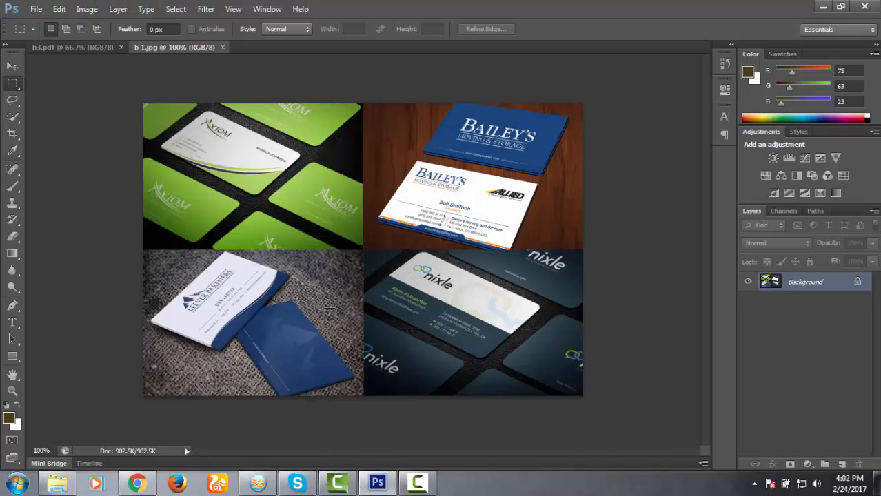
Save the b 1 image as "b 1 copy.pdf" in Photoshop PDF format, keeping Photoshop editing capabilities.
{"action": "key", "text": "ctrl+shift+s"}
{"action": "left_click", "coordinate": [742, 263]}
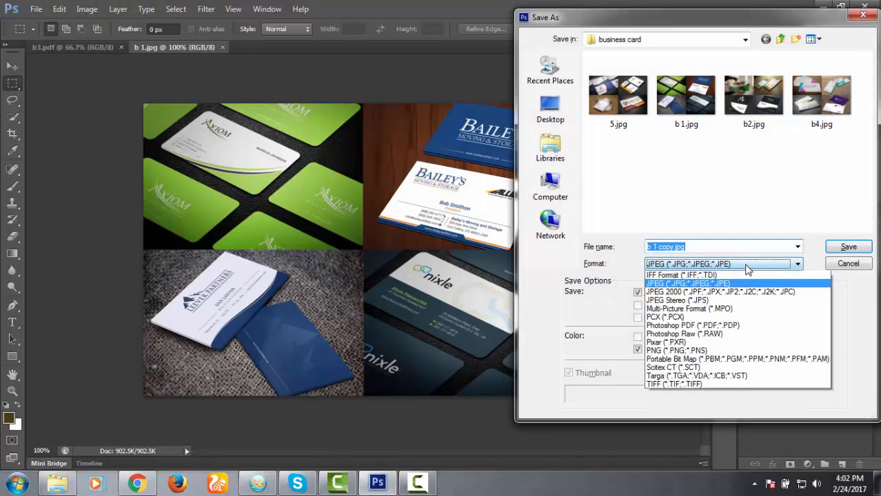
{"action": "left_click", "coordinate": [709, 385]}
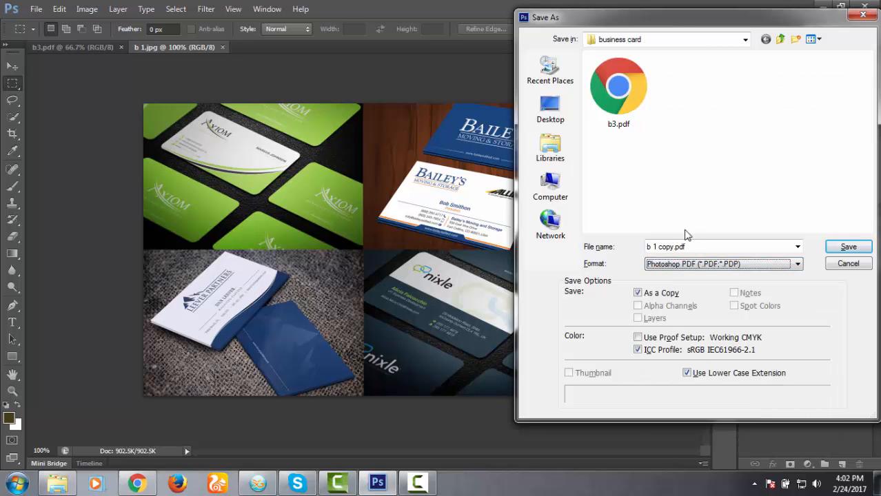
{"action": "left_click", "coordinate": [870, 247]}
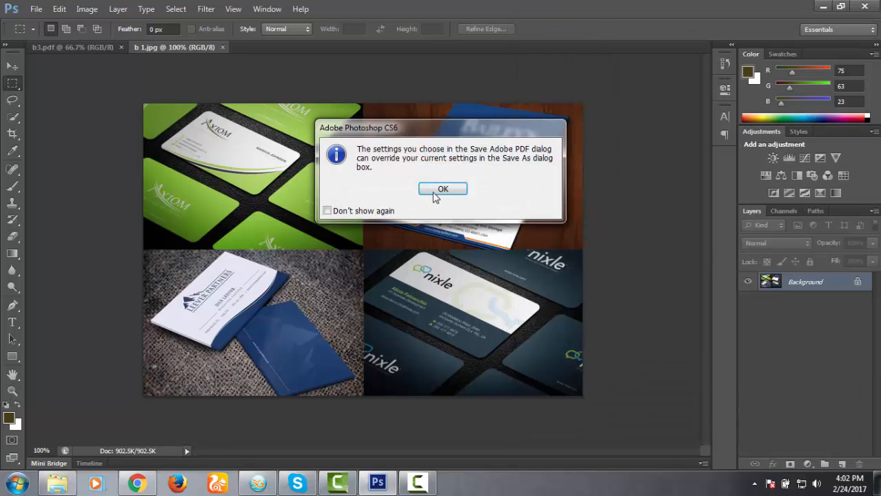
{"action": "left_click", "coordinate": [433, 193]}
{"action": "left_click", "coordinate": [554, 383]}
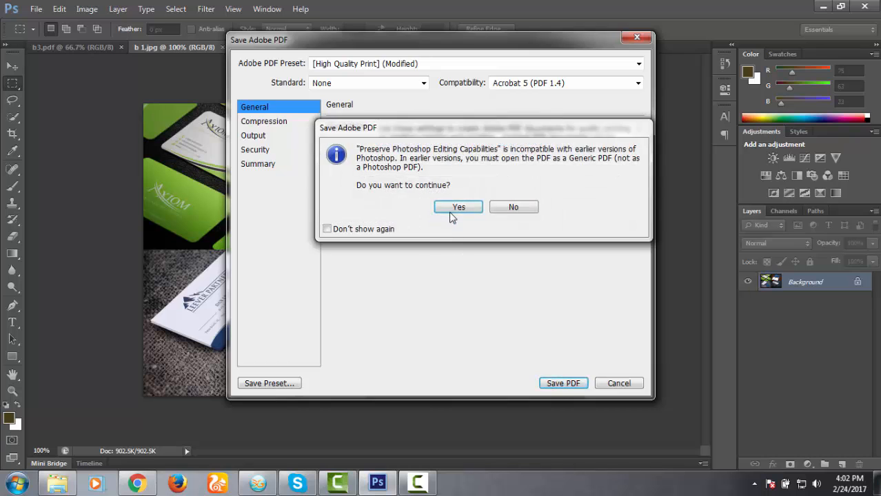
{"action": "left_click", "coordinate": [453, 206]}
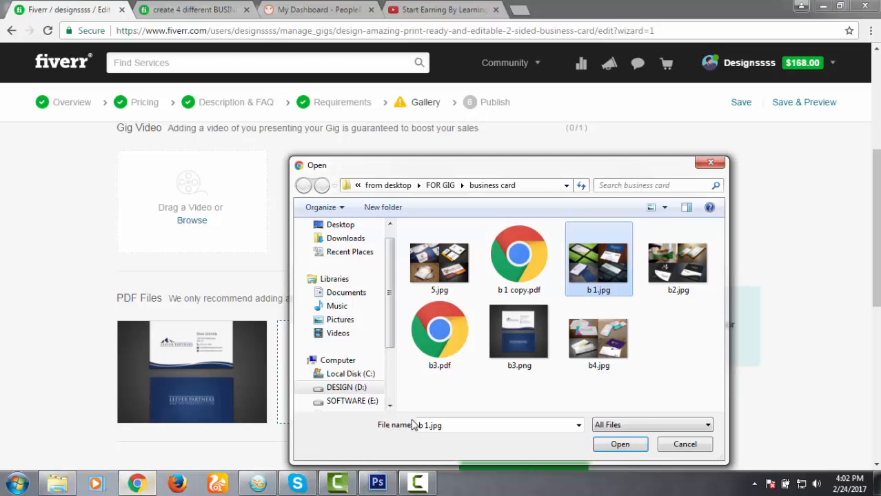
Upload "b 1 copy.pdf" in Chrome as the gig's second PDF file and review the gallery's photo, video and PDF sections.
{"action": "double_click", "coordinate": [519, 258]}
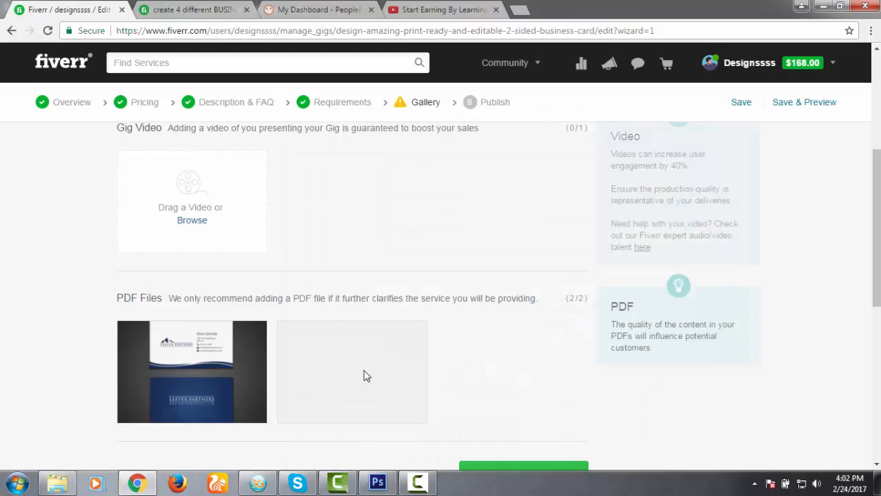
{"action": "scroll", "coordinate": [257, 324], "scroll_direction": "up", "scroll_amount": 3}
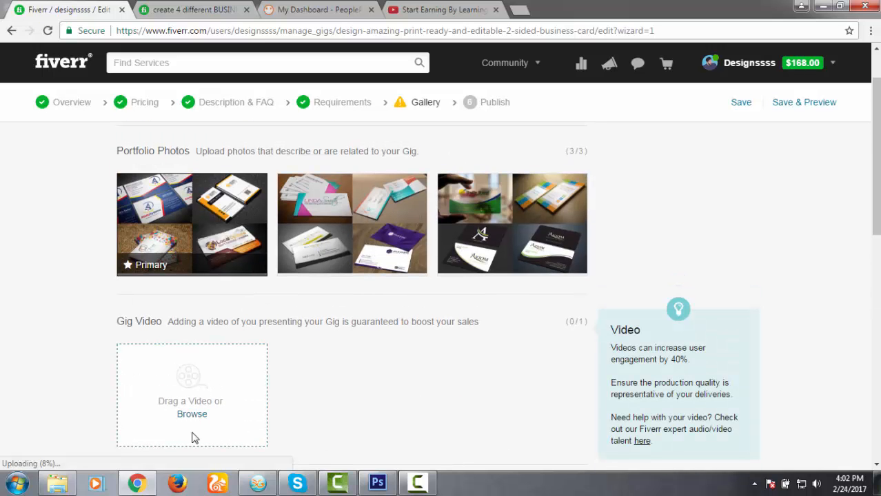
{"action": "scroll", "coordinate": [475, 385], "scroll_direction": "down", "scroll_amount": 2}
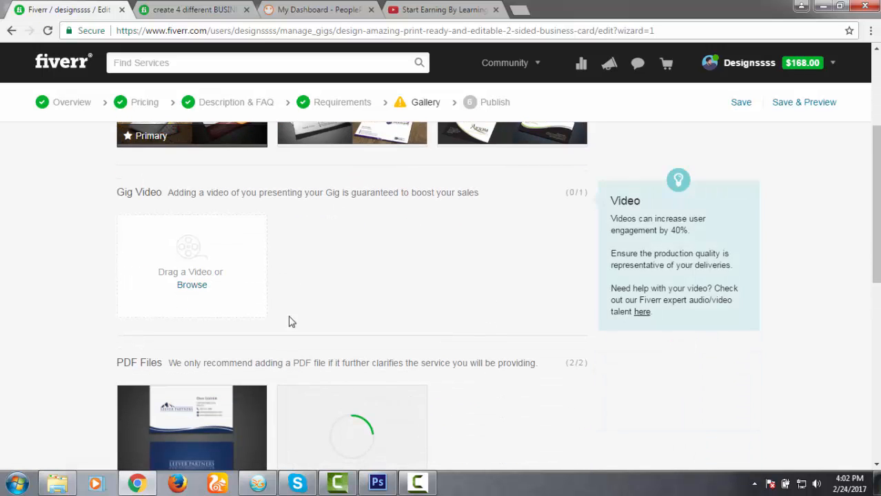
{"action": "scroll", "coordinate": [279, 337], "scroll_direction": "down", "scroll_amount": 2}
{"action": "scroll", "coordinate": [268, 344], "scroll_direction": "up", "scroll_amount": 5}
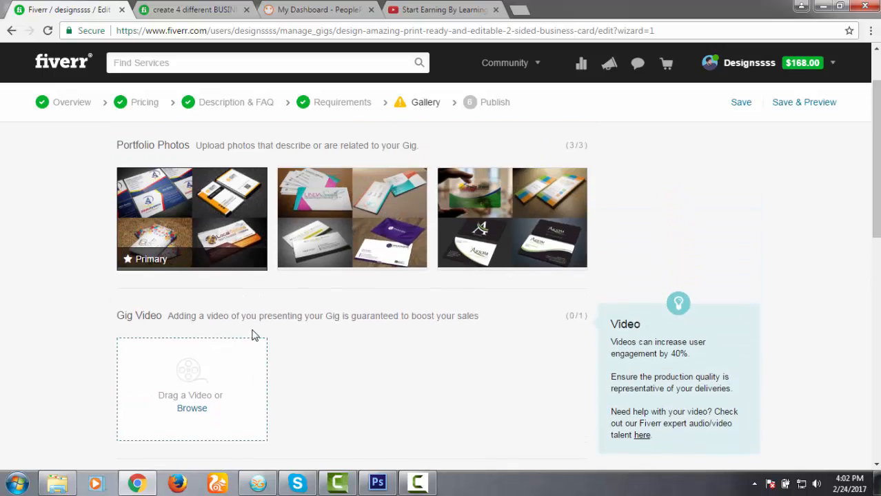
{"action": "scroll", "coordinate": [214, 359], "scroll_direction": "down", "scroll_amount": 1}
{"action": "scroll", "coordinate": [211, 362], "scroll_direction": "down", "scroll_amount": 1}
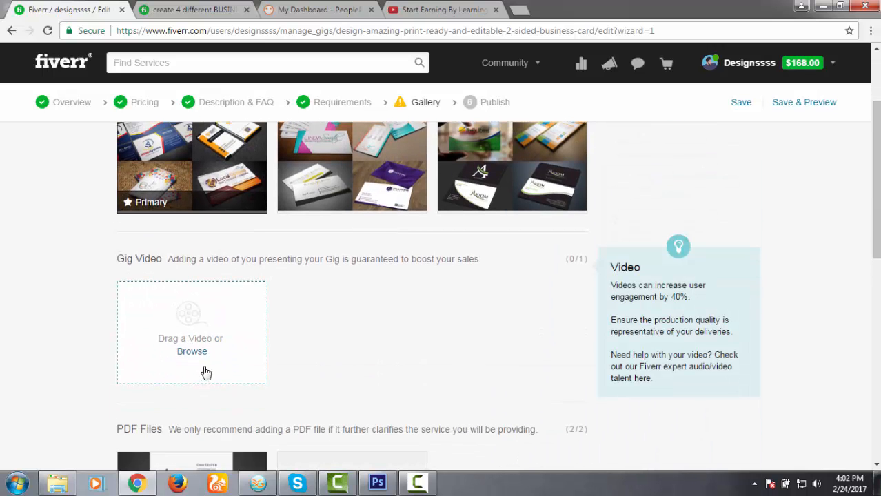
{"action": "scroll", "coordinate": [310, 358], "scroll_direction": "down", "scroll_amount": 3}
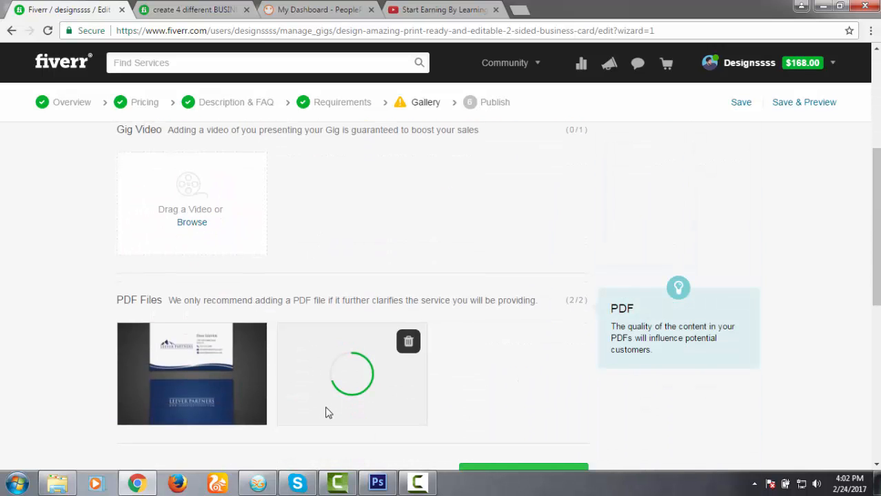
{"action": "scroll", "coordinate": [359, 344], "scroll_direction": "down", "scroll_amount": 1}
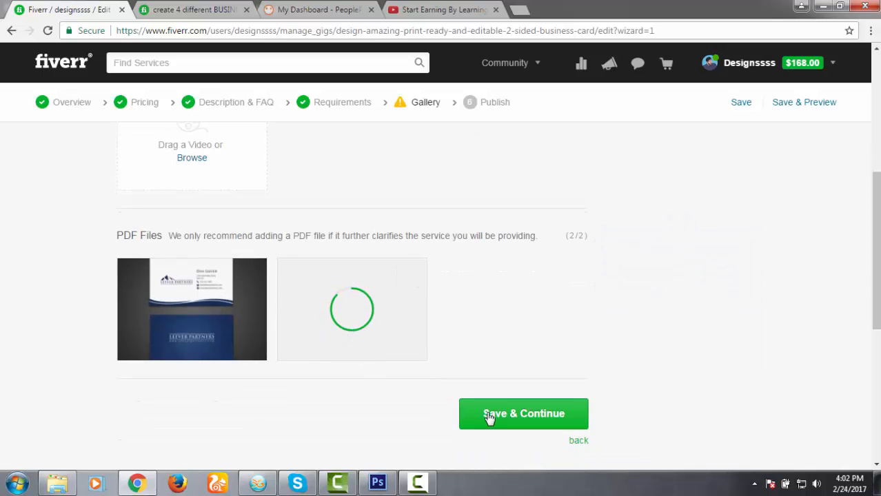
Check the gig gallery's photos and the second PDF upload, save the gallery, and publish the gig.
{"action": "scroll", "coordinate": [433, 403], "scroll_direction": "up", "scroll_amount": 2}
{"action": "scroll", "coordinate": [434, 398], "scroll_direction": "up", "scroll_amount": 3}
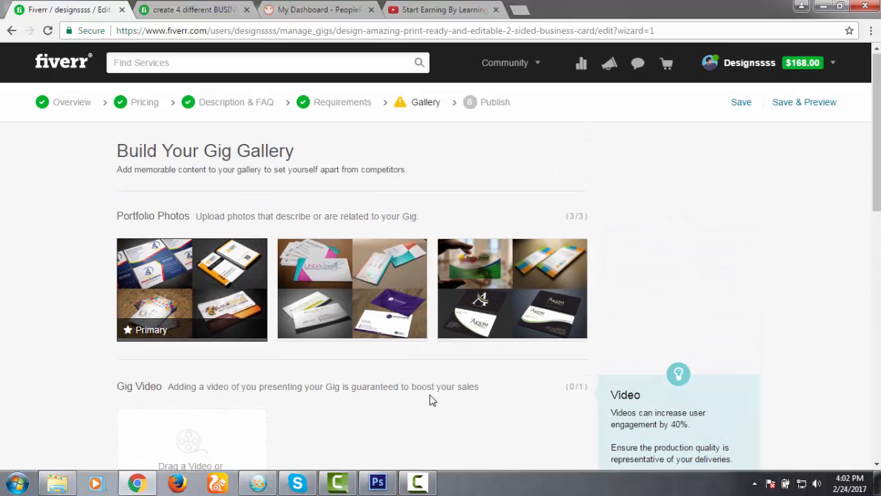
{"action": "scroll", "coordinate": [420, 397], "scroll_direction": "down", "scroll_amount": 1}
{"action": "scroll", "coordinate": [441, 310], "scroll_direction": "down", "scroll_amount": 3}
{"action": "scroll", "coordinate": [475, 248], "scroll_direction": "up", "scroll_amount": 1}
{"action": "scroll", "coordinate": [485, 299], "scroll_direction": "down", "scroll_amount": 1}
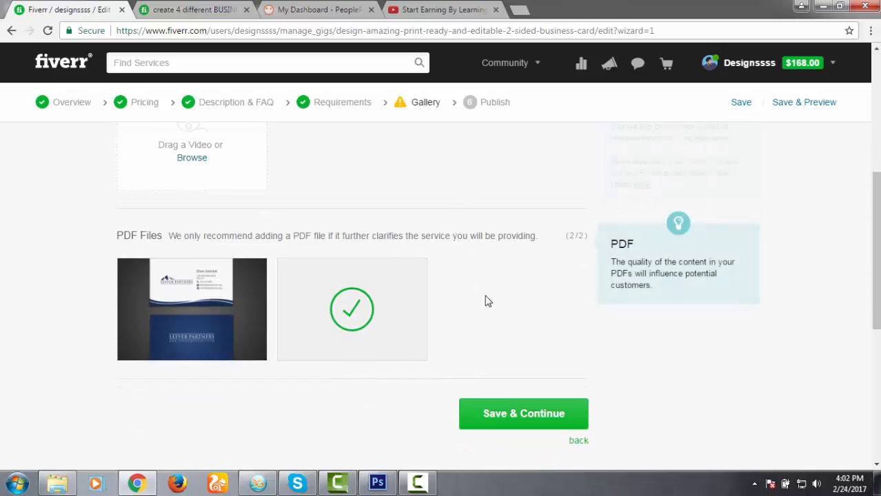
{"action": "left_click", "coordinate": [513, 416]}
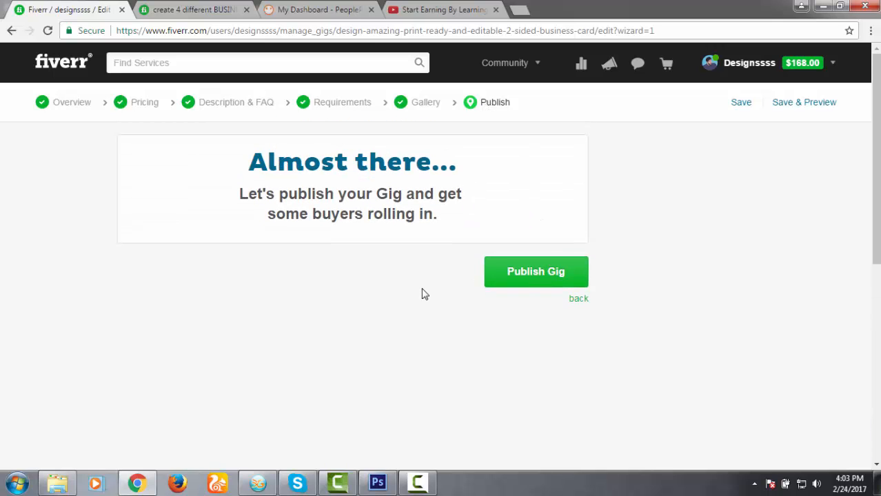
{"action": "left_click", "coordinate": [531, 274]}
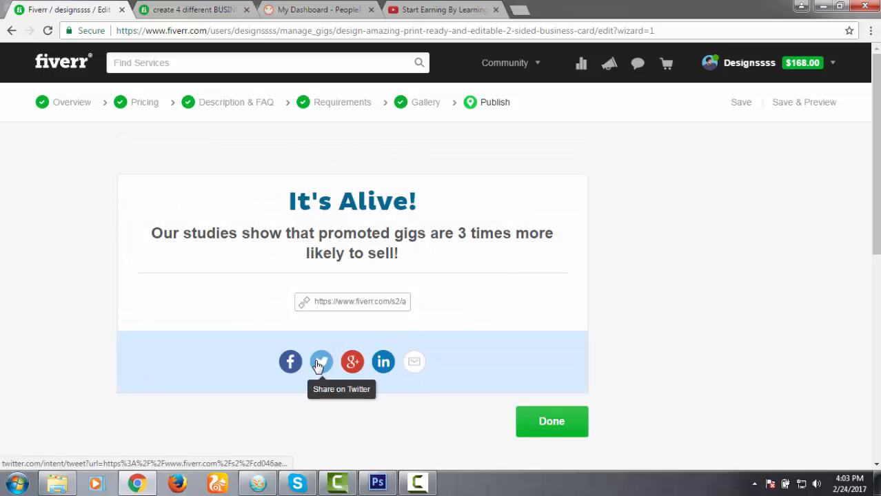
Share the published gig on Twitter and as a public Google+ post, and finish the promotion page.
{"action": "left_click", "coordinate": [321, 365]}
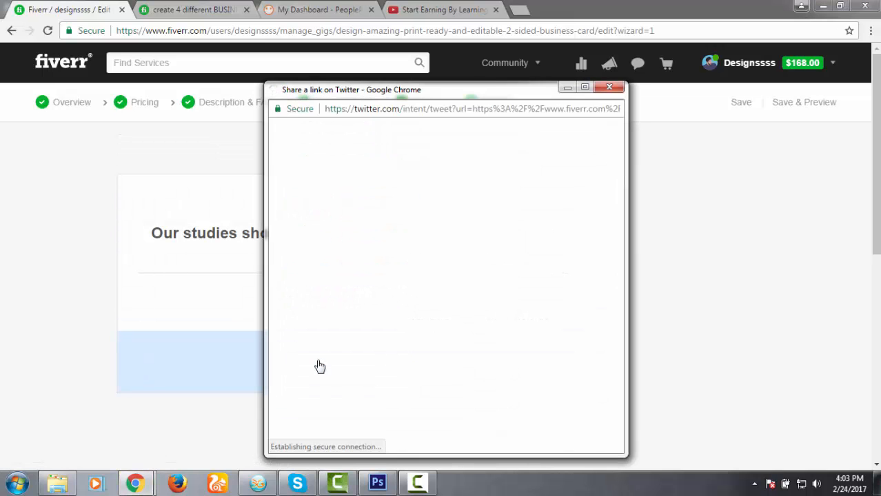
{"action": "left_click", "coordinate": [584, 244]}
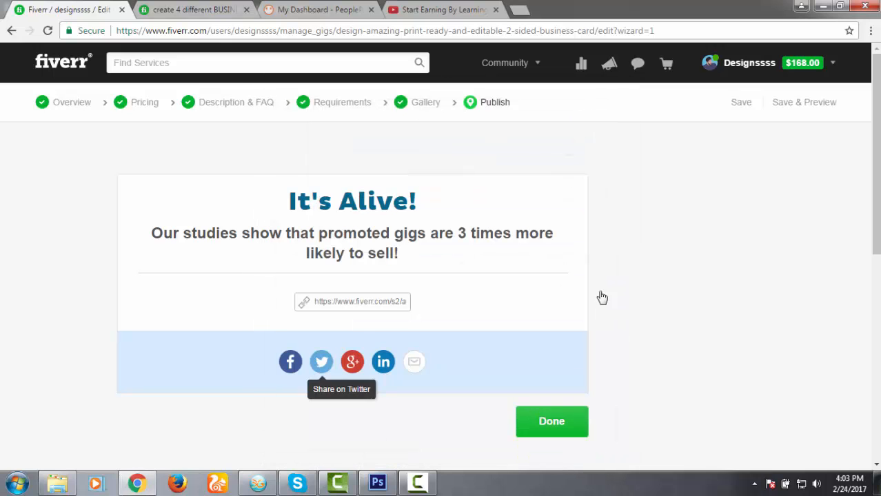
{"action": "left_click", "coordinate": [352, 363]}
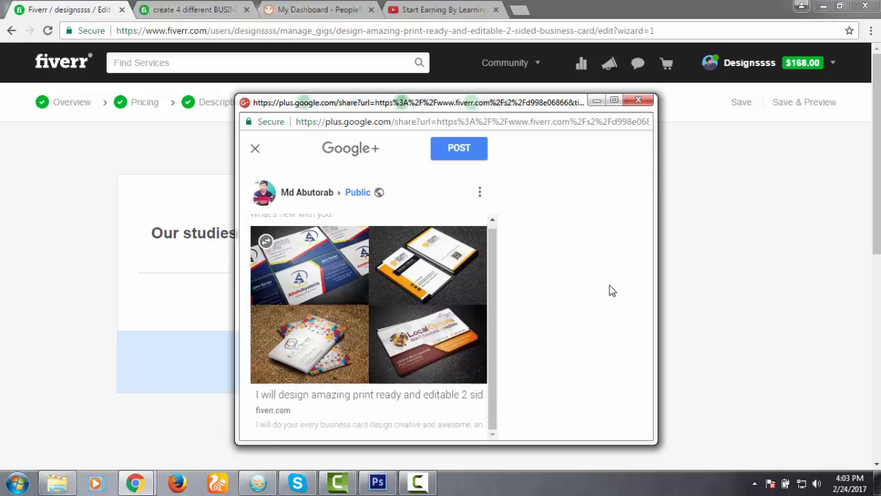
{"action": "left_click", "coordinate": [456, 150]}
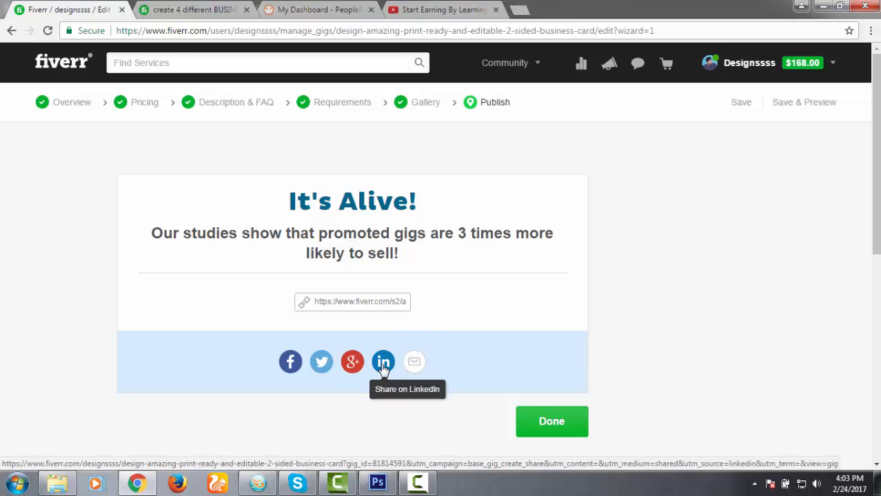
{"action": "left_click", "coordinate": [553, 423]}
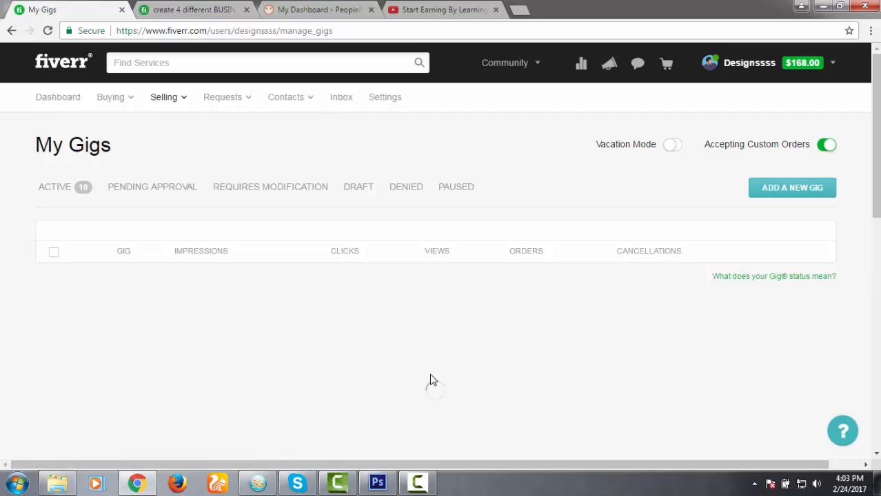
Review the active gigs list, including the new two-sided business card gig and the impressions, clicks, views and orders of all gigs.
{"action": "scroll", "coordinate": [426, 334], "scroll_direction": "down", "scroll_amount": 1}
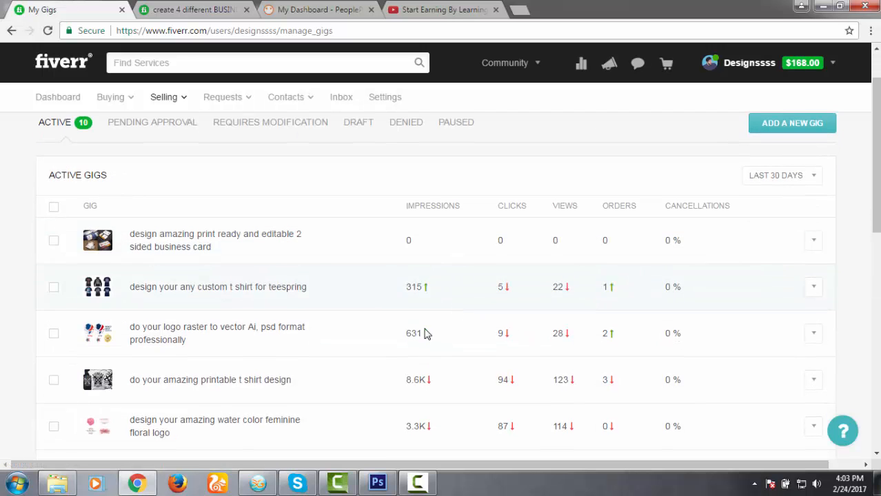
{"action": "scroll", "coordinate": [469, 345], "scroll_direction": "down", "scroll_amount": 2}
{"action": "scroll", "coordinate": [585, 372], "scroll_direction": "down", "scroll_amount": 3}
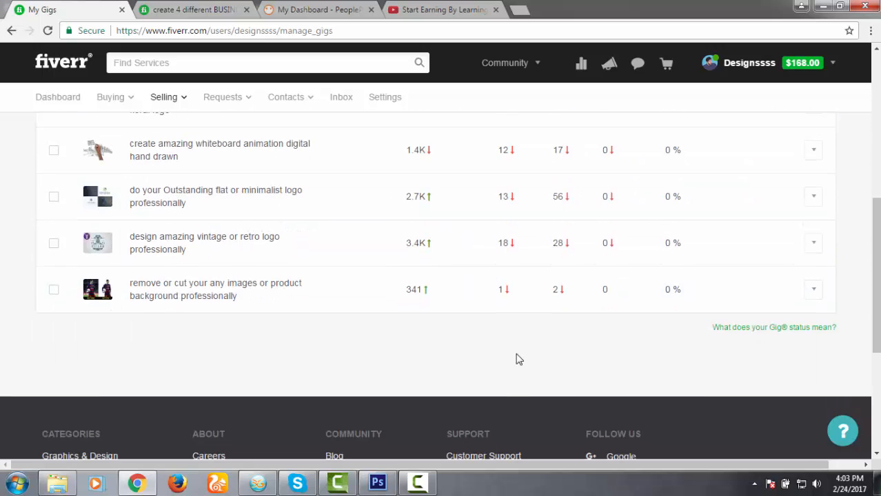
{"action": "scroll", "coordinate": [518, 359], "scroll_direction": "up", "scroll_amount": 2}
{"action": "scroll", "coordinate": [517, 344], "scroll_direction": "up", "scroll_amount": 2}
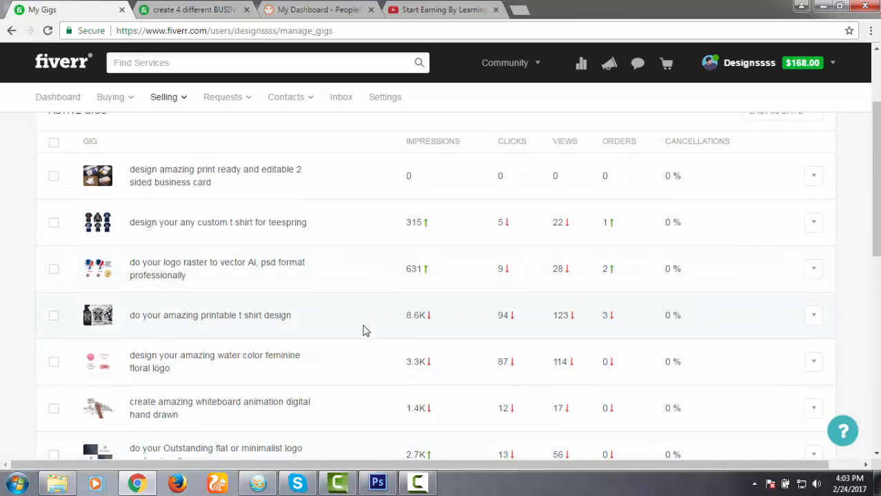
{"action": "scroll", "coordinate": [427, 351], "scroll_direction": "down", "scroll_amount": 2}
{"action": "scroll", "coordinate": [494, 374], "scroll_direction": "up", "scroll_amount": 2}
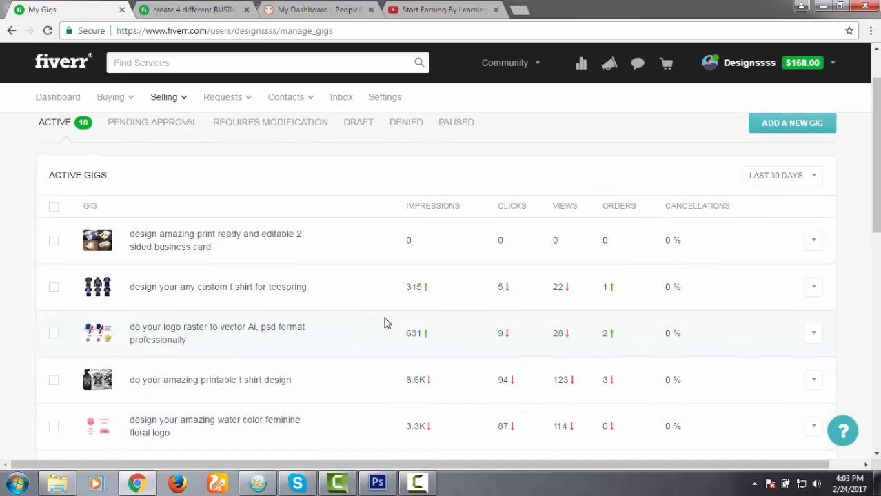
{"action": "scroll", "coordinate": [385, 321], "scroll_direction": "down", "scroll_amount": 4}
{"action": "scroll", "coordinate": [348, 344], "scroll_direction": "up", "scroll_amount": 5}
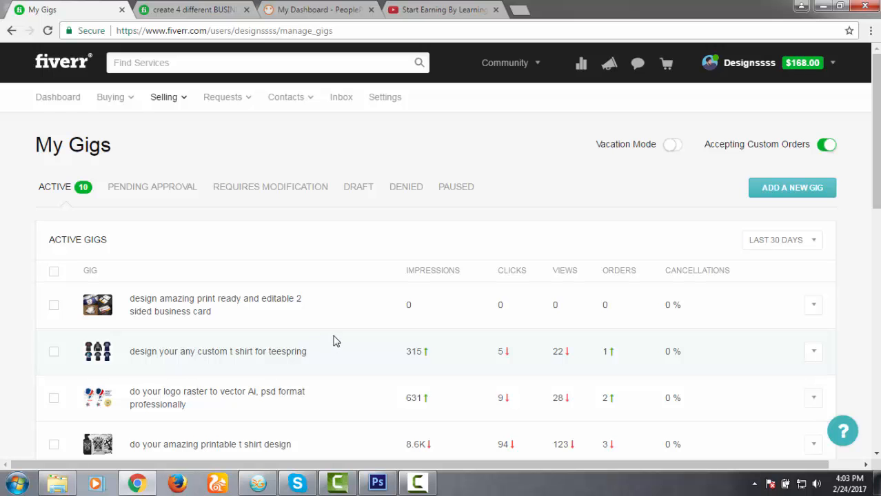
{"action": "scroll", "coordinate": [322, 321], "scroll_direction": "down", "scroll_amount": 5}
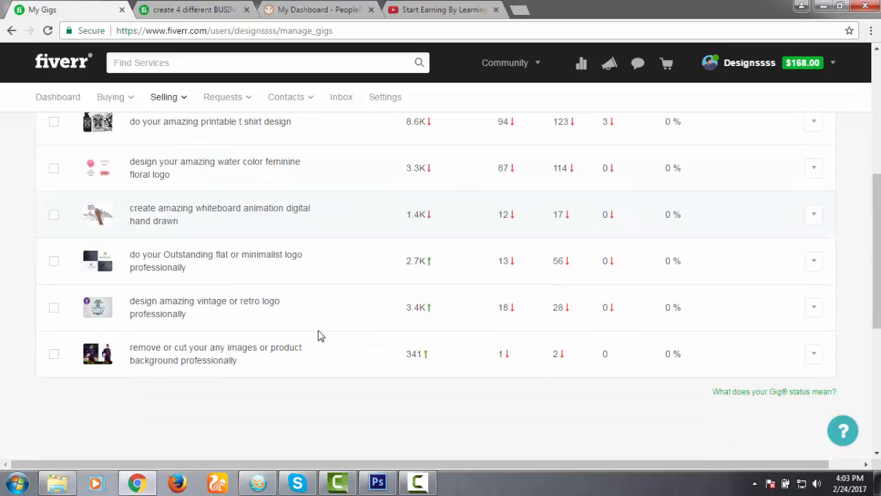
{"action": "scroll", "coordinate": [324, 341], "scroll_direction": "up", "scroll_amount": 5}
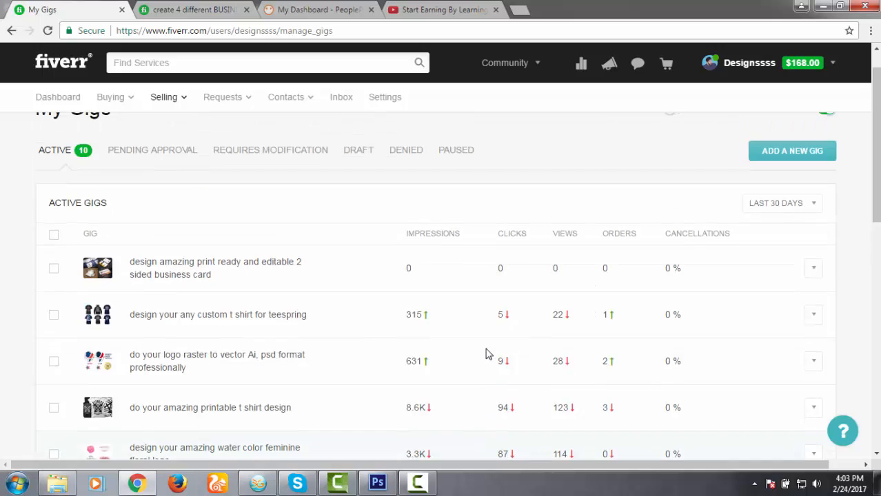
{"action": "scroll", "coordinate": [486, 354], "scroll_direction": "up", "scroll_amount": 1}
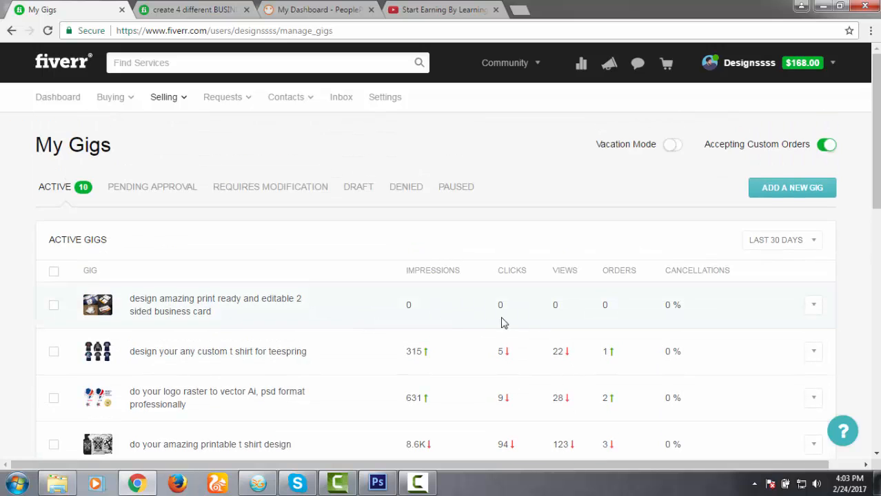
{"action": "scroll", "coordinate": [386, 365], "scroll_direction": "down", "scroll_amount": 4}
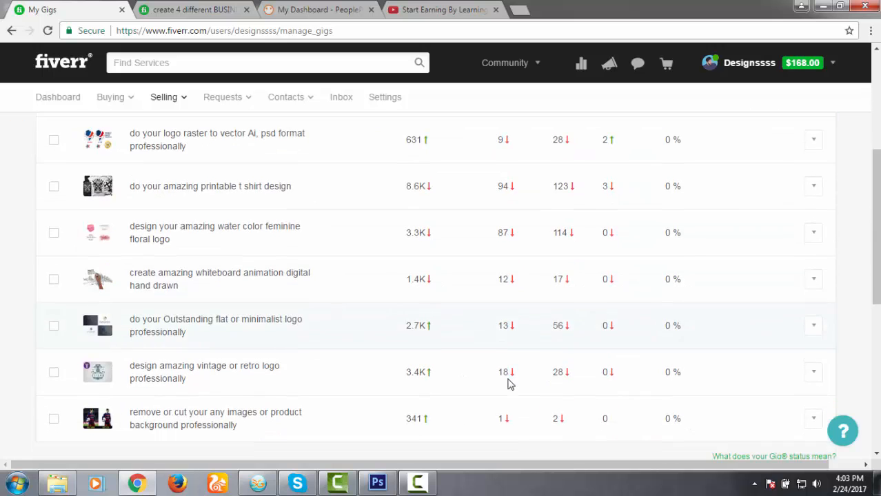
{"action": "scroll", "coordinate": [508, 396], "scroll_direction": "down", "scroll_amount": 1}
{"action": "scroll", "coordinate": [527, 401], "scroll_direction": "up", "scroll_amount": 4}
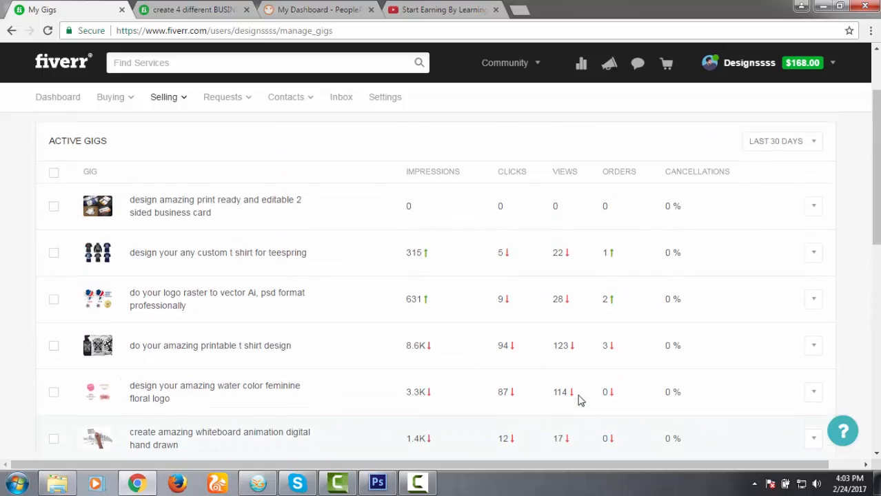
{"action": "scroll", "coordinate": [578, 400], "scroll_direction": "up", "scroll_amount": 1}
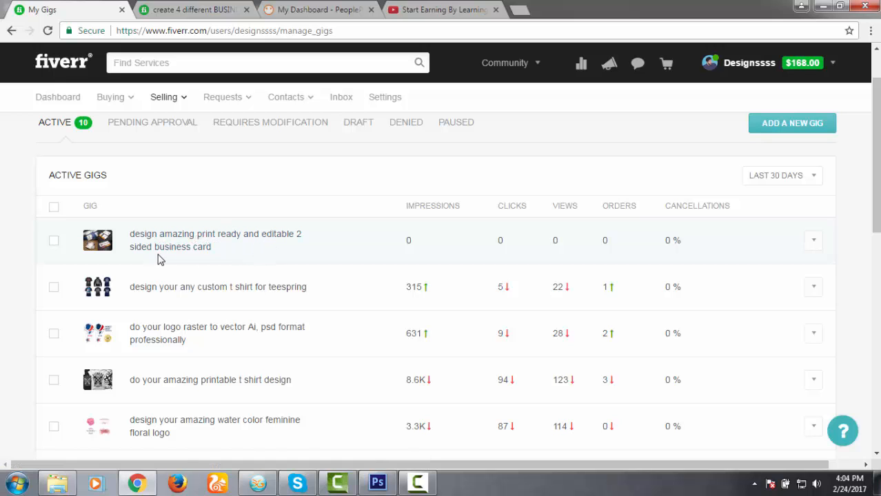
Open the seller's Buyer Requests page and filter the requests to the Business Cards & Stationery subcategory.
{"action": "mouse_move", "coordinate": [813, 69]}
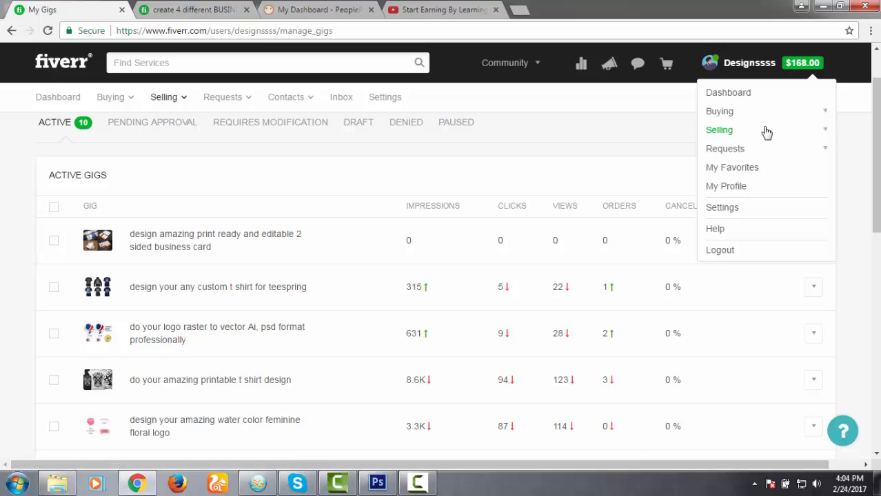
{"action": "left_click", "coordinate": [743, 131]}
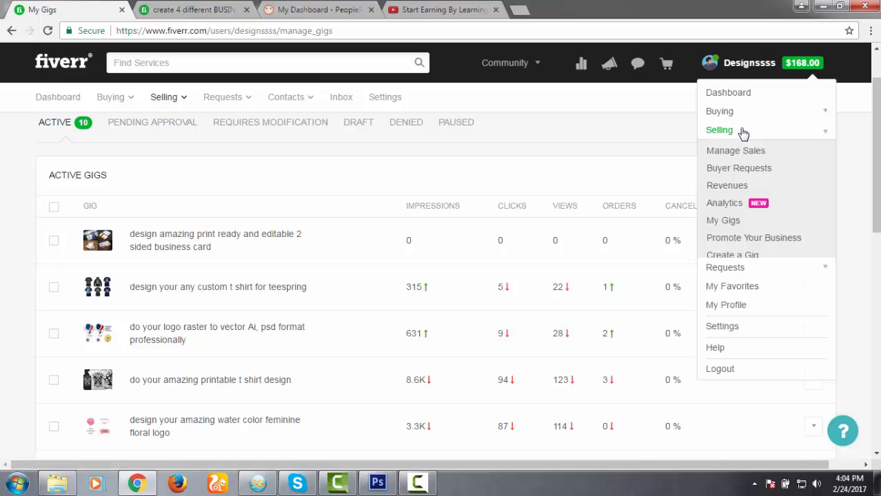
{"action": "left_click", "coordinate": [730, 171]}
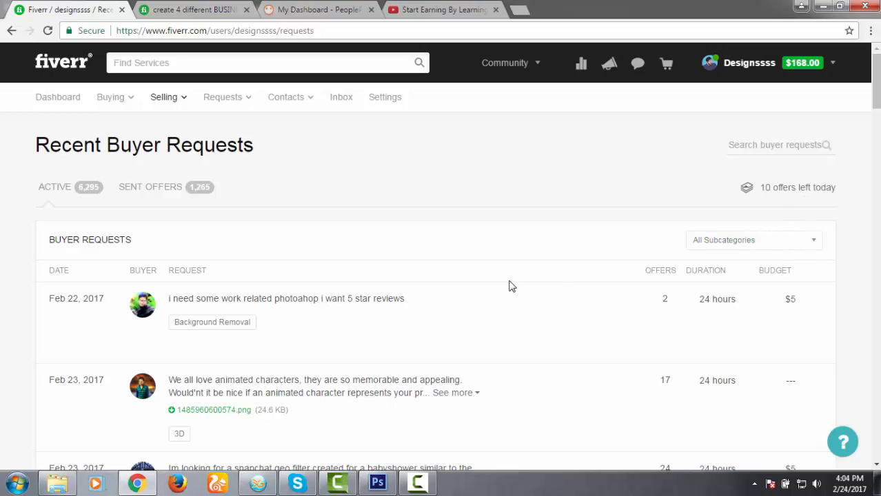
{"action": "mouse_move", "coordinate": [511, 293]}
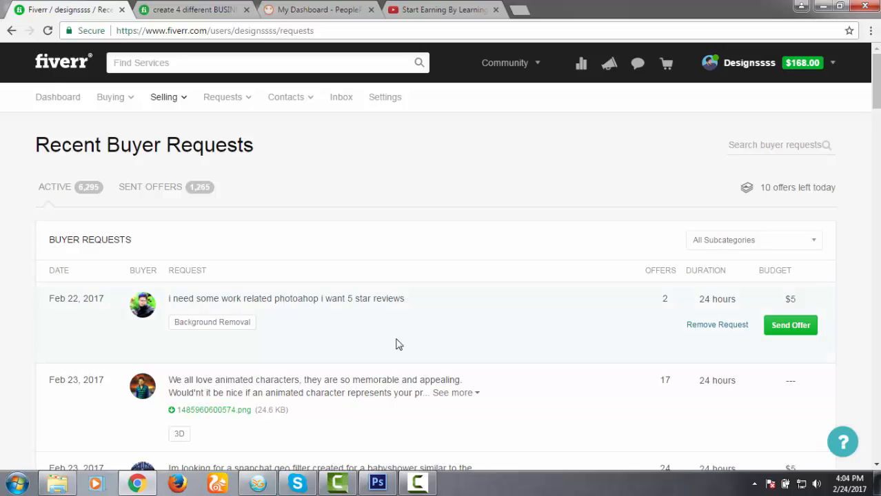
{"action": "left_click", "coordinate": [715, 253]}
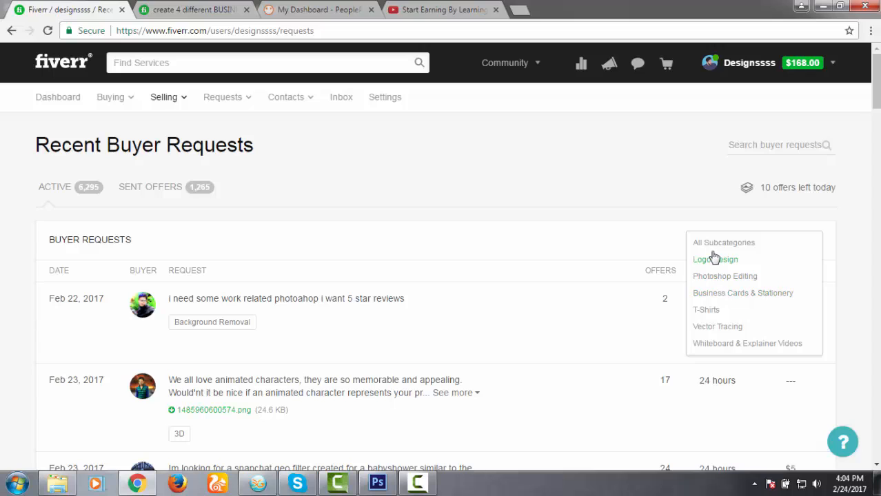
{"action": "left_click", "coordinate": [734, 299]}
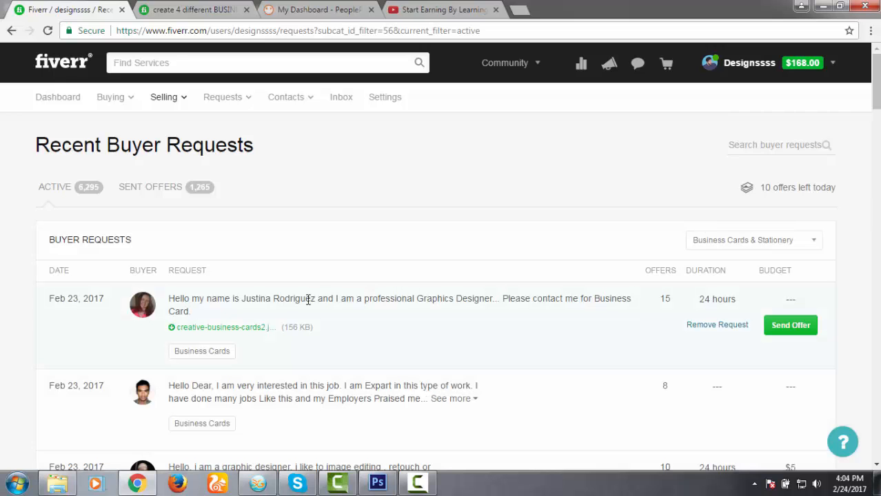
Browse the business card requests, open the gig selection for an offer on the first request, and close it without submitting.
{"action": "scroll", "coordinate": [293, 338], "scroll_direction": "down", "scroll_amount": 1}
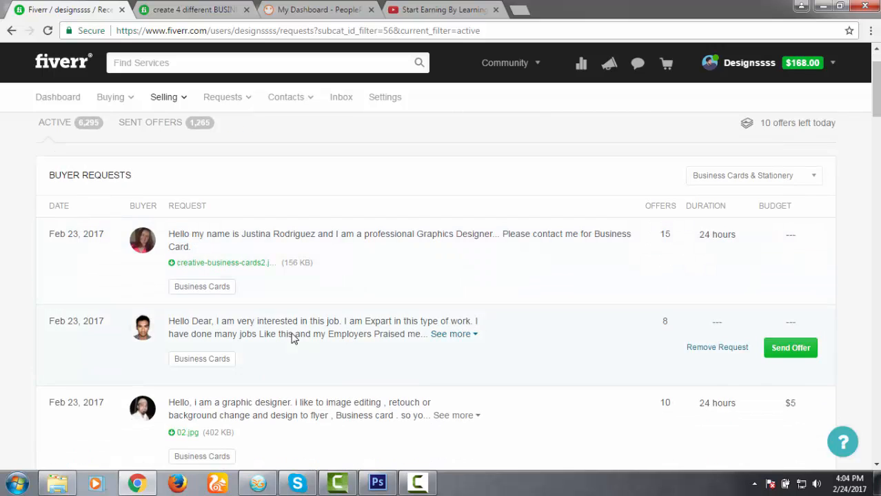
{"action": "scroll", "coordinate": [282, 321], "scroll_direction": "down", "scroll_amount": 1}
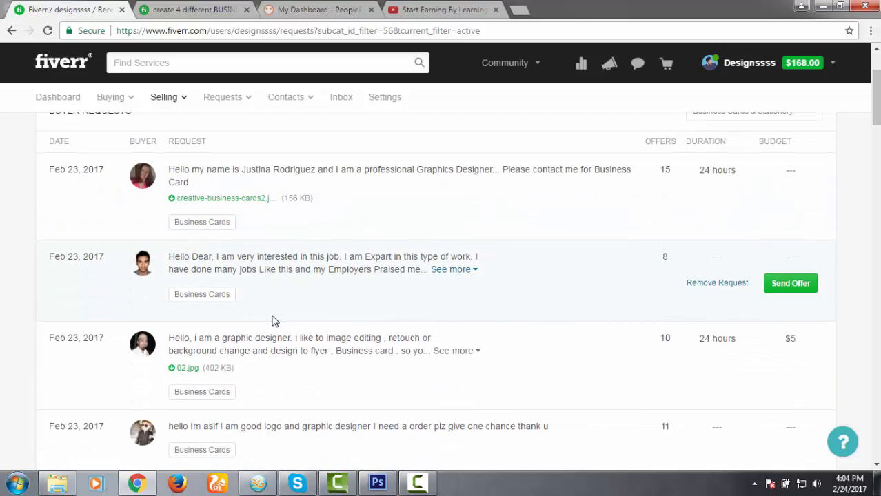
{"action": "scroll", "coordinate": [277, 326], "scroll_direction": "down", "scroll_amount": 2}
{"action": "scroll", "coordinate": [296, 322], "scroll_direction": "up", "scroll_amount": 3}
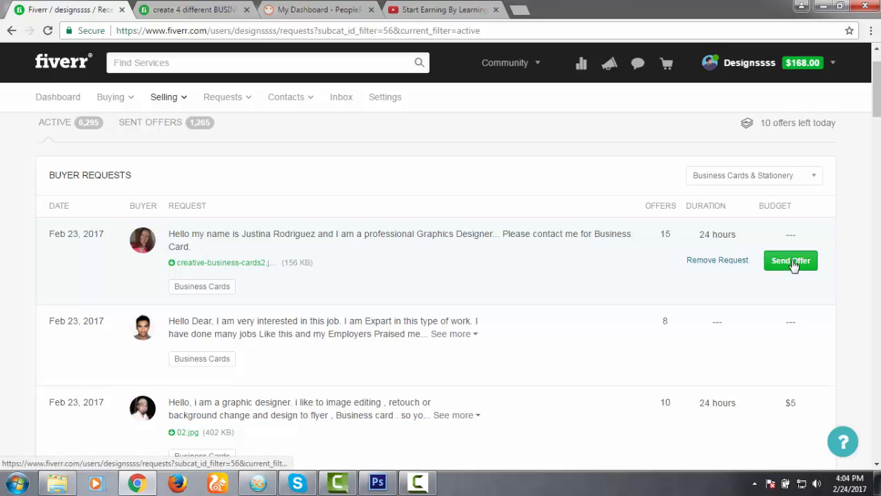
{"action": "left_click", "coordinate": [791, 261]}
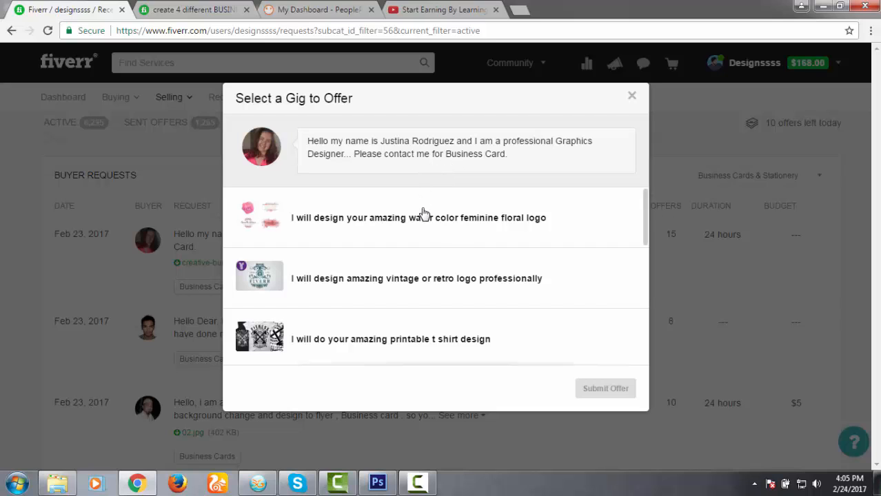
{"action": "left_click", "coordinate": [633, 97]}
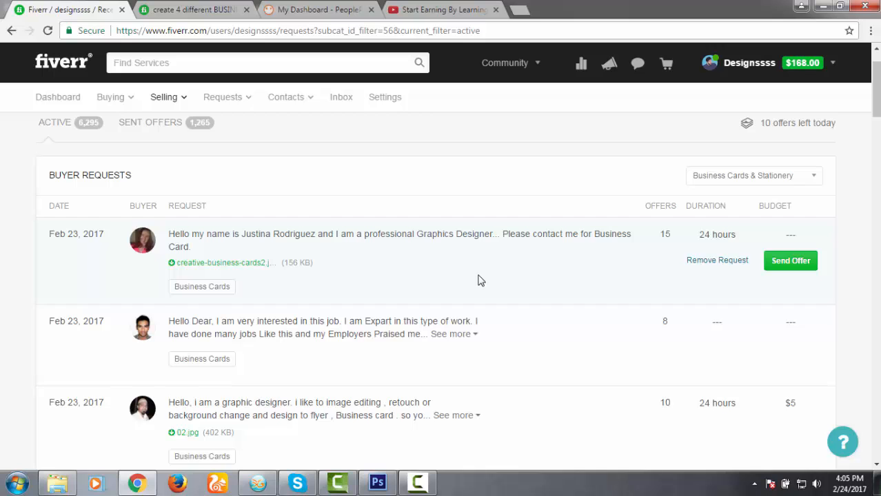
Look through more of the filtered buyer requests and expand the full text of the second request.
{"action": "scroll", "coordinate": [480, 281], "scroll_direction": "down", "scroll_amount": 5}
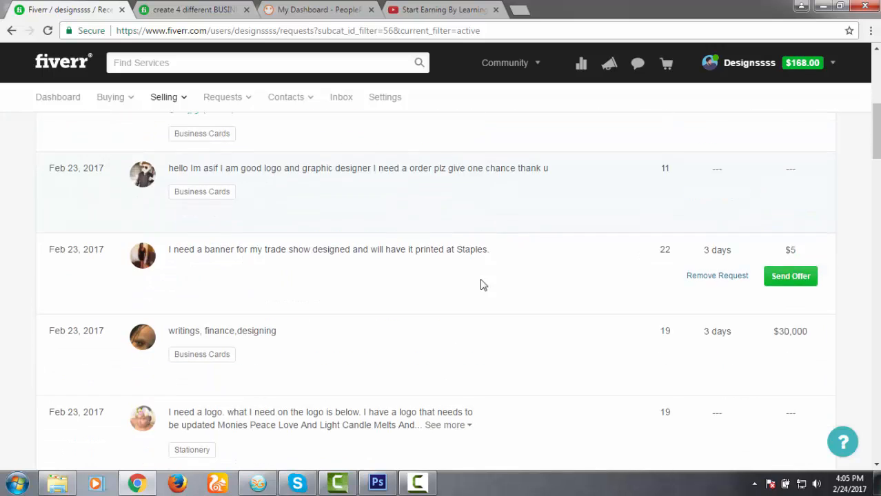
{"action": "scroll", "coordinate": [503, 288], "scroll_direction": "up", "scroll_amount": 5}
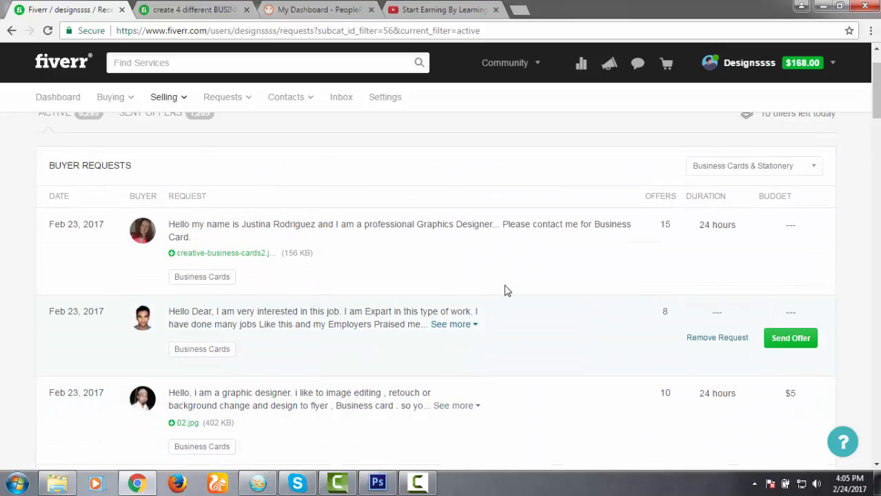
{"action": "scroll", "coordinate": [505, 291], "scroll_direction": "down", "scroll_amount": 1}
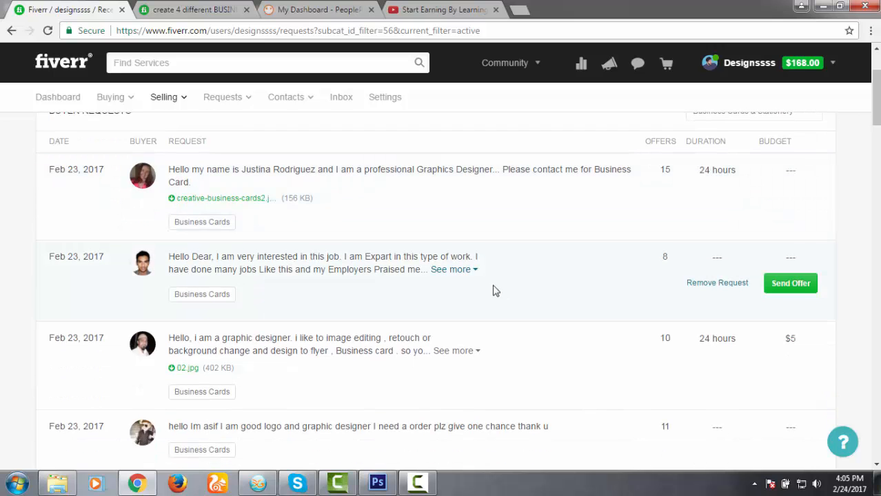
{"action": "left_click", "coordinate": [456, 270]}
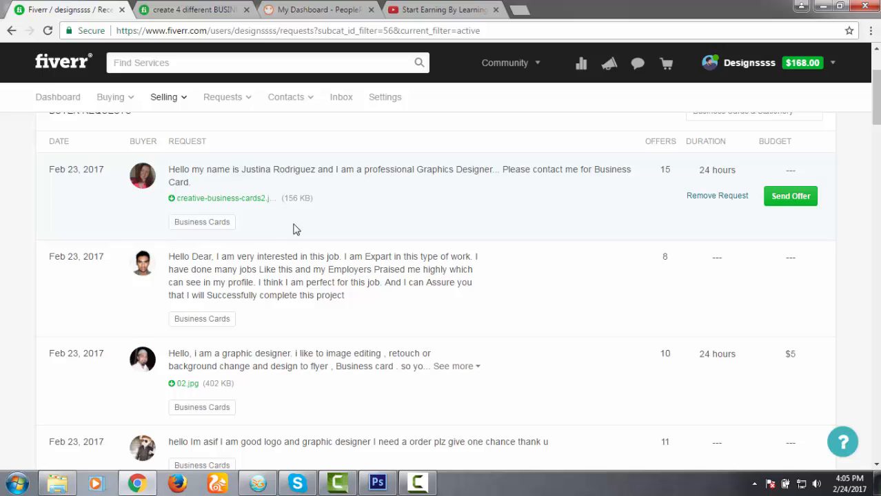
Browse further down the filtered buyer requests and expand the full text of the industrial coding/printing company's business card request.
{"action": "scroll", "coordinate": [297, 231], "scroll_direction": "down", "scroll_amount": 1}
{"action": "scroll", "coordinate": [434, 306], "scroll_direction": "up", "scroll_amount": 1}
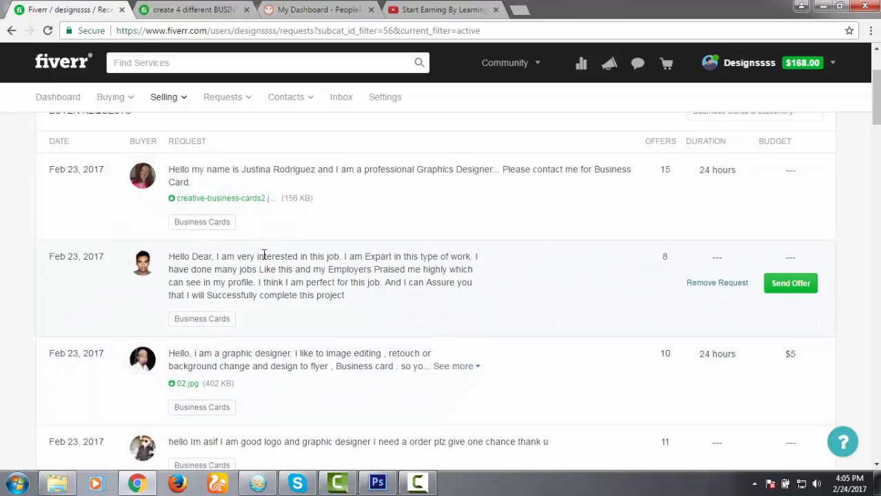
{"action": "scroll", "coordinate": [237, 386], "scroll_direction": "down", "scroll_amount": 2}
{"action": "scroll", "coordinate": [222, 372], "scroll_direction": "down", "scroll_amount": 2}
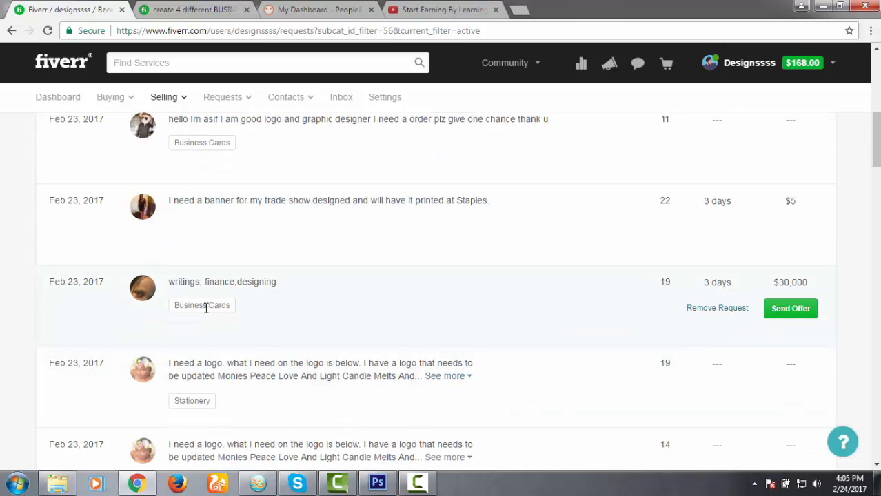
{"action": "scroll", "coordinate": [496, 372], "scroll_direction": "down", "scroll_amount": 2}
{"action": "scroll", "coordinate": [481, 378], "scroll_direction": "up", "scroll_amount": 1}
{"action": "scroll", "coordinate": [386, 355], "scroll_direction": "down", "scroll_amount": 2}
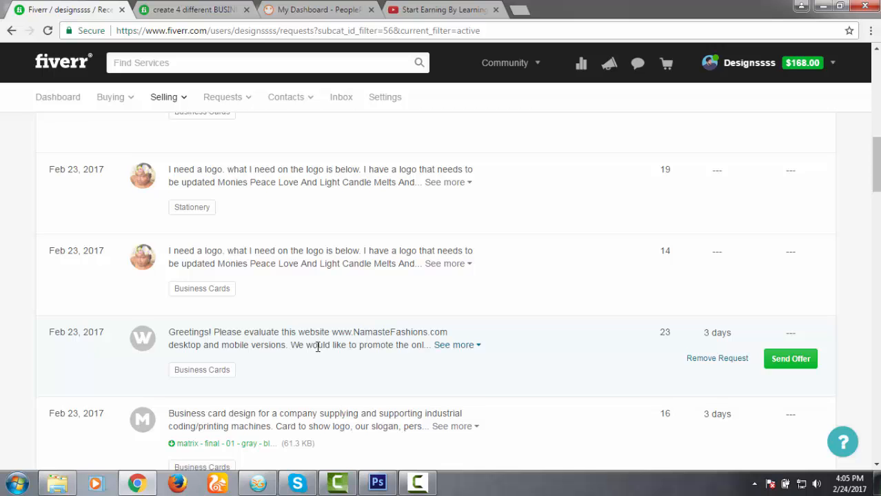
{"action": "scroll", "coordinate": [316, 349], "scroll_direction": "down", "scroll_amount": 3}
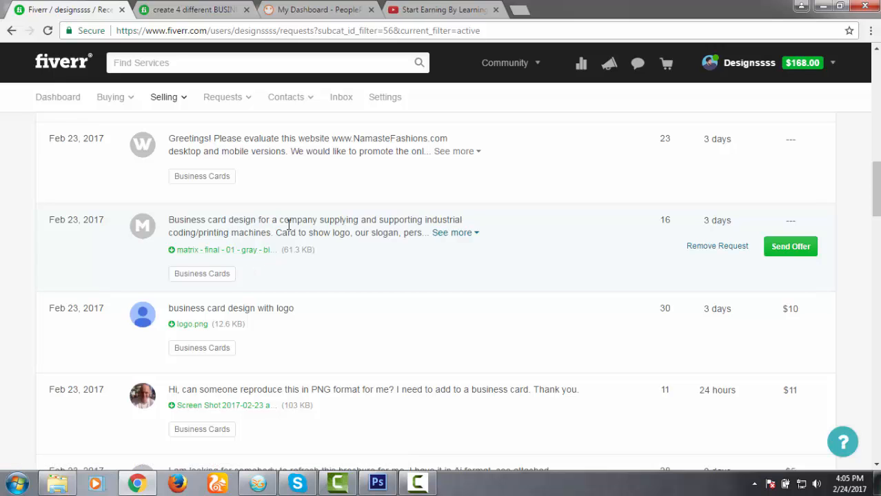
{"action": "left_click", "coordinate": [459, 234]}
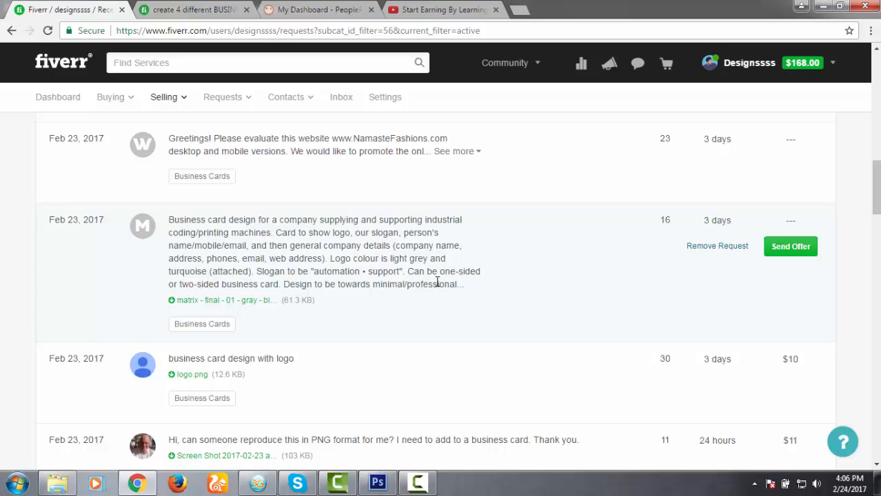
Examine the slogan wording in the industrial company's request, view its attached logo in Photoshop, and return to the Fiverr request list.
{"action": "left_click_drag", "start_coordinate": [400, 274], "coordinate": [314, 266]}
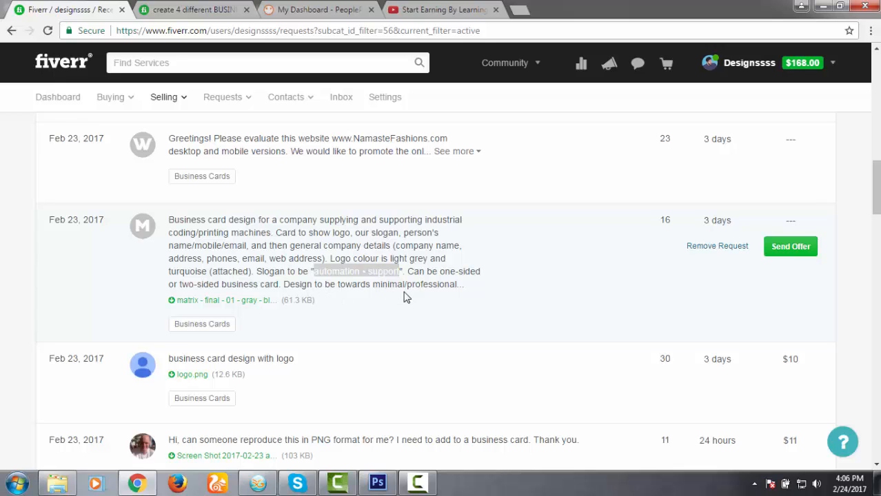
{"action": "scroll", "coordinate": [338, 334], "scroll_direction": "down", "scroll_amount": 1}
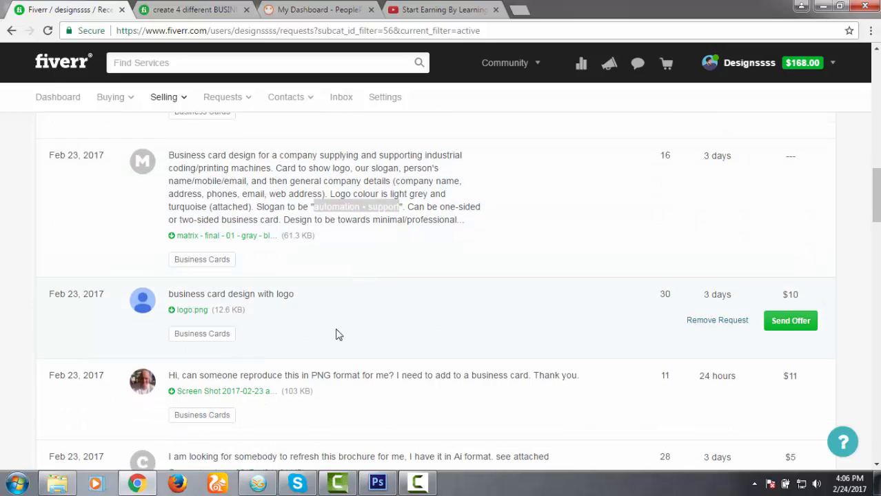
{"action": "scroll", "coordinate": [337, 334], "scroll_direction": "up", "scroll_amount": 1}
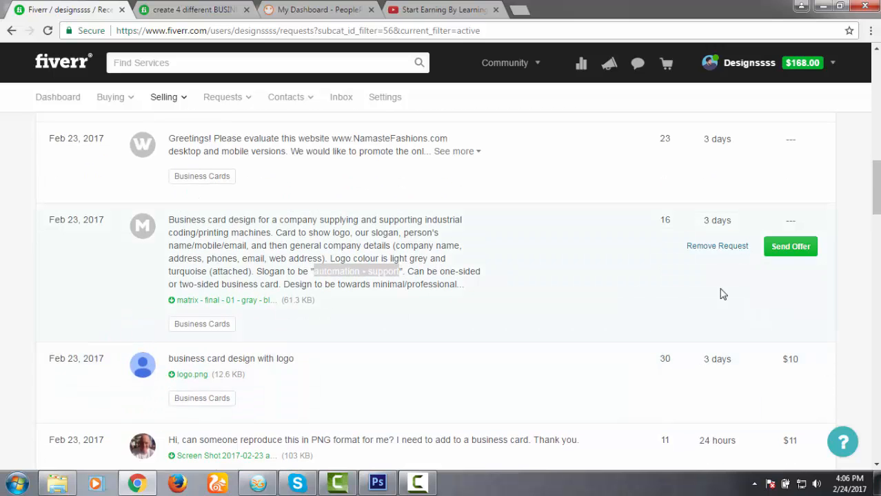
{"action": "left_click", "coordinate": [243, 303]}
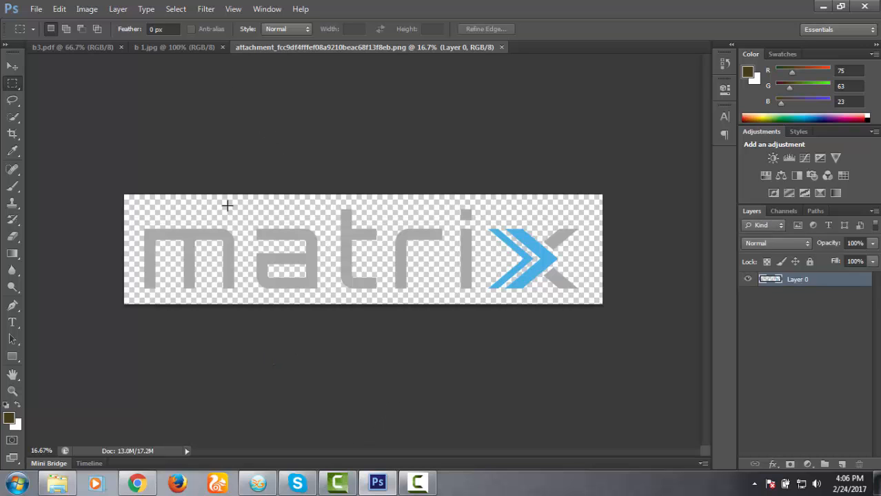
{"action": "left_click", "coordinate": [142, 485]}
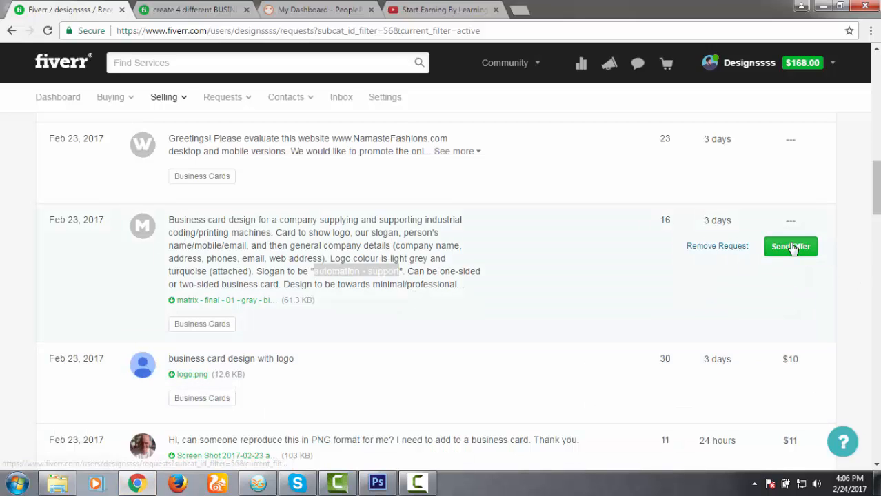
Start an offer on the industrial company's request using the gig "I will design amazing print ready and editable 2 sided business card".
{"action": "left_click", "coordinate": [789, 248]}
{"action": "scroll", "coordinate": [389, 336], "scroll_direction": "down", "scroll_amount": 7}
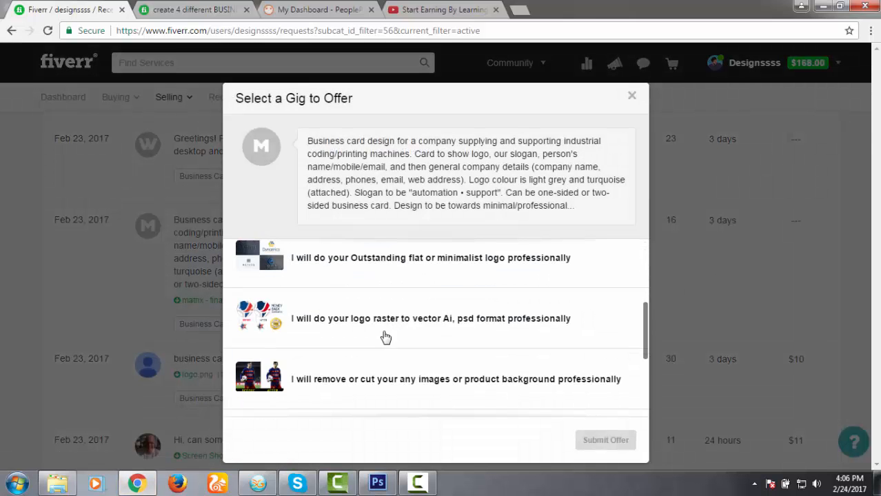
{"action": "left_click", "coordinate": [350, 381]}
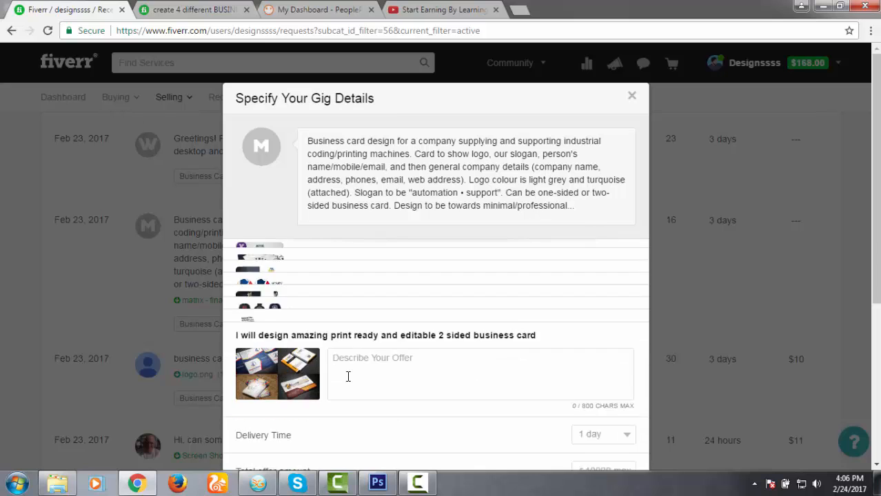
Begin the offer description with "Hello" and, on a new line, "I have seen your all details about your business card design,".
{"action": "left_click", "coordinate": [389, 292]}
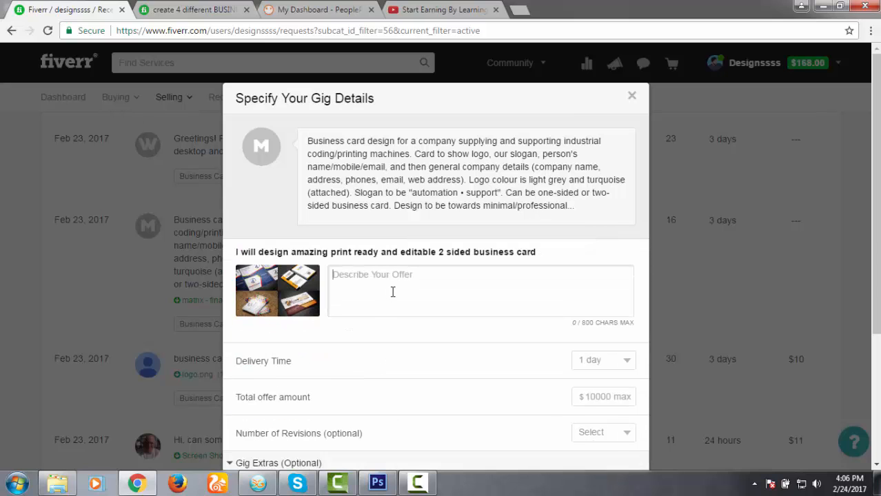
{"action": "type", "text": "I"}
{"action": "key", "text": "BackSpace"}
{"action": "type", "text": "Hello"}
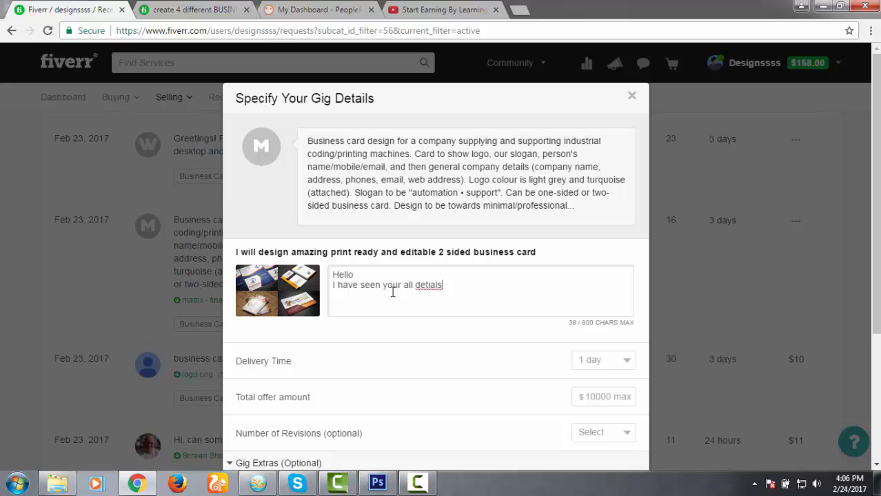
{"action": "key", "text": "BackSpace"}
{"action": "key", "text": "BackSpace"}
{"action": "key", "text": "BackSpace"}
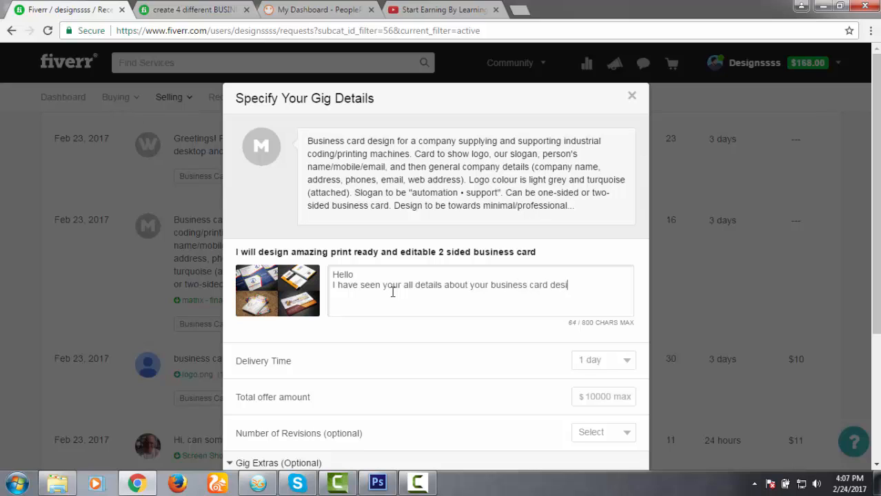
Continue the offer description with "and I am able to do your business card design professionally as your expected design.".
{"action": "type", "text": "and I am able to do"}
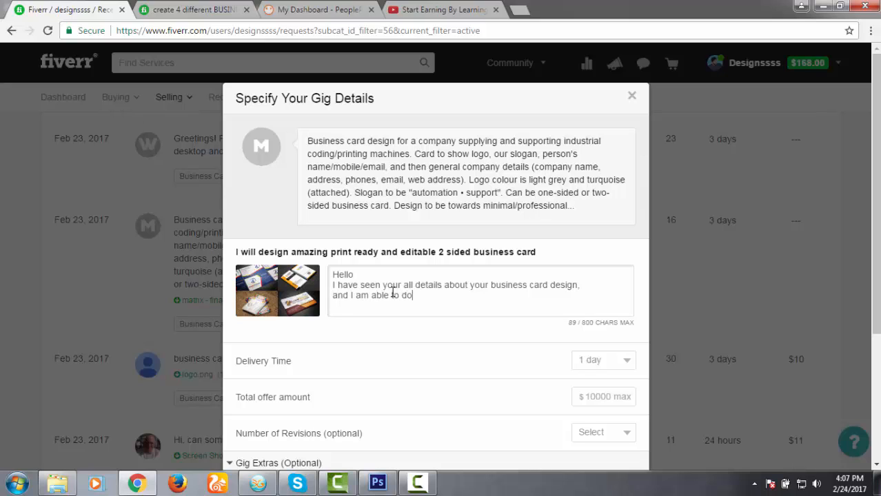
{"action": "type", "text": " your business card de"}
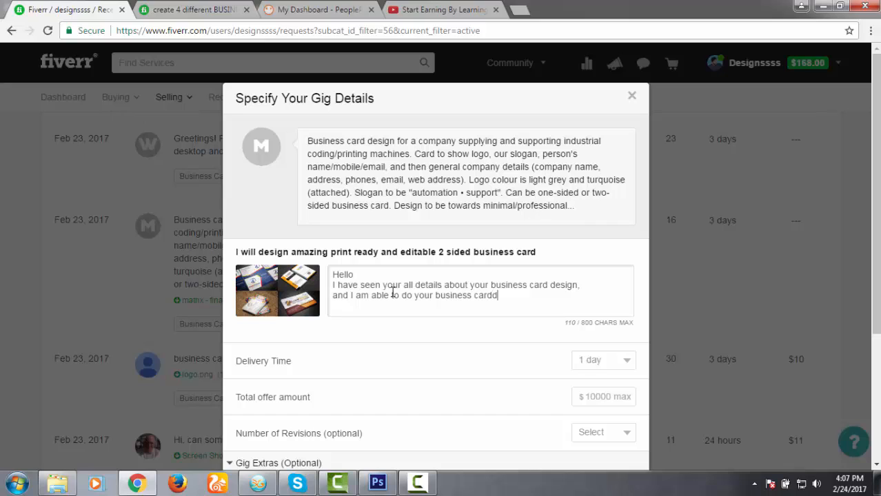
{"action": "type", "text": "sign portf"}
{"action": "key", "text": "BackSpace"}
{"action": "key", "text": "BackSpace"}
{"action": "key", "text": "BackSpace"}
{"action": "key", "text": "BackSpace"}
{"action": "type", "text": "rofessionally as "}
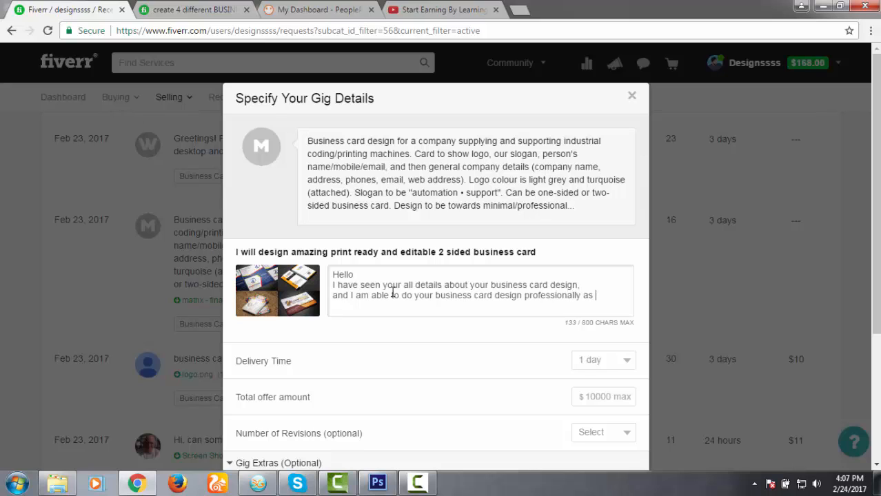
{"action": "type", "text": "your expecd"}
{"action": "type", "text": "ed de"}
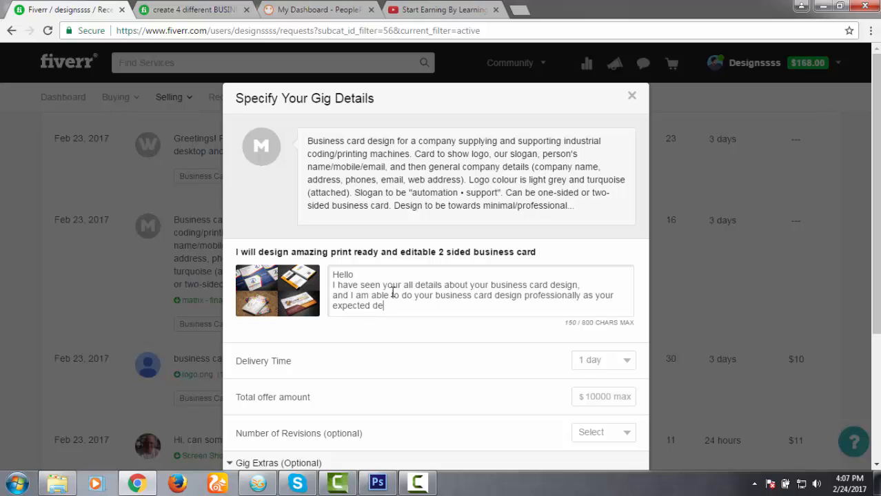
{"action": "type", "text": "sign."}
Finish the offer description with the lines "so you can contact or order me to start your design." and "thanks :)".
{"action": "key", "text": "Return"}
{"action": "type", "text": "so y"}
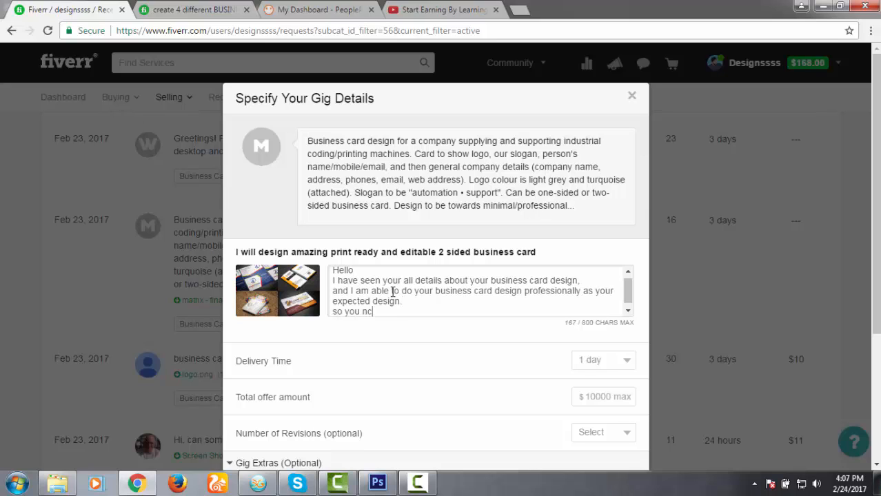
{"action": "type", "text": "ou can ocontact or order m"}
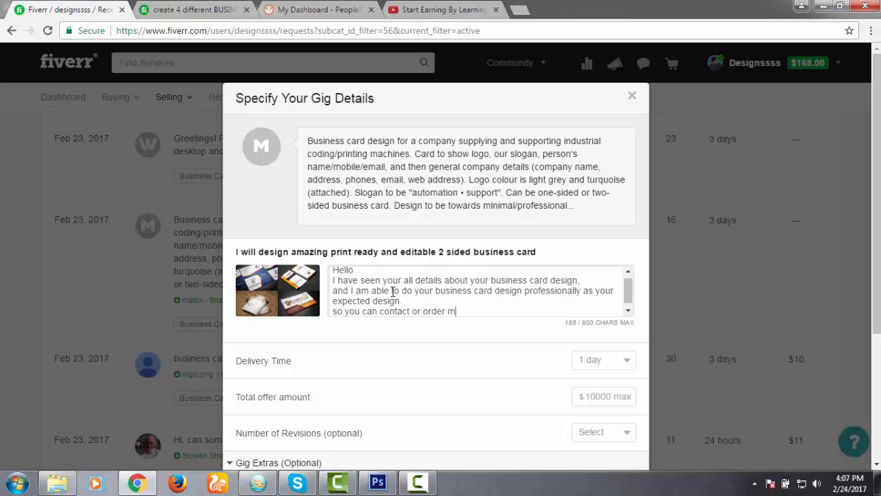
{"action": "type", "text": "e to start your design."}
{"action": "key", "text": "Return"}
{"action": "type", "text": "thanks :)"}
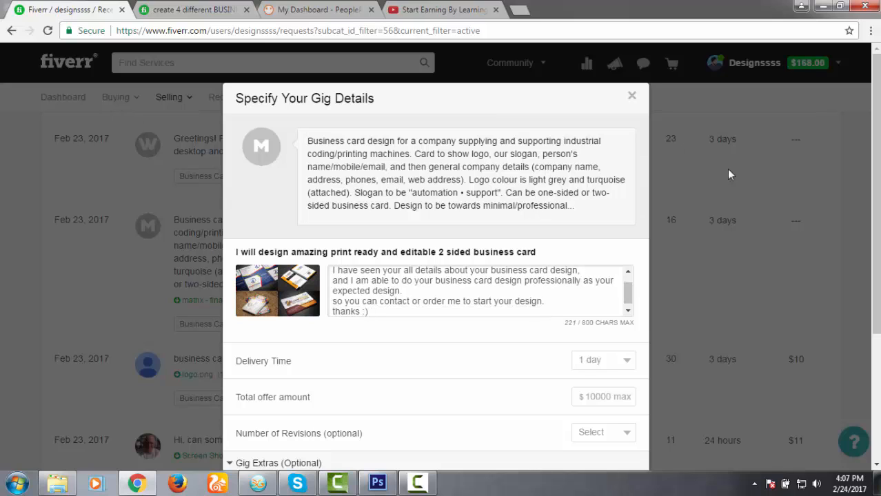
Set the offer's delivery time to 3 days and its total offer amount to $30.
{"action": "left_click", "coordinate": [602, 362]}
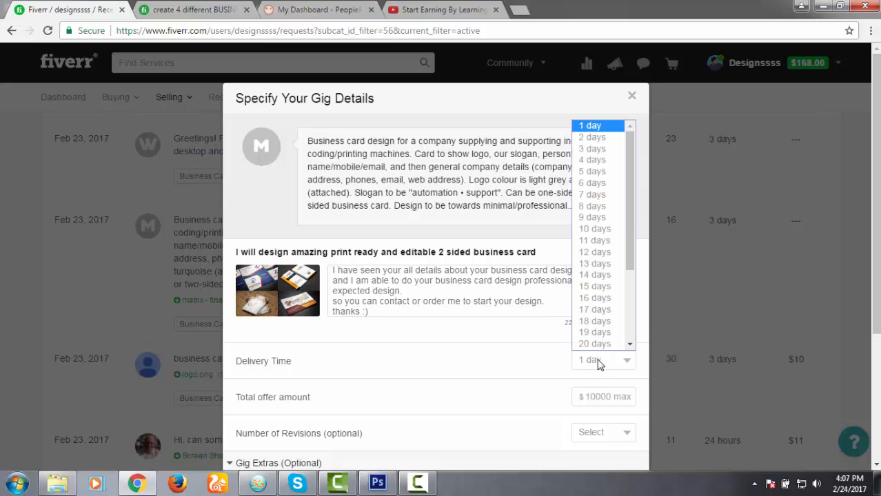
{"action": "left_click", "coordinate": [593, 148]}
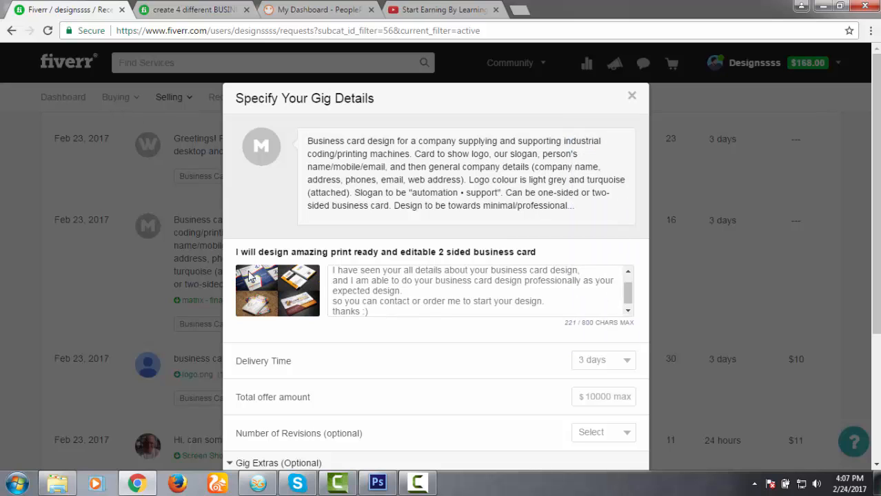
{"action": "scroll", "coordinate": [417, 335], "scroll_direction": "down", "scroll_amount": 1}
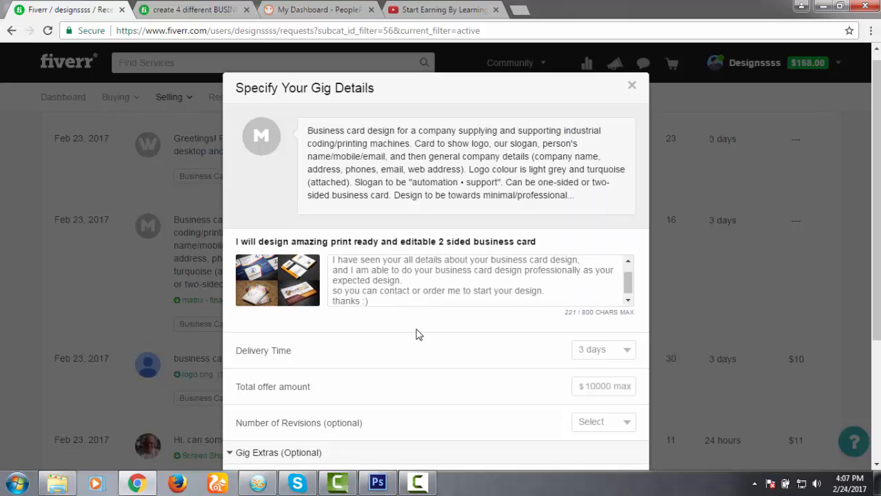
{"action": "left_click", "coordinate": [604, 332]}
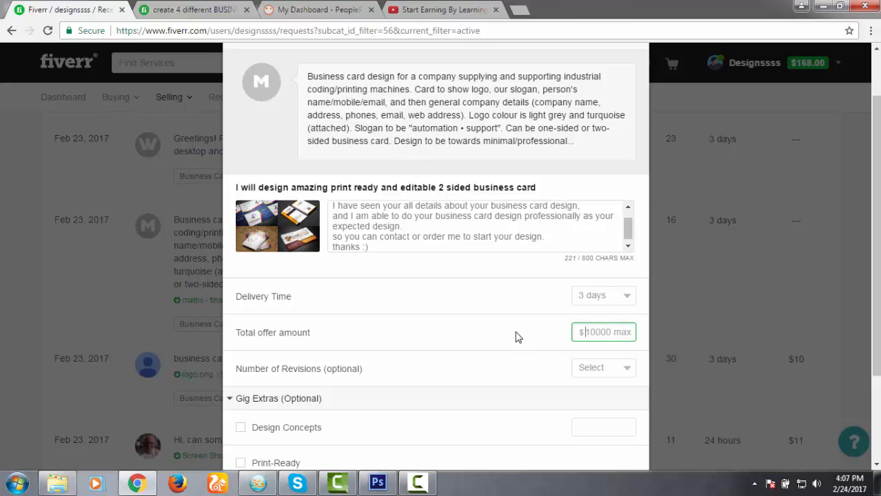
{"action": "type", "text": "30"}
{"action": "scroll", "coordinate": [521, 348], "scroll_direction": "down", "scroll_amount": 2}
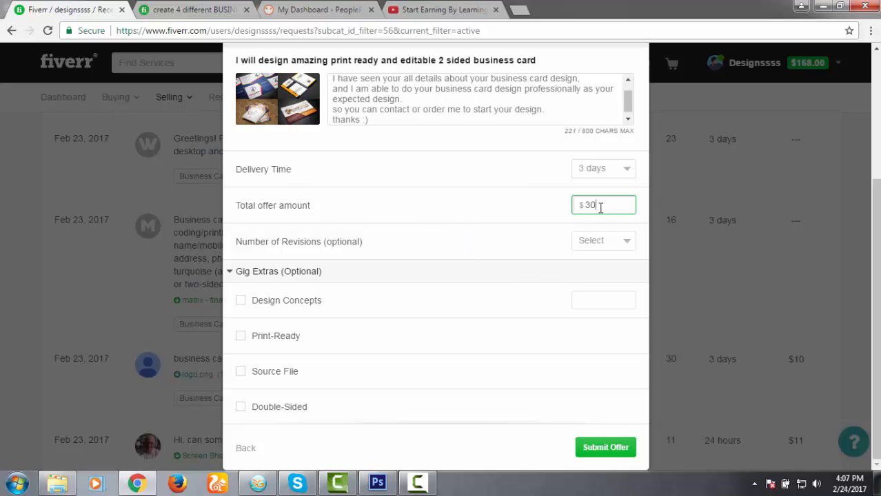
{"action": "left_click_drag", "start_coordinate": [579, 205], "coordinate": [607, 204]}
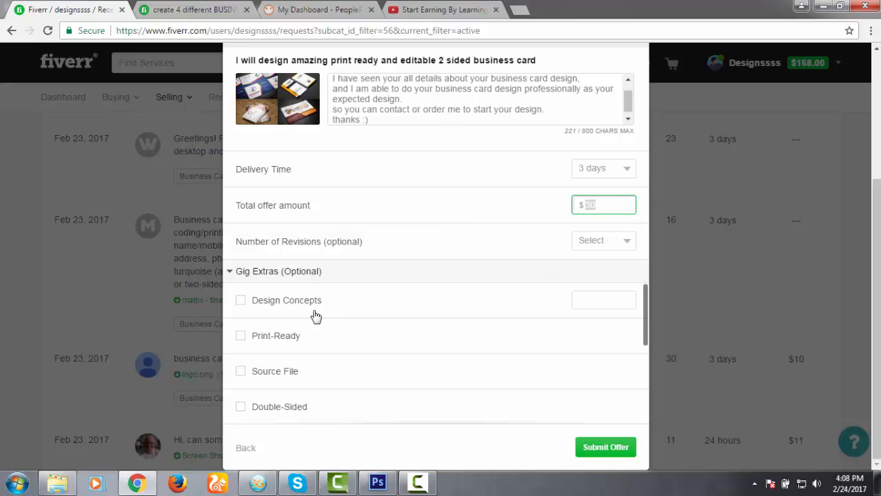
Include the Print-Ready, Source File and Double-Sided gig extras in the offer.
{"action": "left_click", "coordinate": [287, 339]}
{"action": "left_click", "coordinate": [300, 373]}
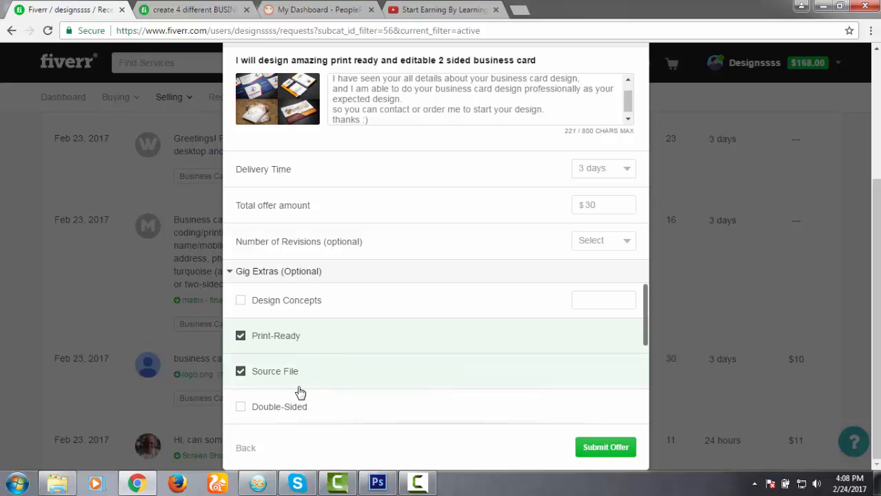
{"action": "left_click", "coordinate": [334, 408]}
{"action": "scroll", "coordinate": [296, 325], "scroll_direction": "up", "scroll_amount": 1}
{"action": "scroll", "coordinate": [318, 366], "scroll_direction": "down", "scroll_amount": 1}
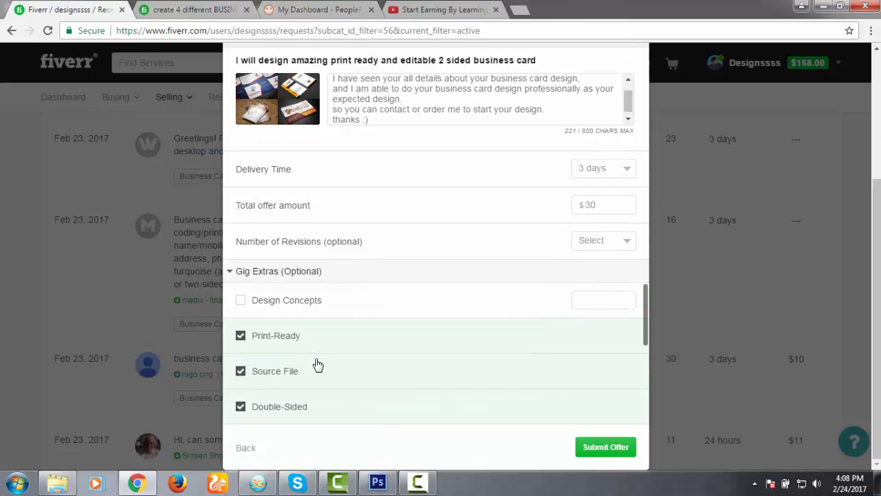
Include the "Give you editable vector file" gig extra and submit the offer to the buyer.
{"action": "scroll", "coordinate": [324, 362], "scroll_direction": "up", "scroll_amount": 2}
{"action": "scroll", "coordinate": [326, 364], "scroll_direction": "down", "scroll_amount": 2}
{"action": "scroll", "coordinate": [358, 375], "scroll_direction": "down", "scroll_amount": 1}
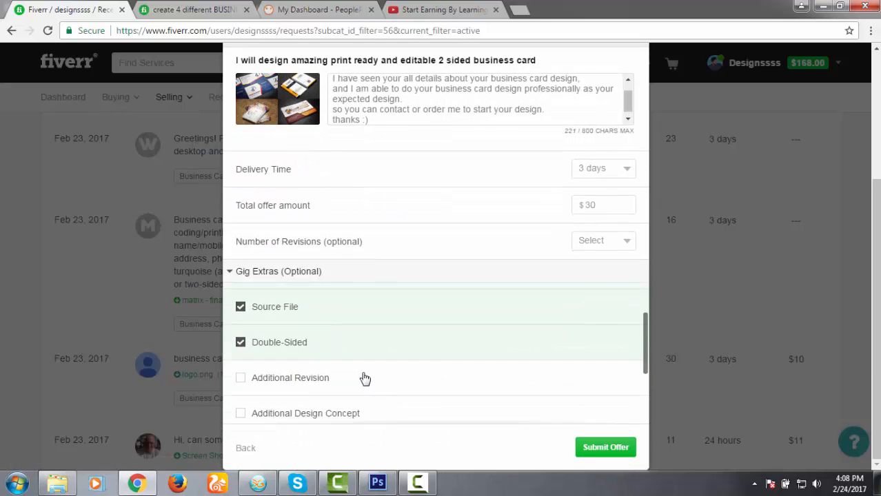
{"action": "scroll", "coordinate": [348, 376], "scroll_direction": "down", "scroll_amount": 2}
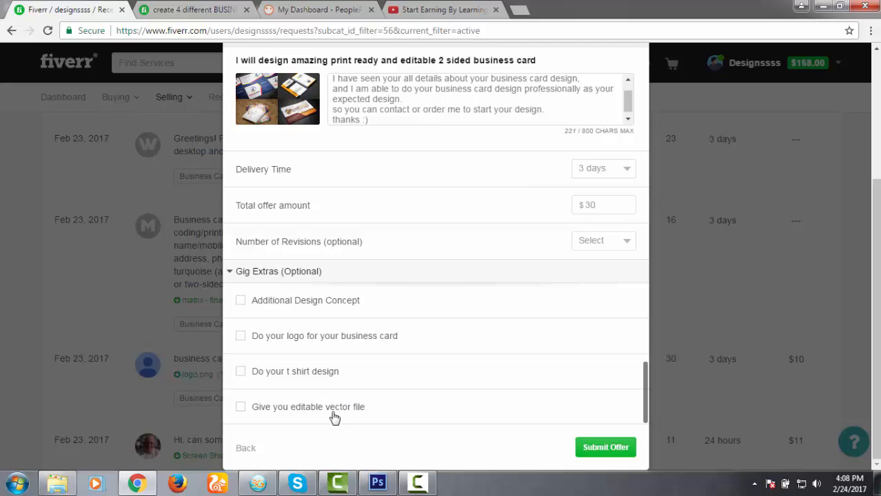
{"action": "left_click", "coordinate": [391, 409]}
{"action": "left_click", "coordinate": [596, 456]}
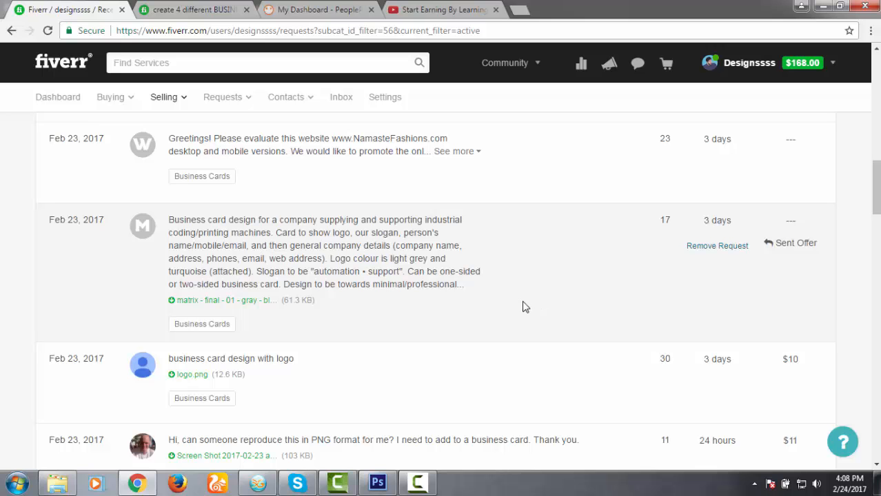
{"action": "scroll", "coordinate": [534, 295], "scroll_direction": "down", "scroll_amount": 2}
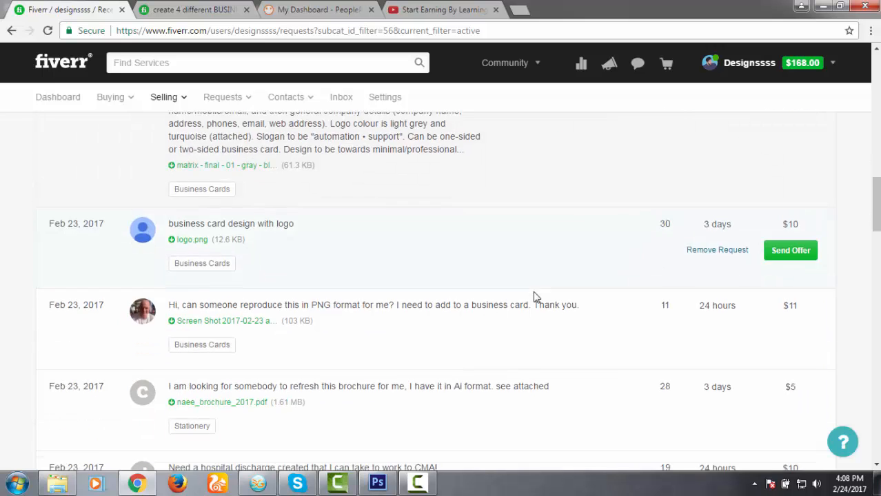
{"action": "scroll", "coordinate": [506, 298], "scroll_direction": "up", "scroll_amount": 2}
{"action": "scroll", "coordinate": [501, 299], "scroll_direction": "up", "scroll_amount": 1}
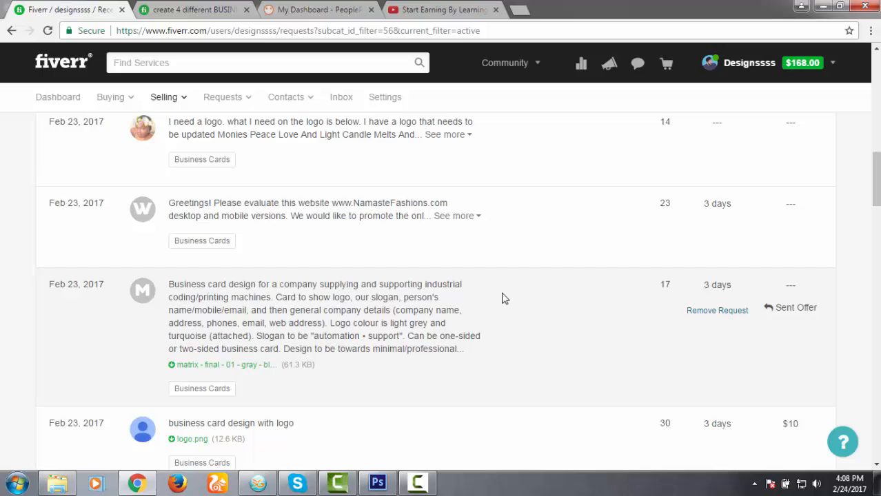
Review the active buyer requests around the business card request for the industrial coding/printing machines company, including its offer status.
{"action": "scroll", "coordinate": [501, 299], "scroll_direction": "up", "scroll_amount": 3}
{"action": "scroll", "coordinate": [502, 299], "scroll_direction": "down", "scroll_amount": 3}
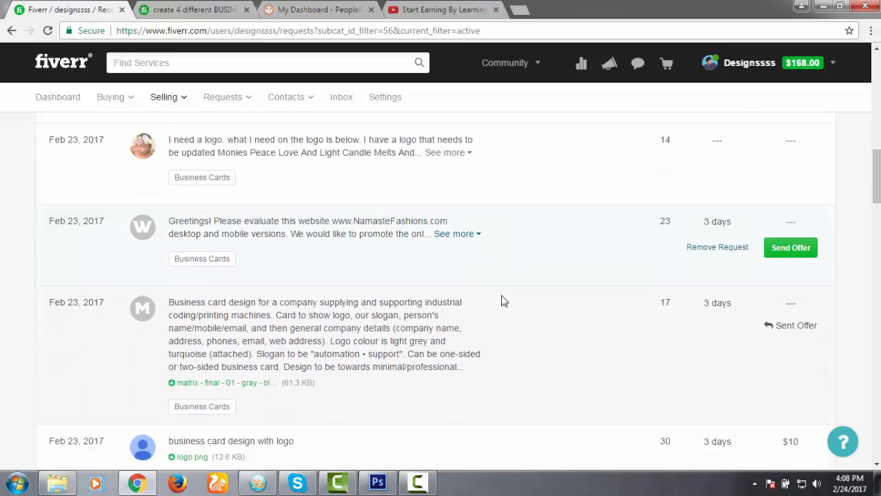
{"action": "scroll", "coordinate": [502, 300], "scroll_direction": "down", "scroll_amount": 3}
{"action": "scroll", "coordinate": [502, 300], "scroll_direction": "up", "scroll_amount": 1}
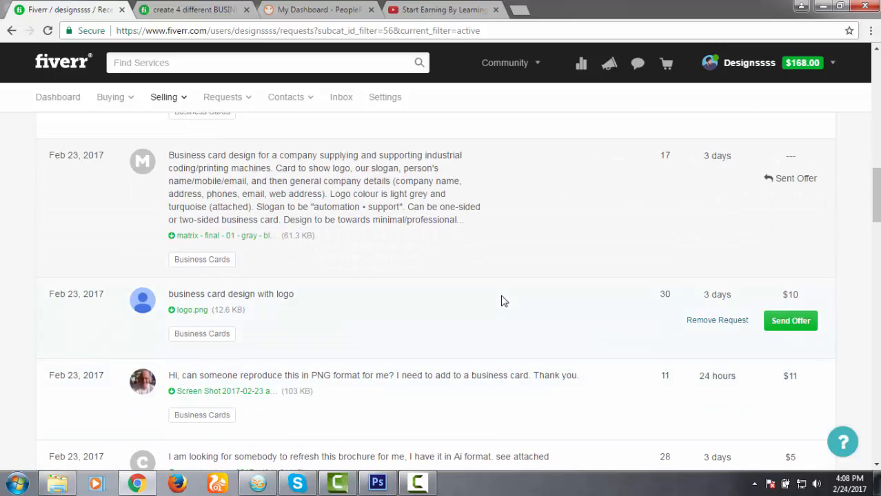
{"action": "scroll", "coordinate": [502, 299], "scroll_direction": "up", "scroll_amount": 1}
{"action": "scroll", "coordinate": [510, 300], "scroll_direction": "down", "scroll_amount": 2}
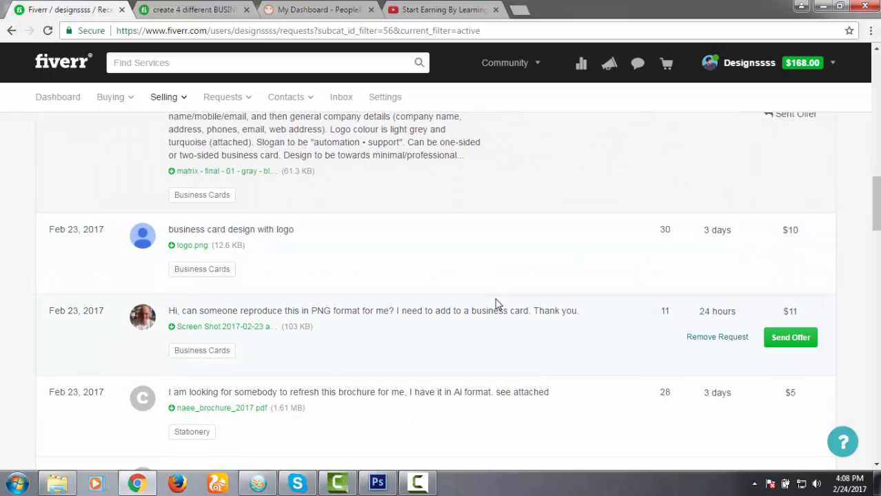
{"action": "scroll", "coordinate": [433, 260], "scroll_direction": "up", "scroll_amount": 2}
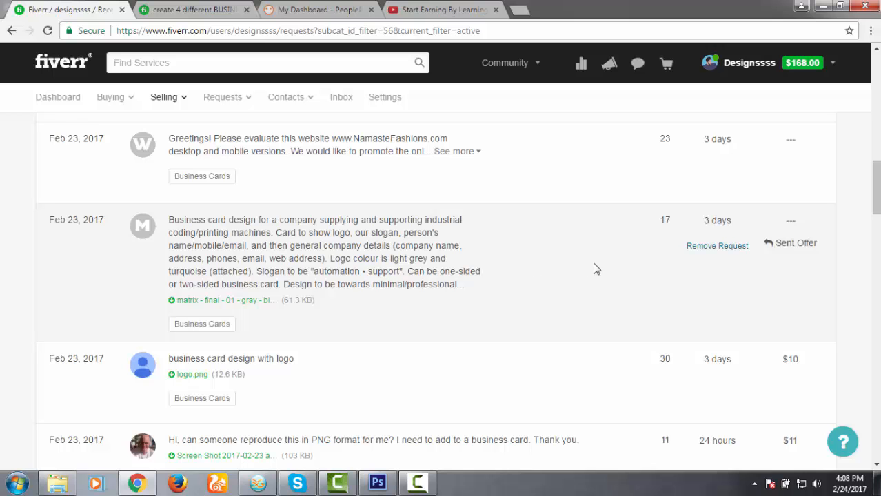
{"action": "scroll", "coordinate": [468, 307], "scroll_direction": "down", "scroll_amount": 1}
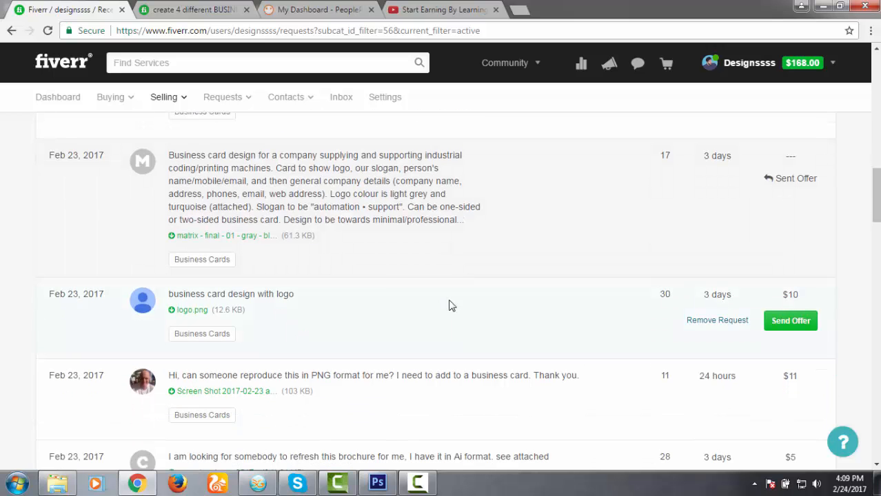
{"action": "scroll", "coordinate": [478, 303], "scroll_direction": "up", "scroll_amount": 1}
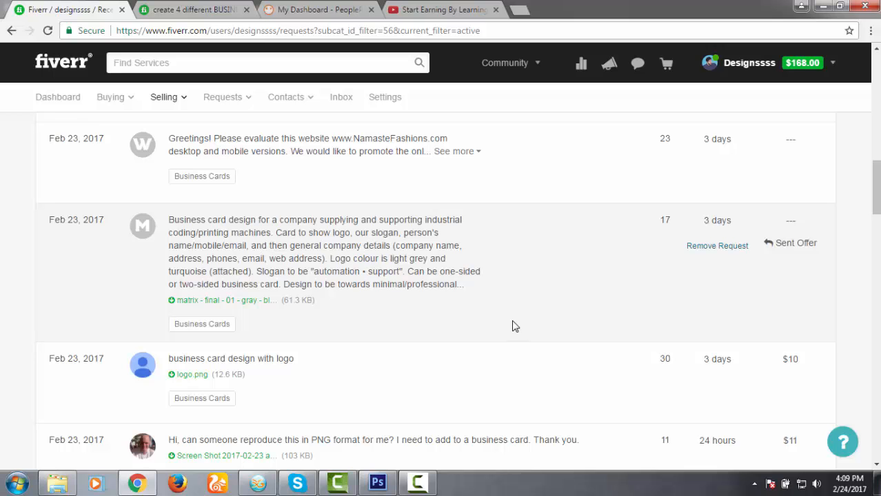
{"action": "scroll", "coordinate": [482, 344], "scroll_direction": "up", "scroll_amount": 2}
{"action": "scroll", "coordinate": [514, 354], "scroll_direction": "down", "scroll_amount": 1}
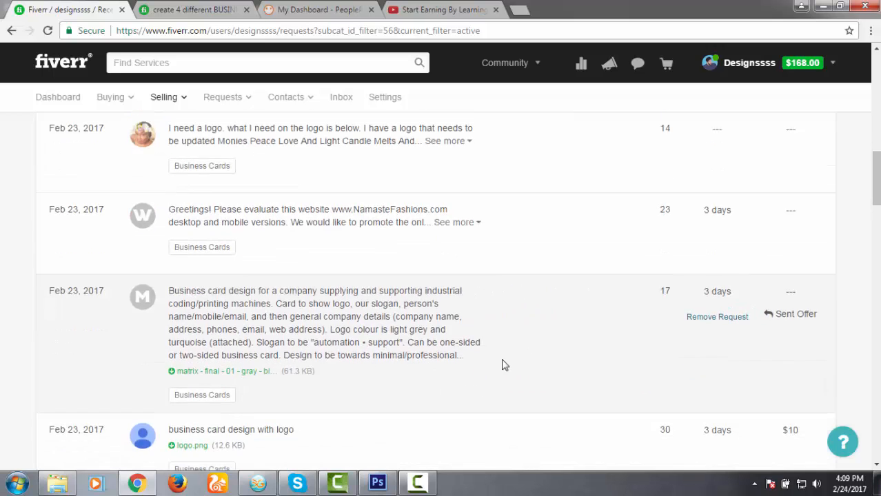
{"action": "scroll", "coordinate": [476, 369], "scroll_direction": "down", "scroll_amount": 1}
{"action": "scroll", "coordinate": [497, 307], "scroll_direction": "down", "scroll_amount": 1}
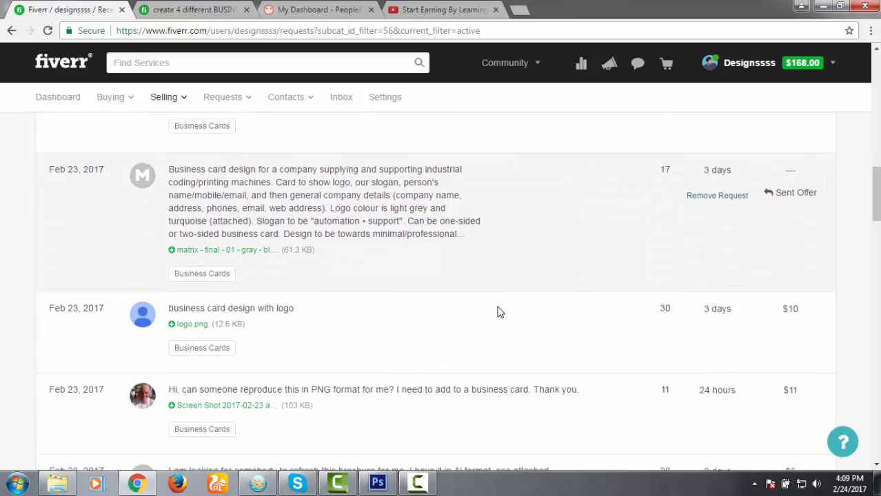